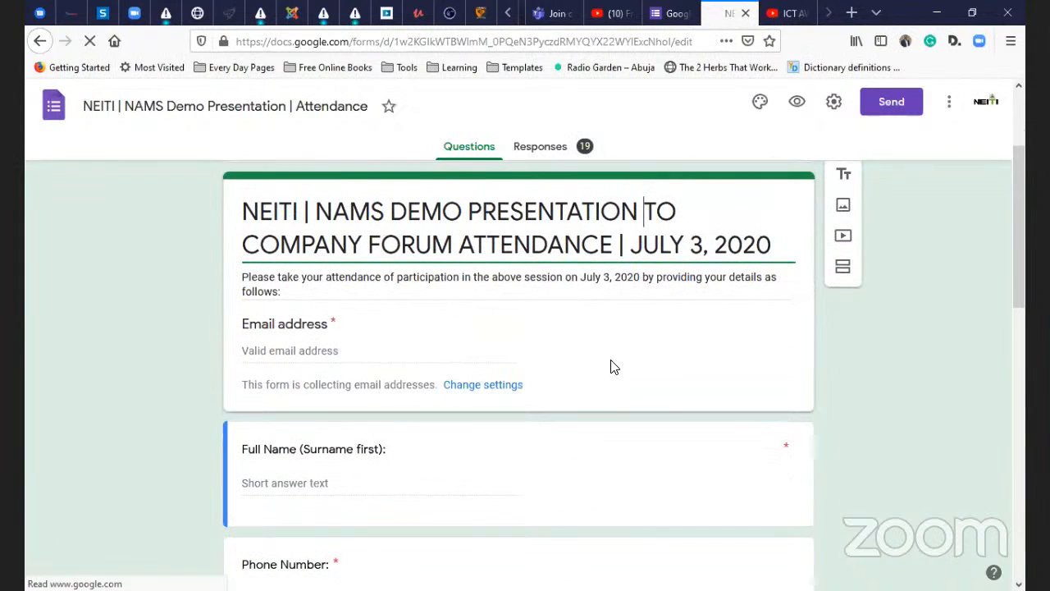
- Review the attendance form's questions from Email address to Any other comments?, then return to Forms home
scroll(614, 367, down, 1)
click(307, 269)
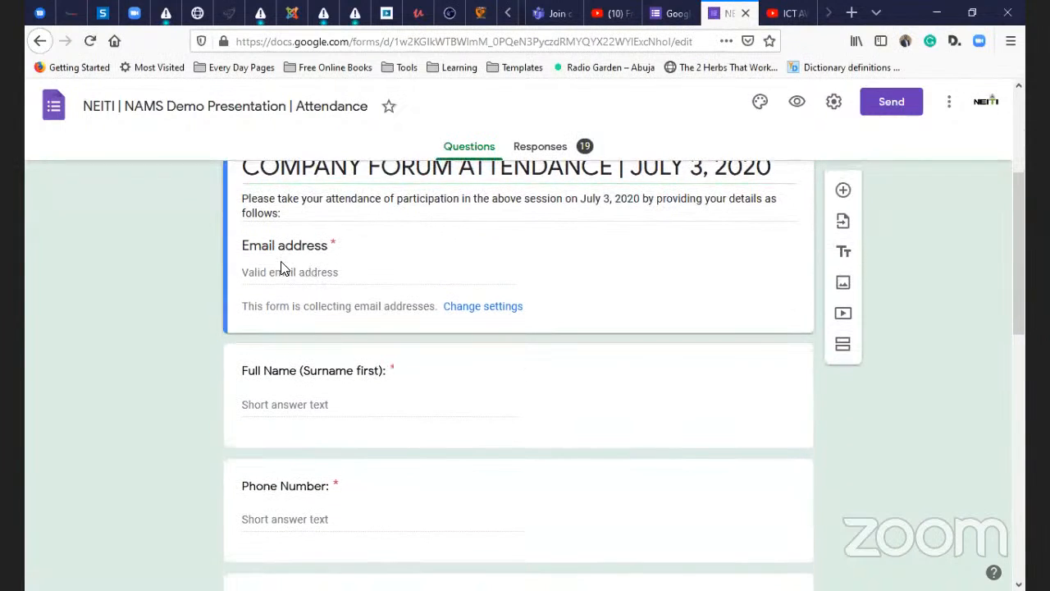
scroll(336, 359, down, 1)
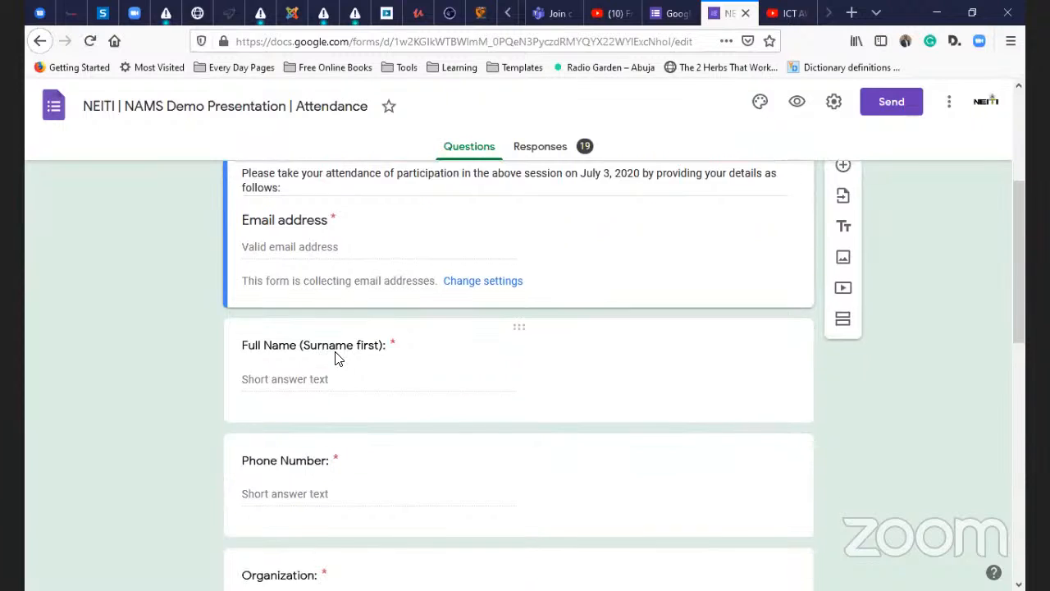
scroll(332, 333, down, 1)
scroll(320, 333, down, 2)
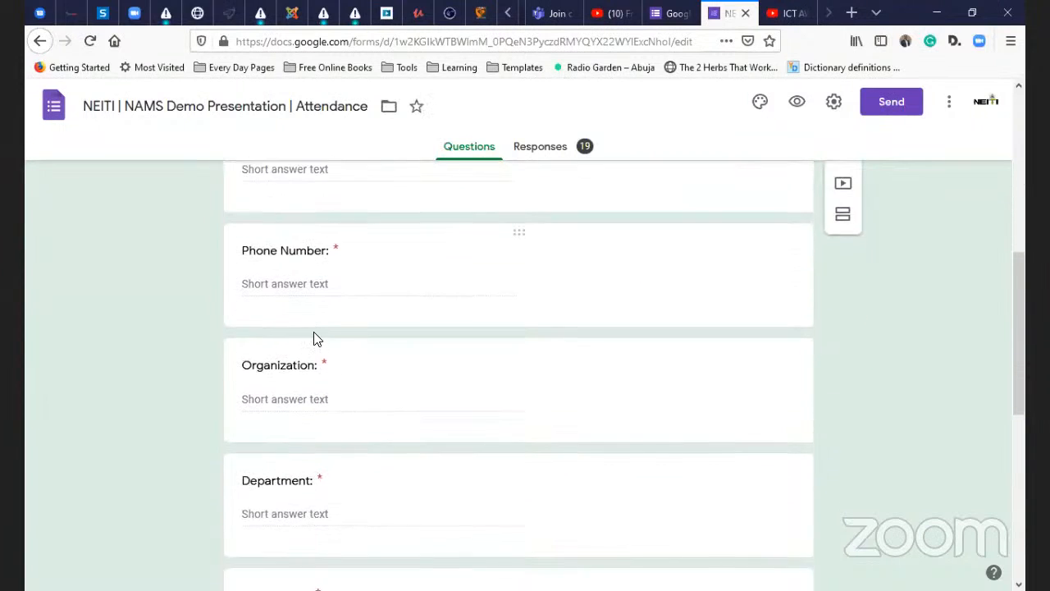
scroll(318, 339, down, 5)
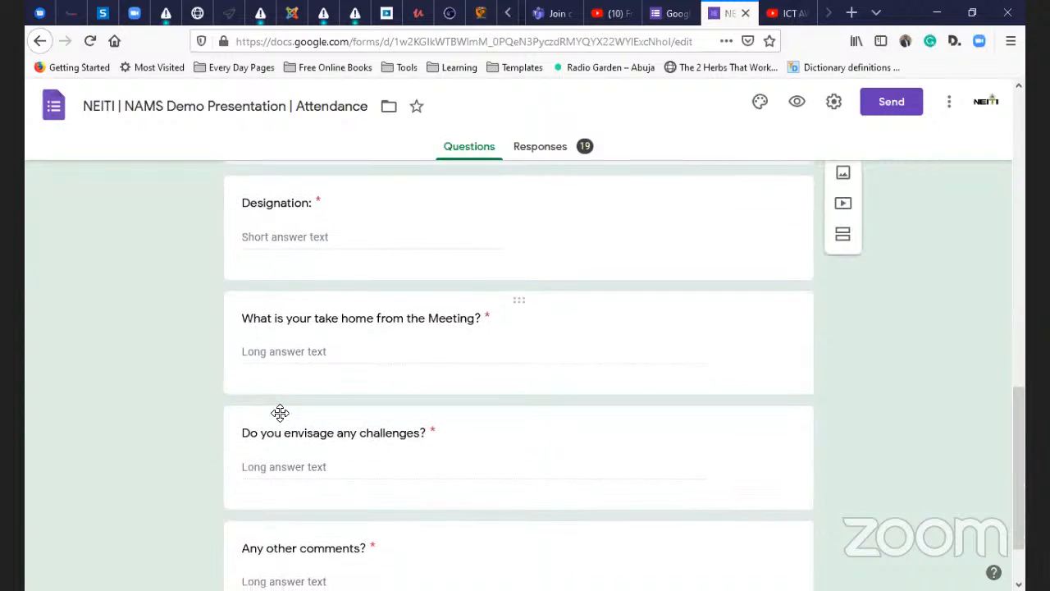
scroll(280, 412, down, 1)
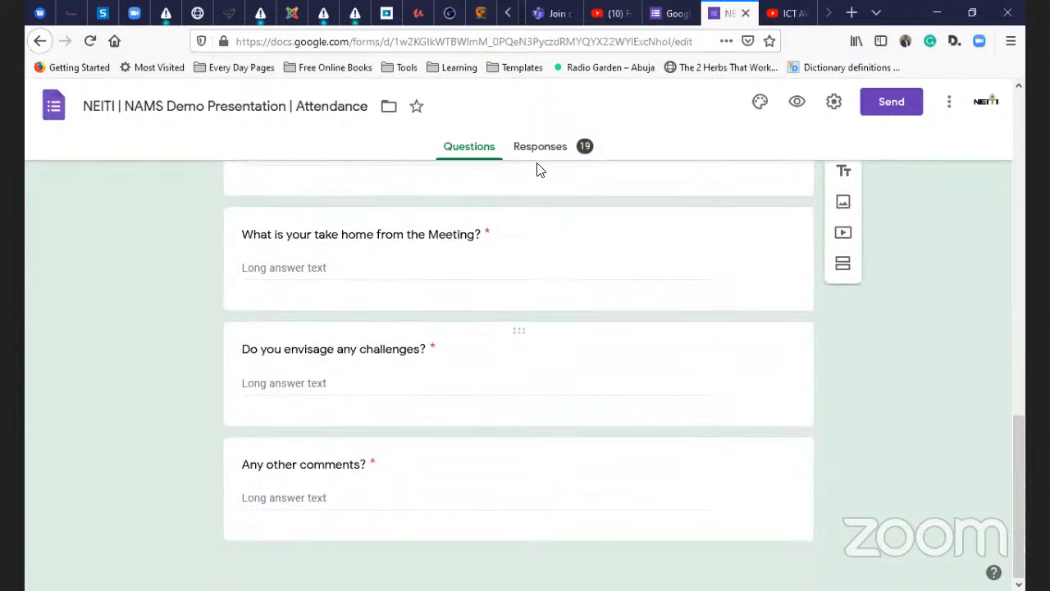
click(31, 44)
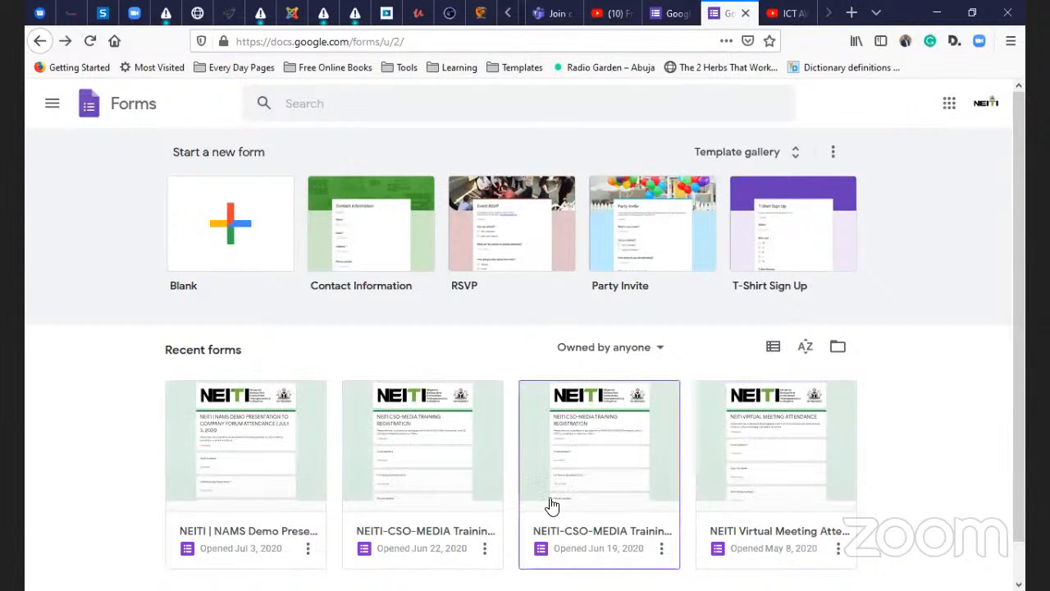
- Open the NEITI | NAMS Demo Presentation | Attendance form from the recent forms list
scroll(551, 506, down, 1)
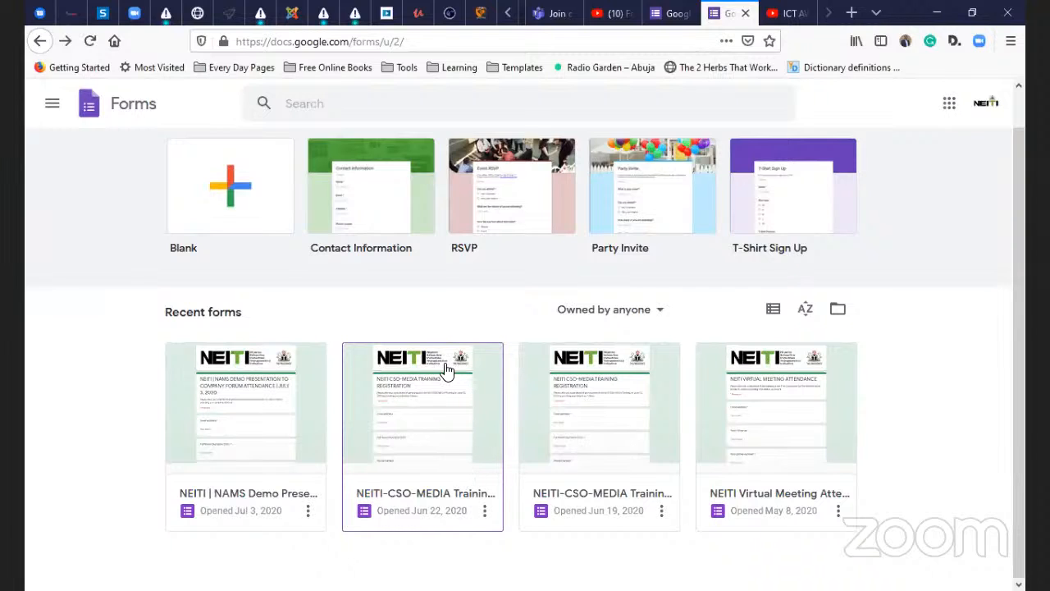
click(484, 511)
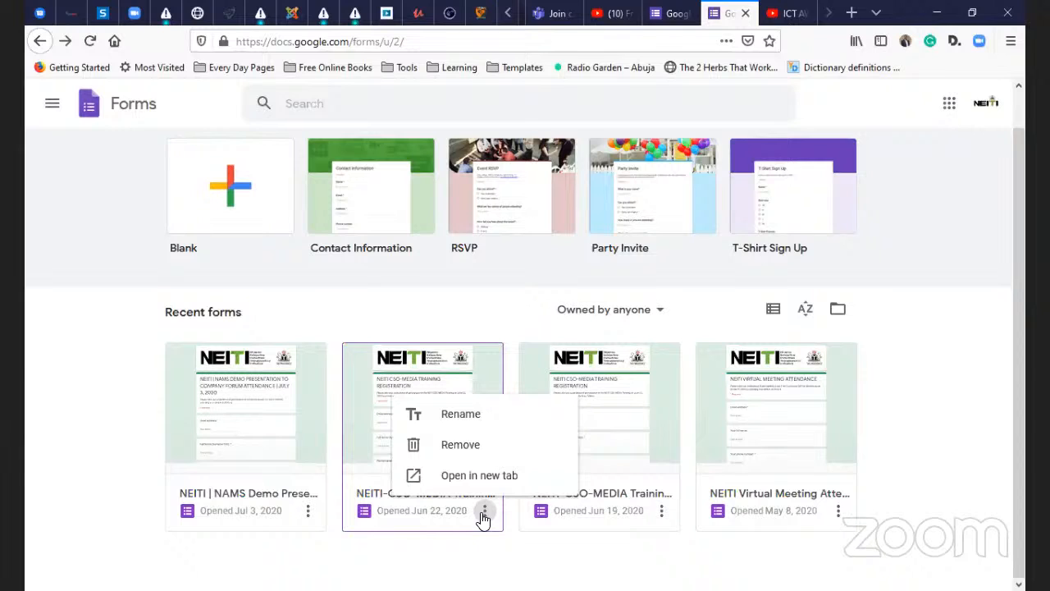
click(310, 420)
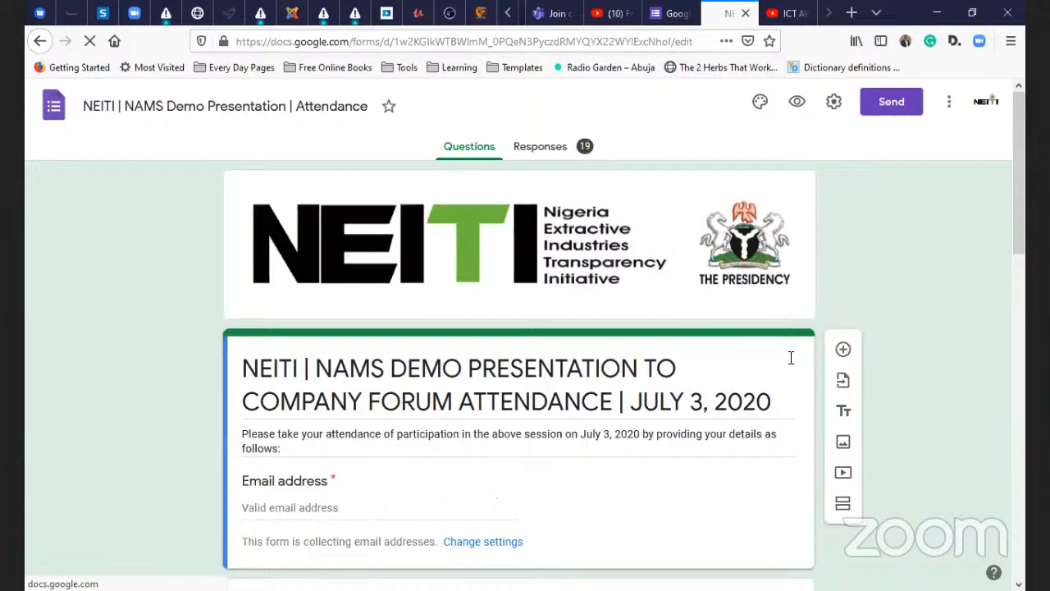
scroll(835, 140, up, 1)
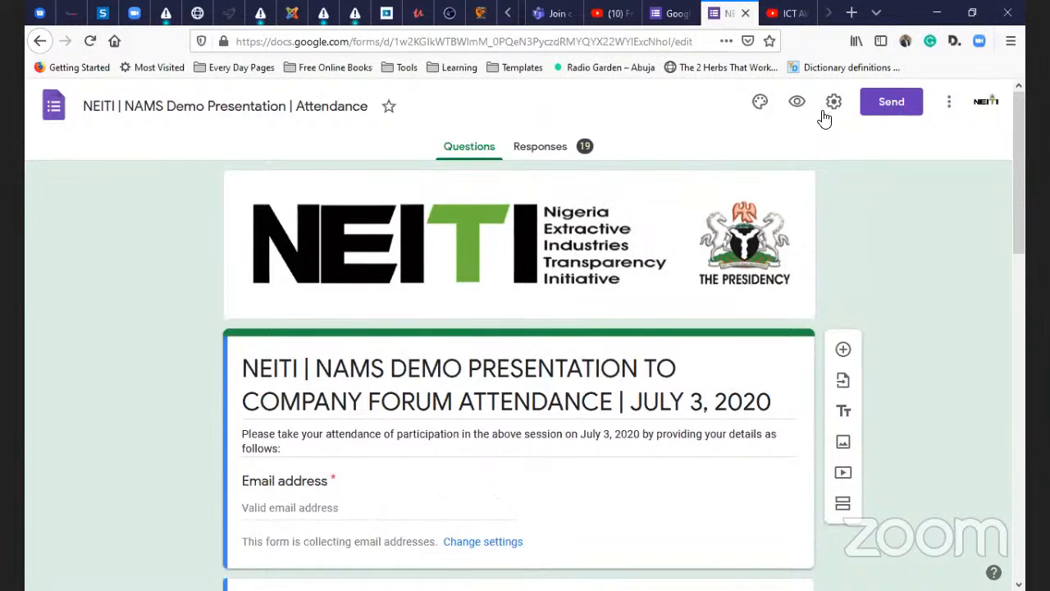
click(832, 104)
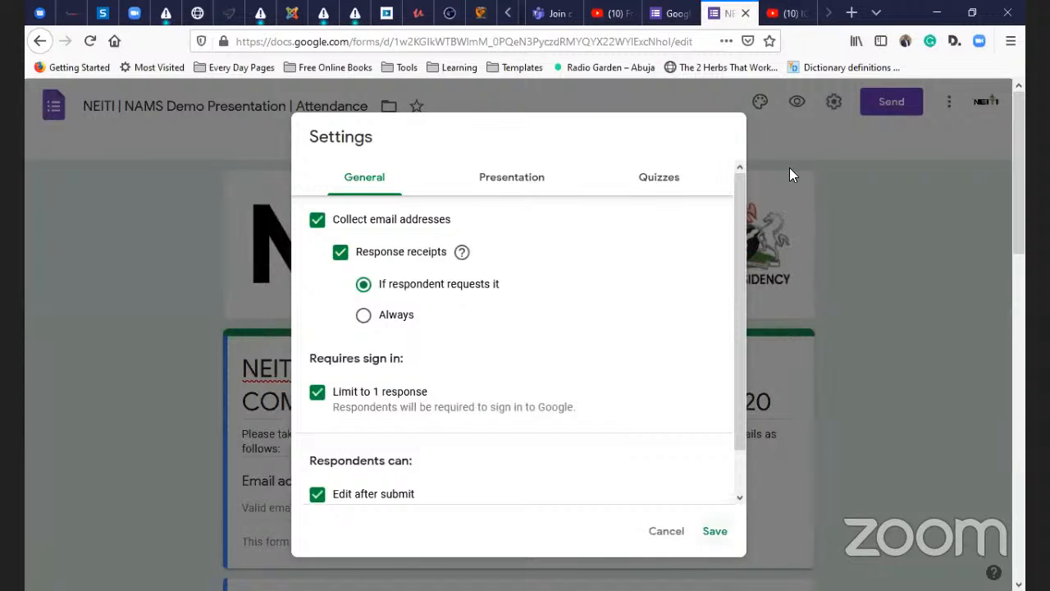
click(762, 107)
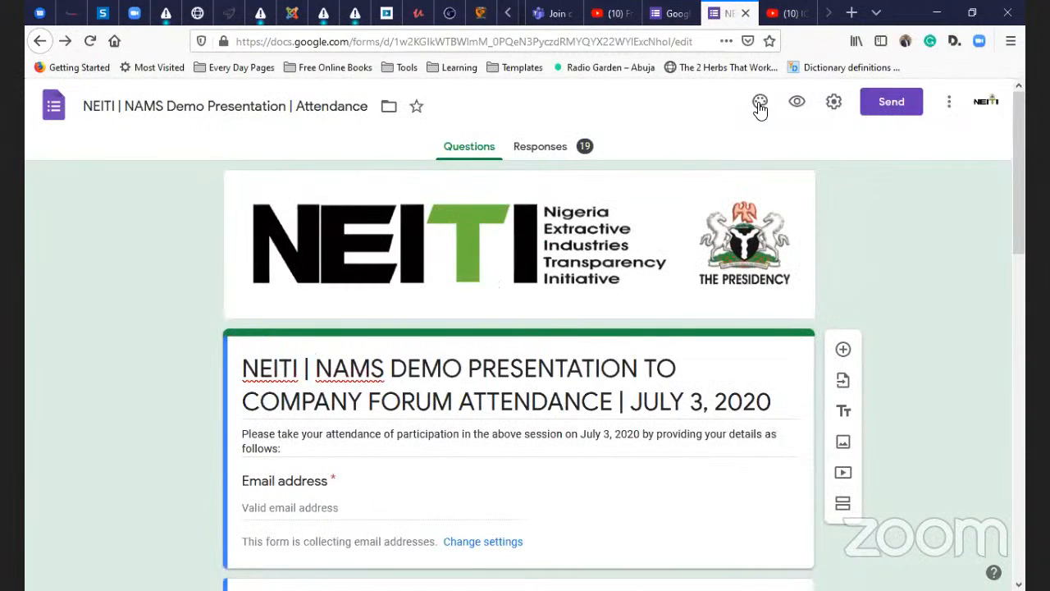
click(760, 108)
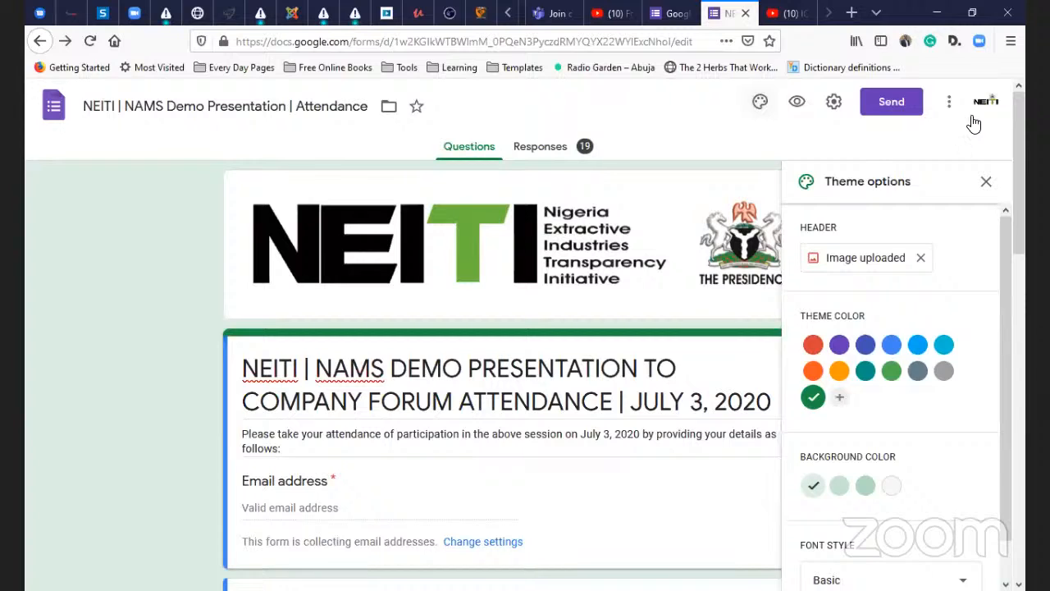
click(949, 105)
click(950, 105)
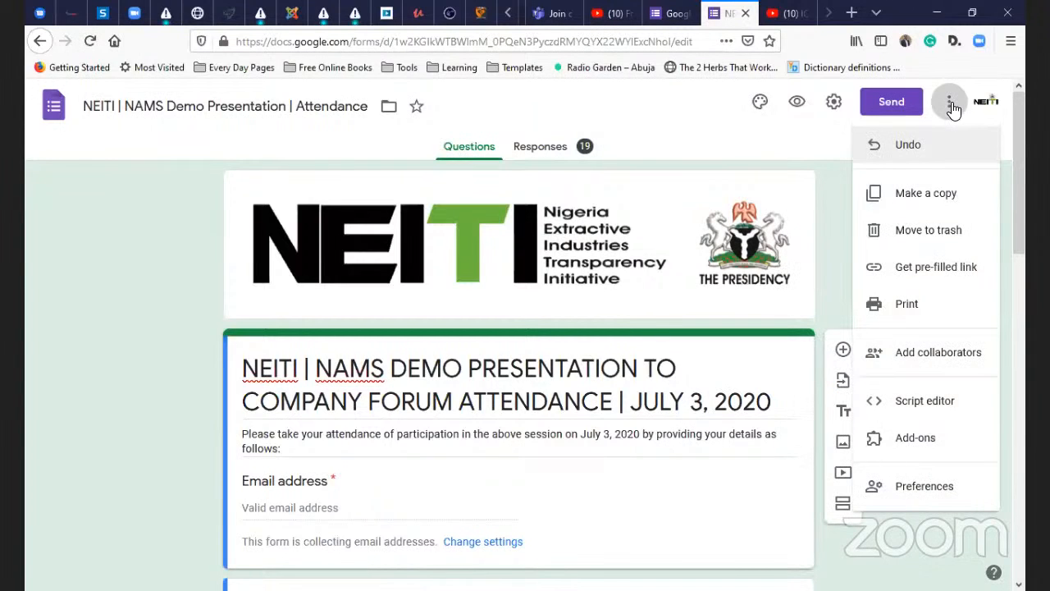
click(917, 194)
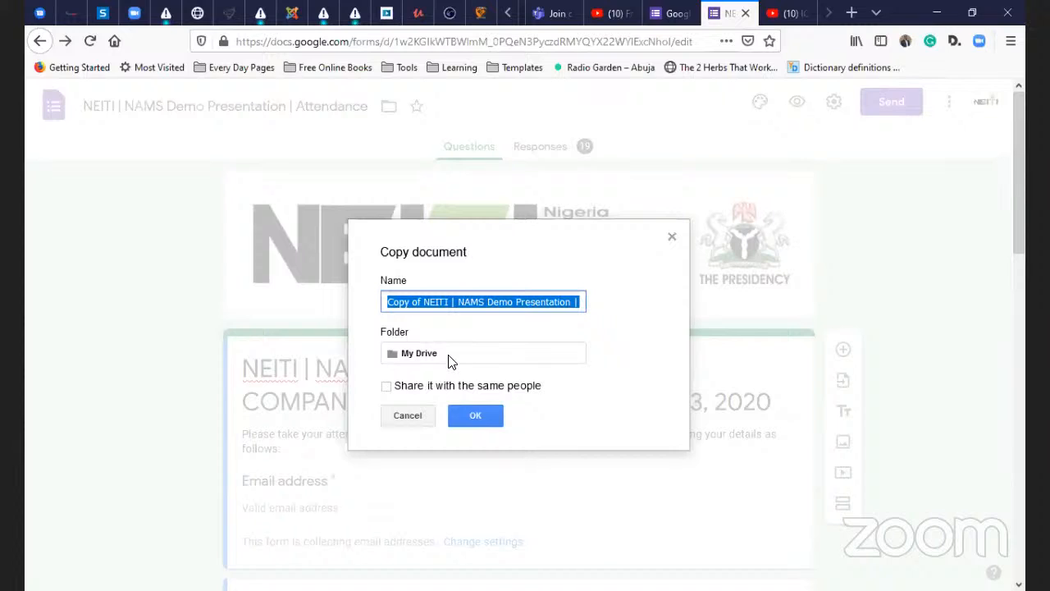
click(410, 415)
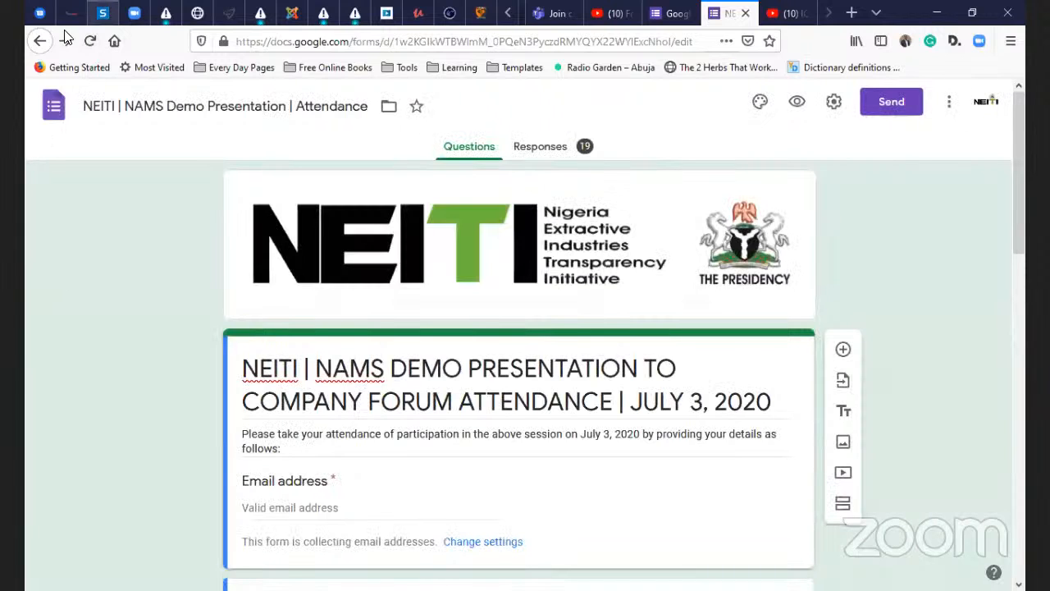
- Go back to the Forms home page and create a new Blank form
click(39, 46)
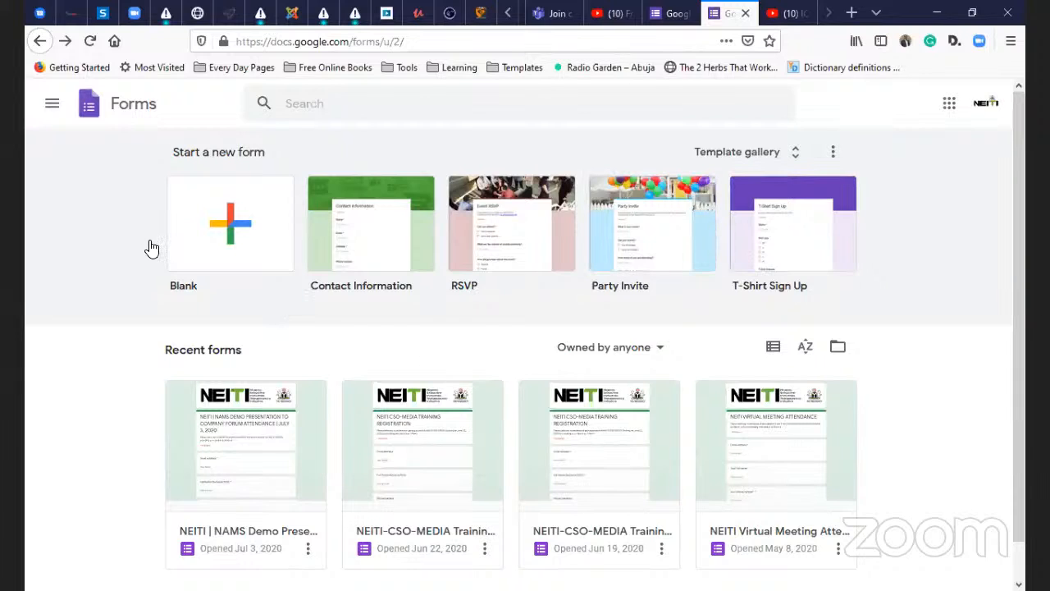
click(235, 235)
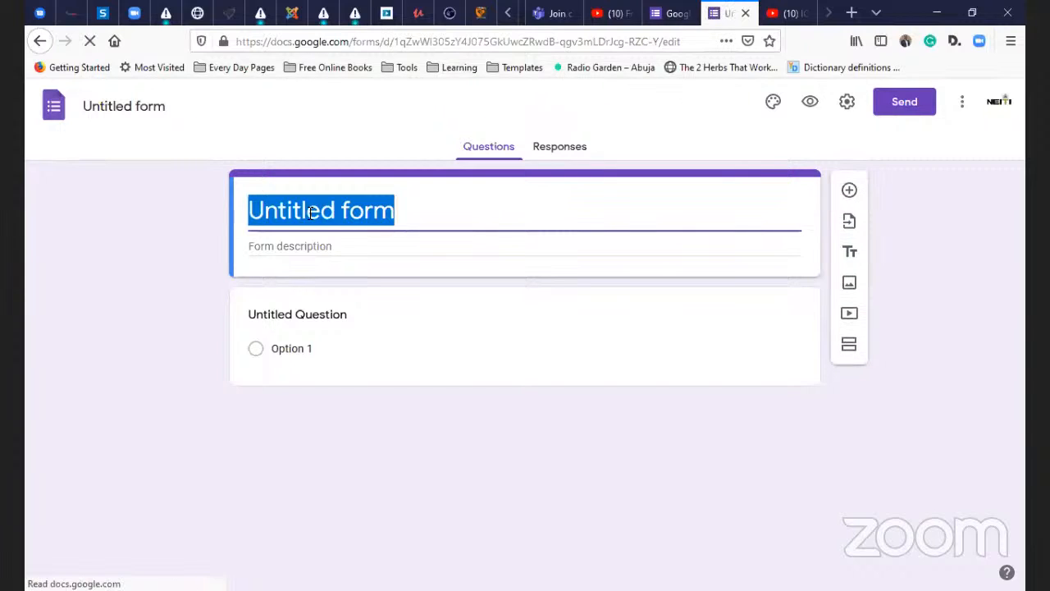
- Title the new form 'ICT AWARENESS HANDS-ON TRAINING ATTENDANCE | NOVEMBER 13, 2020'
text(IC)
key(ctrl+z)
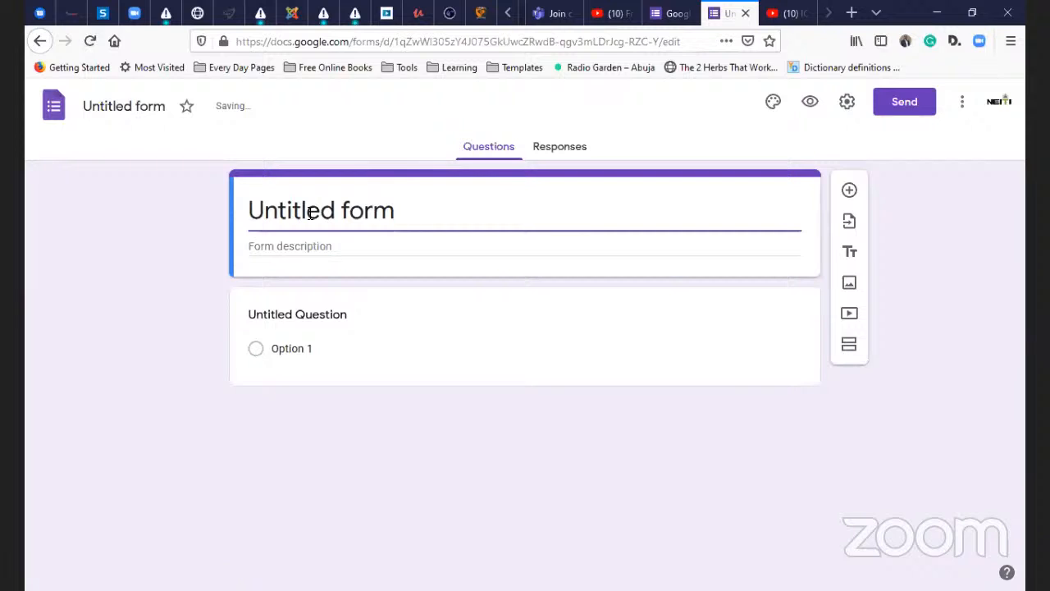
key(Home)
text(A)
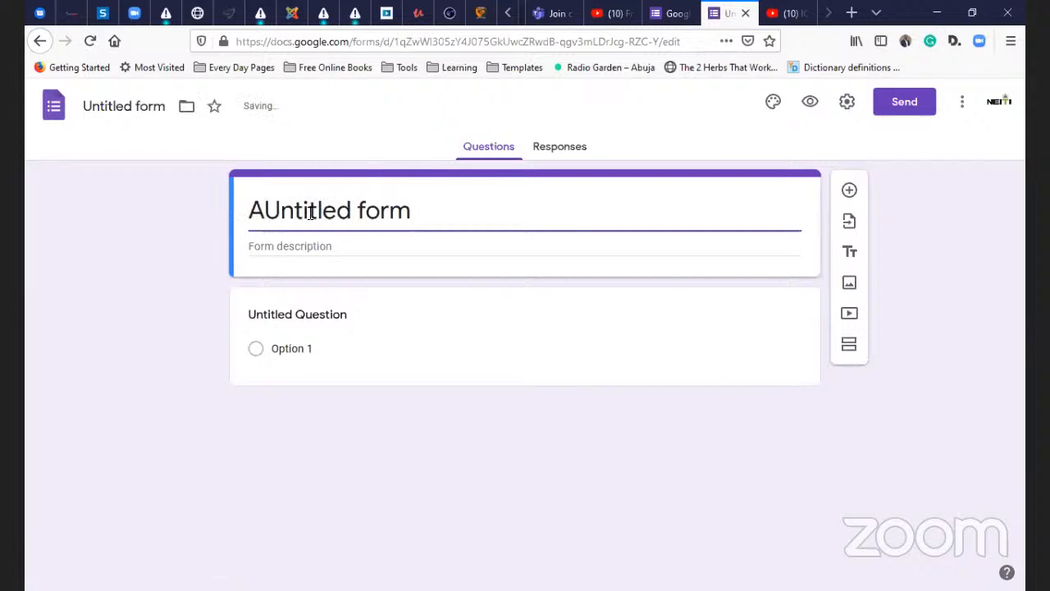
key(ctrl+a)
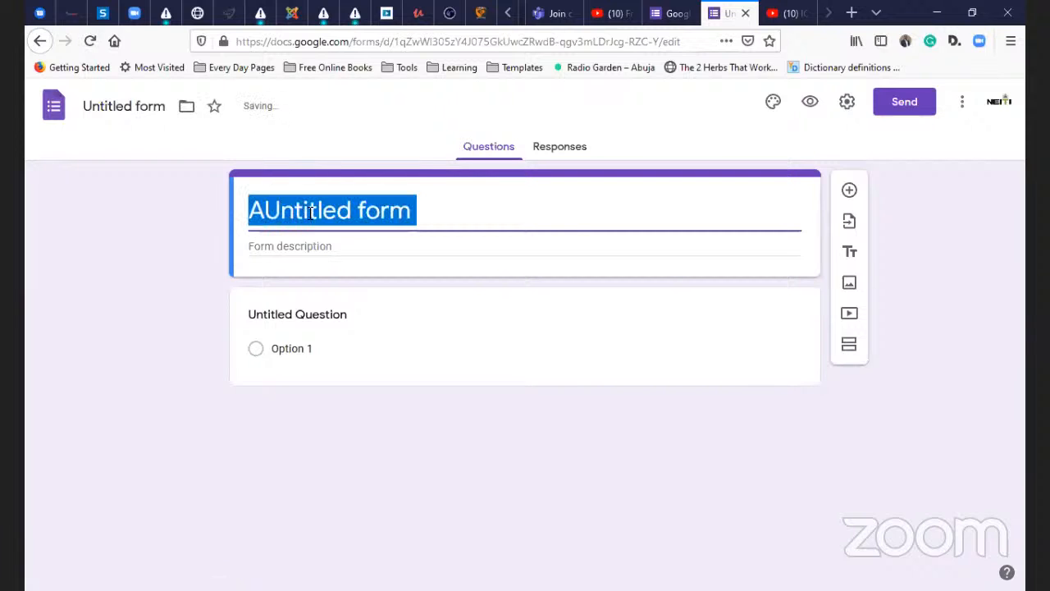
text(ICT AW)
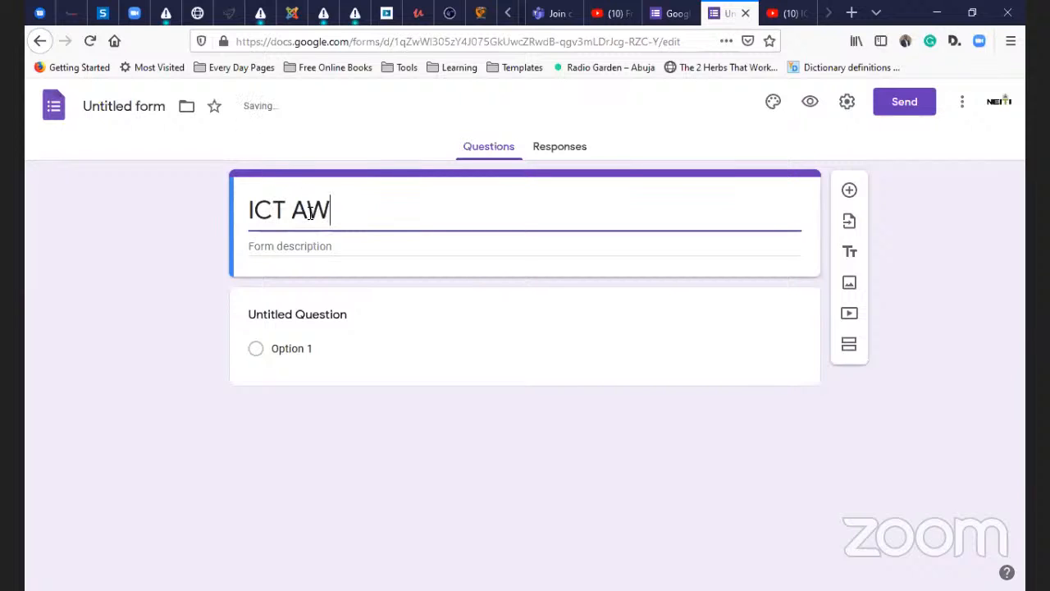
text(ARENESS )
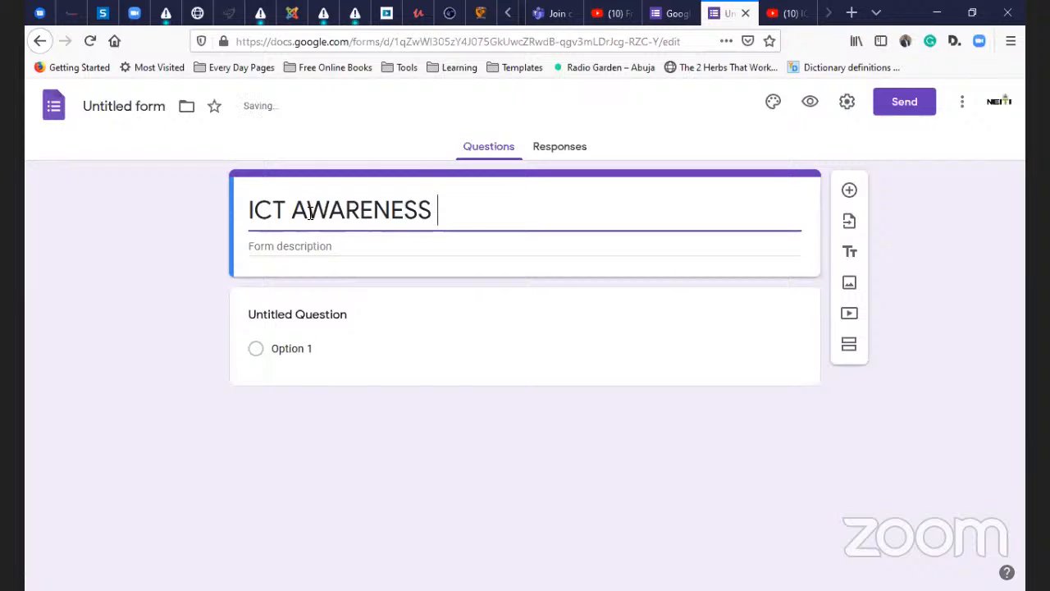
text(HANDS-ON)
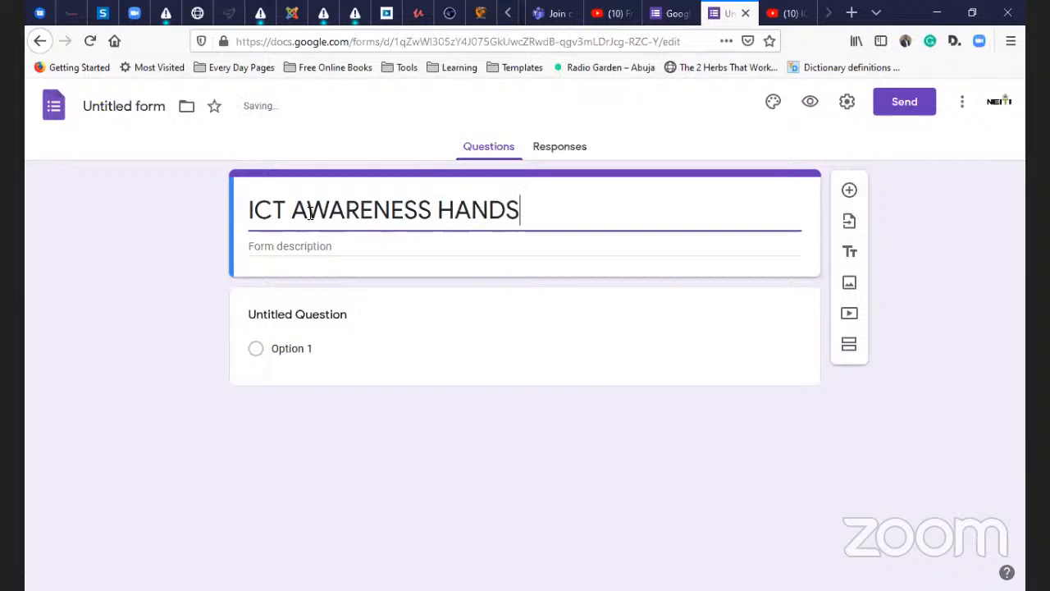
text( TRAINI)
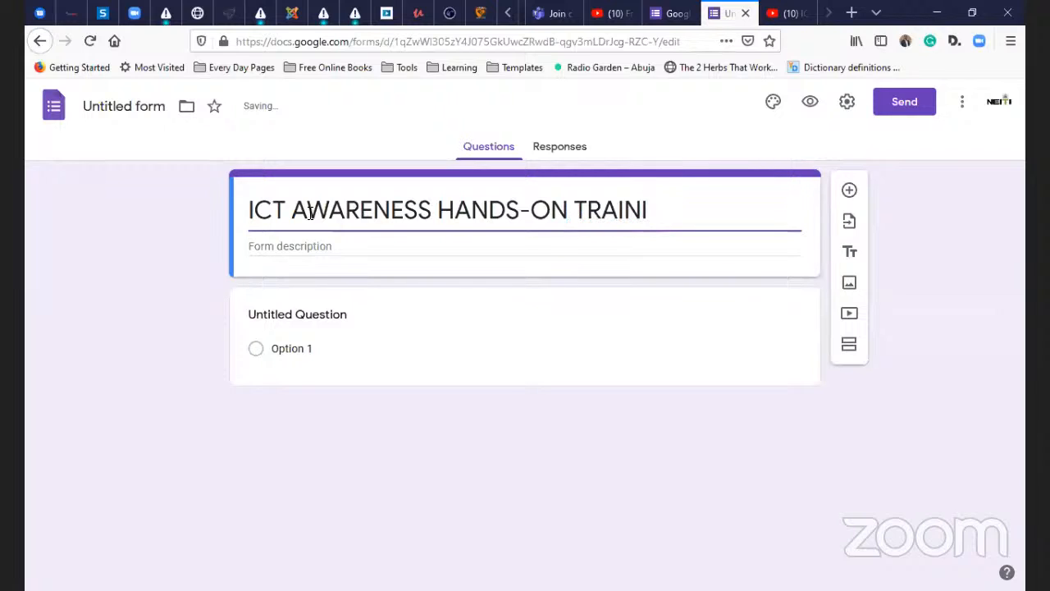
text(NG ATTE)
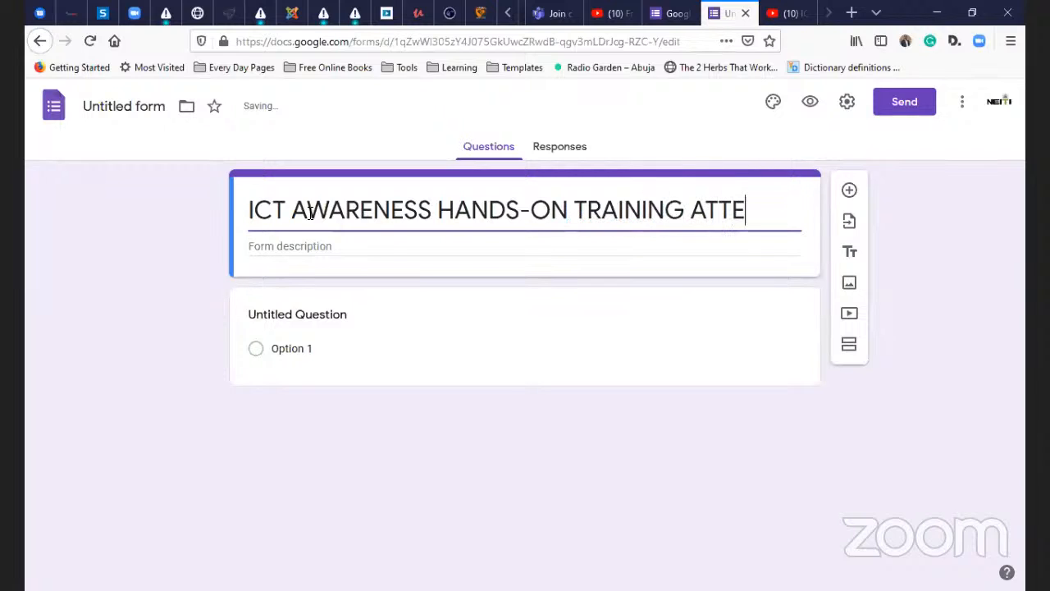
text(NDANCE)
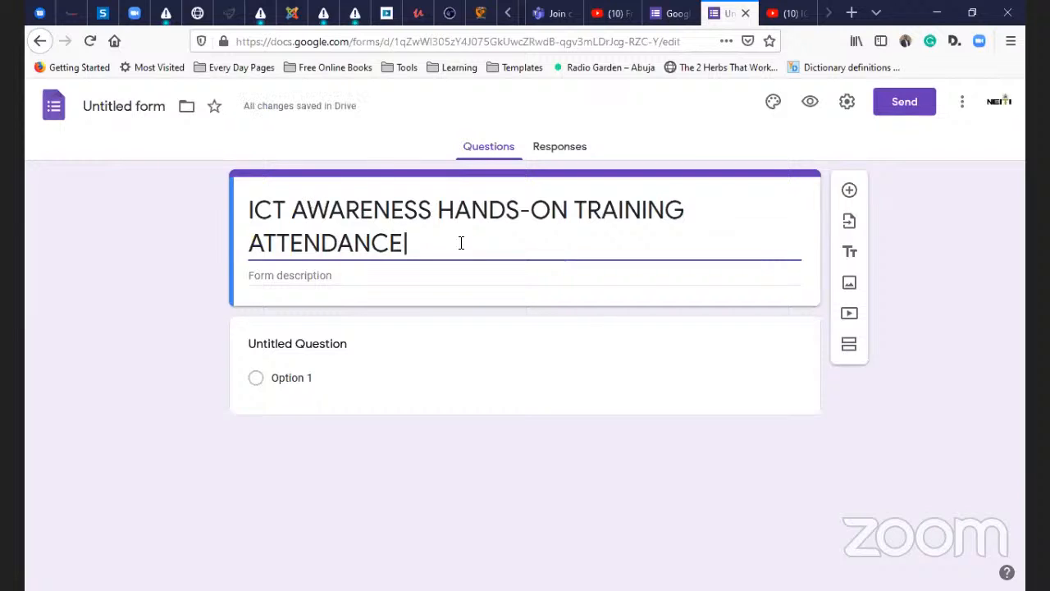
text( | )
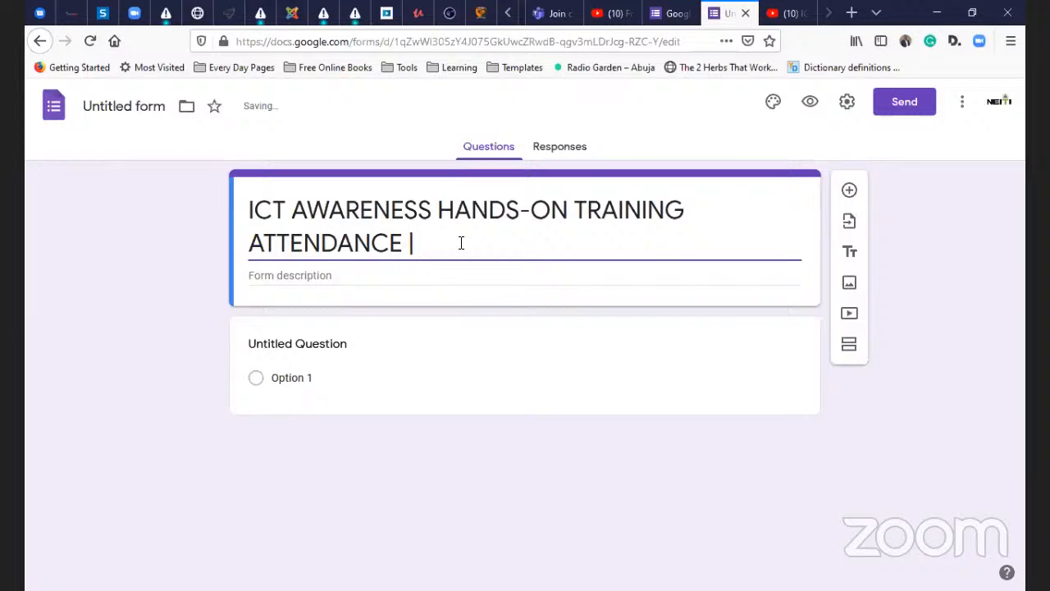
text(NOVEMBER 13)
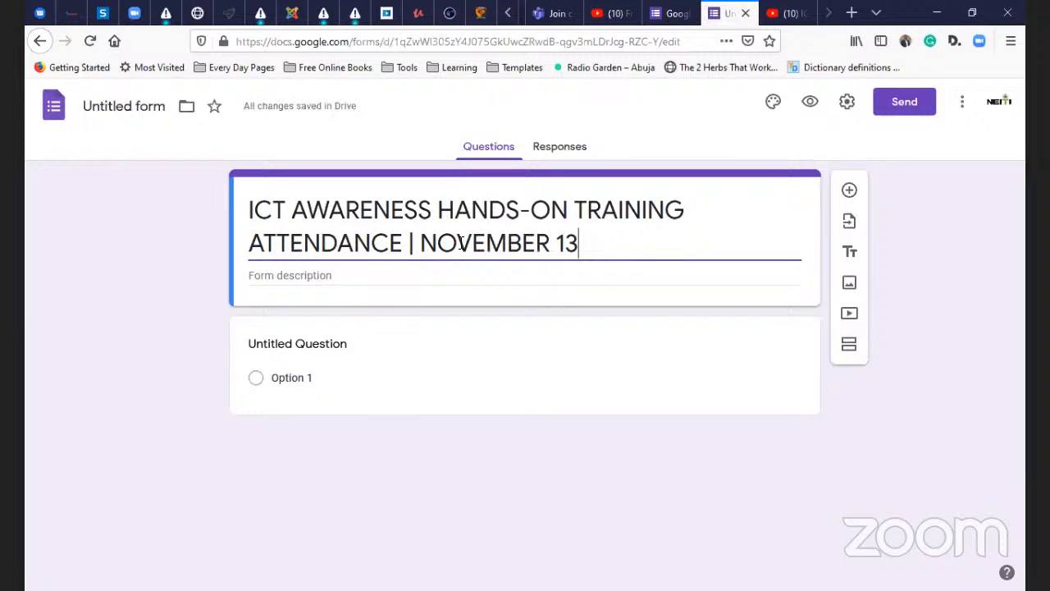
text(, 2020)
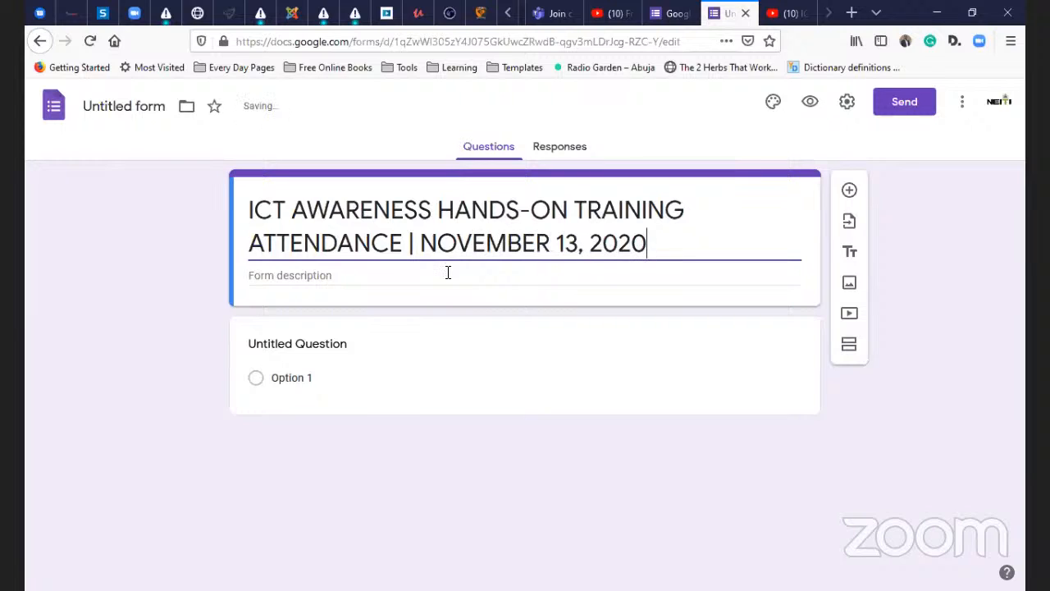
click(299, 273)
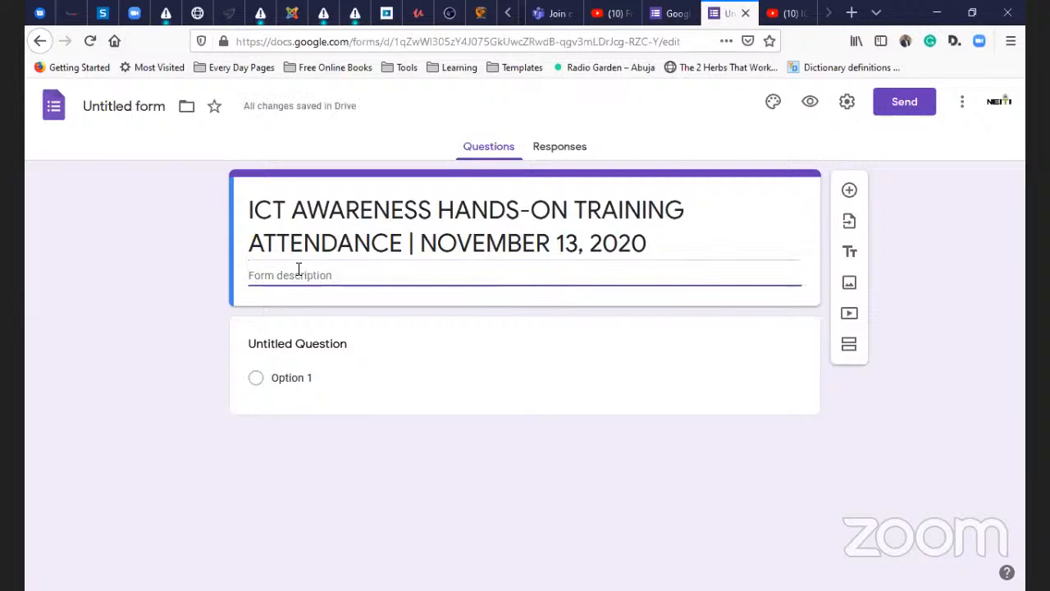
- Enter the form description 'Attendance of participation in the training.'
text(To get)
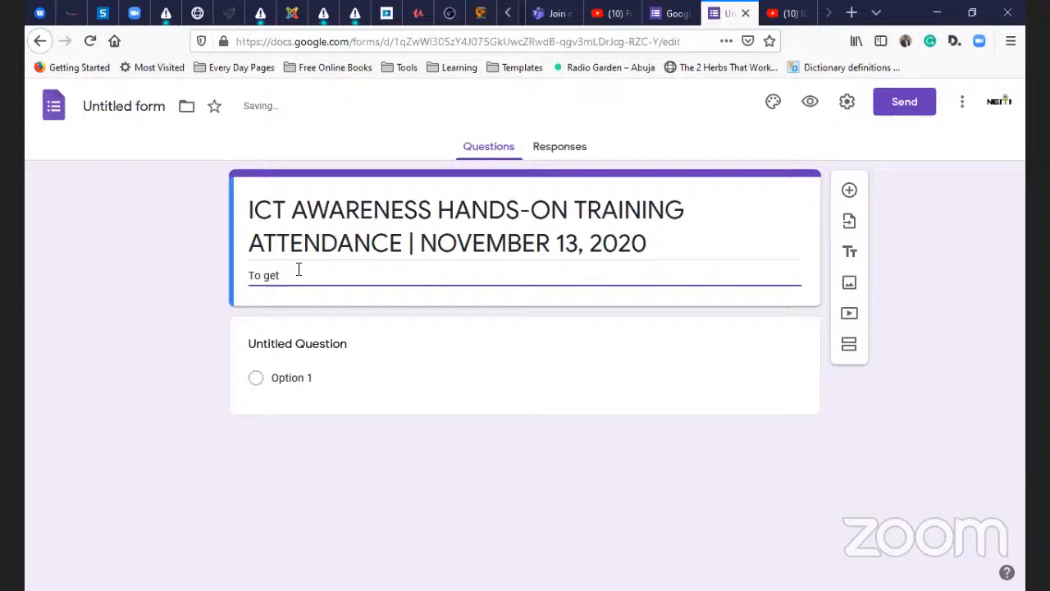
key(BackSpace)
key(BackSpace)
key(BackSpace)
key(BackSpace)
key(BackSpace)
key(BackSpace)
key(BackSpace)
key(BackSpace)
key(BackSpace)
key(BackSpace)
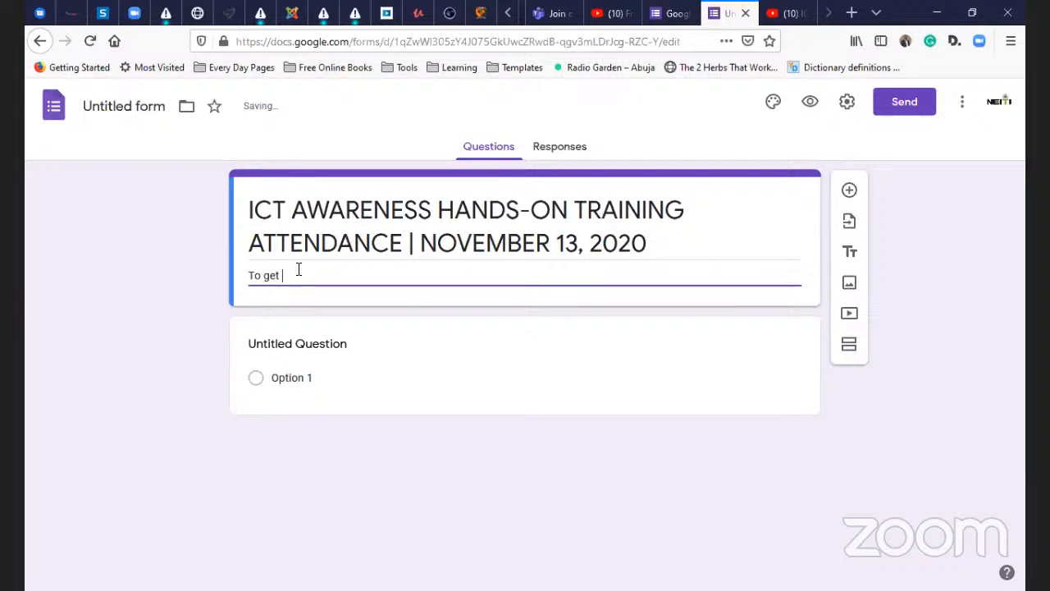
text(co)
key(BackSpace)
key(BackSpace)
text(Attendance)
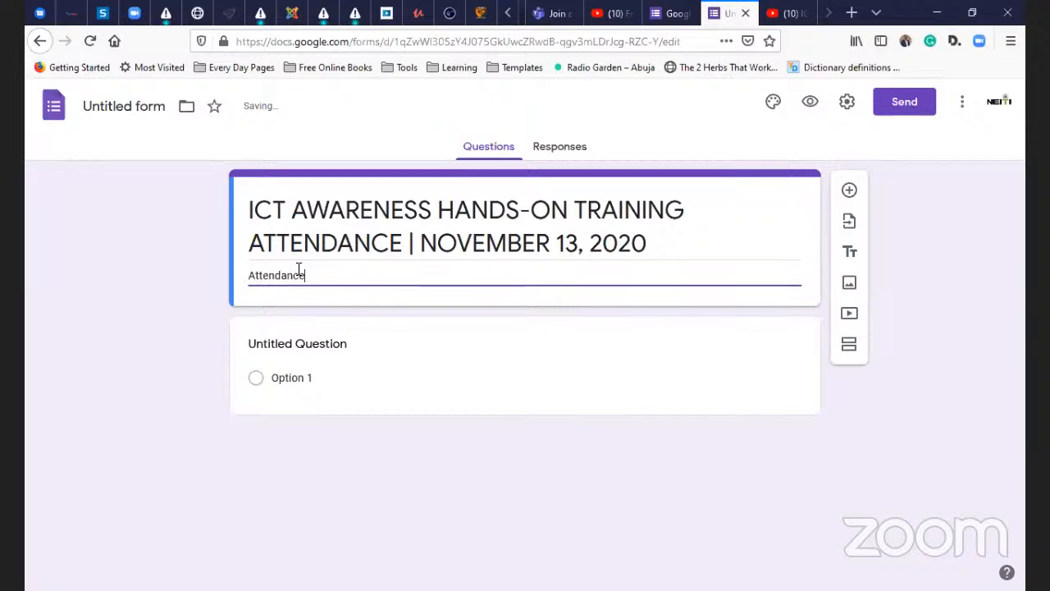
text( of partici)
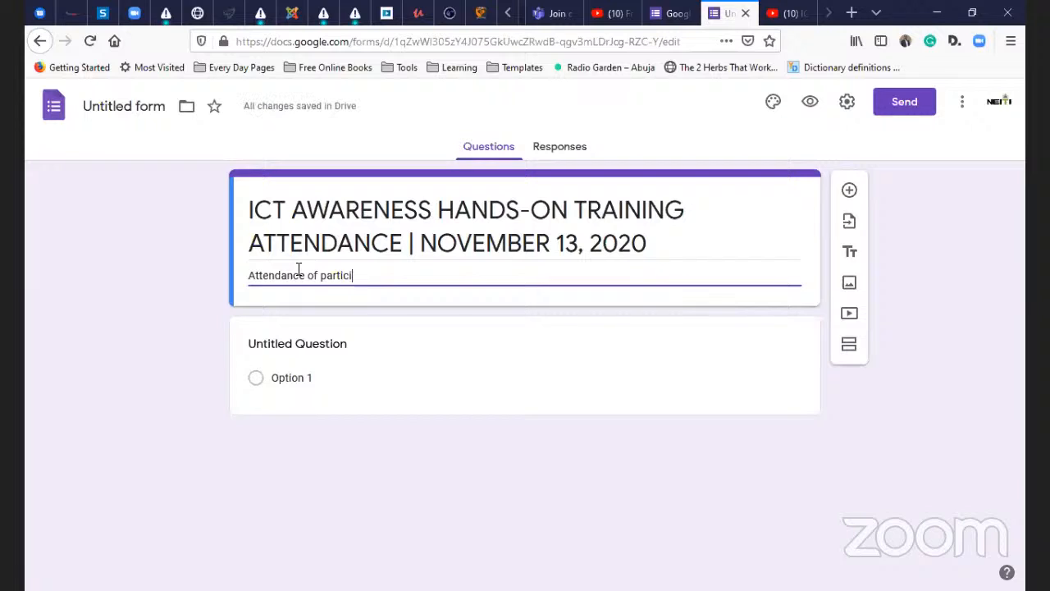
text(pation in the tra)
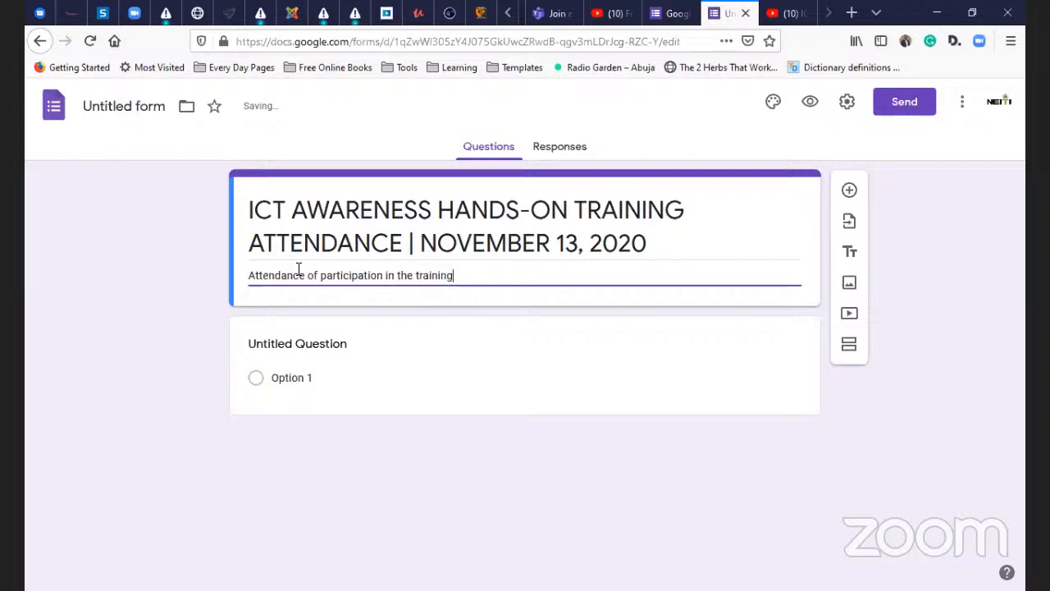
text(ining)
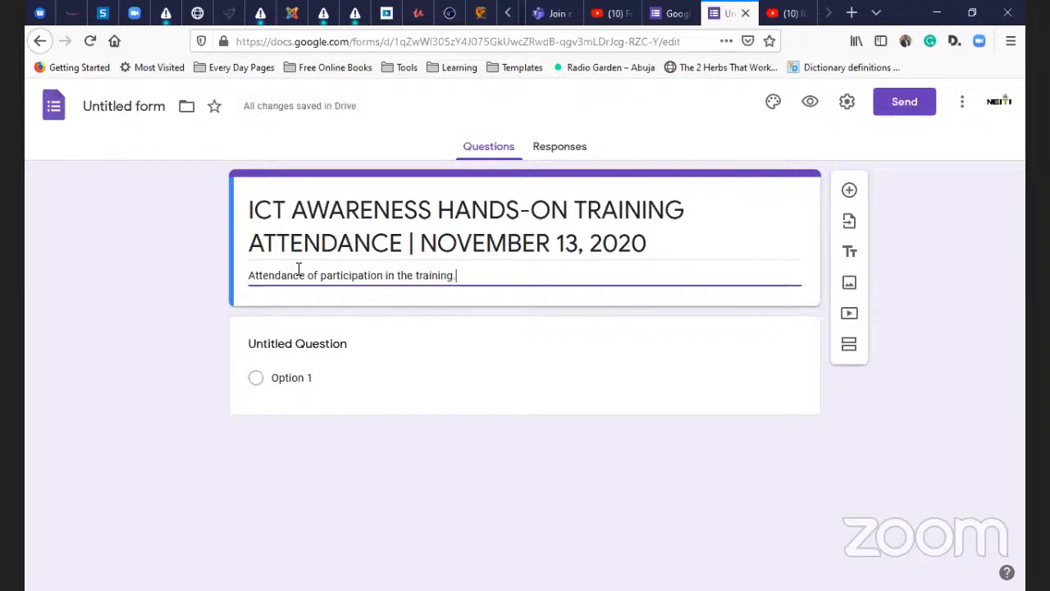
text(.)
- Add two test lines below the description, then select and delete them
key(Return)
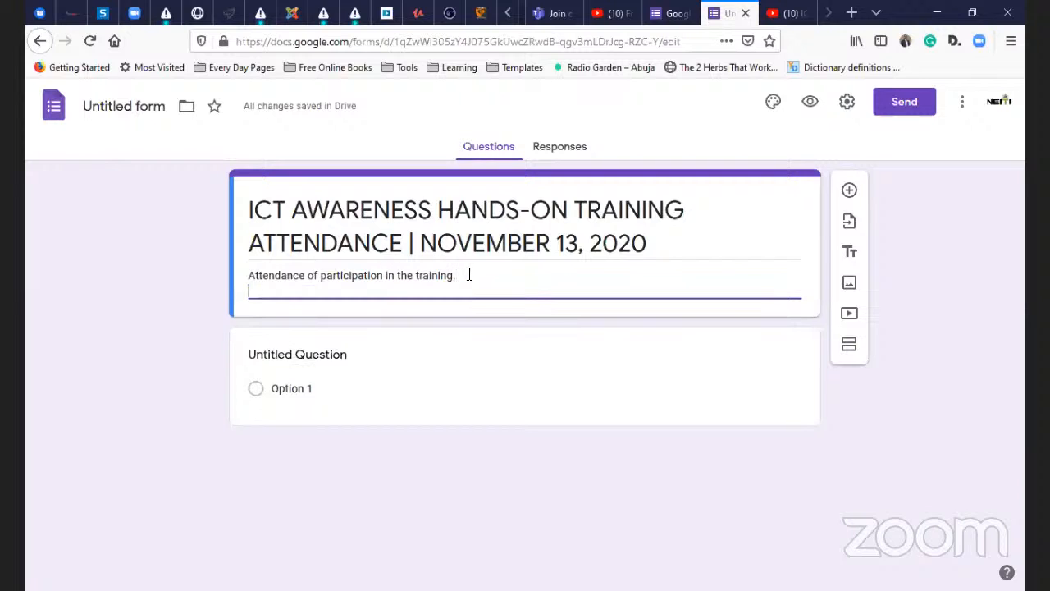
text(jhksdjhdfjdf)
key(Return)
key(Return)
text(dfjhdfjnkfg)
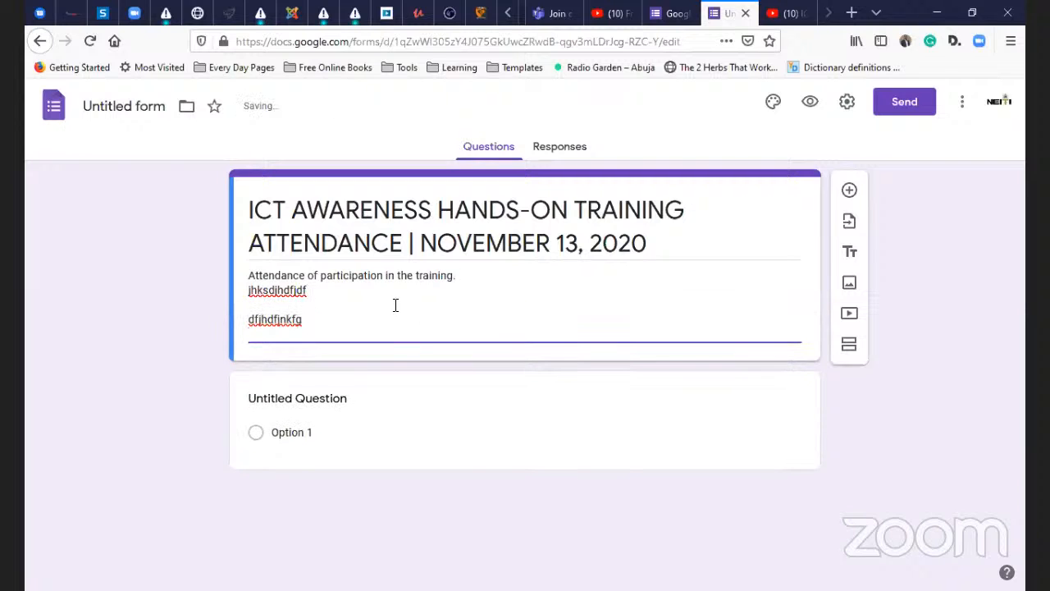
key(shift+Up)
key(shift+Up)
key(shift+Up)
key(shift+Up)
key(shift+Down)
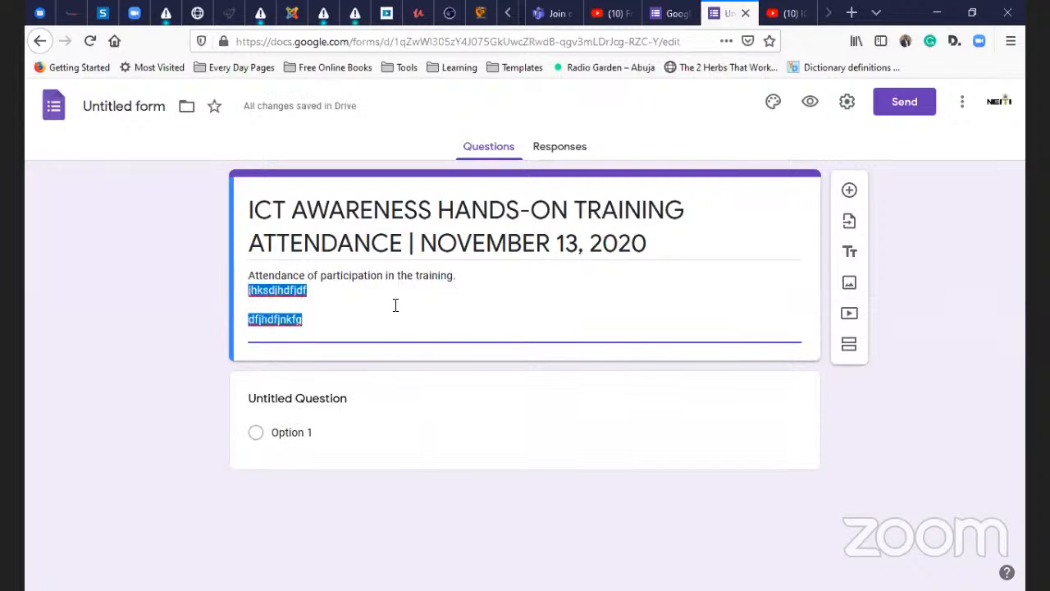
key(BackSpace)
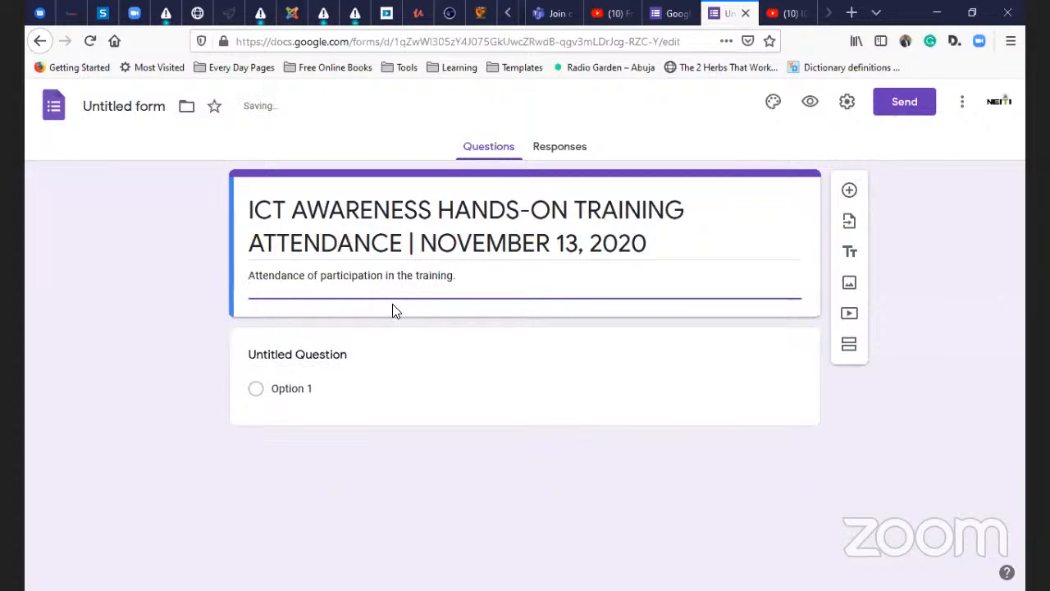
- Open the Untitled Question for editing, entering and then dismissing Firefox's Primary Password prompt
click(284, 351)
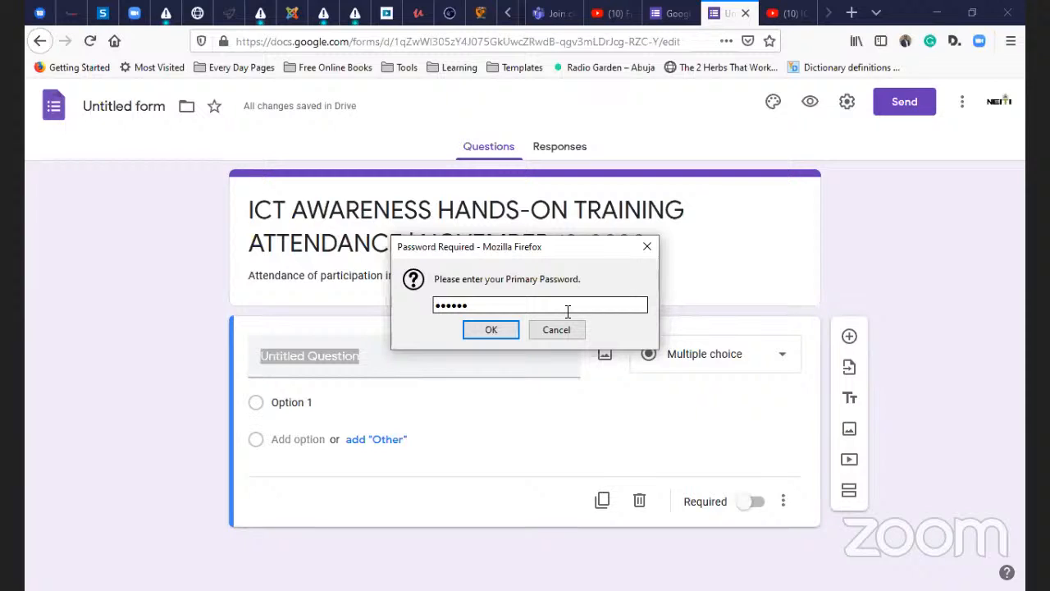
key(BackSpace)
key(BackSpace)
text(*********)
key(Return)
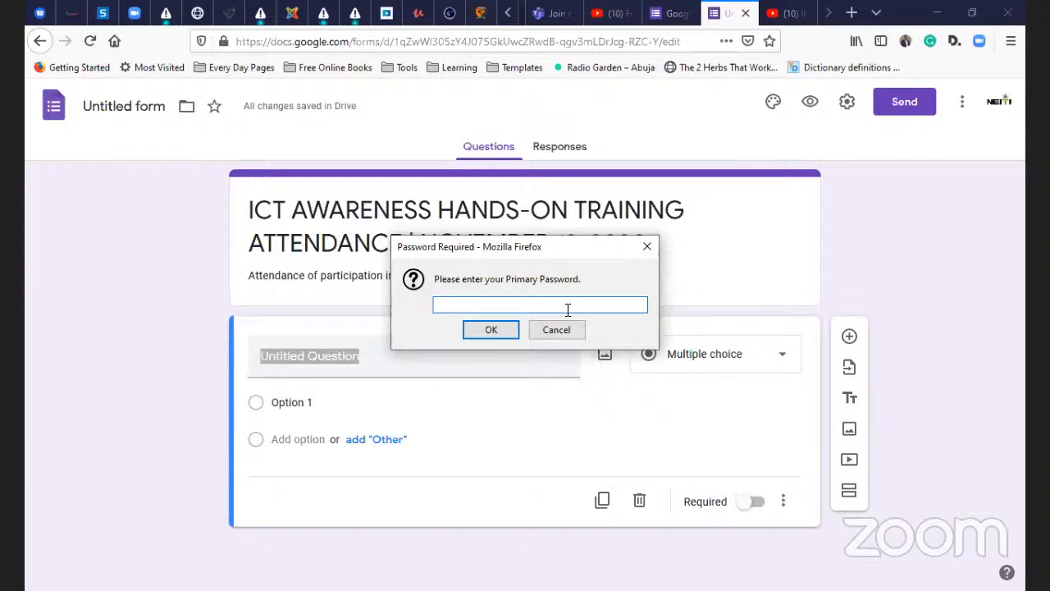
text(**********)
key(Return)
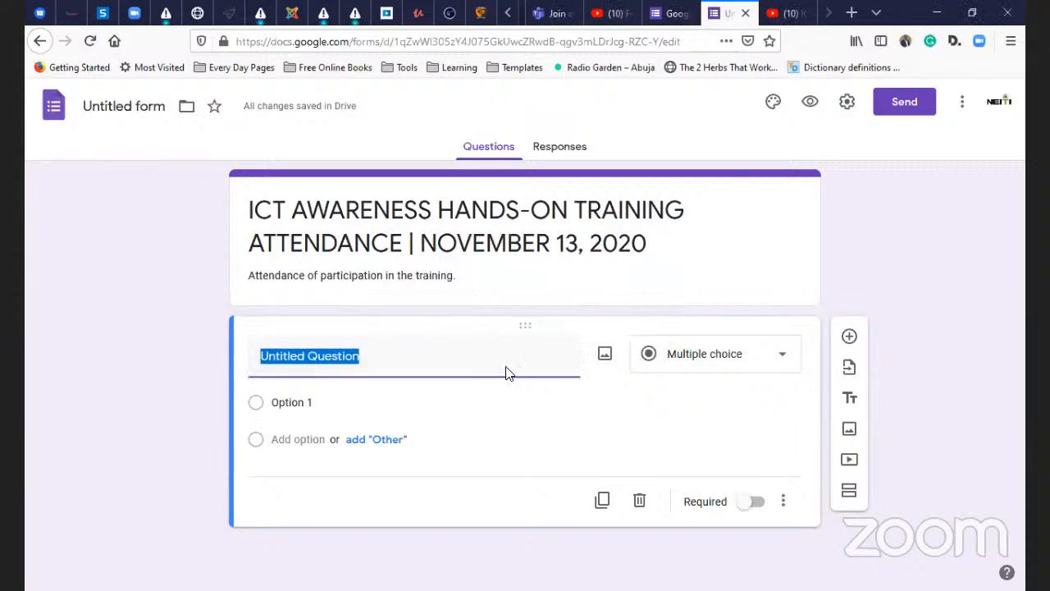
click(479, 214)
- Retitle the first question 'Full Name' and keep its type as Short answer
click(401, 361)
text(Phone)
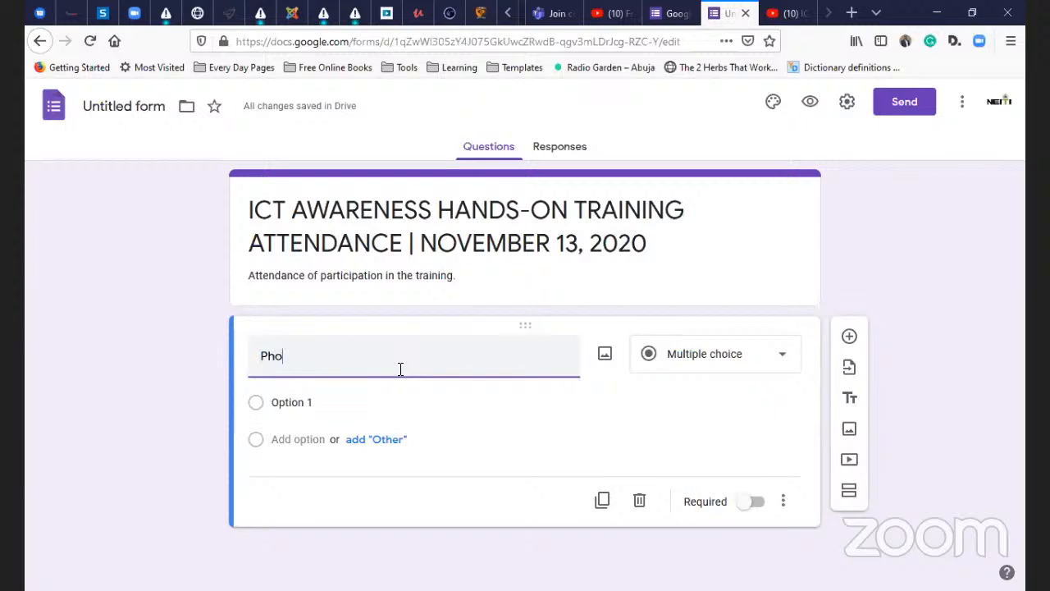
key(BackSpace)
key(BackSpace)
key(BackSpace)
key(BackSpace)
key(BackSpace)
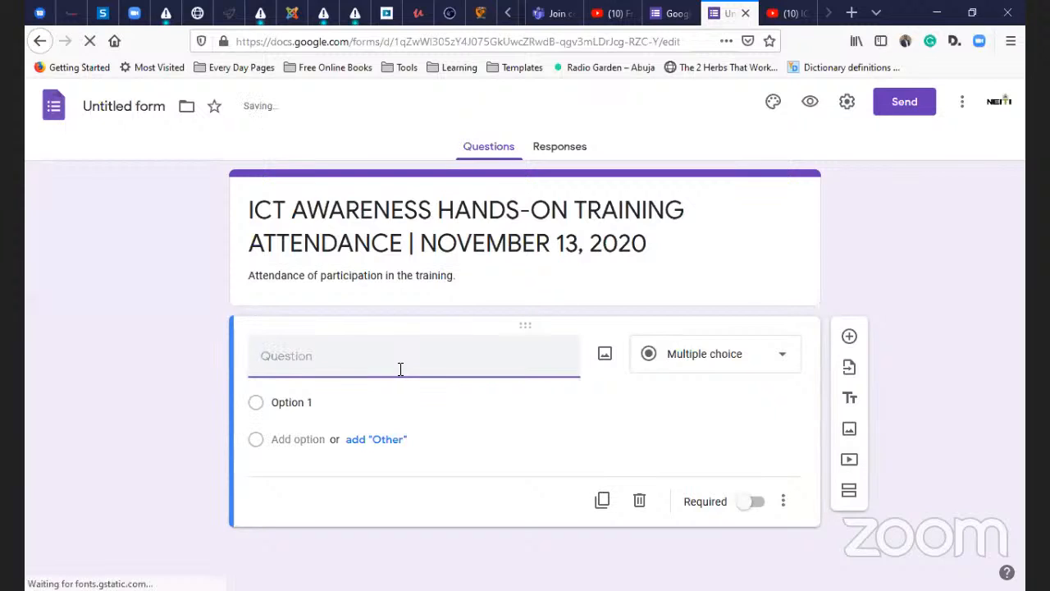
text(Name)
key(Home)
text(Full )
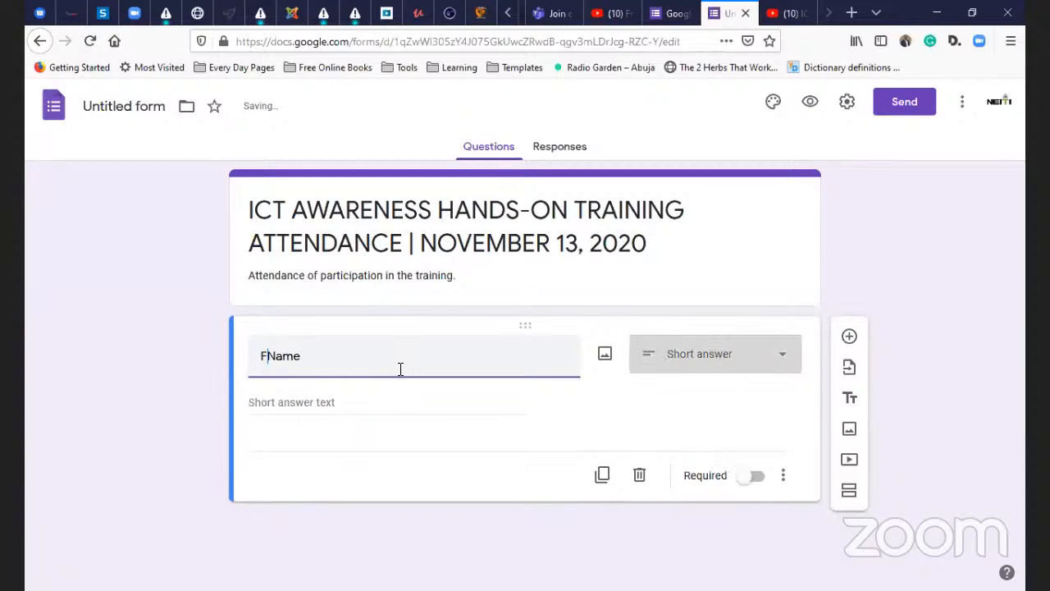
text(Na)
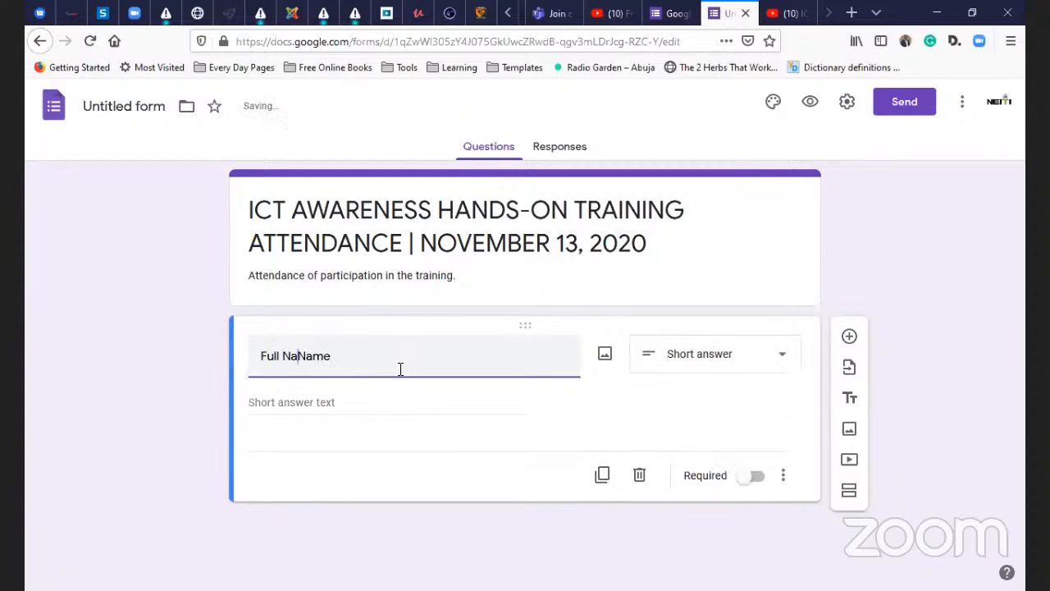
key(BackSpace)
key(BackSpace)
click(719, 358)
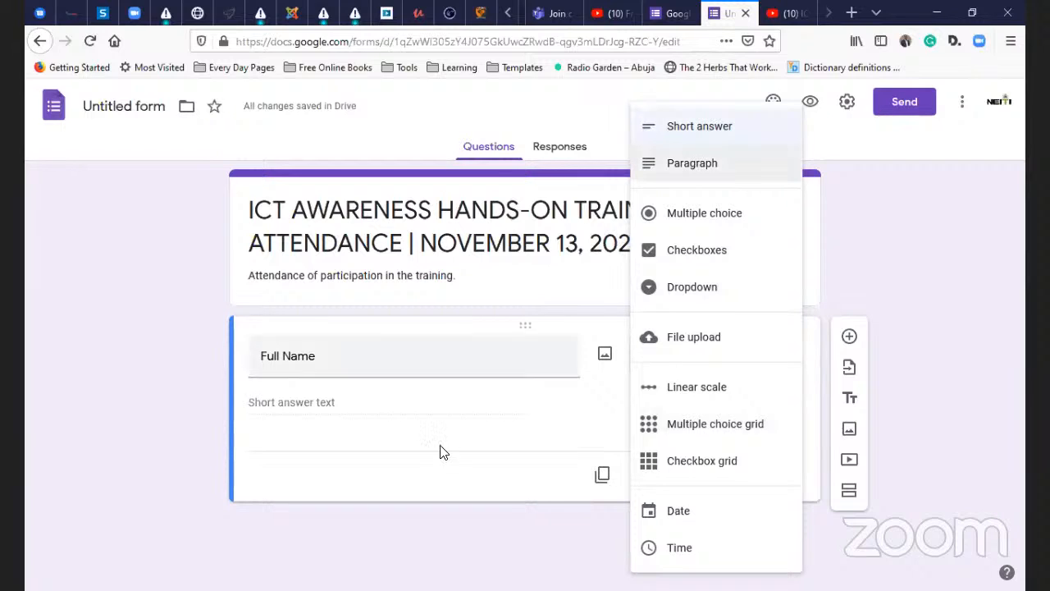
click(343, 353)
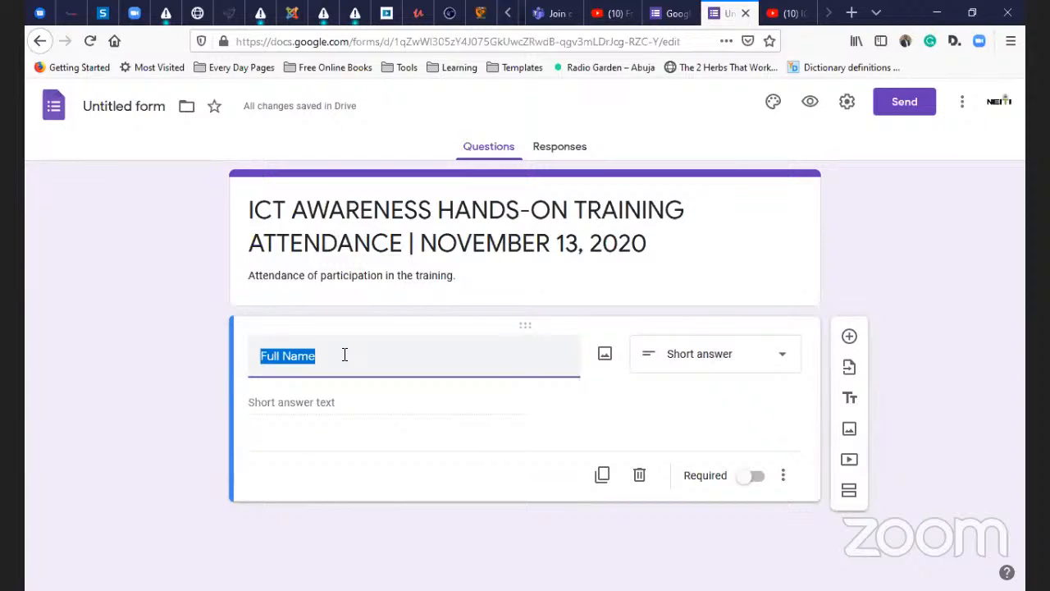
click(344, 354)
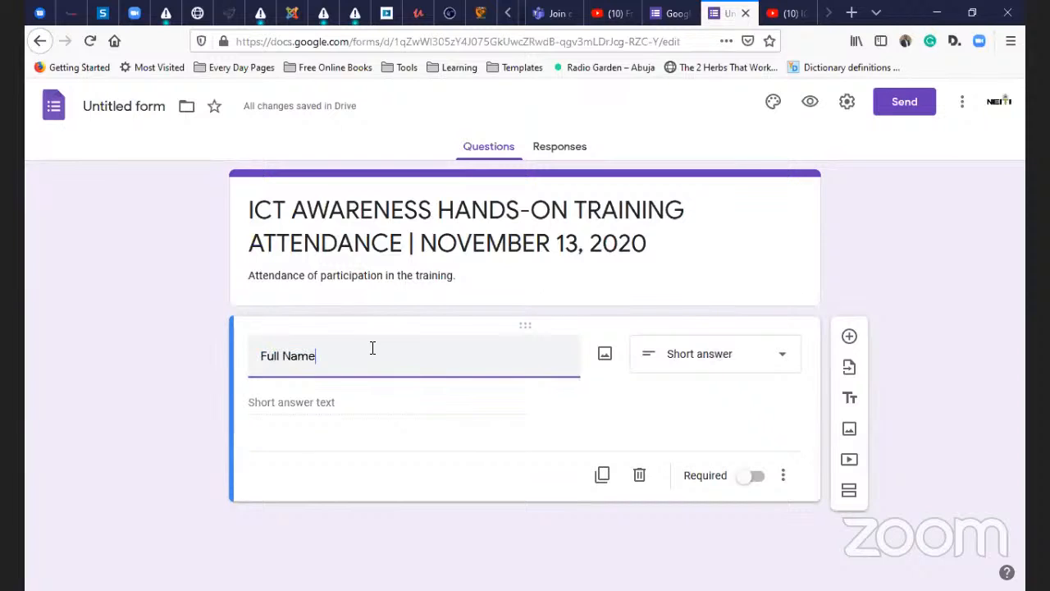
click(343, 404)
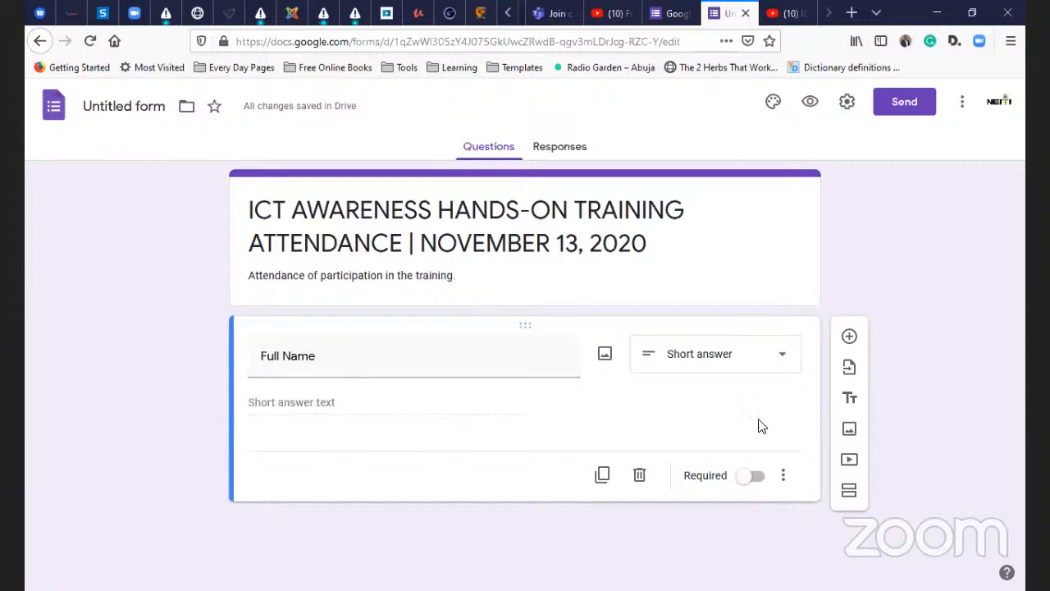
- Keep Full Name as Short answer and switch on its Required toggle
click(773, 361)
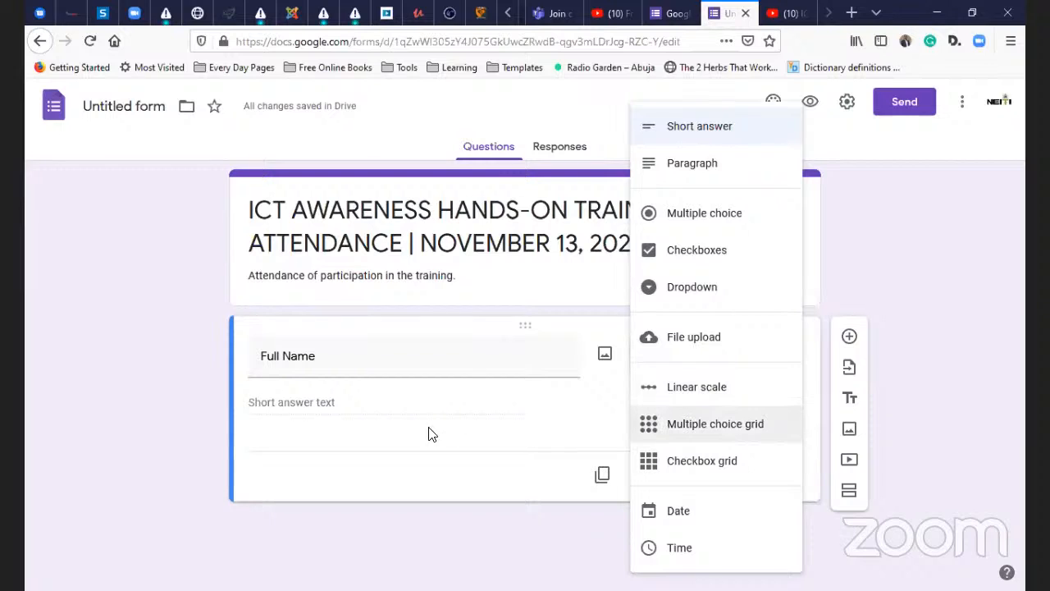
click(530, 367)
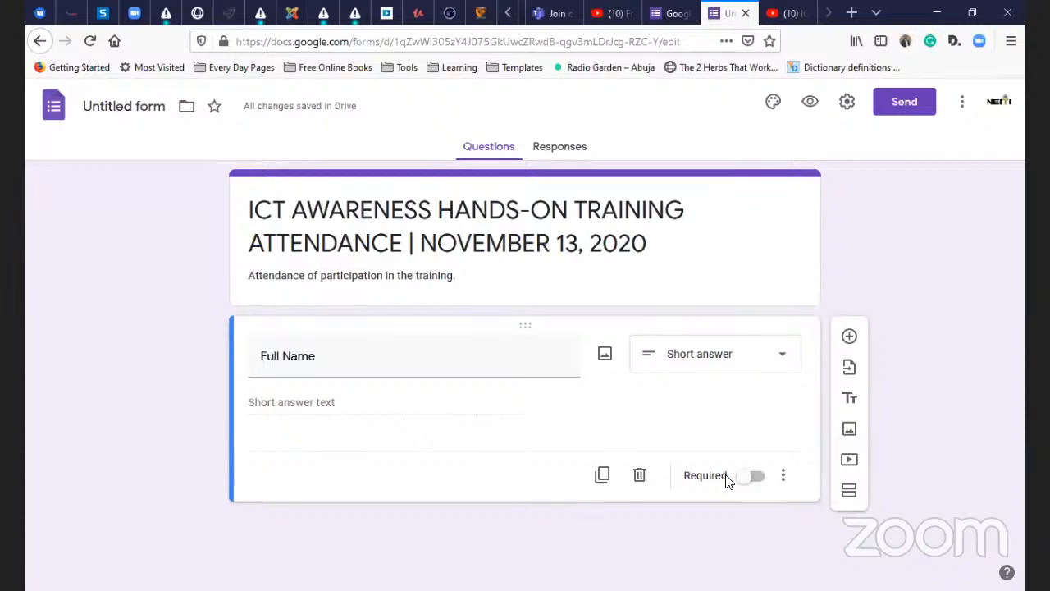
click(749, 482)
- Duplicate Full Name, rename the copy 'Phone Number', and duplicate it again
click(602, 474)
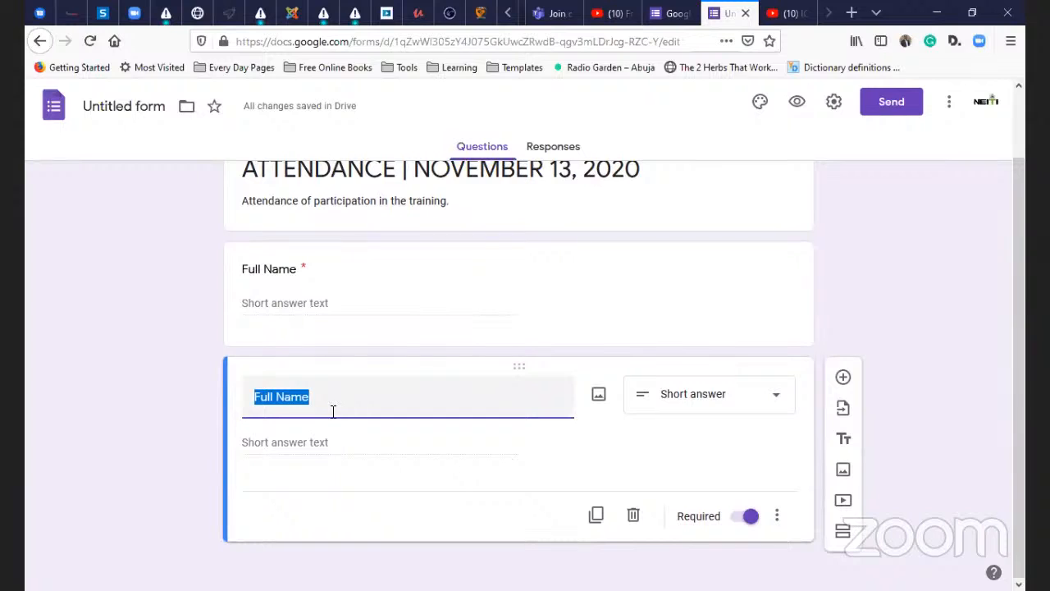
text(Phone)
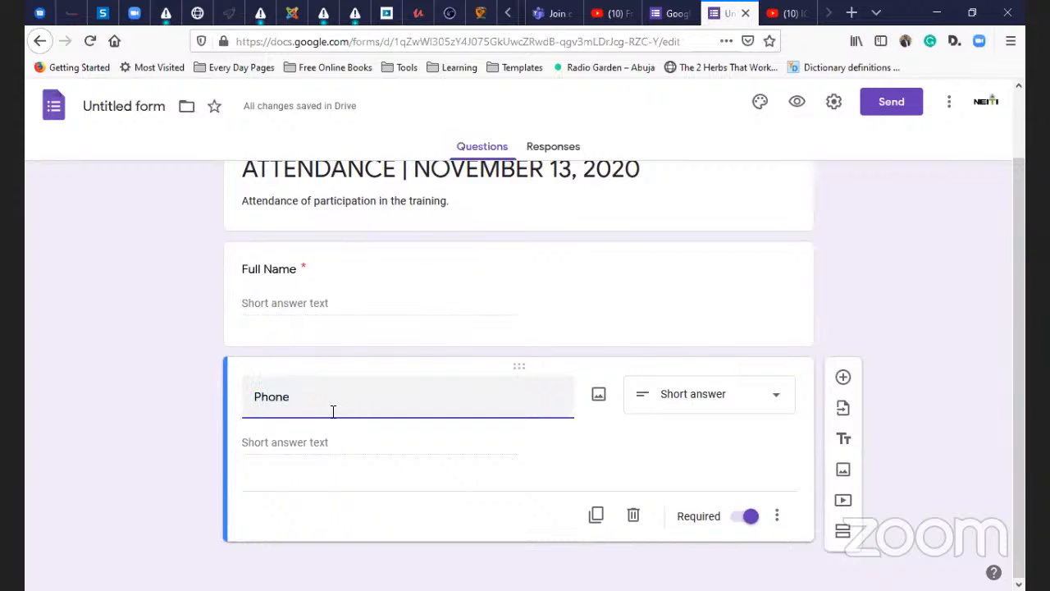
text( Number)
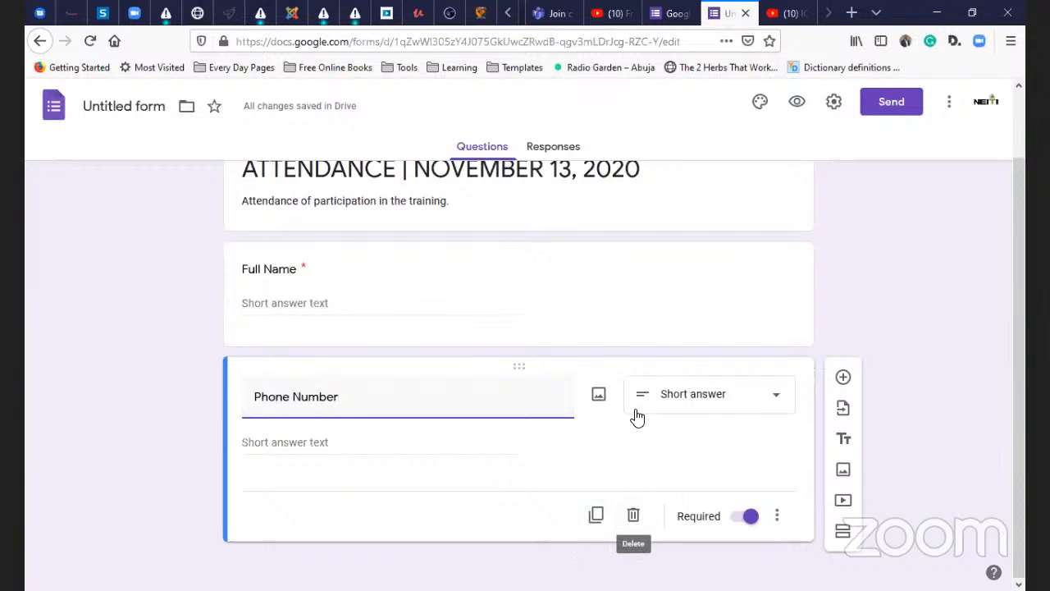
click(596, 515)
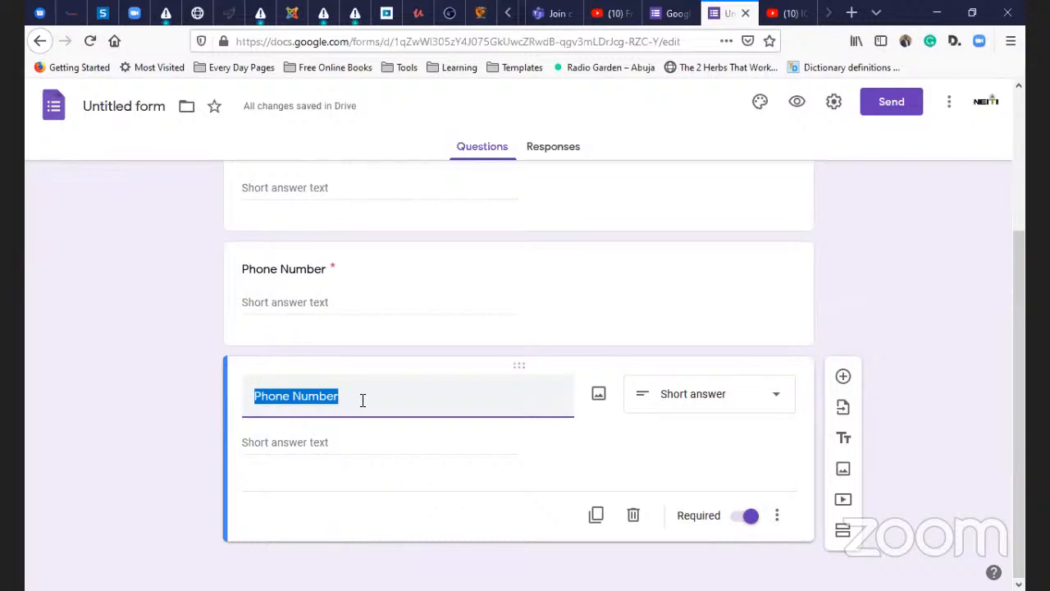
- Retitle the copied question 'Gender', make it Multiple choice, and add 'Male' as the first option
text(Gender)
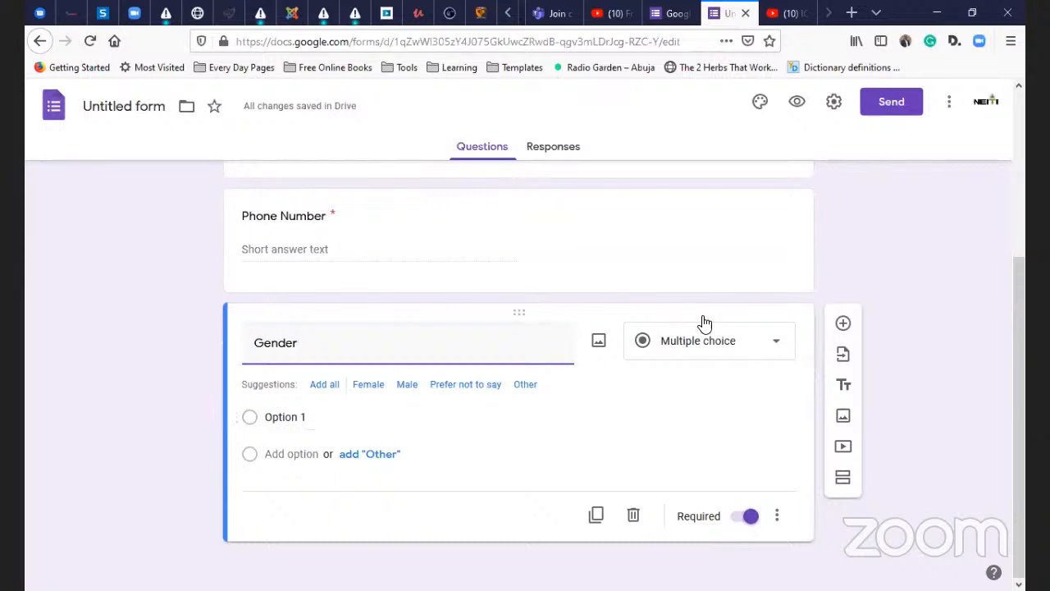
click(738, 359)
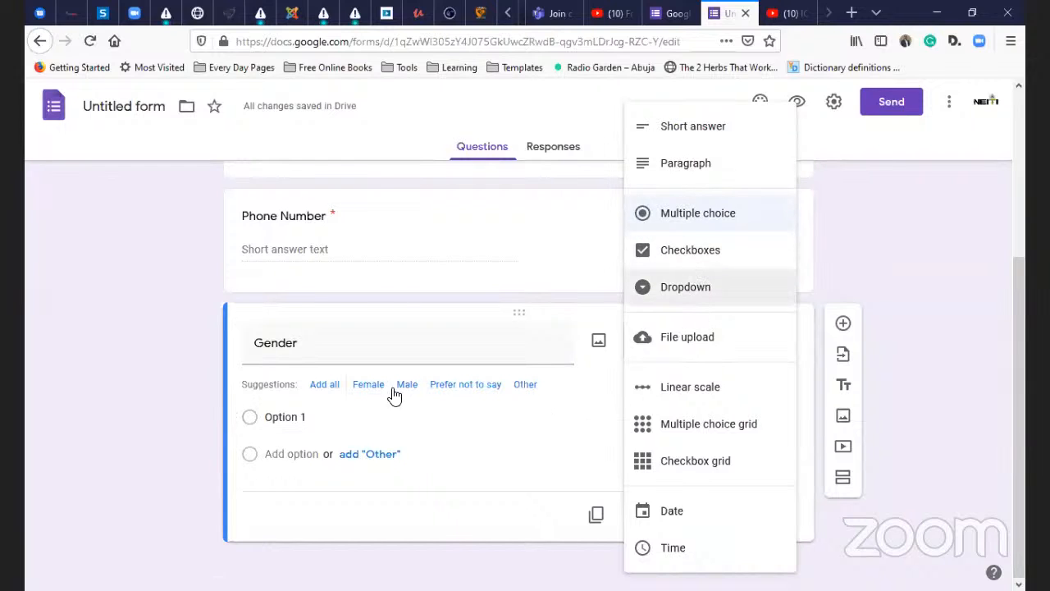
click(348, 419)
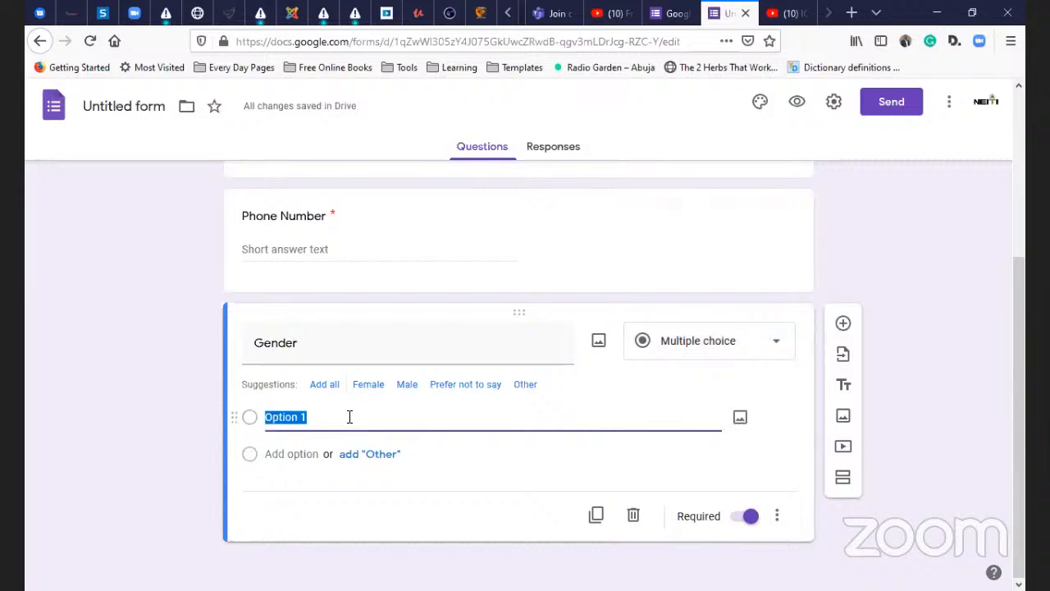
text(Male)
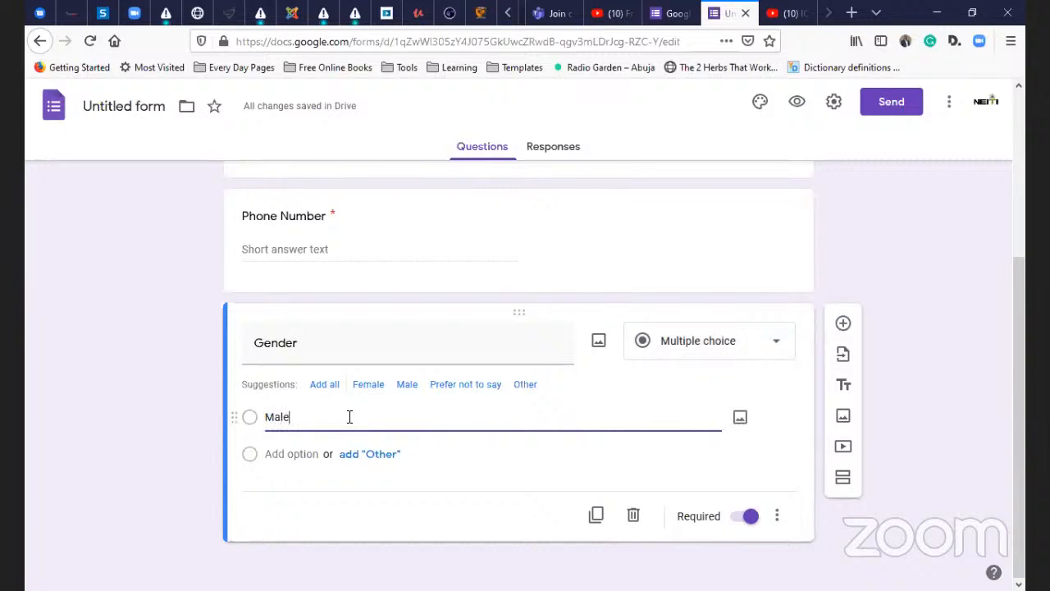
key(Tab)
key(Tab)
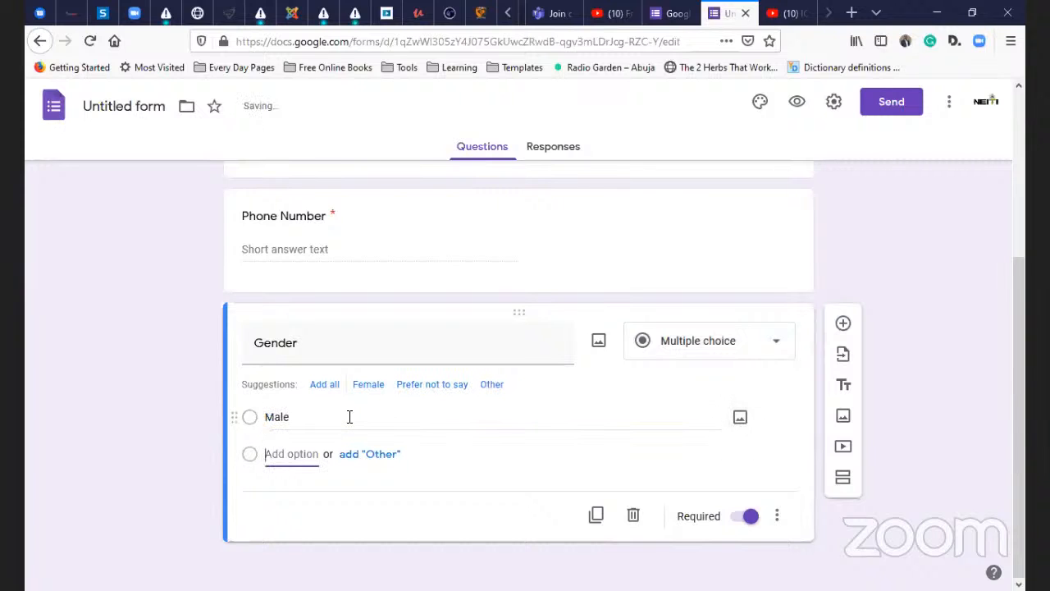
text(Female)
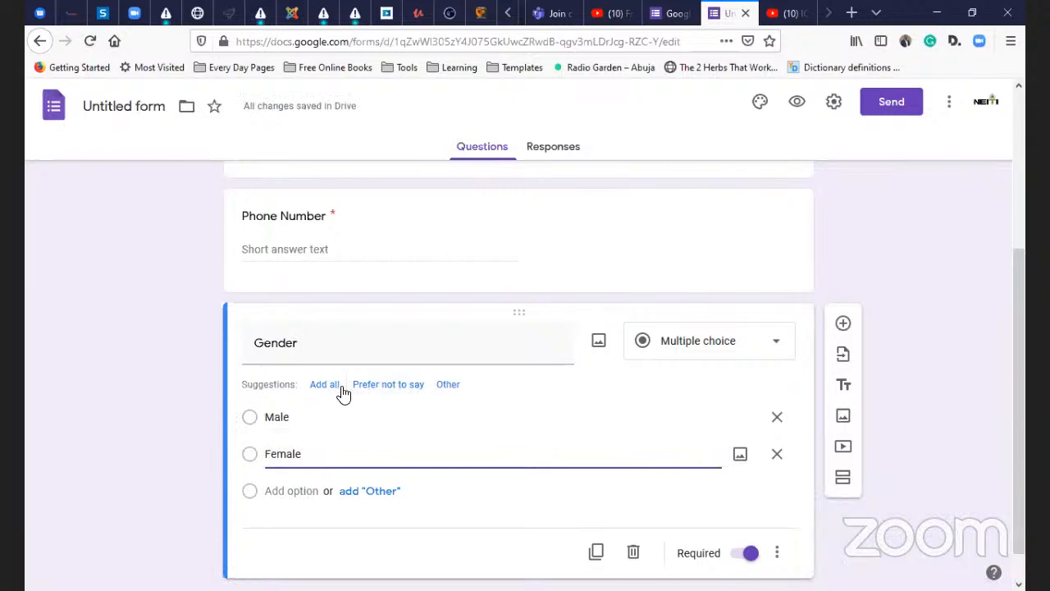
key(BackSpace)
key(BackSpace)
key(BackSpace)
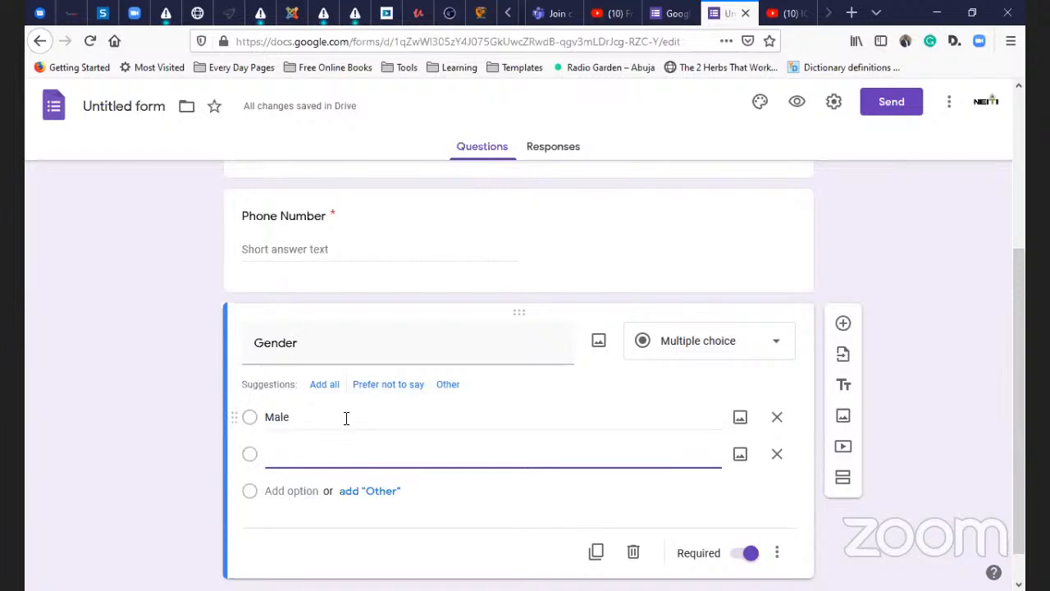
click(347, 418)
- Add 'Female' as the second option, remove Prefer not to say, and duplicate the Gender question
click(330, 452)
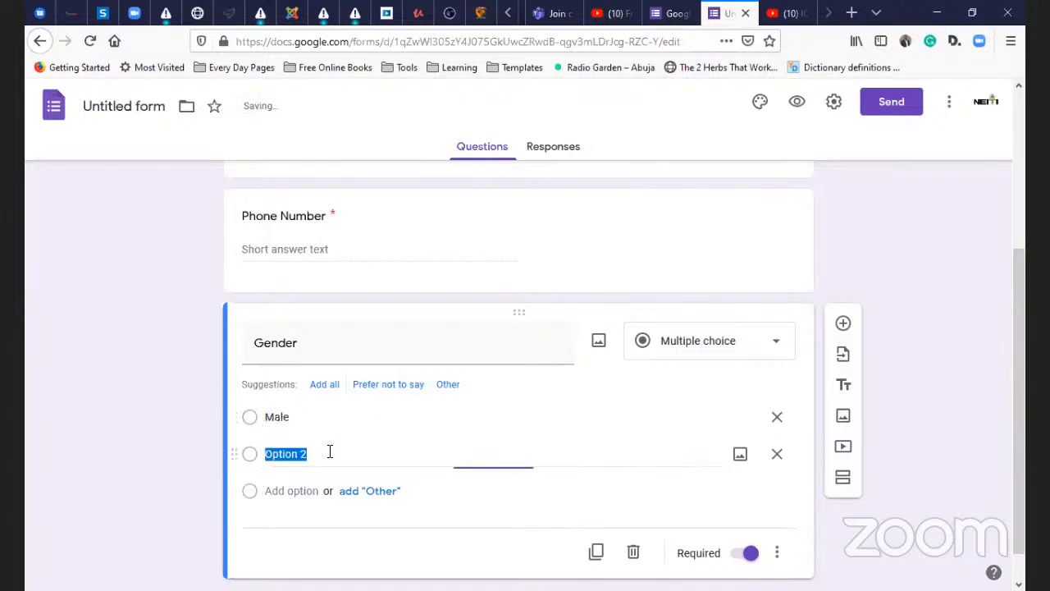
text(Femla)
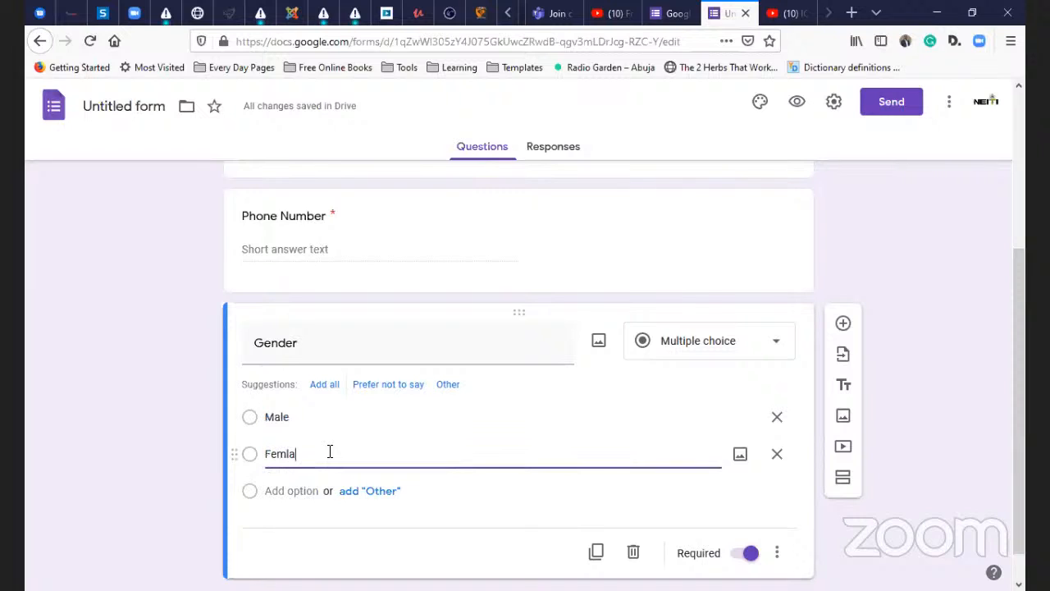
key(BackSpace)
key(BackSpace)
text(a)
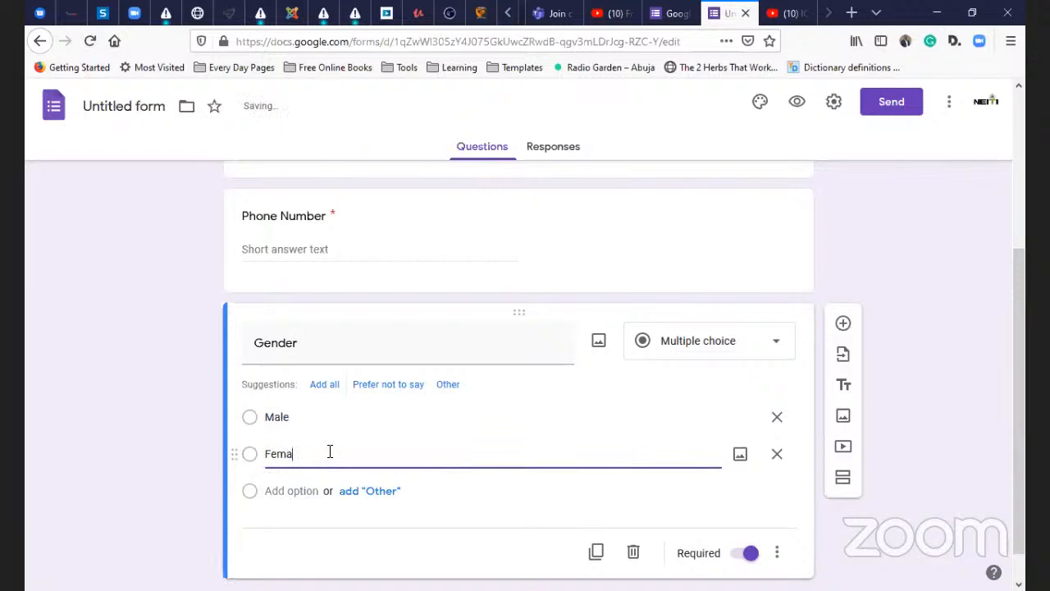
text(le)
scroll(368, 475, down, 1)
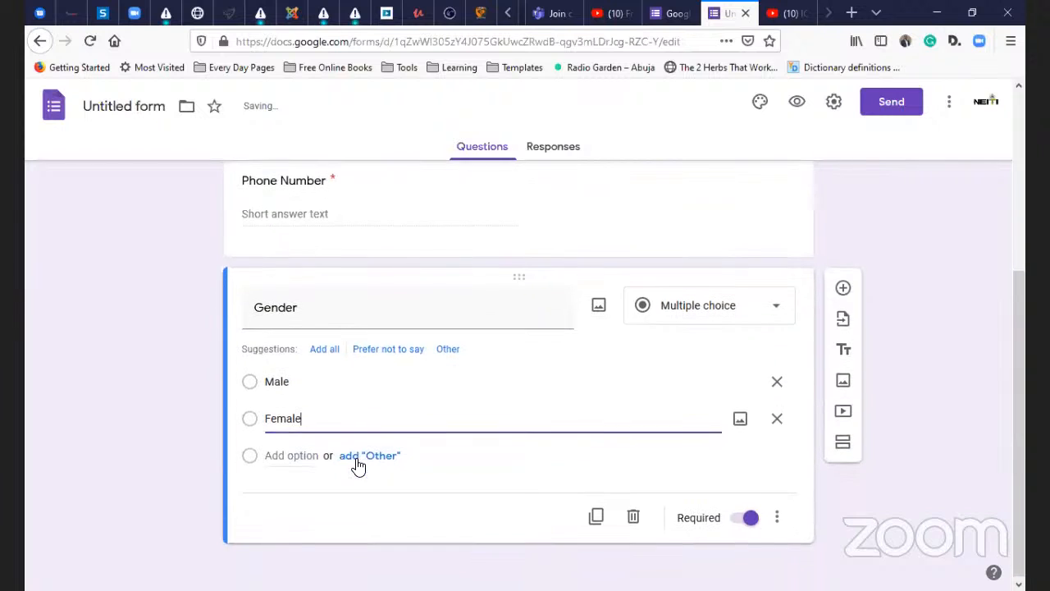
click(296, 458)
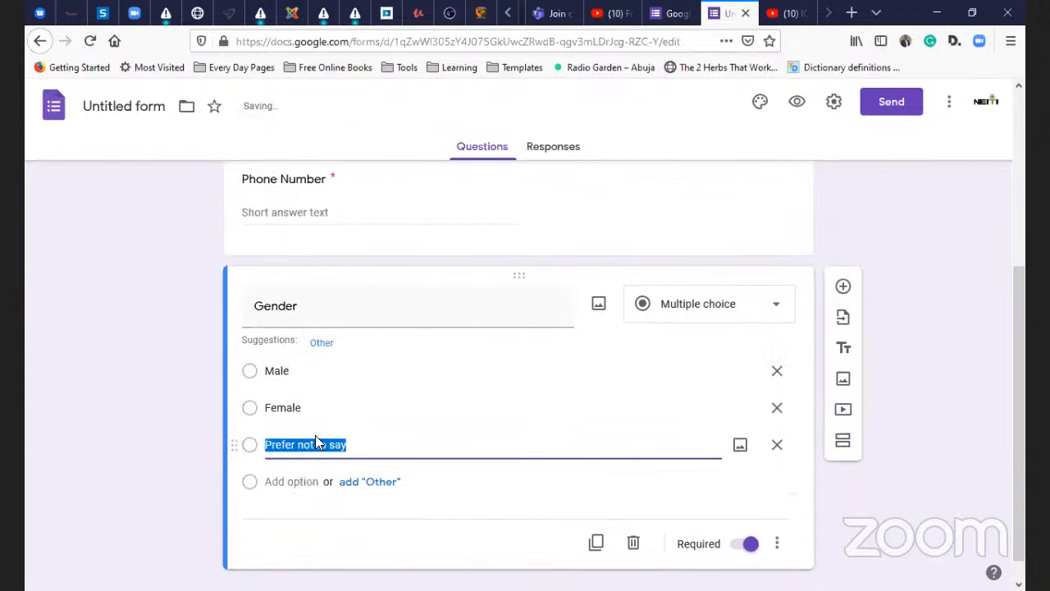
click(776, 445)
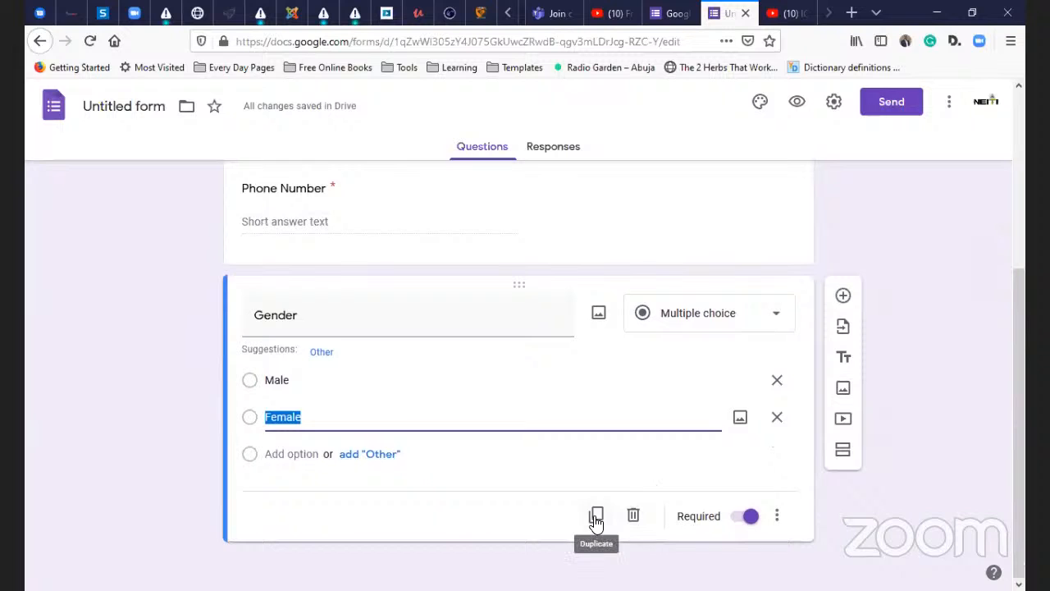
click(596, 517)
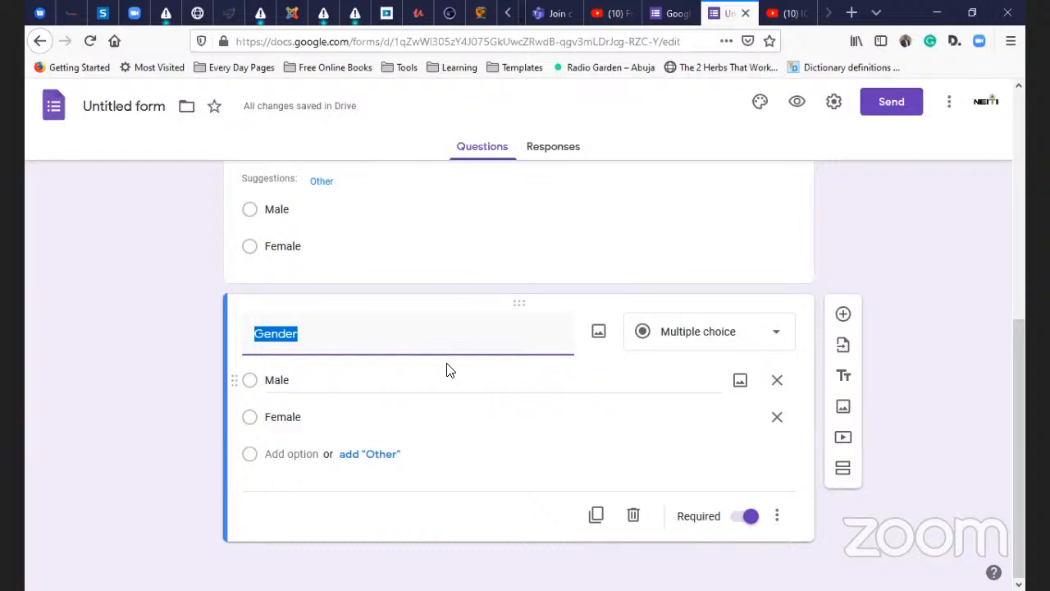
- Retitle the duplicated question 'Your ICT Skill level' and bring up the question-type list
text(Your )
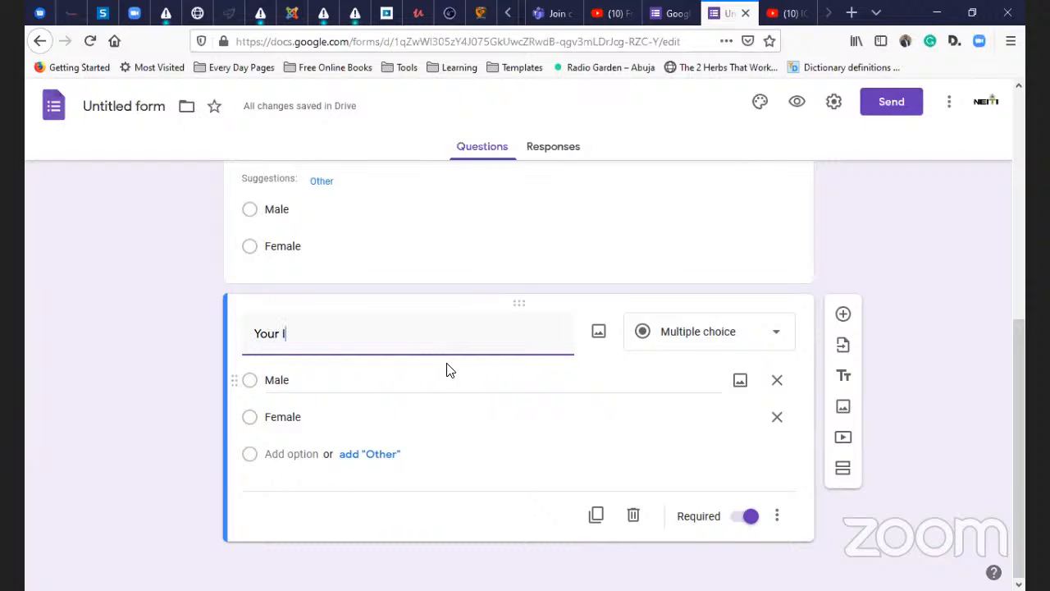
text(ICT )
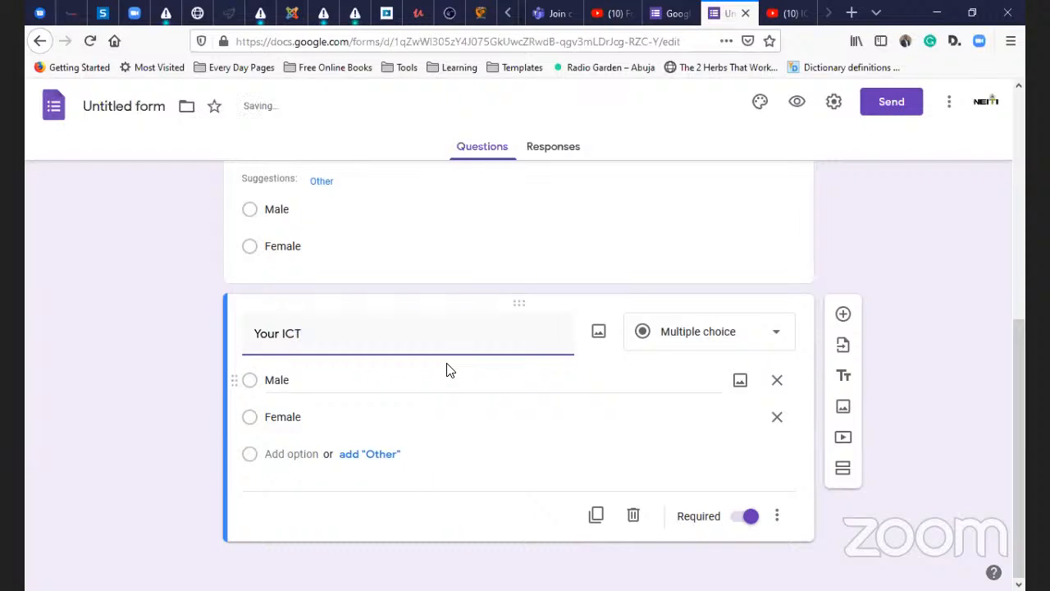
text(Skill level)
click(698, 331)
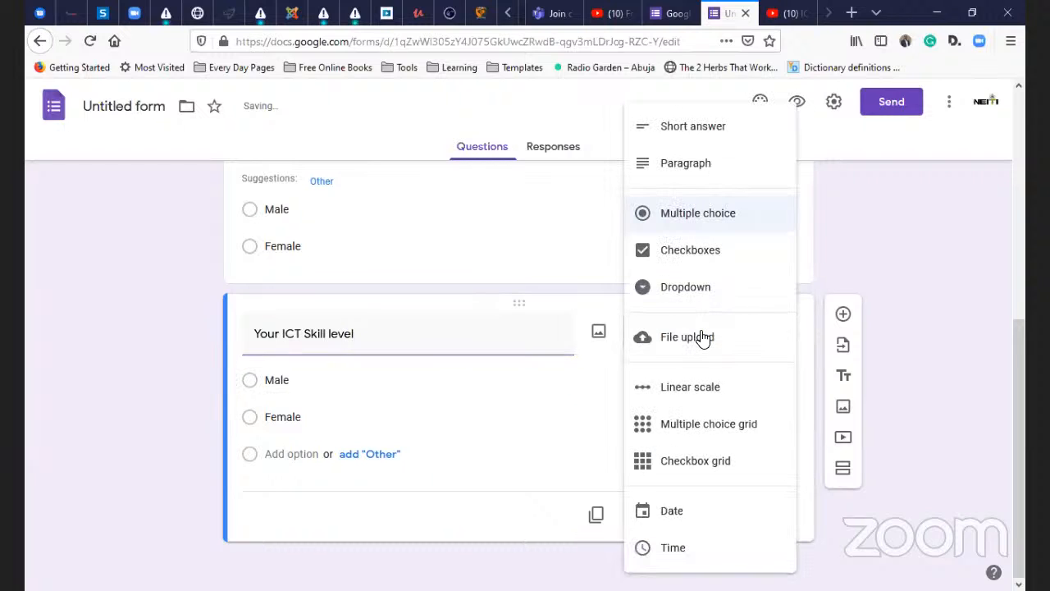
- Turn the question into a 1–5 linear scale labelled Professional at 1 and Amateur at 5
click(694, 394)
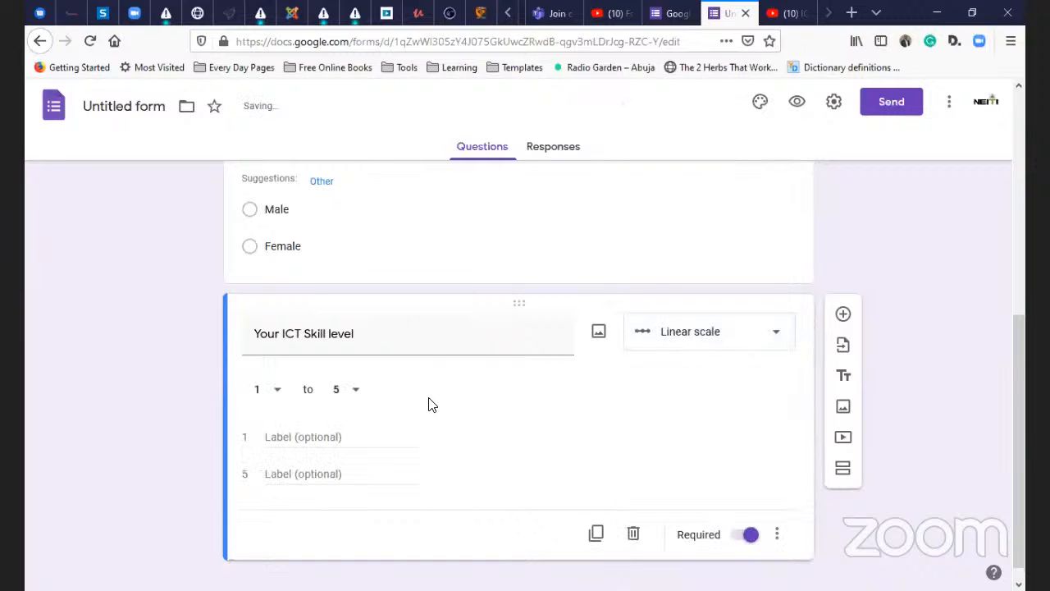
click(306, 437)
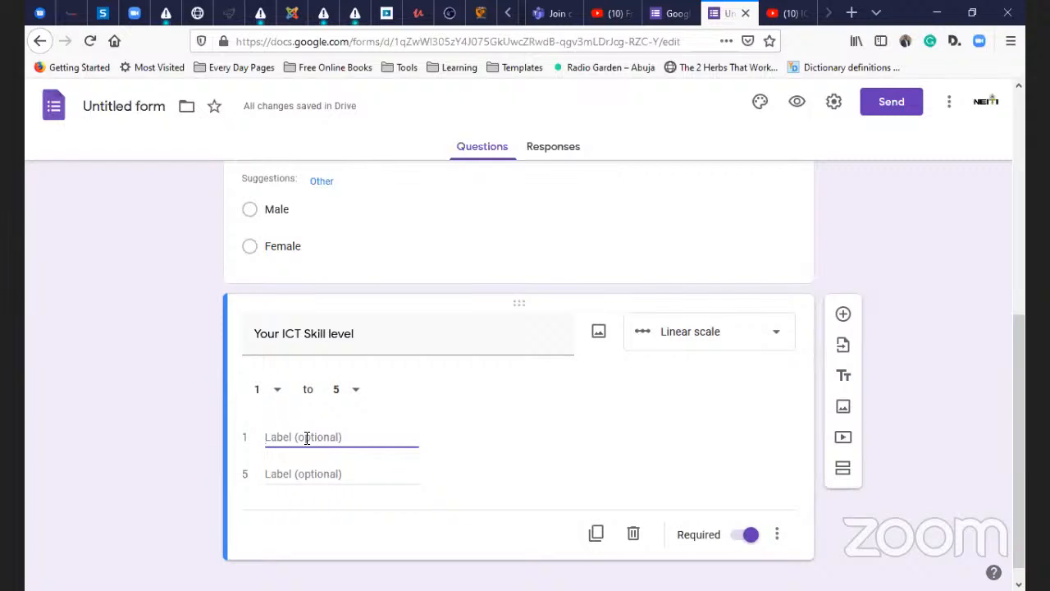
text(Higl)
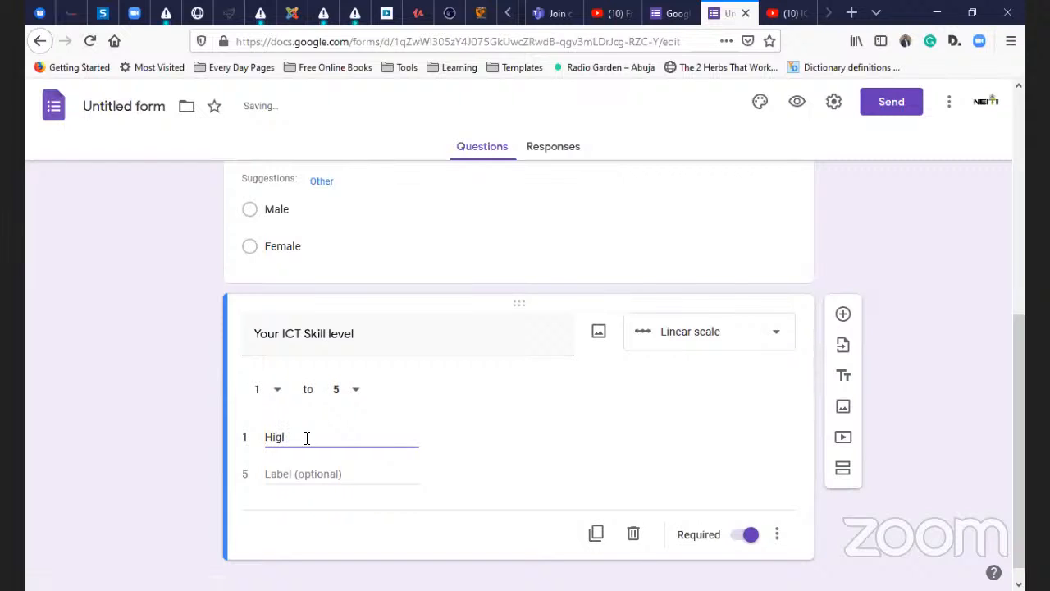
key(BackSpace)
text(hly)
key(ctrl+a)
key(BackSpace)
text(Pr)
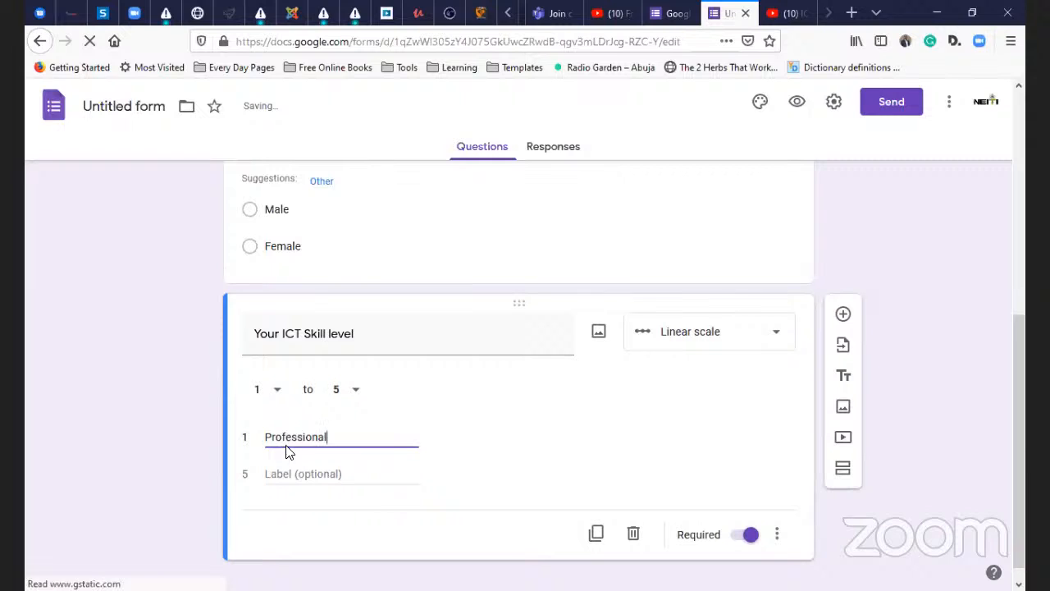
click(290, 474)
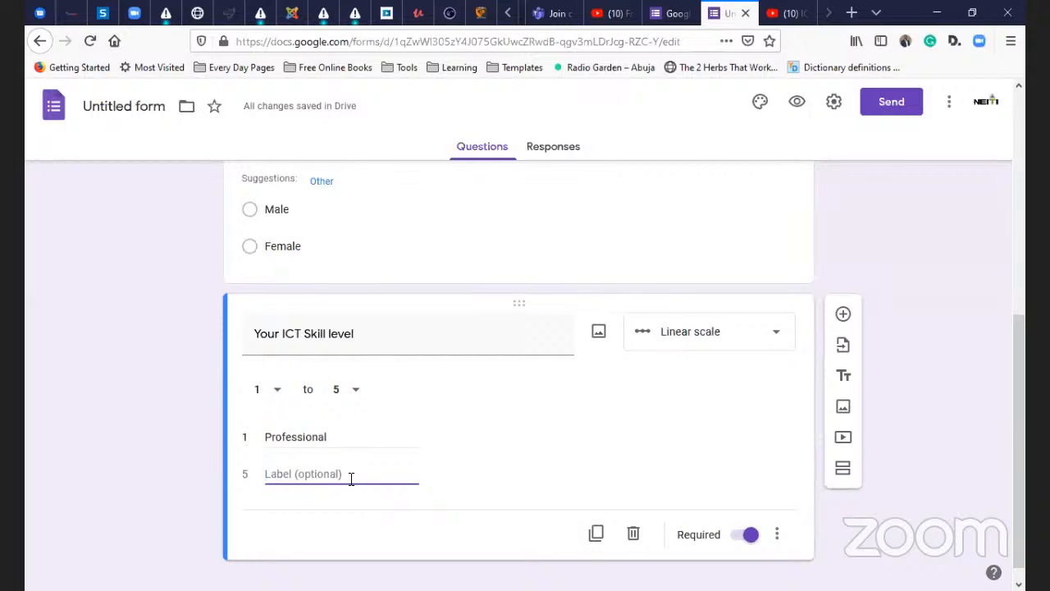
text(Ama)
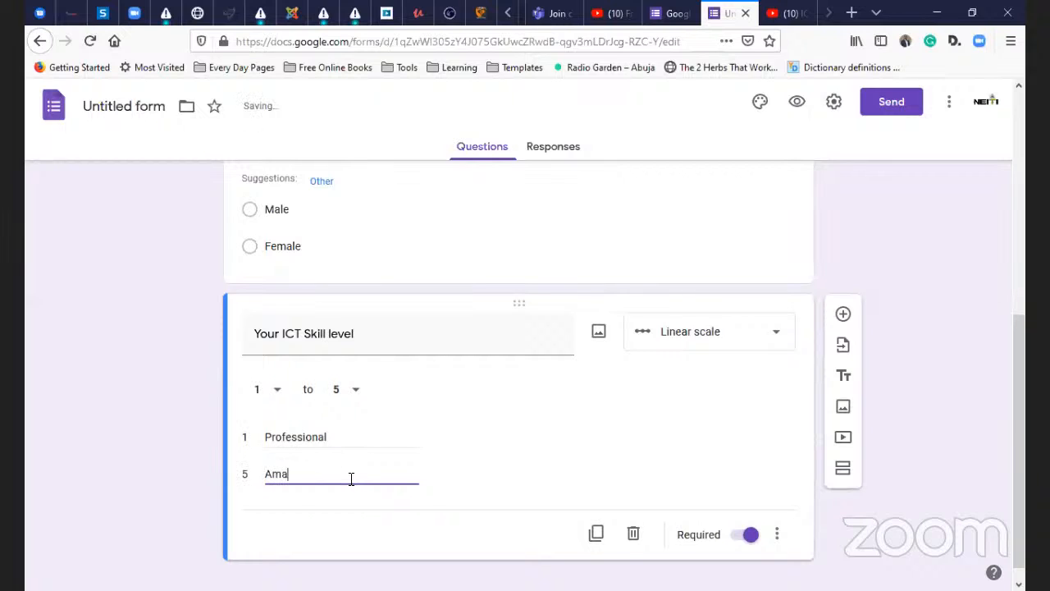
text(teur)
click(380, 440)
click(353, 465)
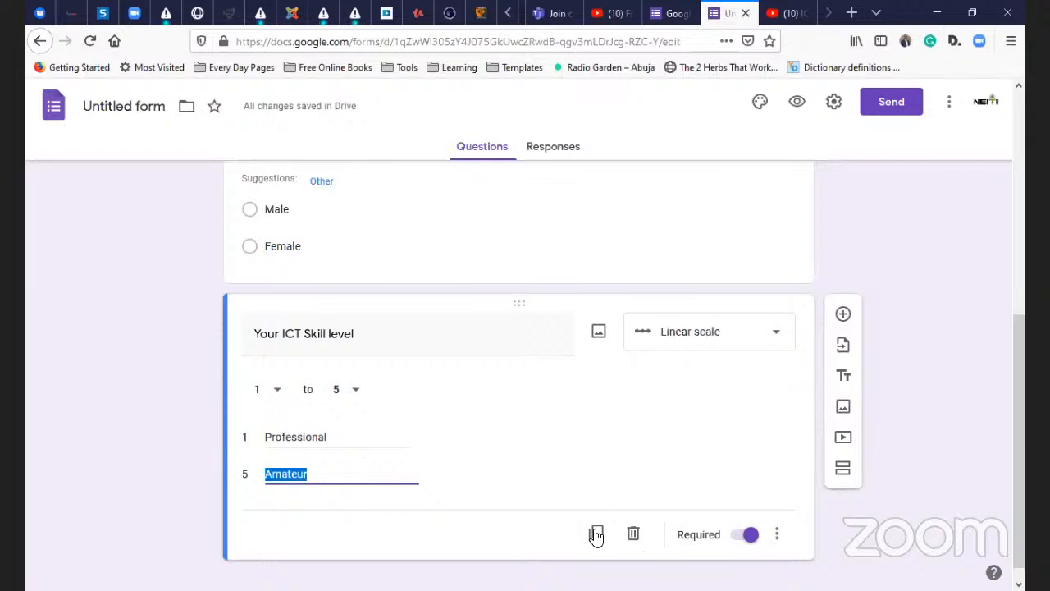
- Finish the scale labels and scroll through the form in the editor
click(640, 468)
scroll(820, 312, up, 3)
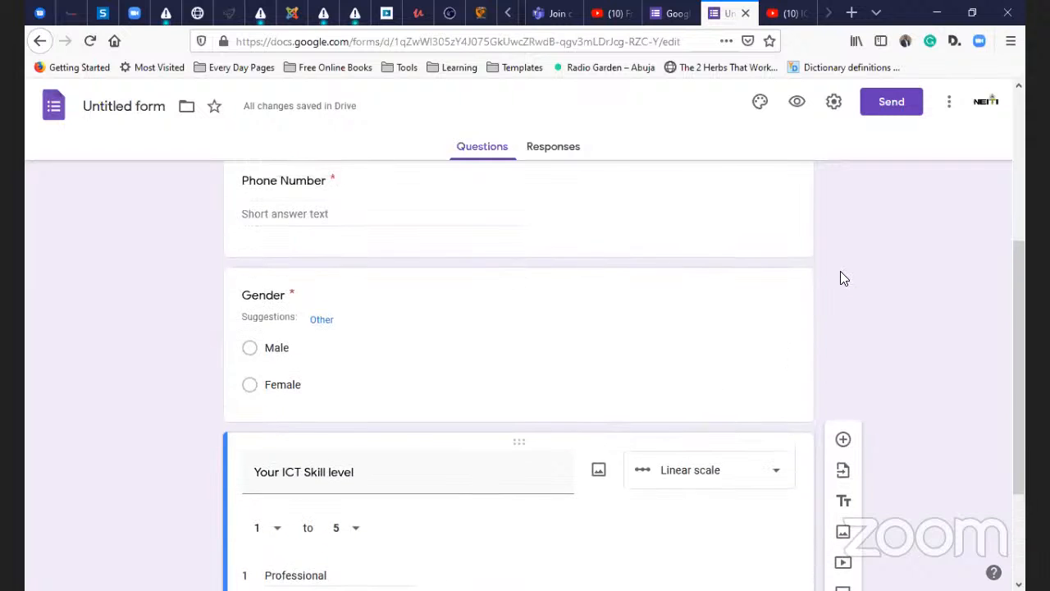
scroll(820, 311, up, 5)
scroll(693, 348, down, 2)
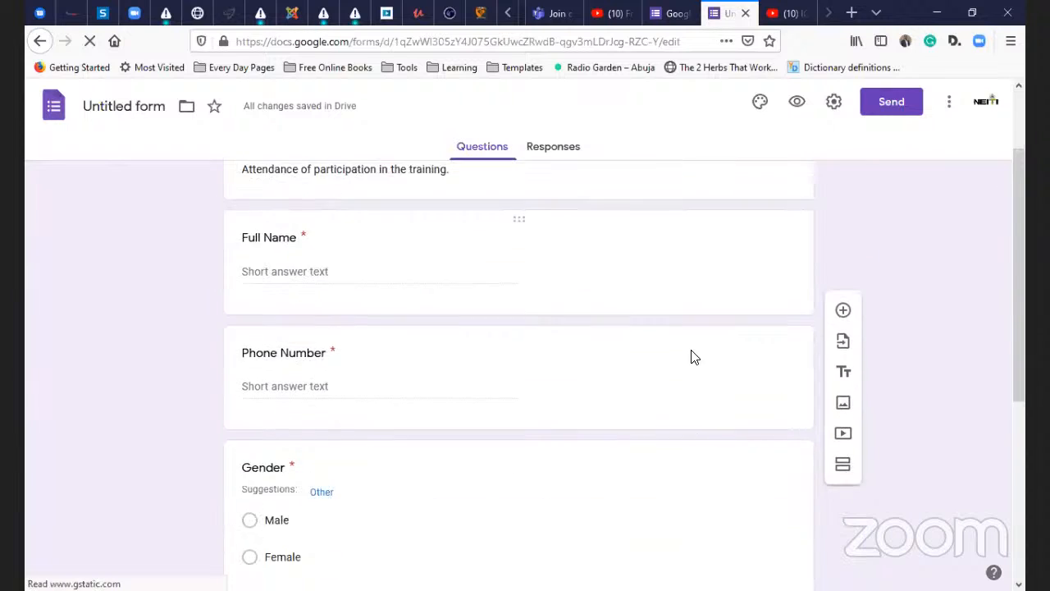
scroll(688, 337, down, 3)
scroll(687, 317, up, 2)
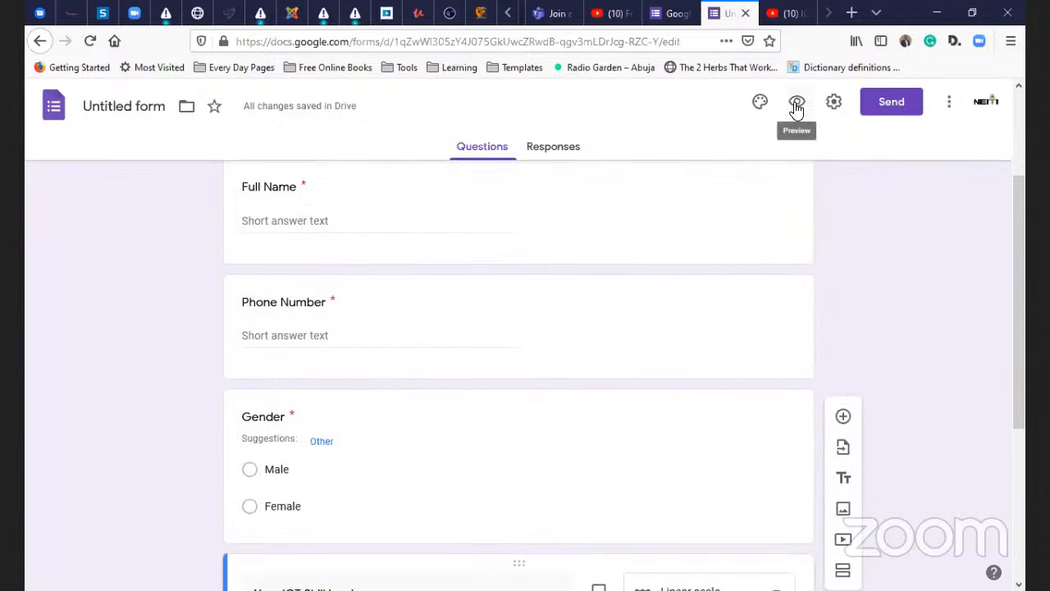
- Preview the form as a respondent, then return to the Untitled form editor tab
click(795, 105)
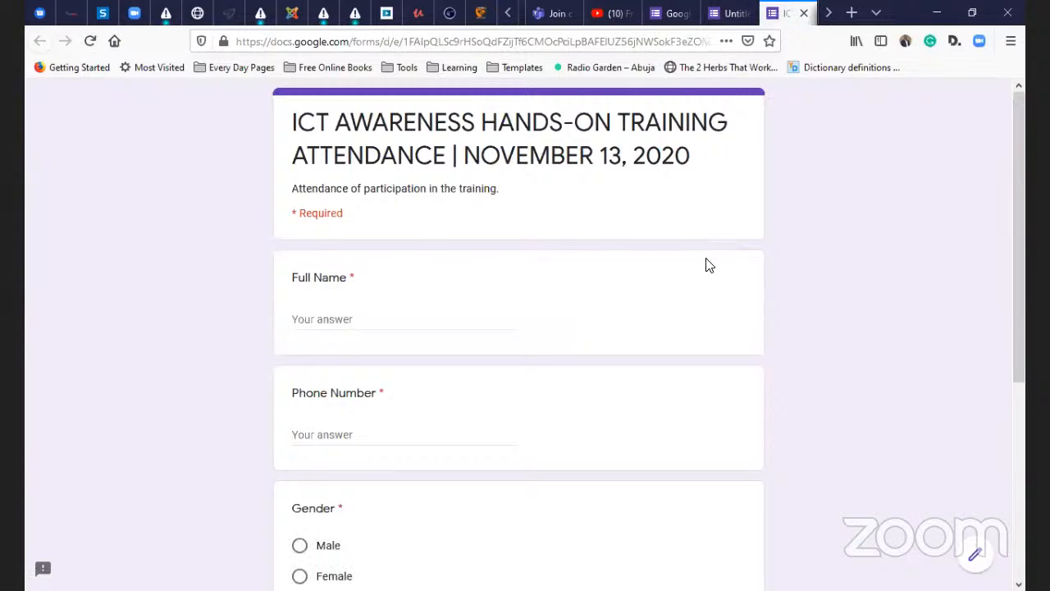
scroll(656, 260, down, 4)
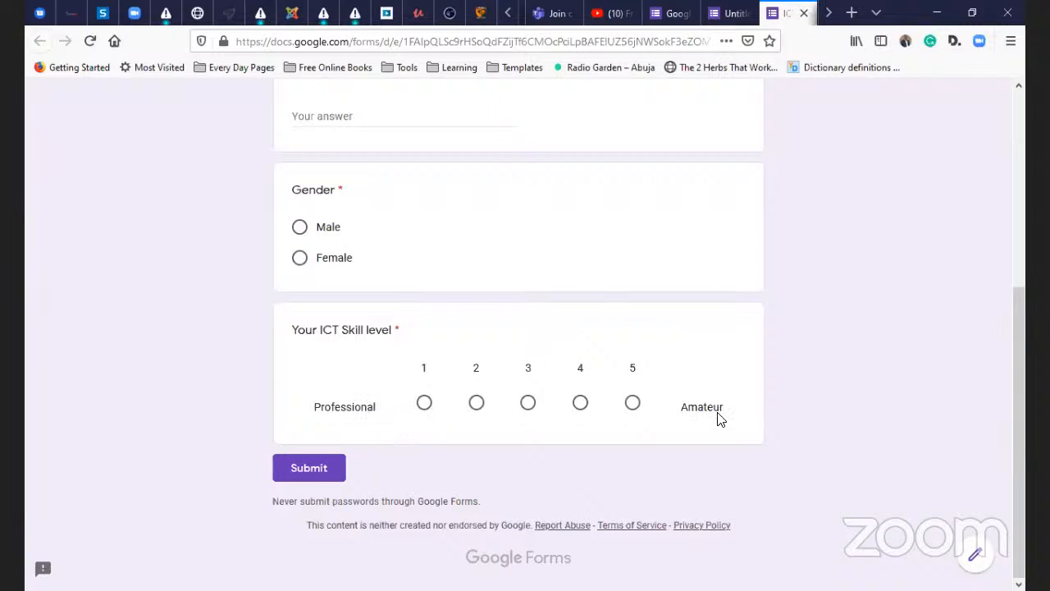
scroll(501, 339, up, 3)
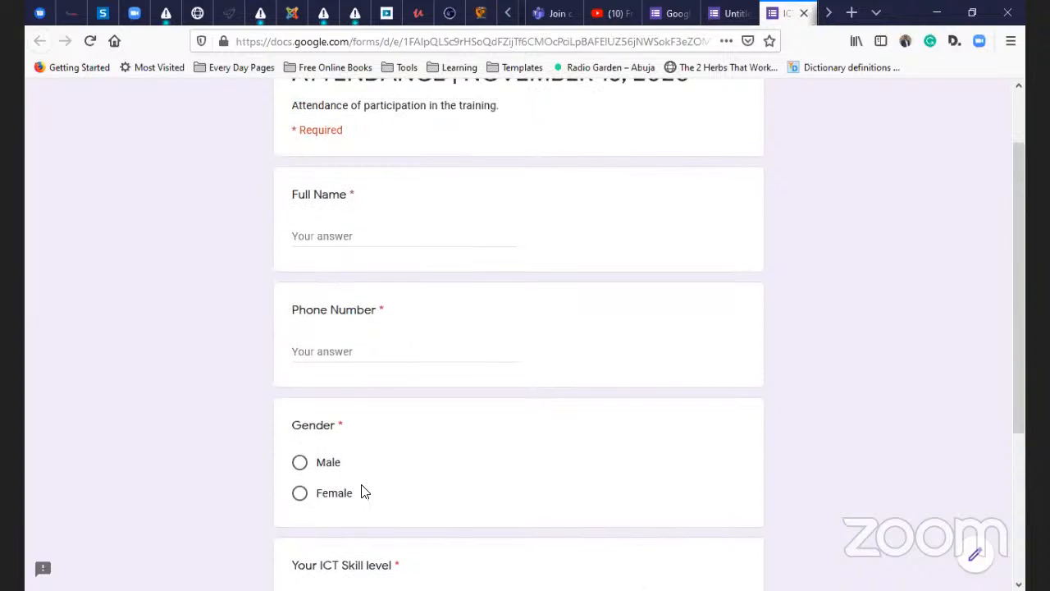
scroll(336, 334, up, 2)
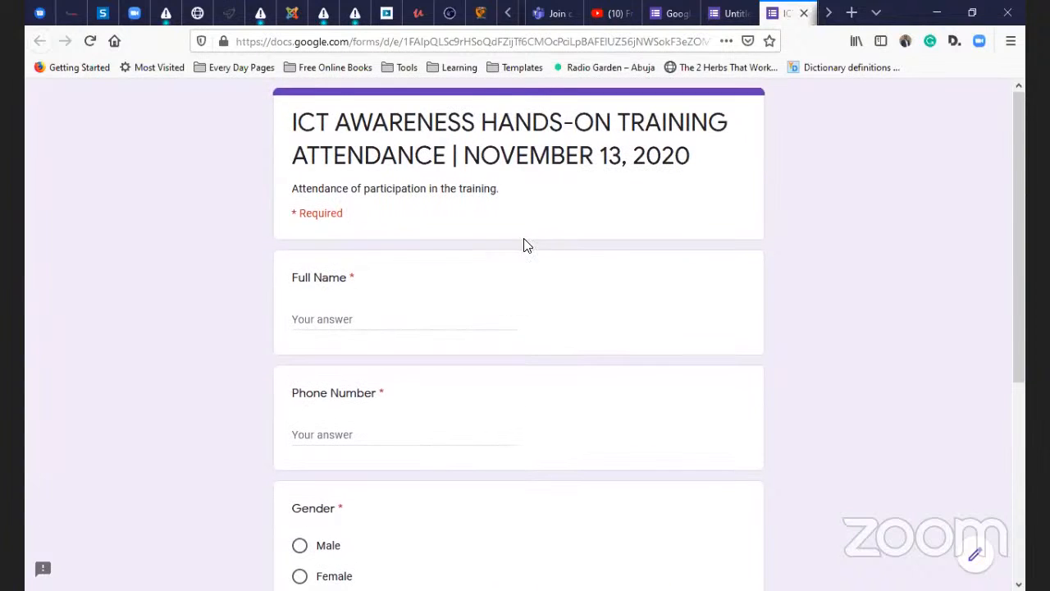
key(ctrl+Page_Up)
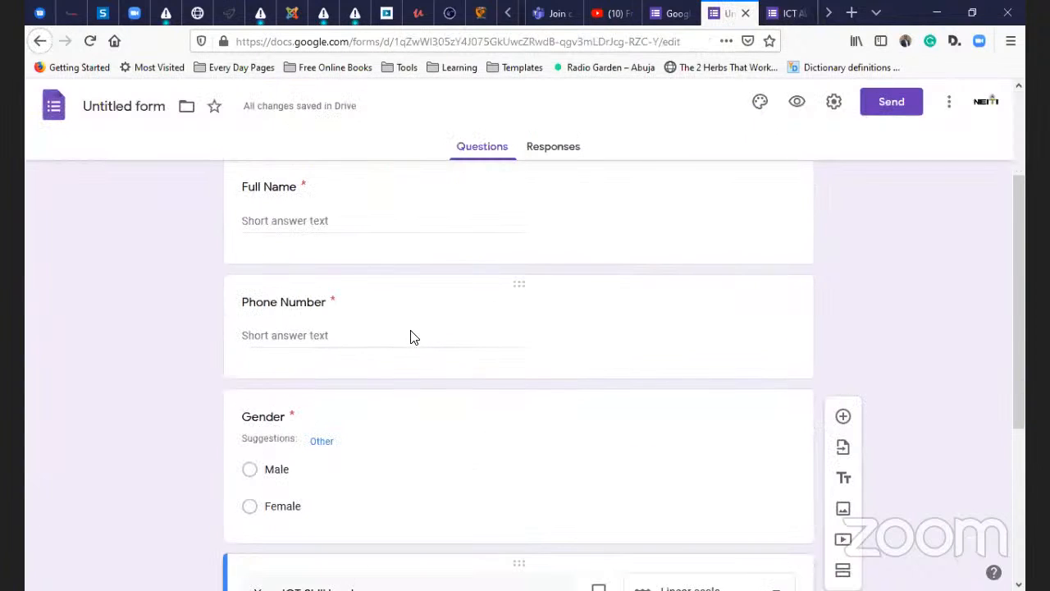
scroll(412, 335, up, 2)
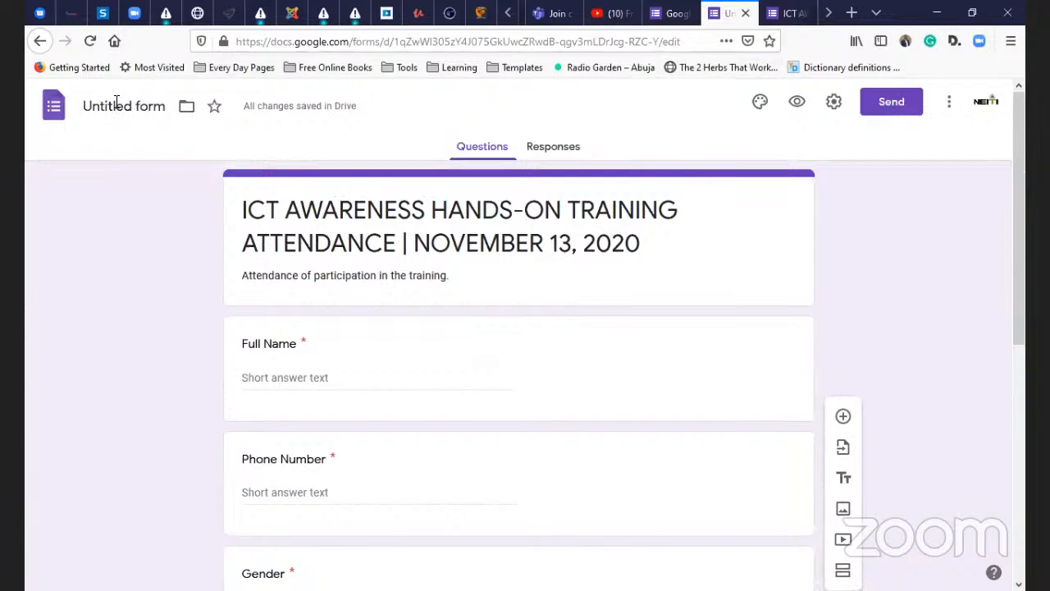
key(ctrl+Page_Down)
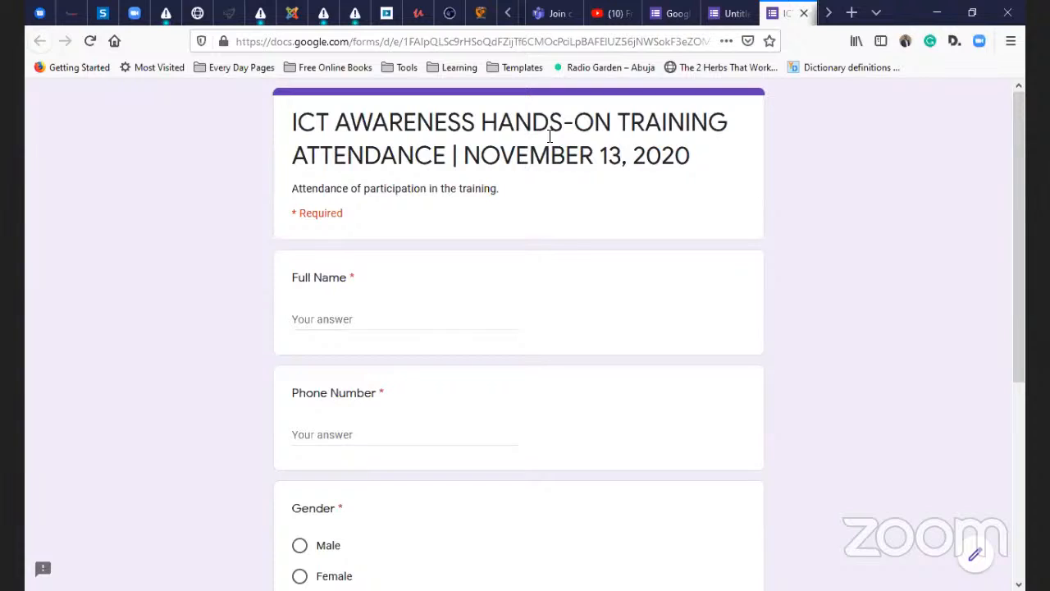
click(731, 26)
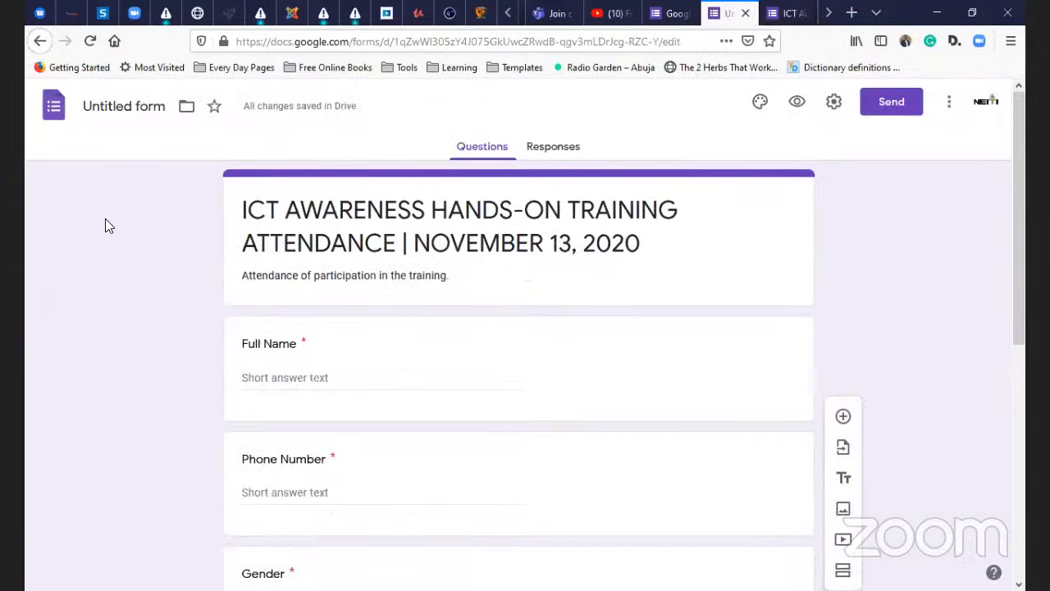
- Rename the form 'ICT Awareness Attendance' from the Forms home page and reopen it
click(55, 107)
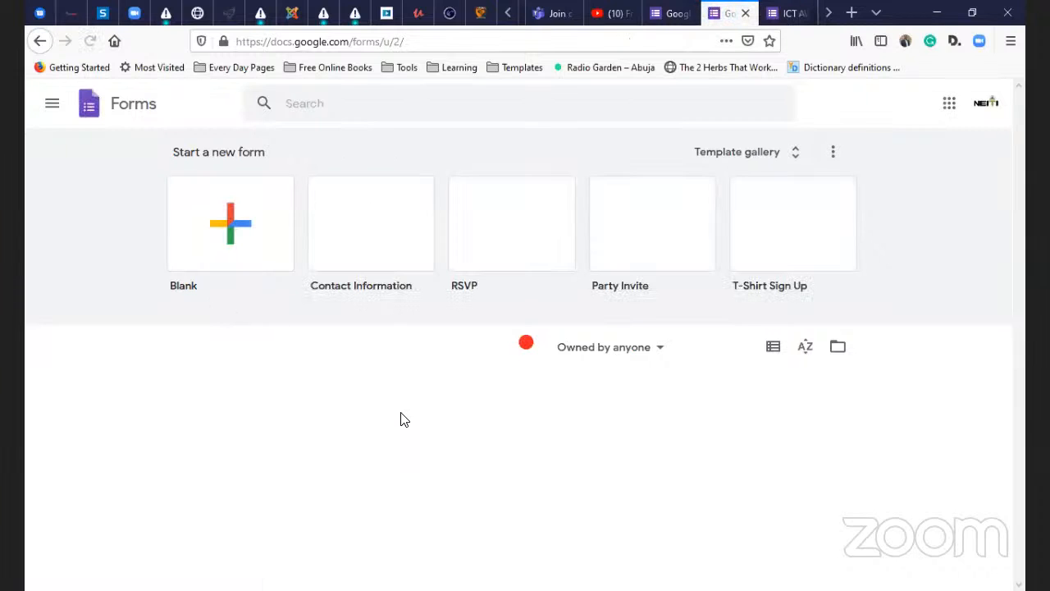
scroll(265, 432, down, 2)
click(244, 382)
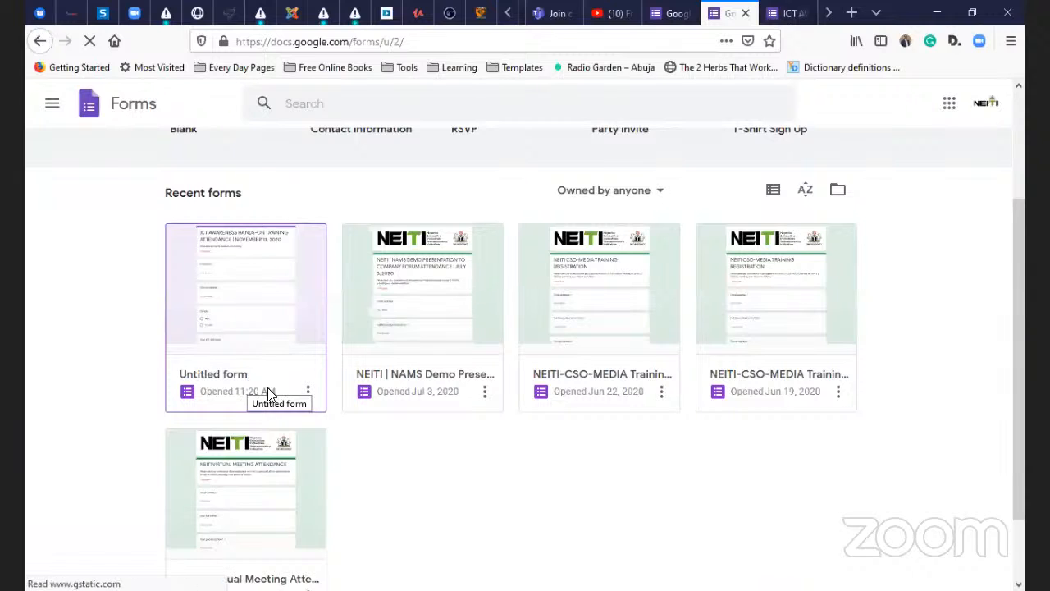
click(307, 391)
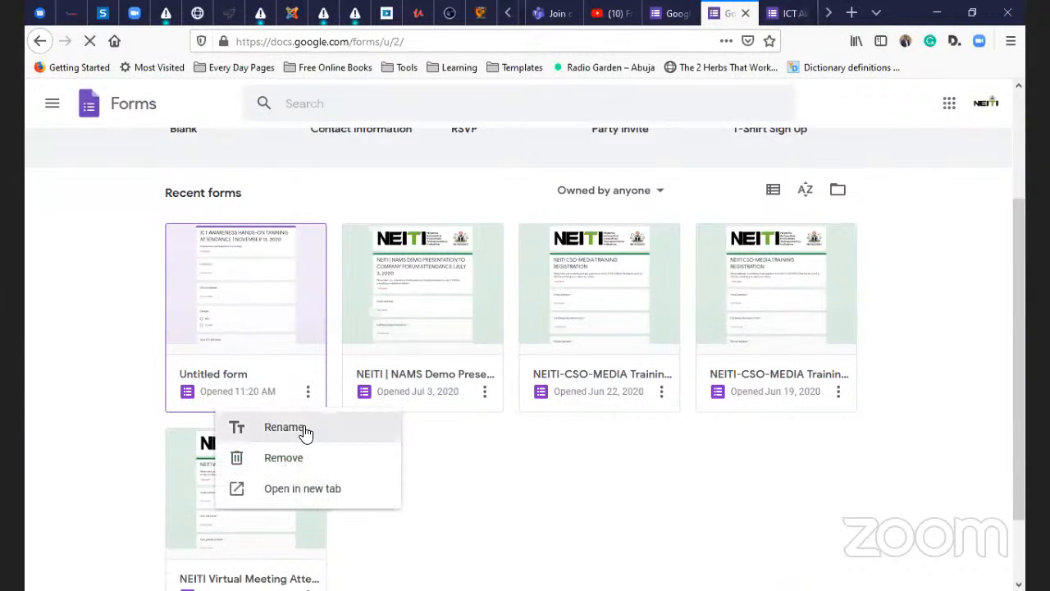
click(303, 428)
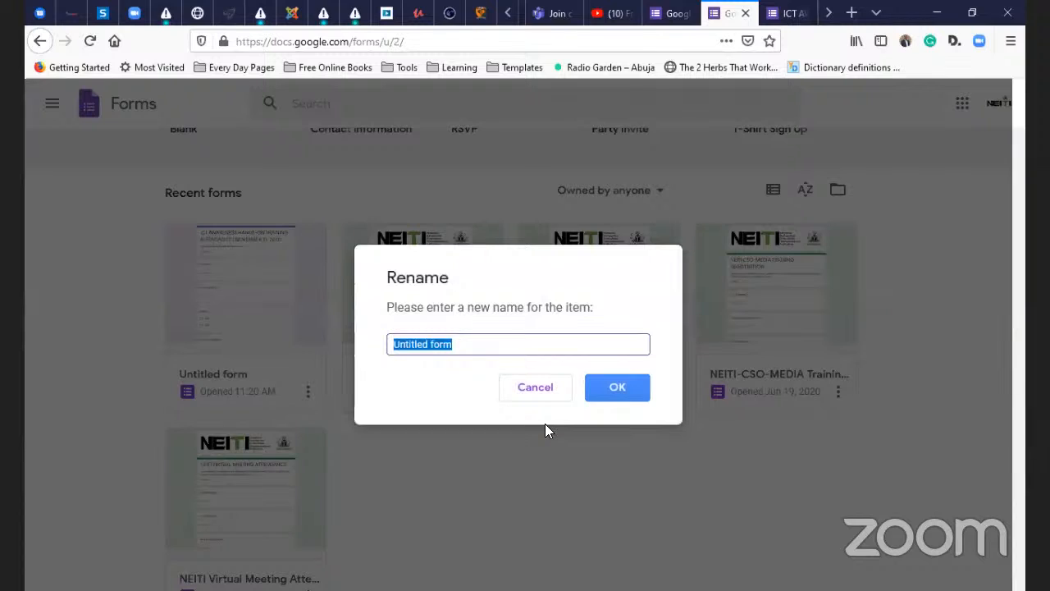
text(ICT A)
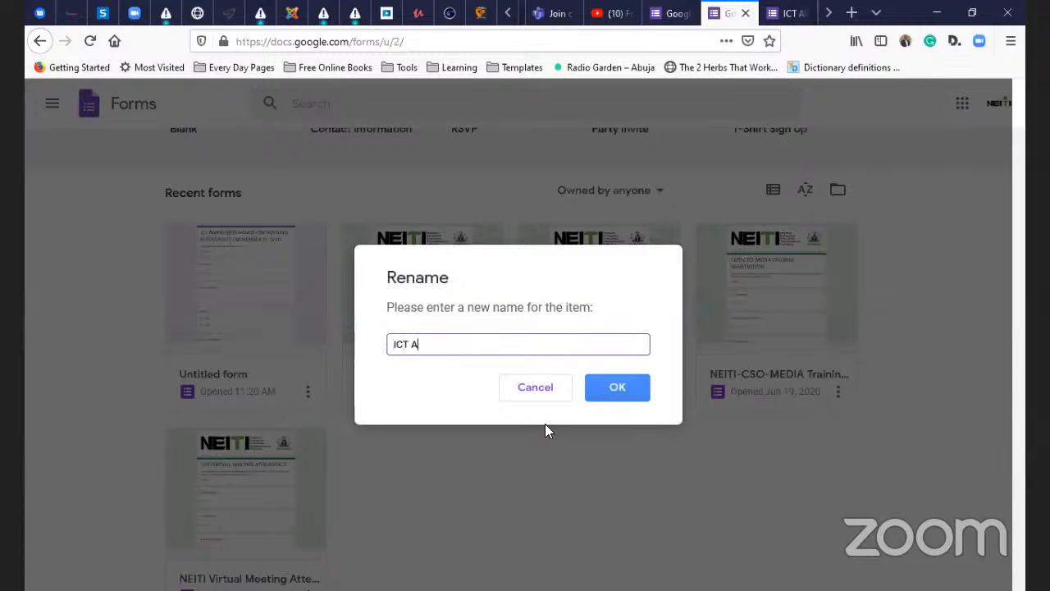
text(wareness Attendance)
click(598, 394)
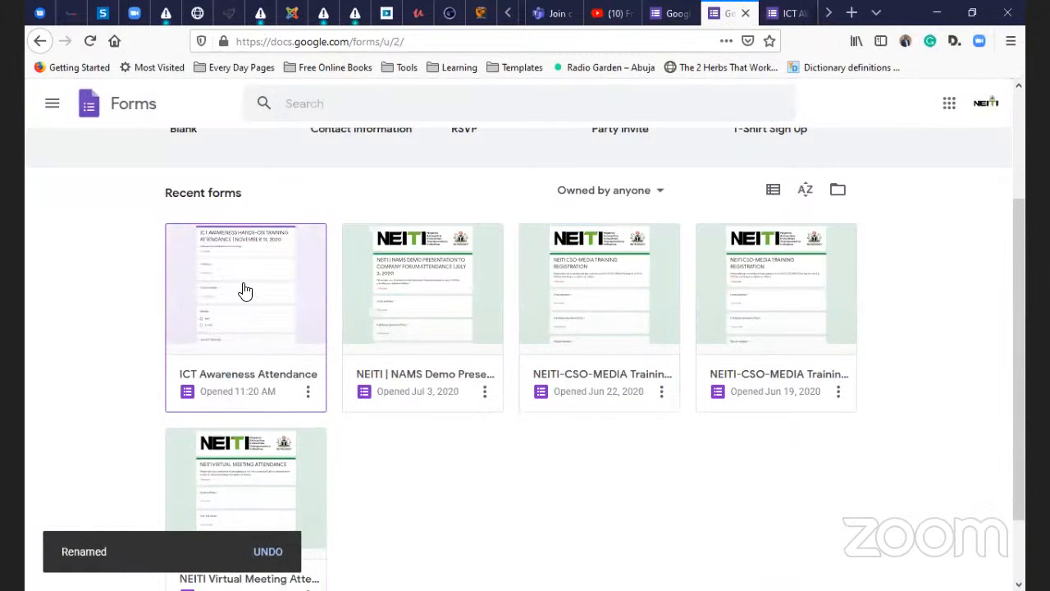
click(242, 290)
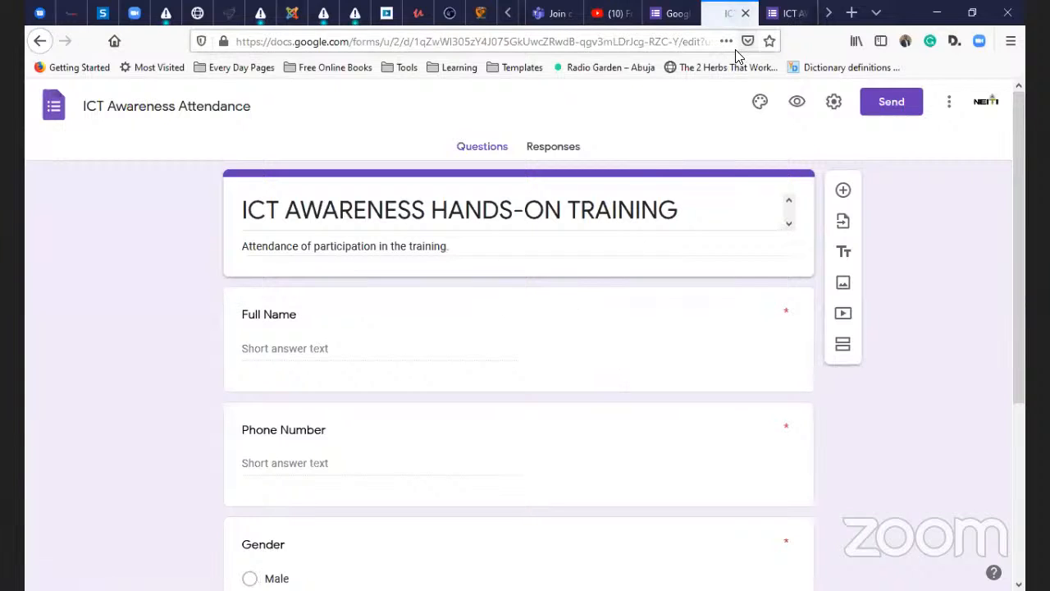
- Check the live preview, then return to the editor and select the form title
click(786, 13)
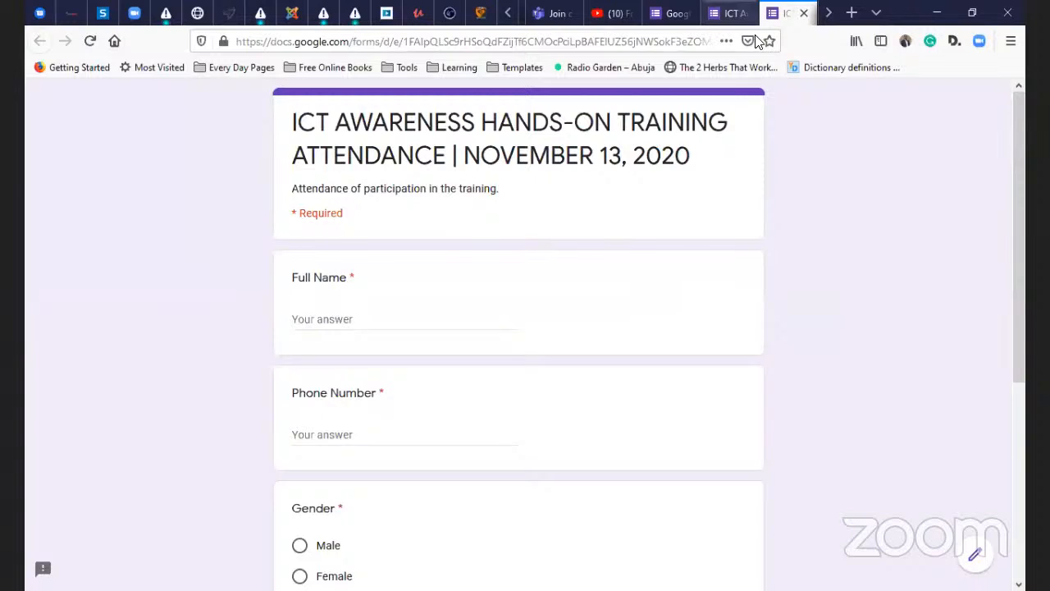
click(726, 13)
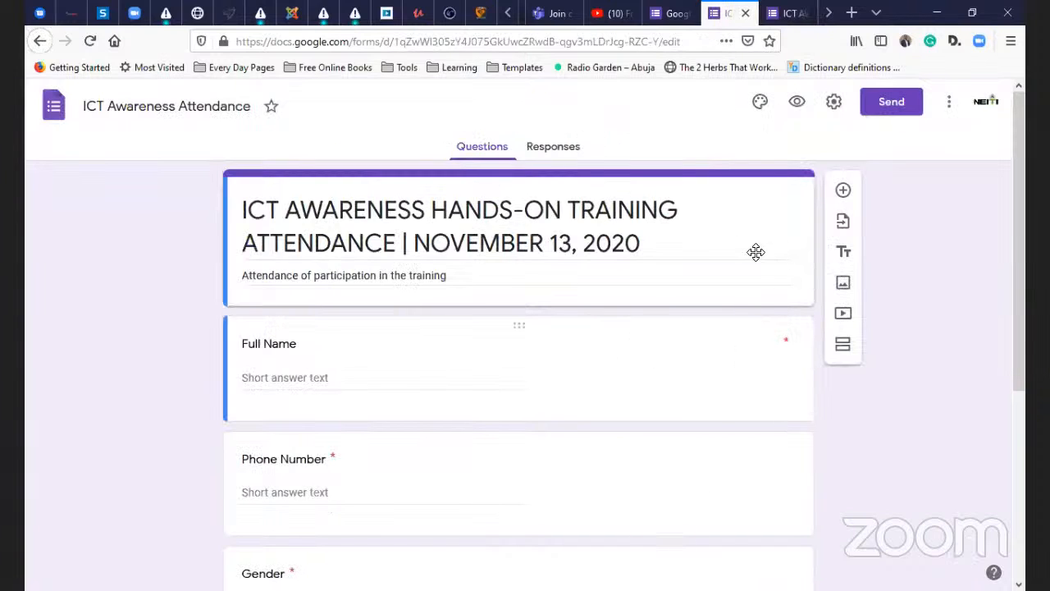
triple_click(626, 210)
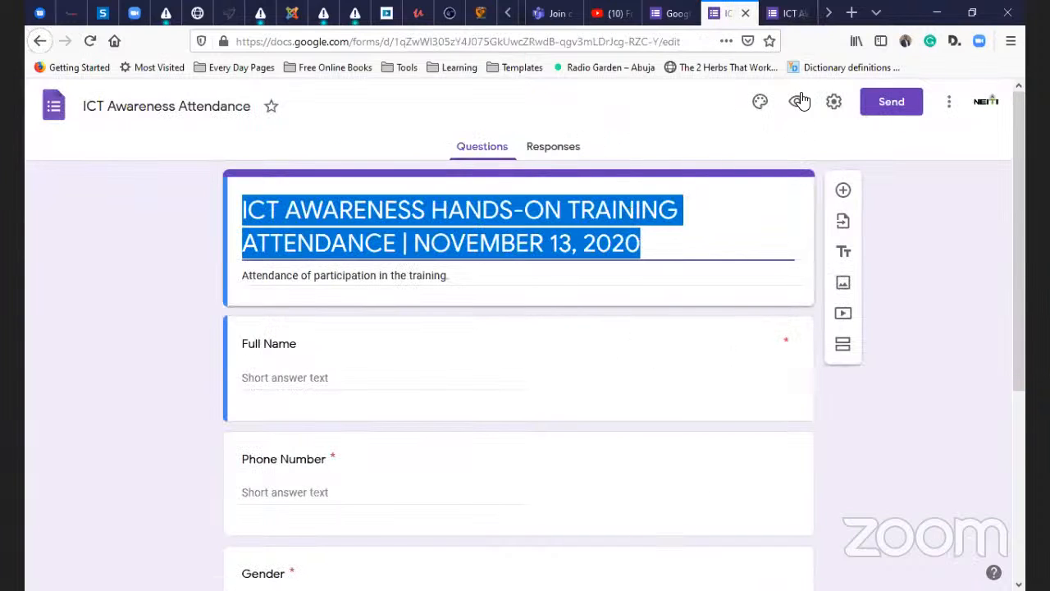
- Set the header image to the white robot picture after trying the basketball and teal ones
click(760, 102)
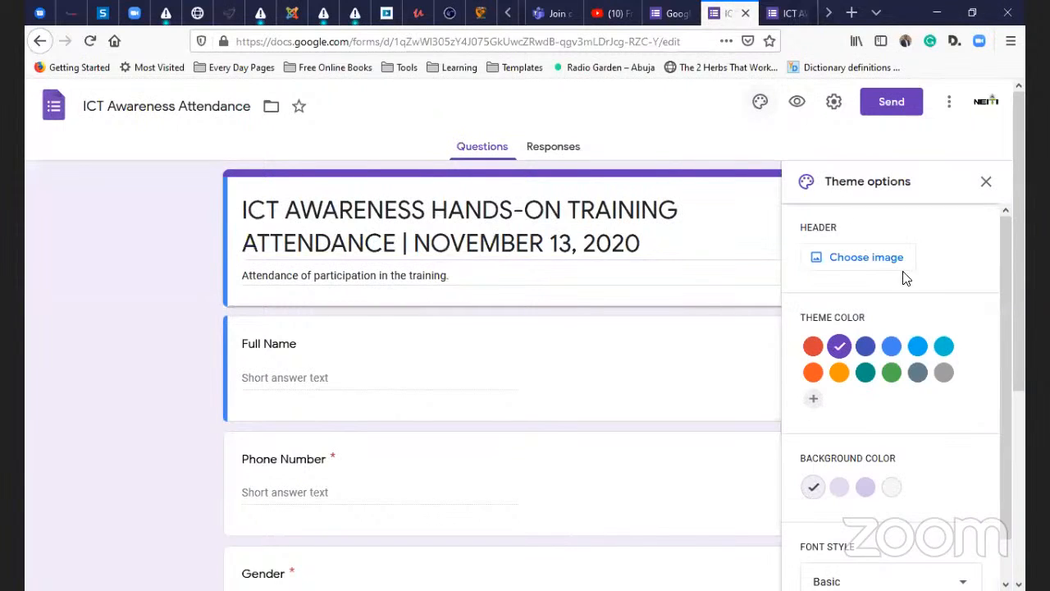
click(874, 258)
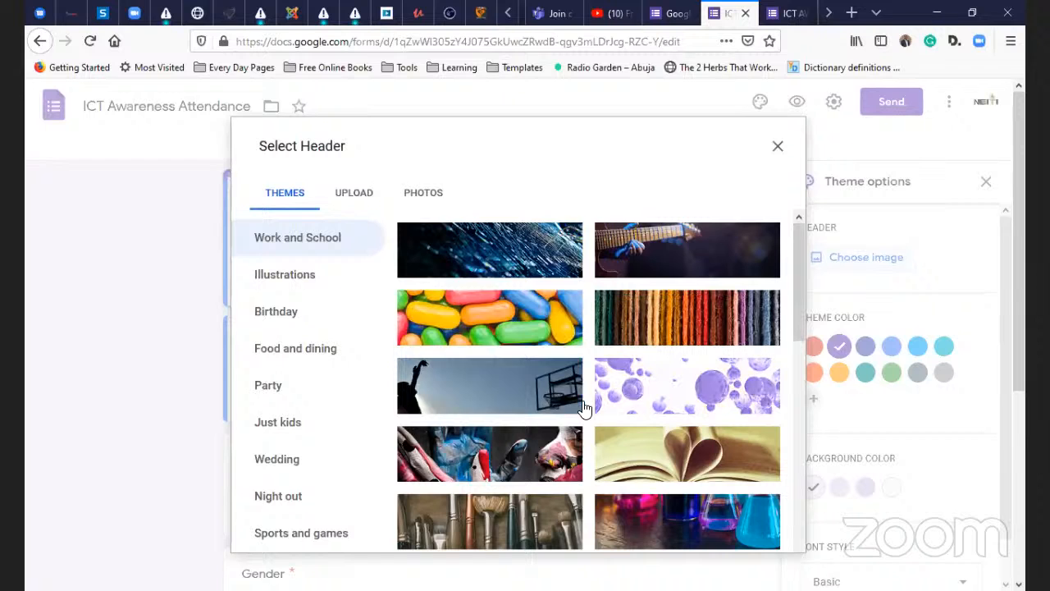
click(506, 393)
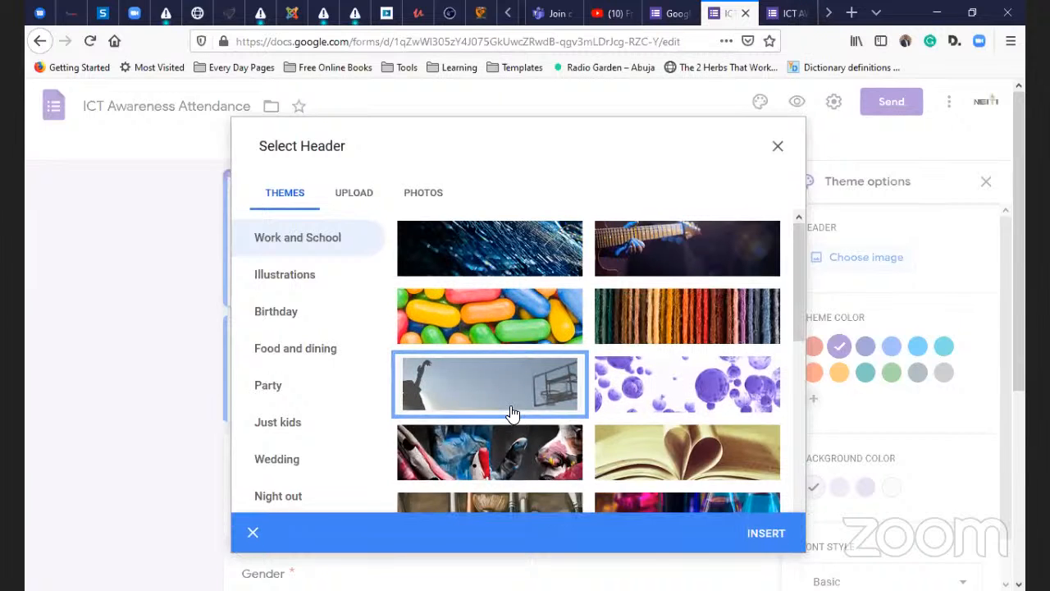
scroll(512, 406, down, 3)
scroll(538, 335, down, 5)
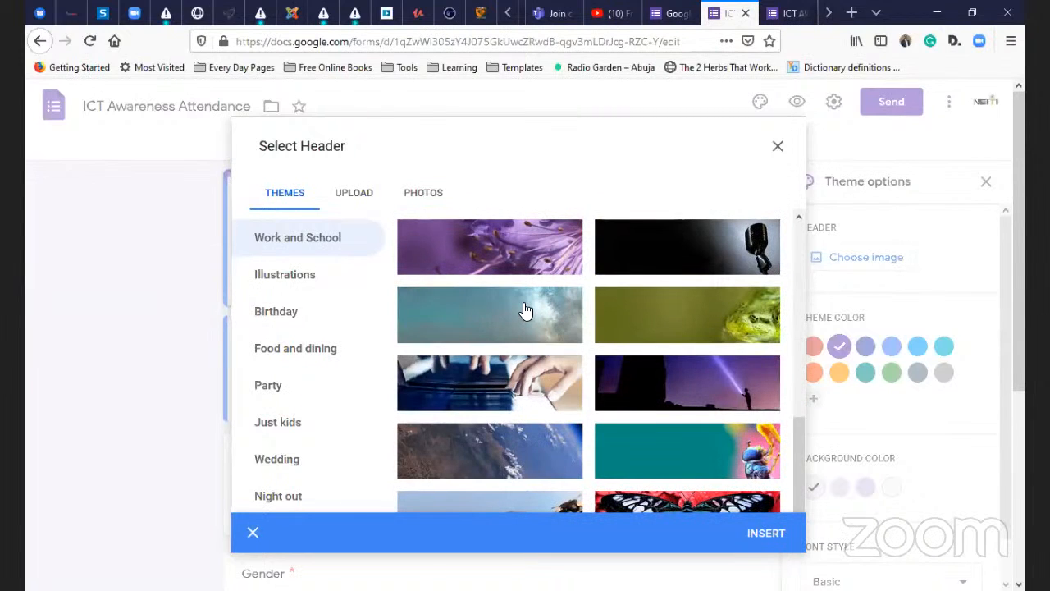
click(523, 334)
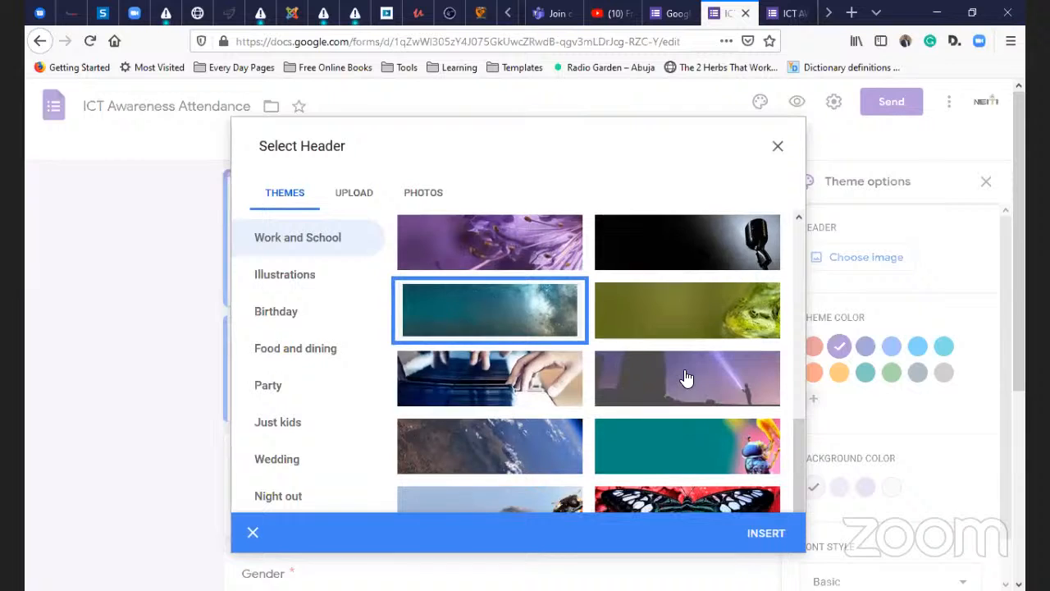
scroll(684, 378, down, 5)
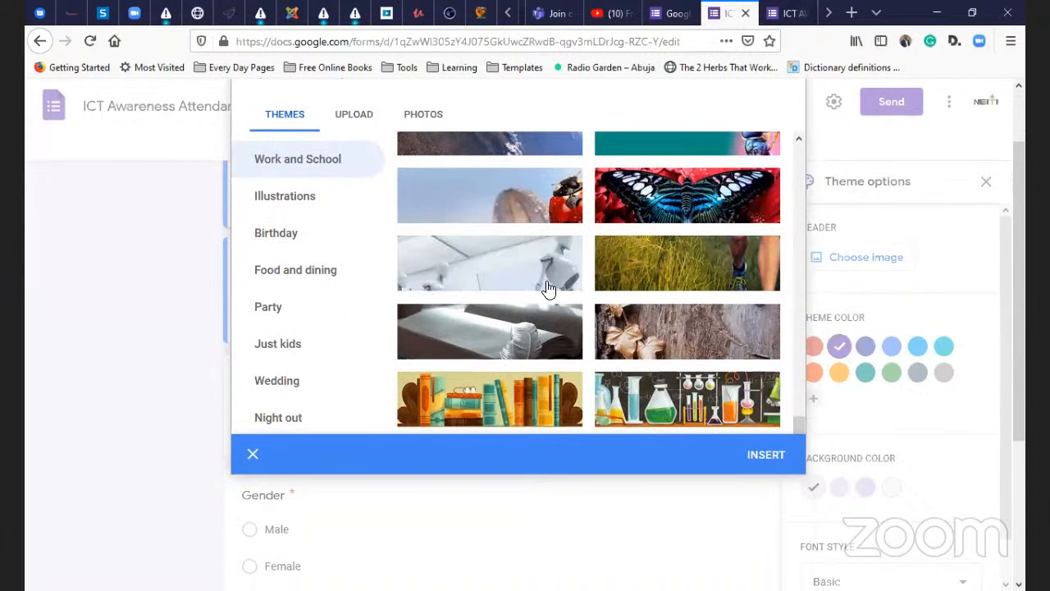
click(548, 288)
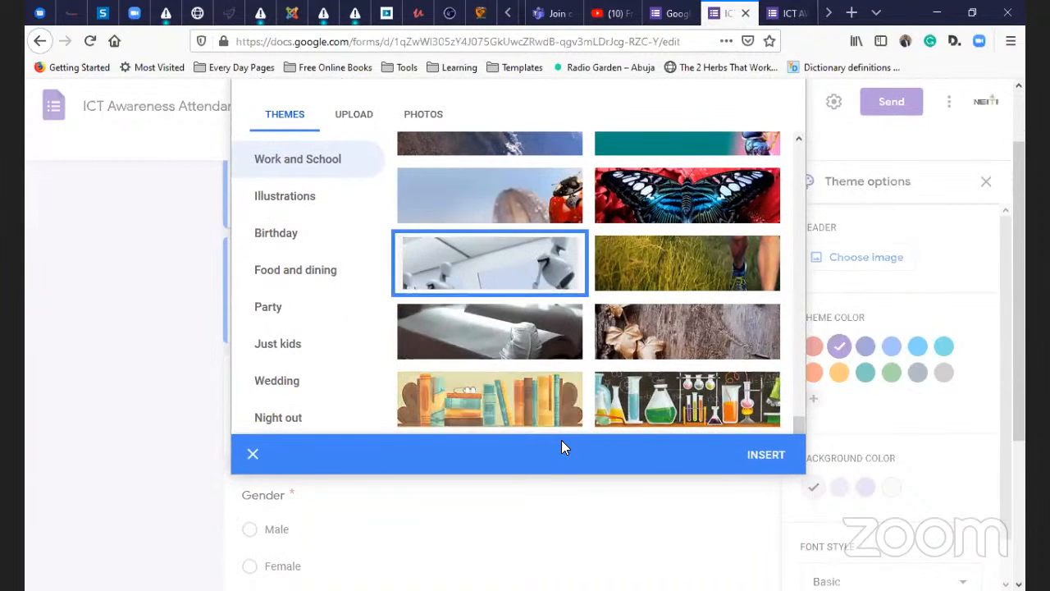
click(757, 457)
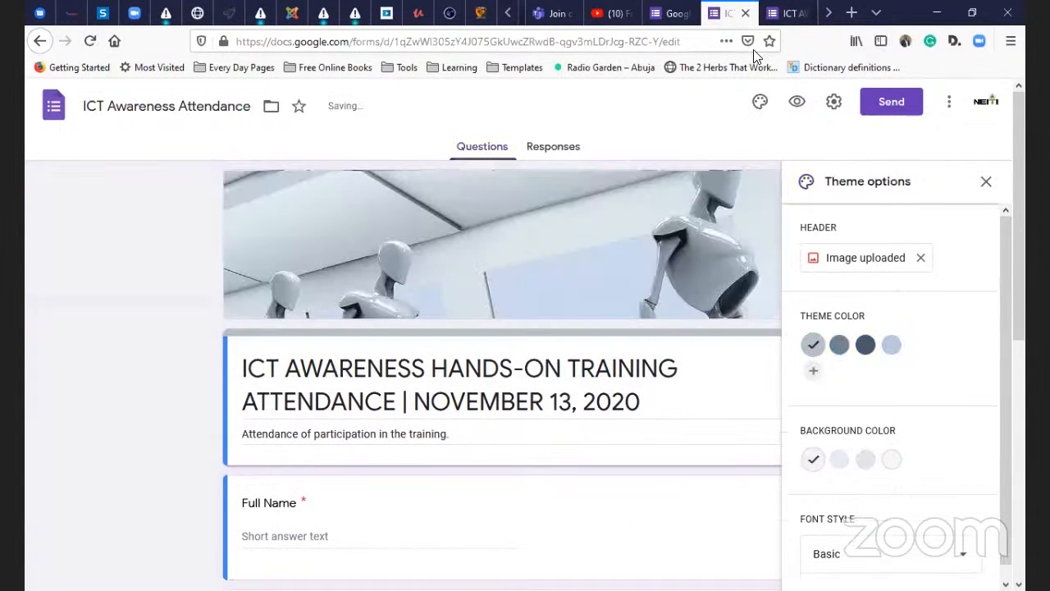
click(788, 13)
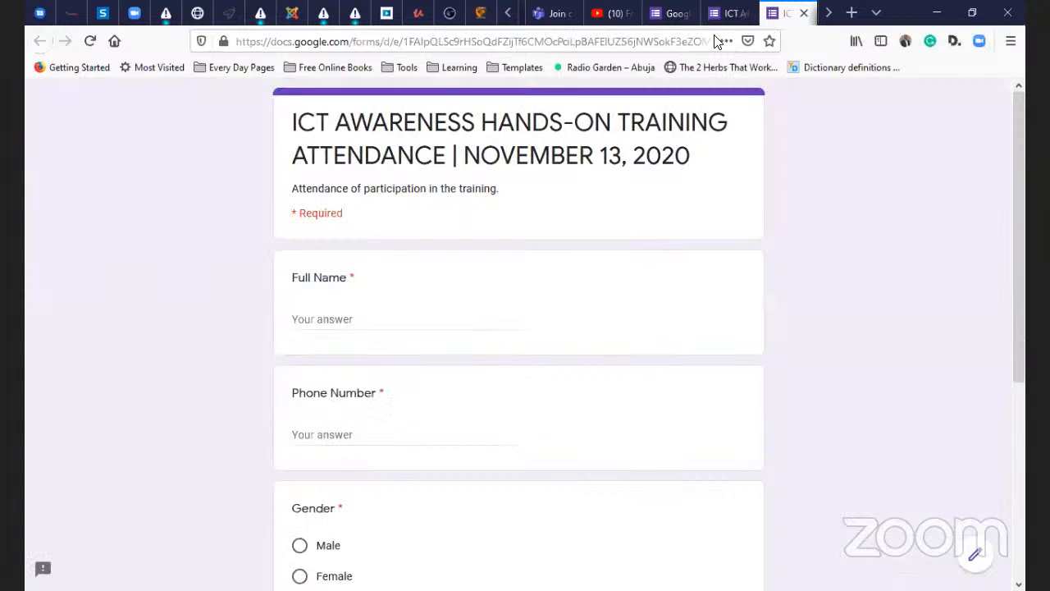
- Reload the preview to confirm the robot header, then reopen the Select Header gallery
click(90, 41)
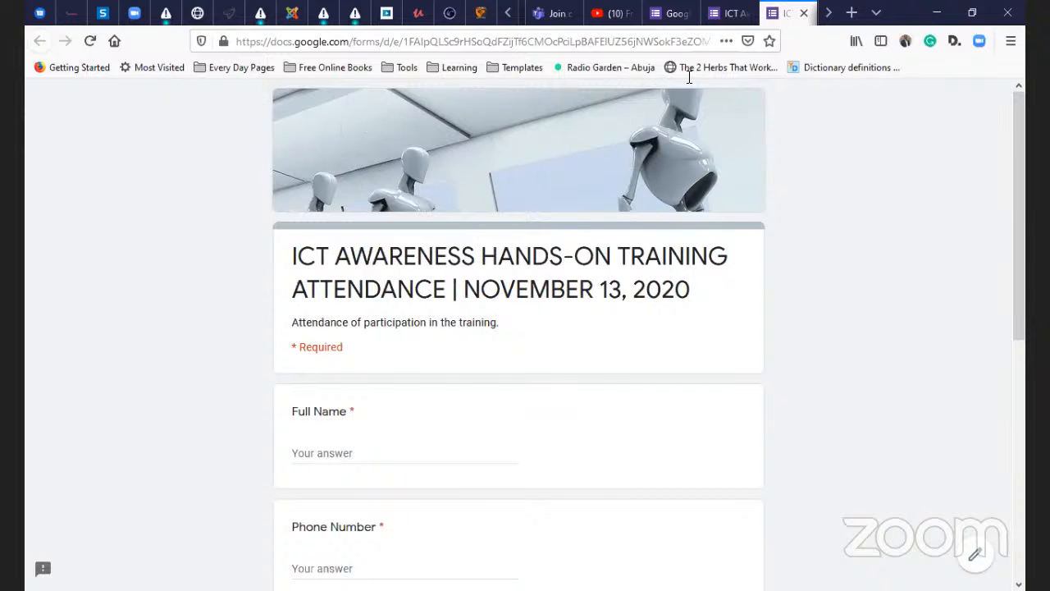
click(726, 13)
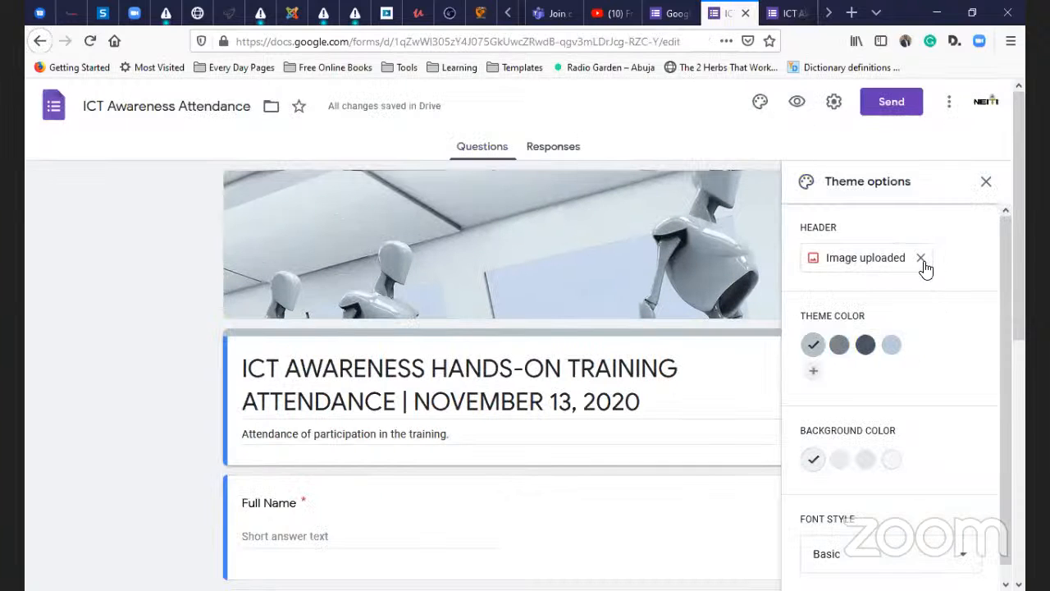
click(866, 261)
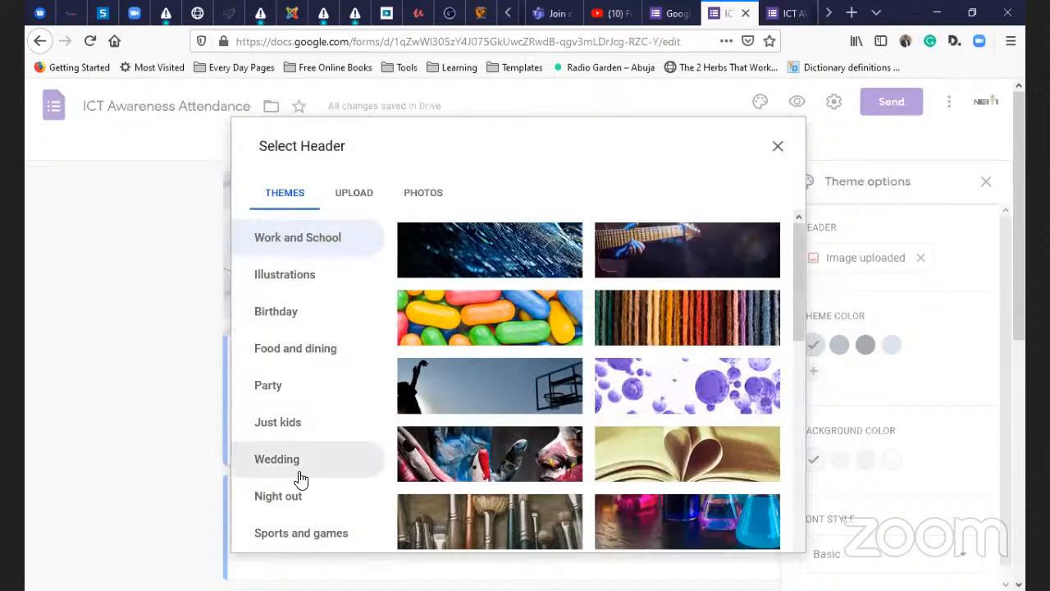
- Look at the Upload and Photos sources, then close Select Header keeping the robot header
click(354, 193)
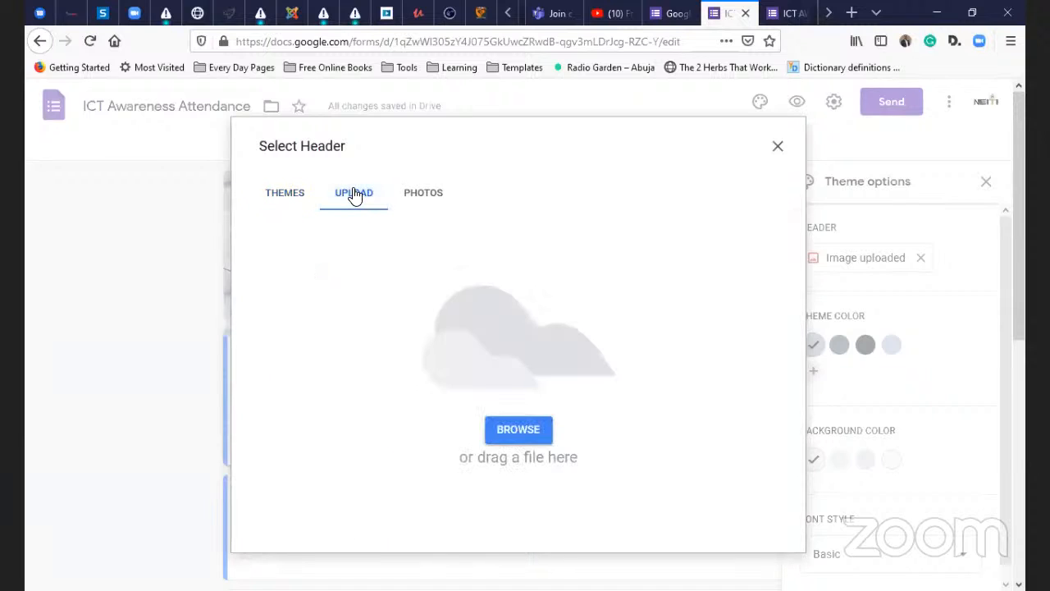
click(525, 432)
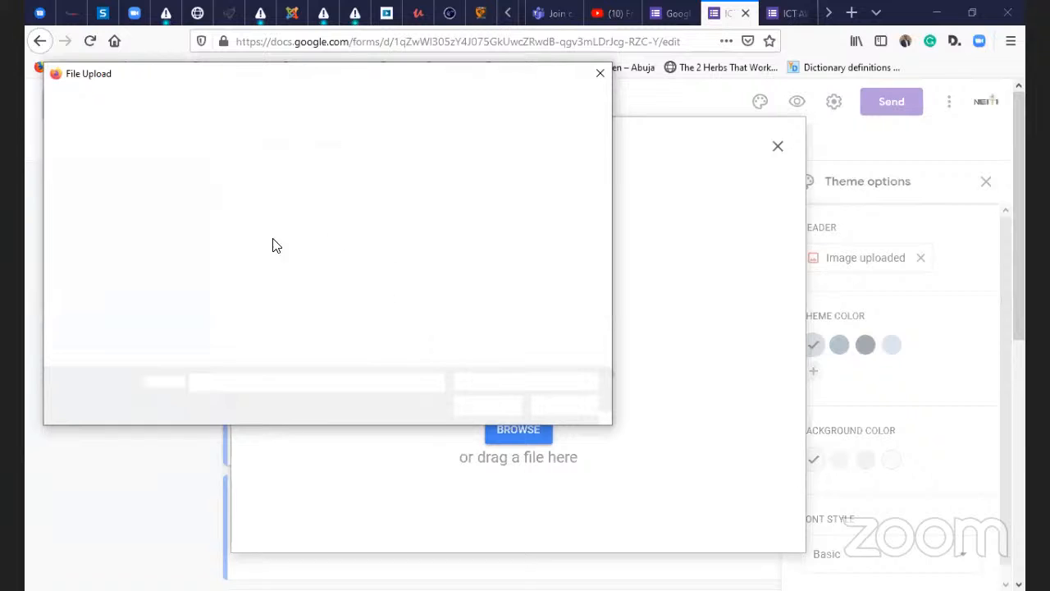
click(596, 73)
click(435, 191)
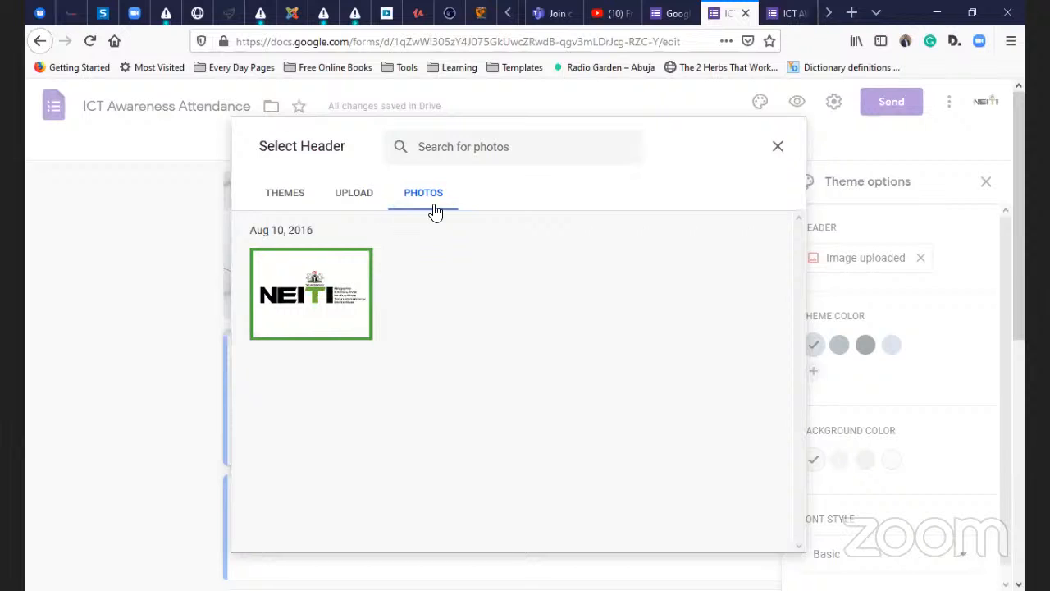
click(779, 153)
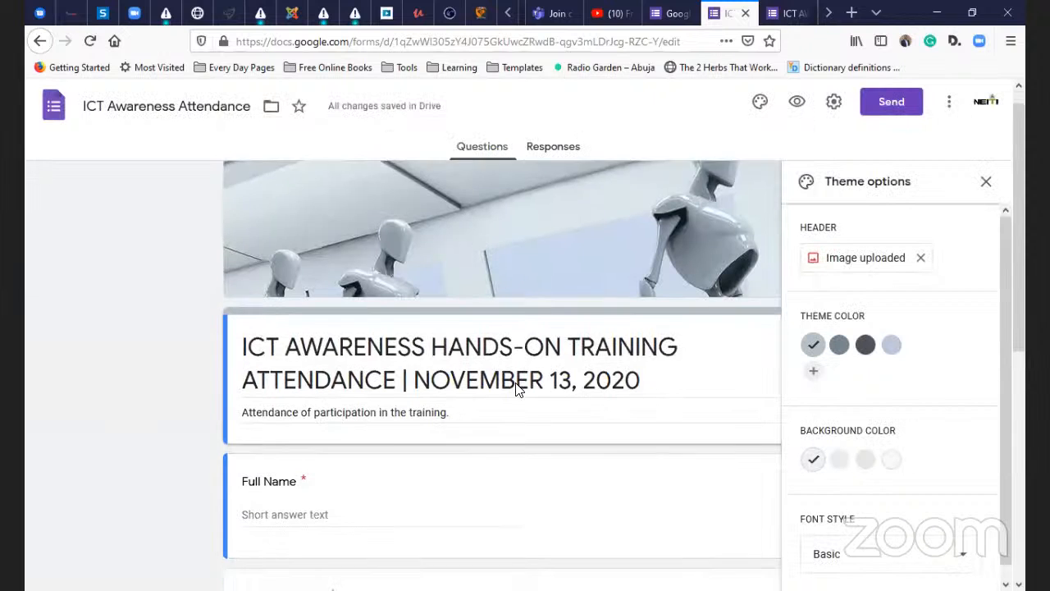
scroll(517, 387, down, 6)
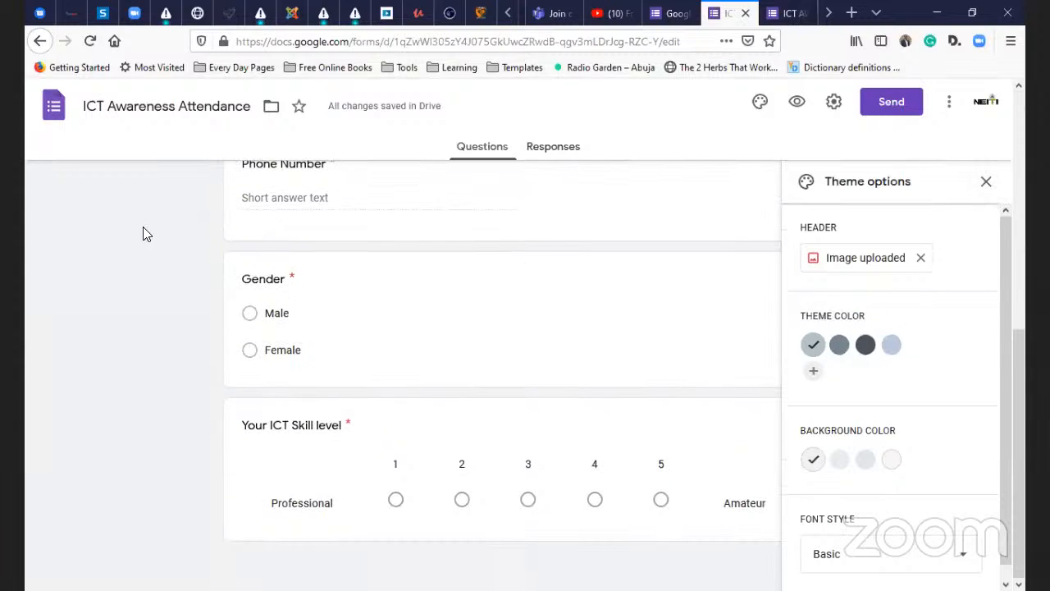
- Set the theme colour to light blue and the background to the lighter blue-grey shade
click(865, 345)
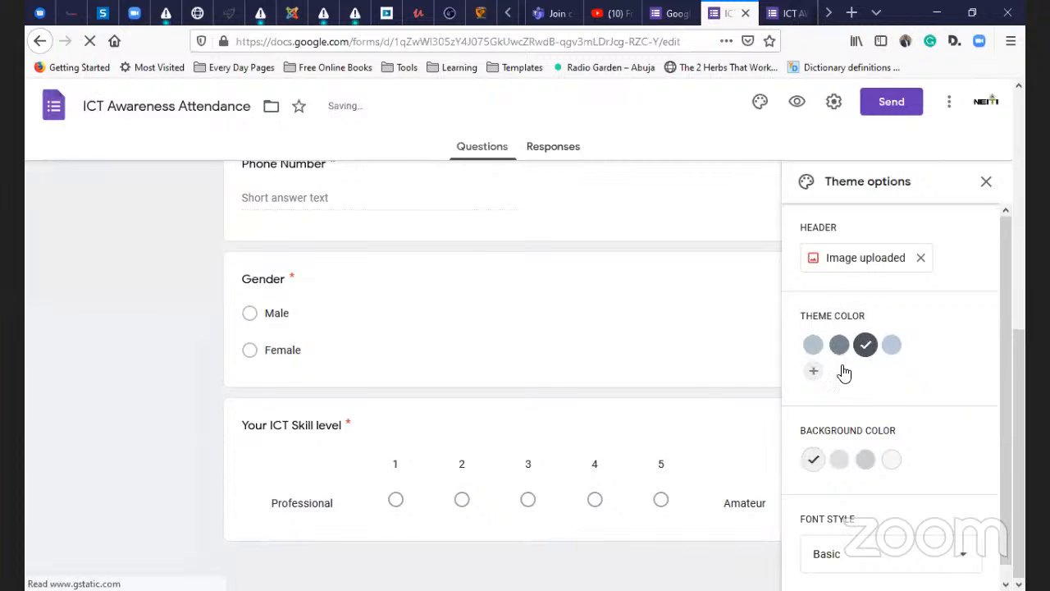
scroll(626, 342, up, 5)
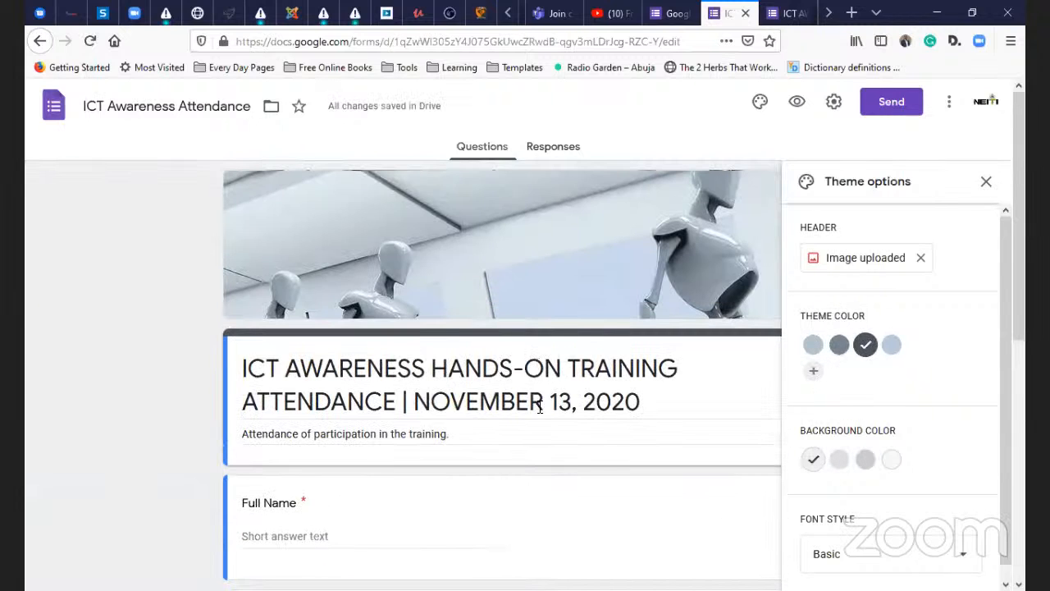
triple_click(540, 408)
click(545, 373)
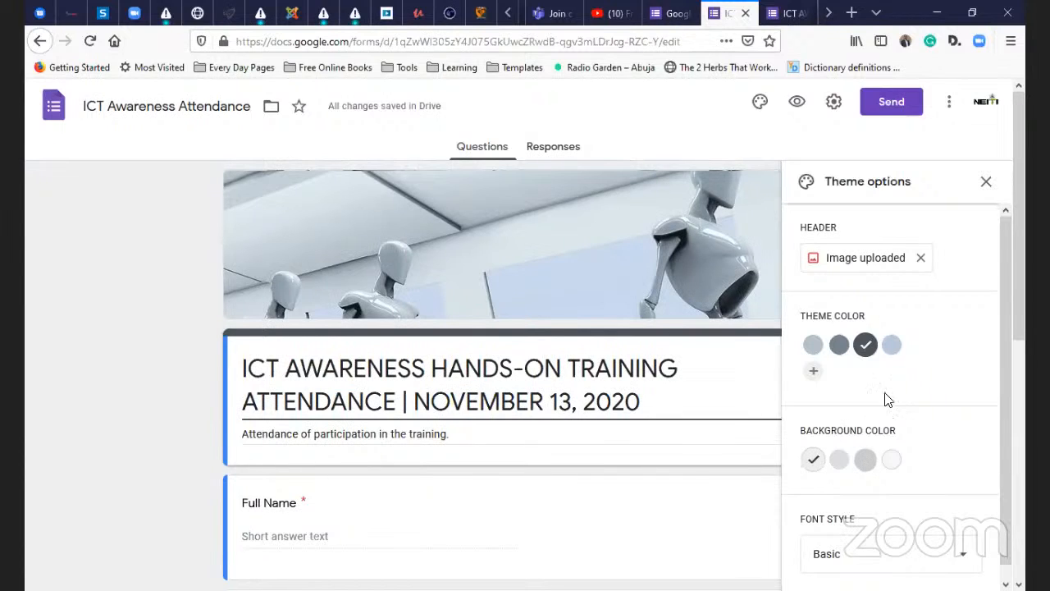
click(889, 347)
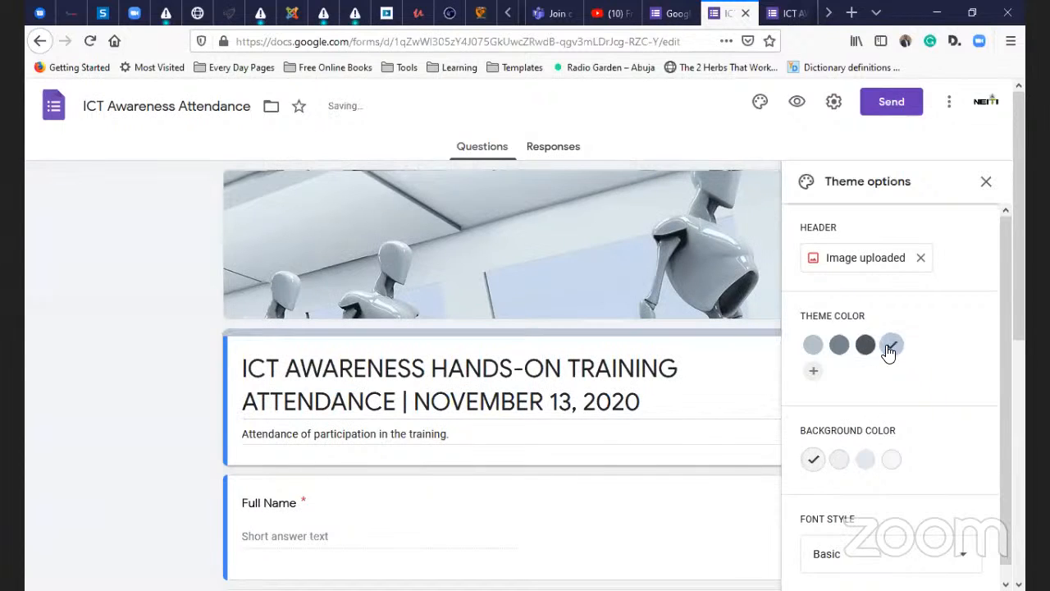
scroll(843, 415, down, 1)
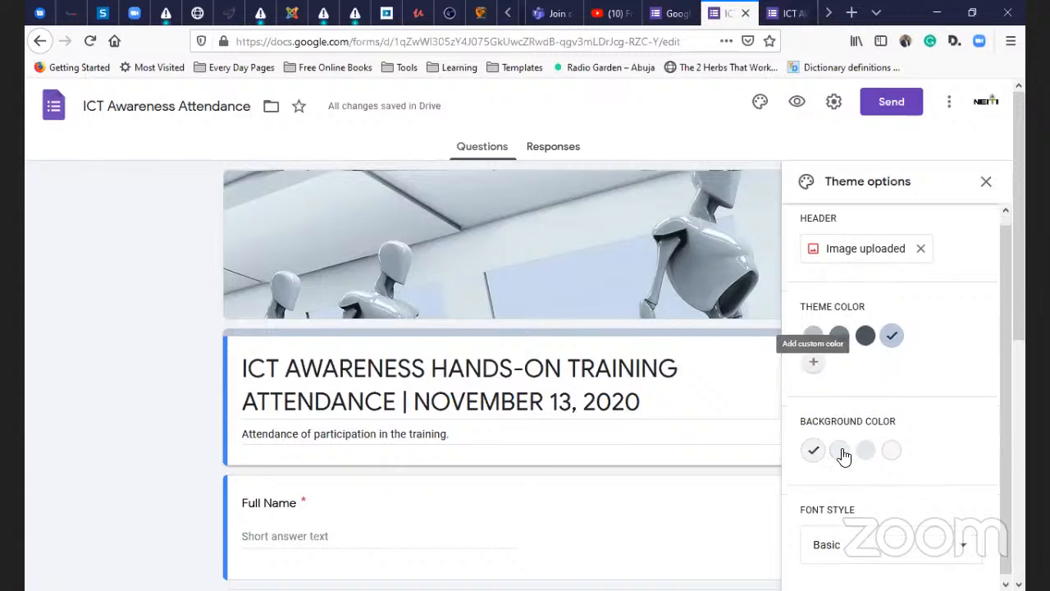
click(861, 449)
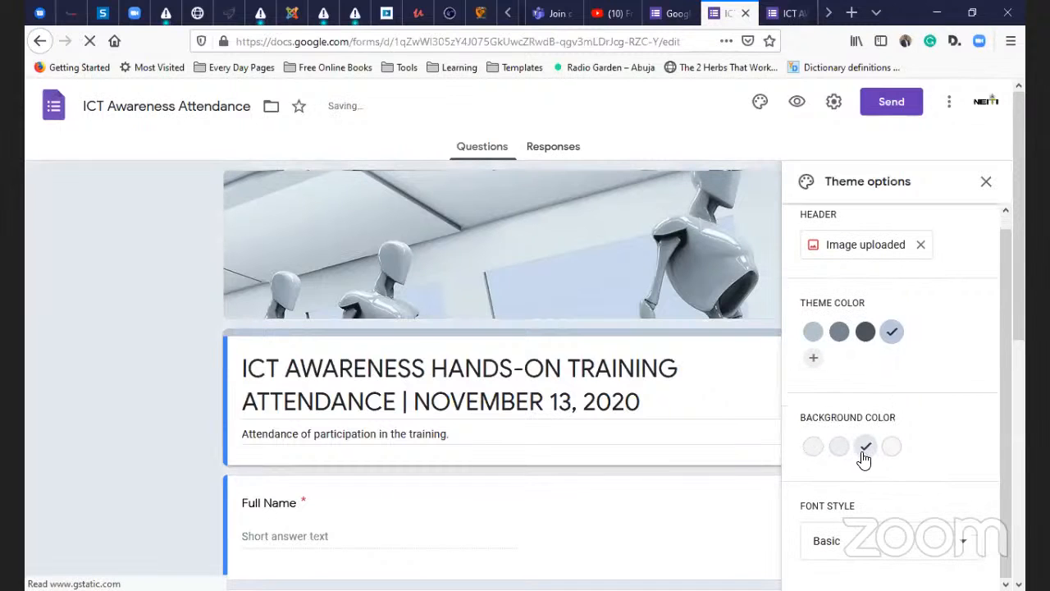
click(839, 447)
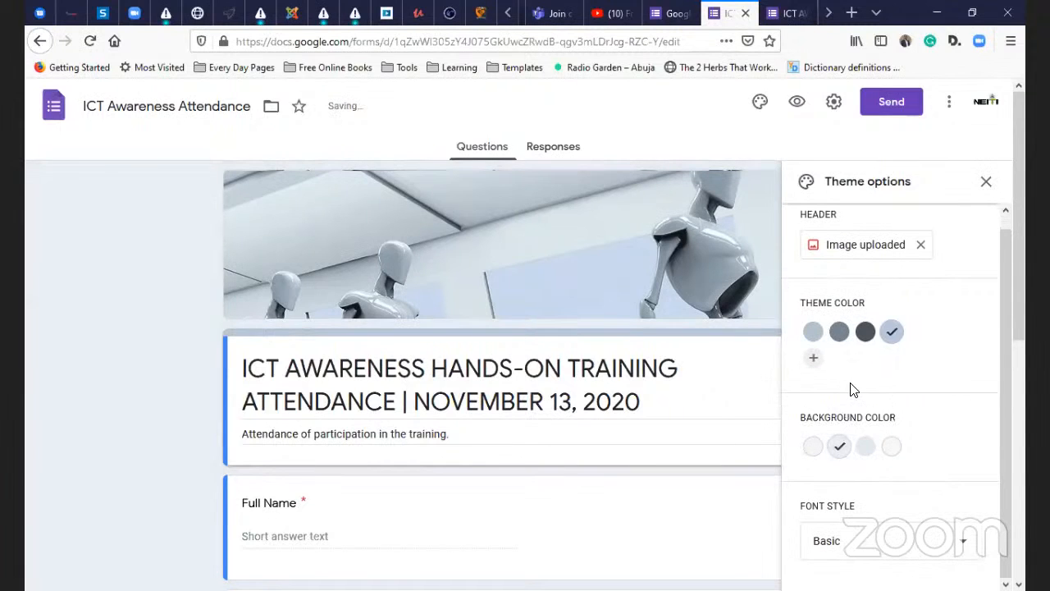
scroll(900, 508, down, 1)
scroll(900, 508, down, 5)
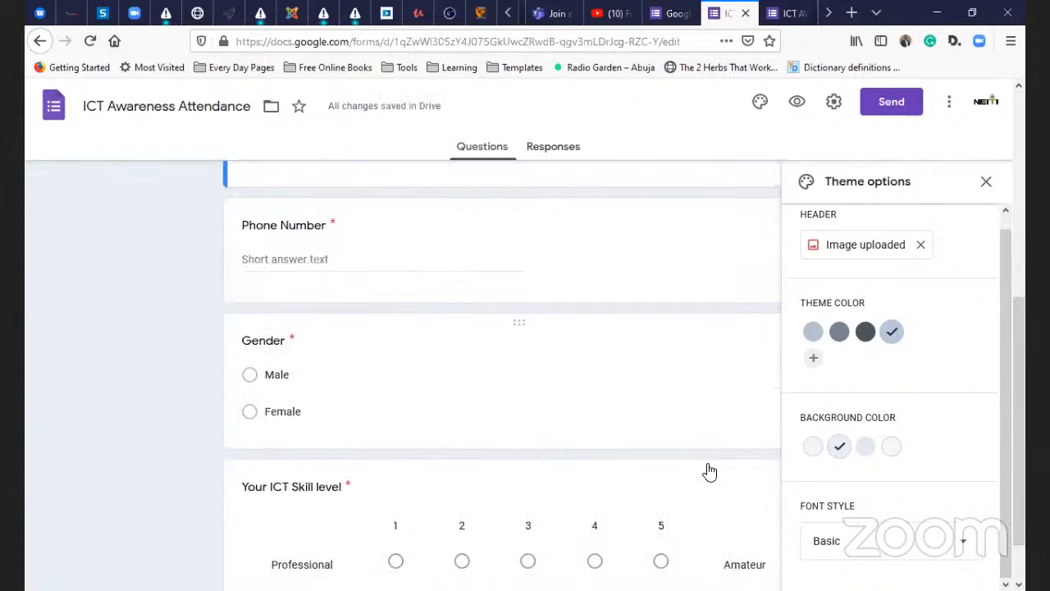
scroll(706, 468, up, 4)
- Try the Playful font, revert to Basic, and close the theme options
click(867, 541)
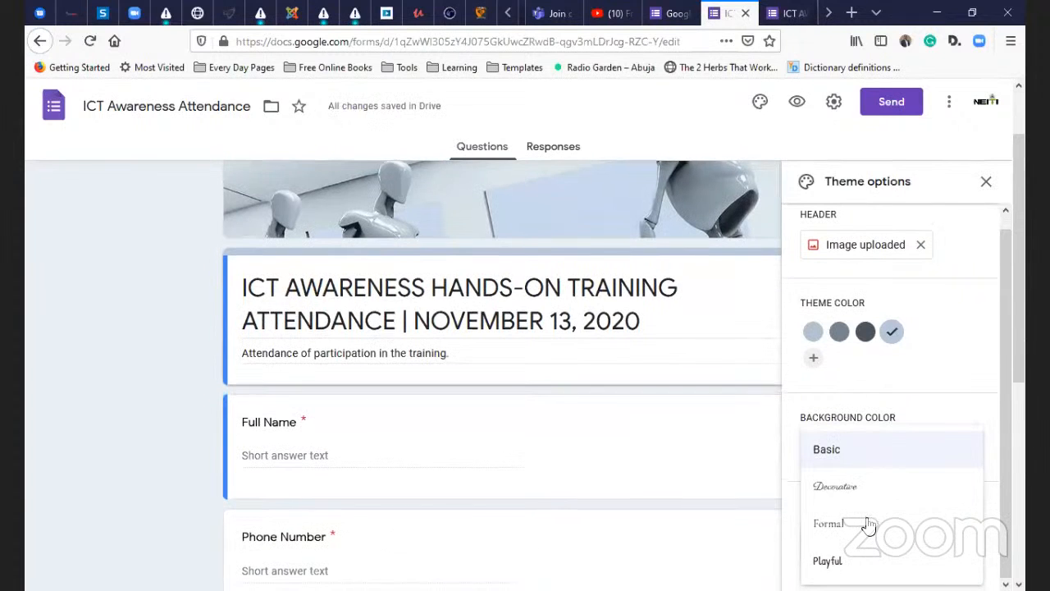
scroll(867, 525, down, 3)
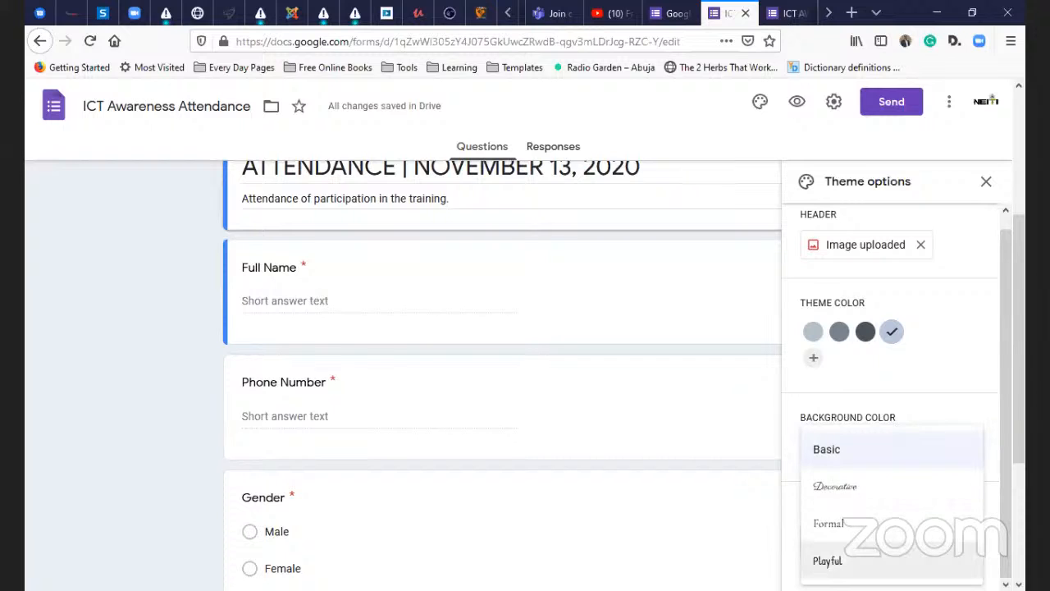
click(861, 566)
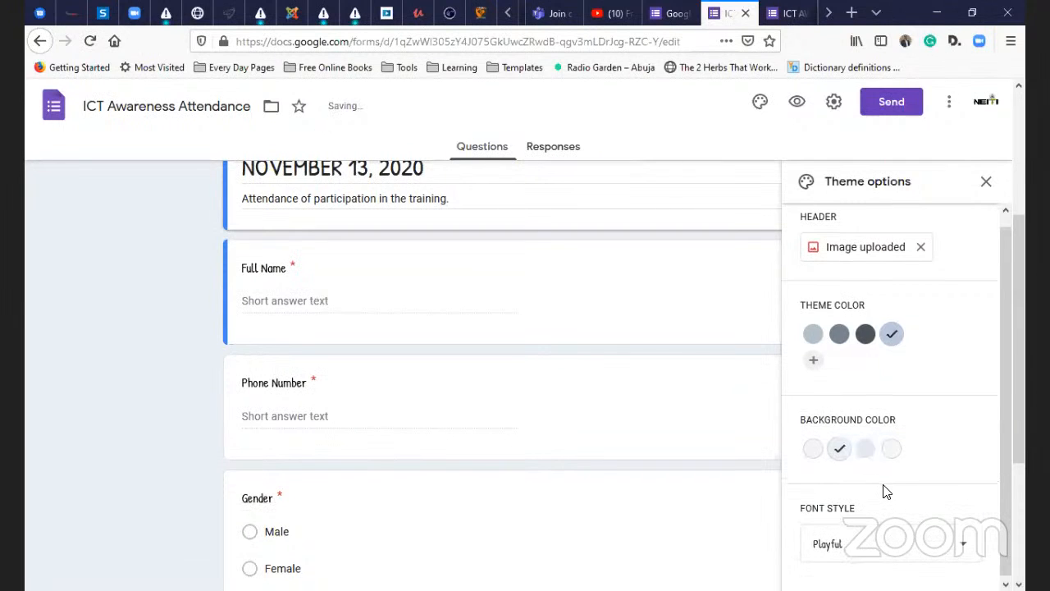
click(868, 544)
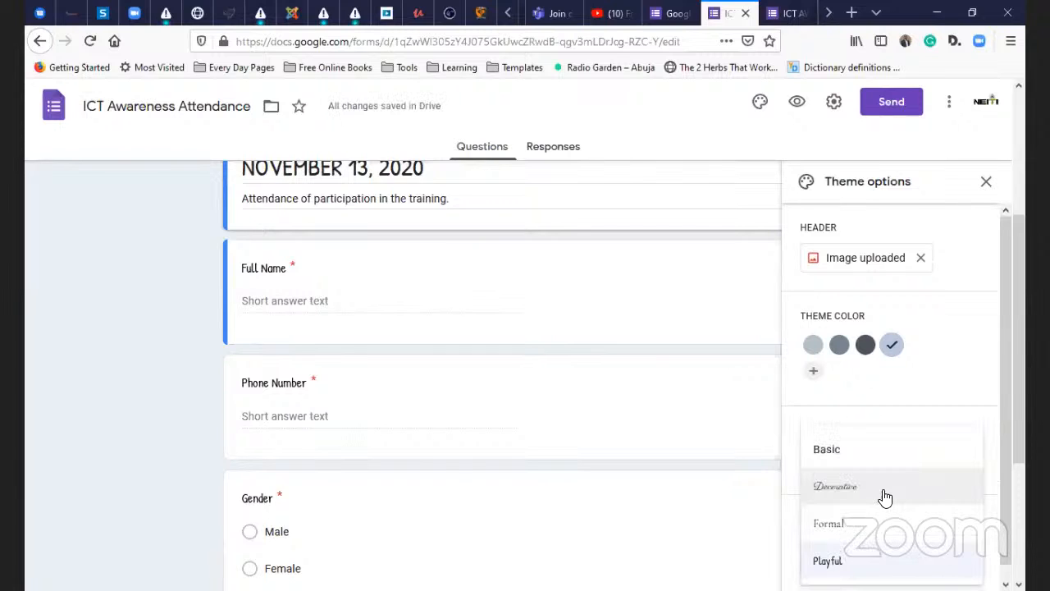
click(867, 451)
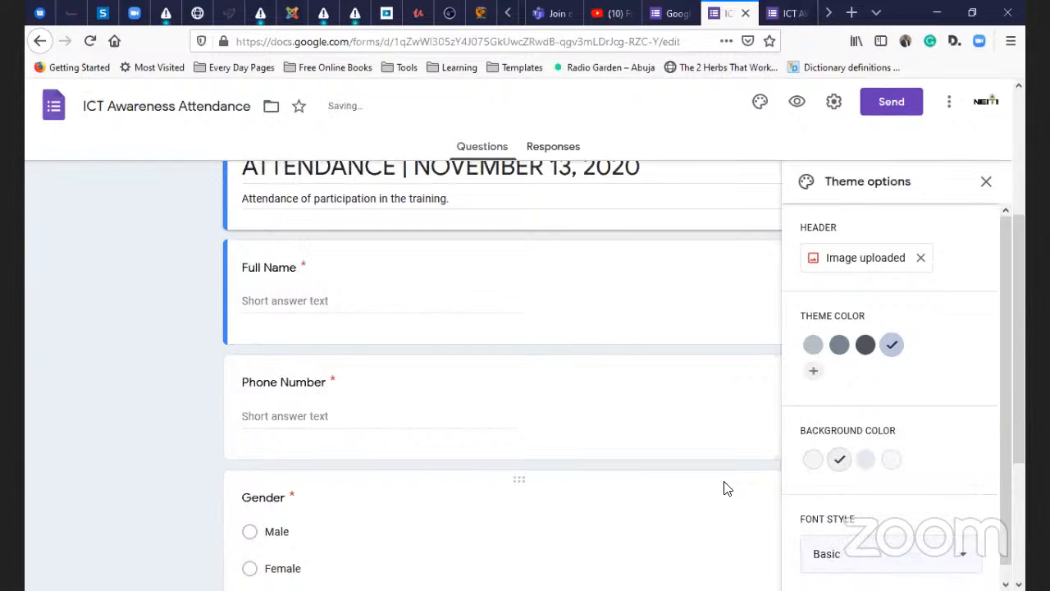
scroll(571, 348, up, 3)
scroll(1017, 218, up, 1)
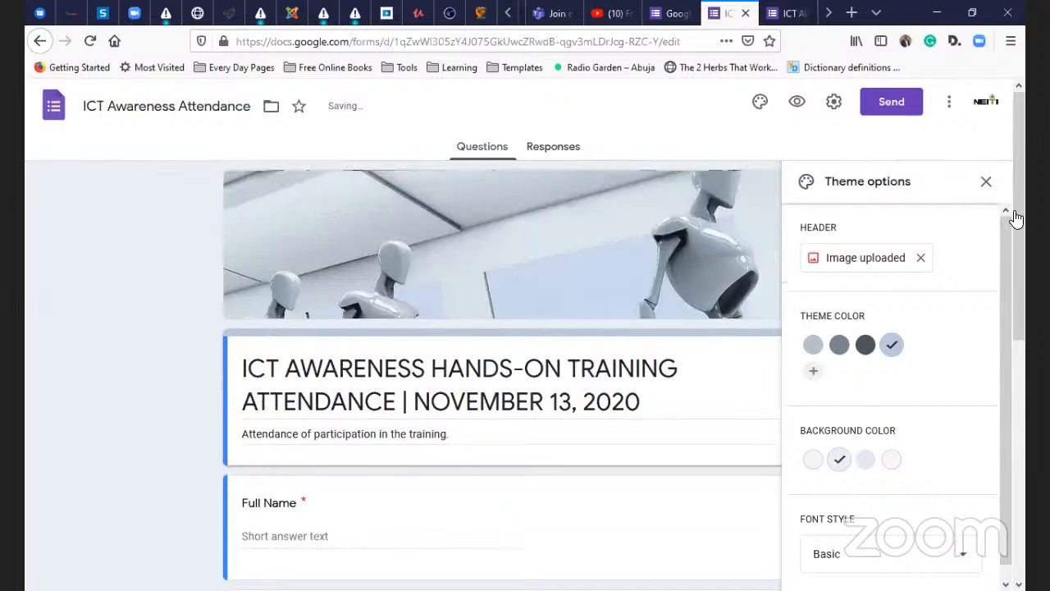
click(985, 181)
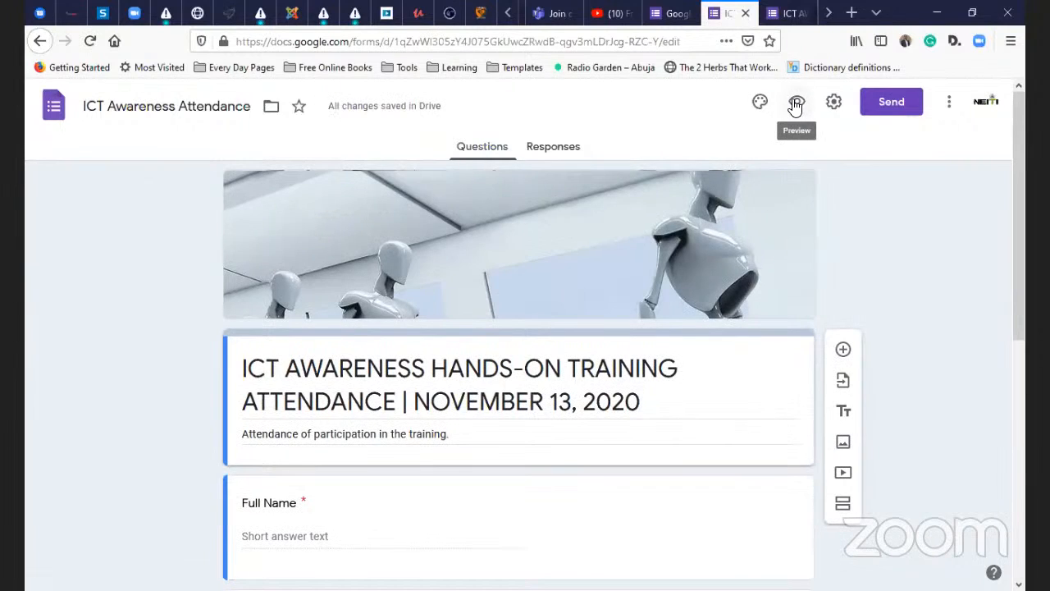
- Turn on email collection and set response receipts to 'If respondent requests it'
click(837, 108)
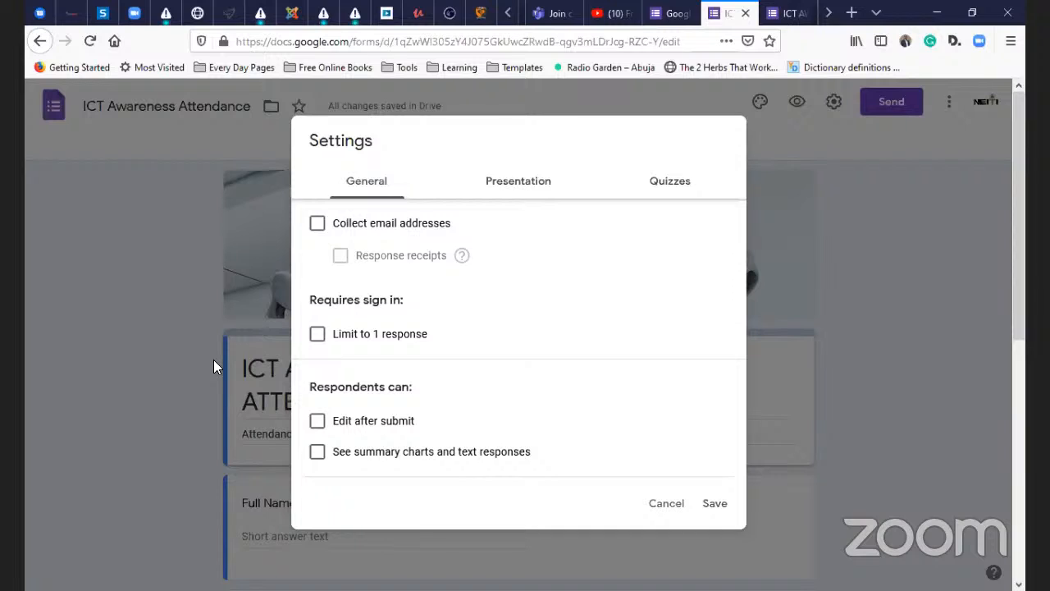
click(373, 227)
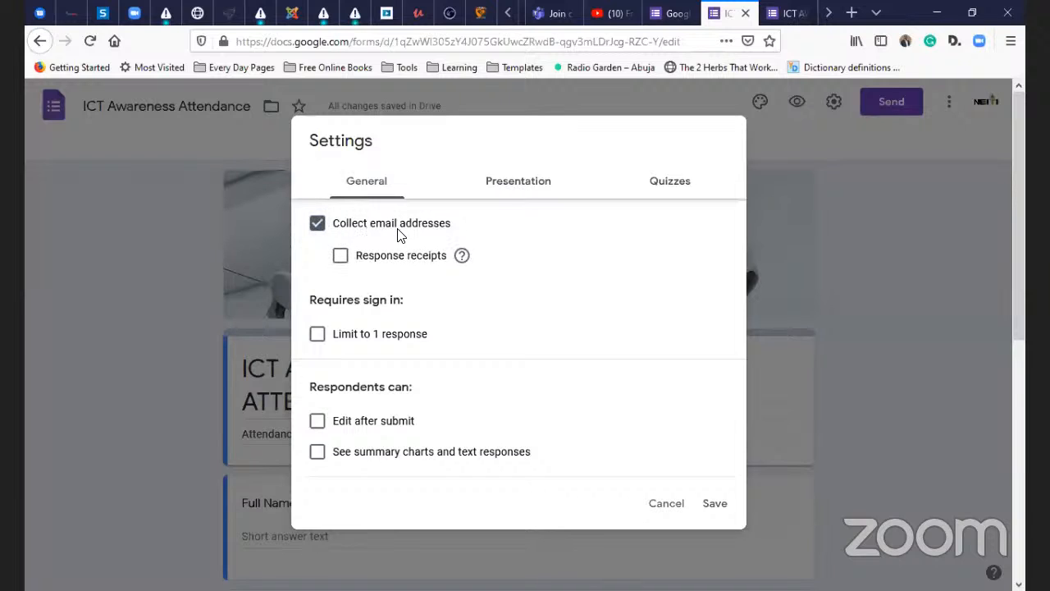
click(339, 259)
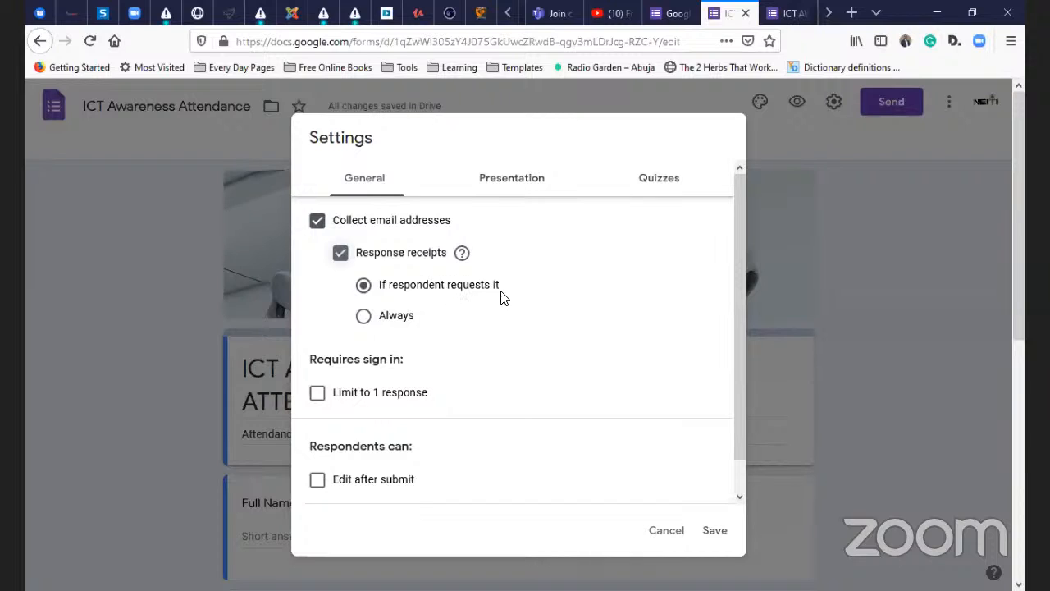
click(386, 321)
click(400, 293)
scroll(382, 351, down, 1)
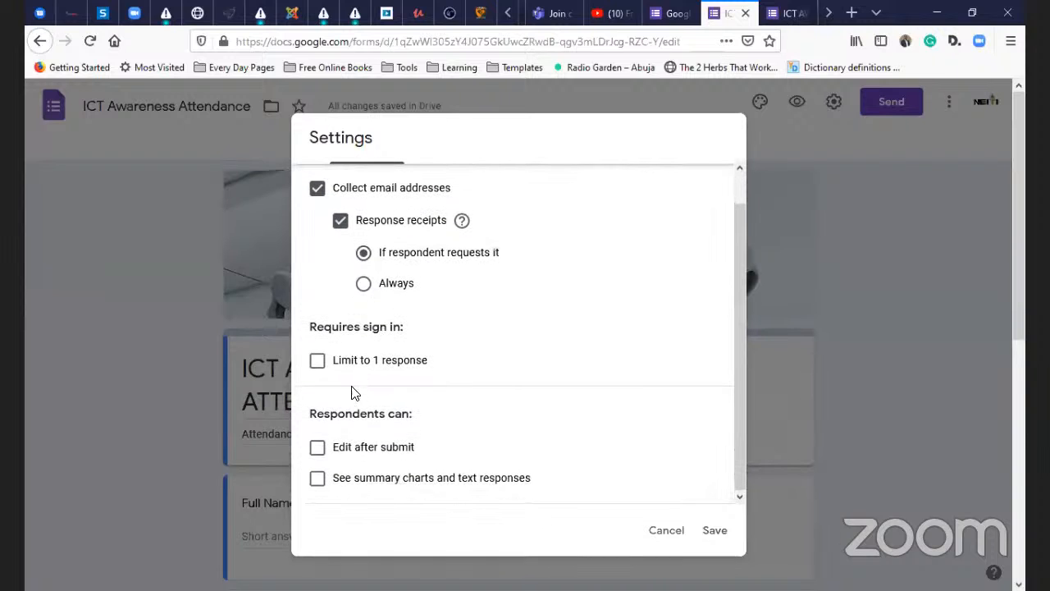
- Leave the one-response limit off, enable summary charts and editing after submit, and save
click(396, 363)
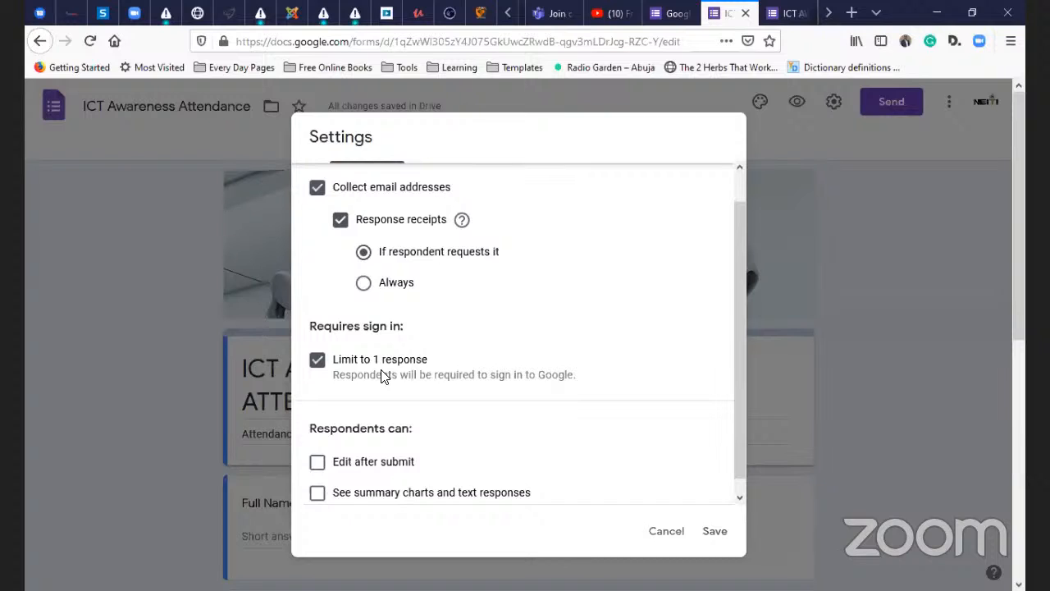
click(392, 361)
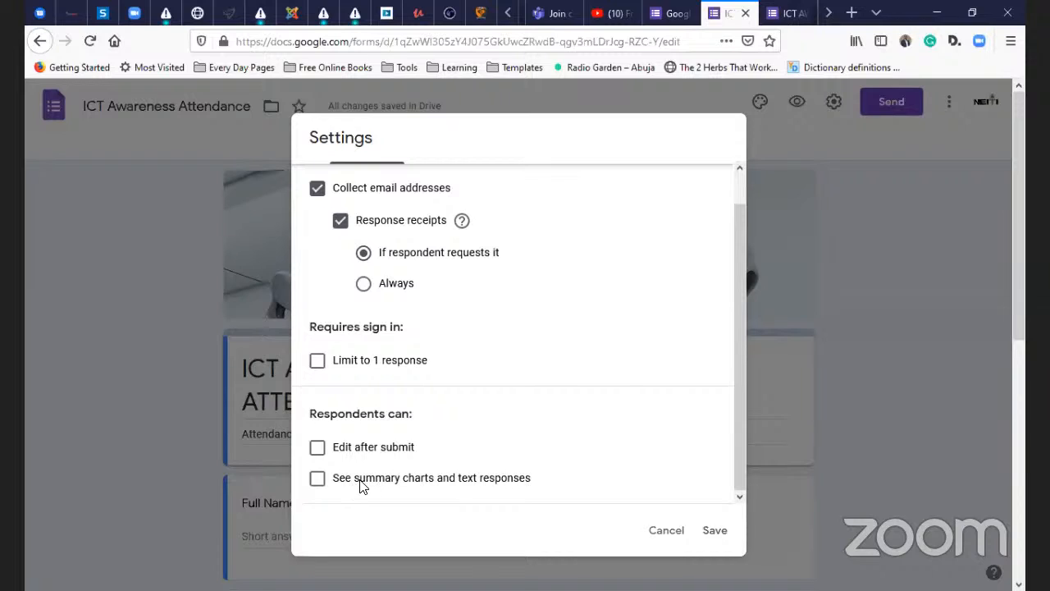
click(502, 484)
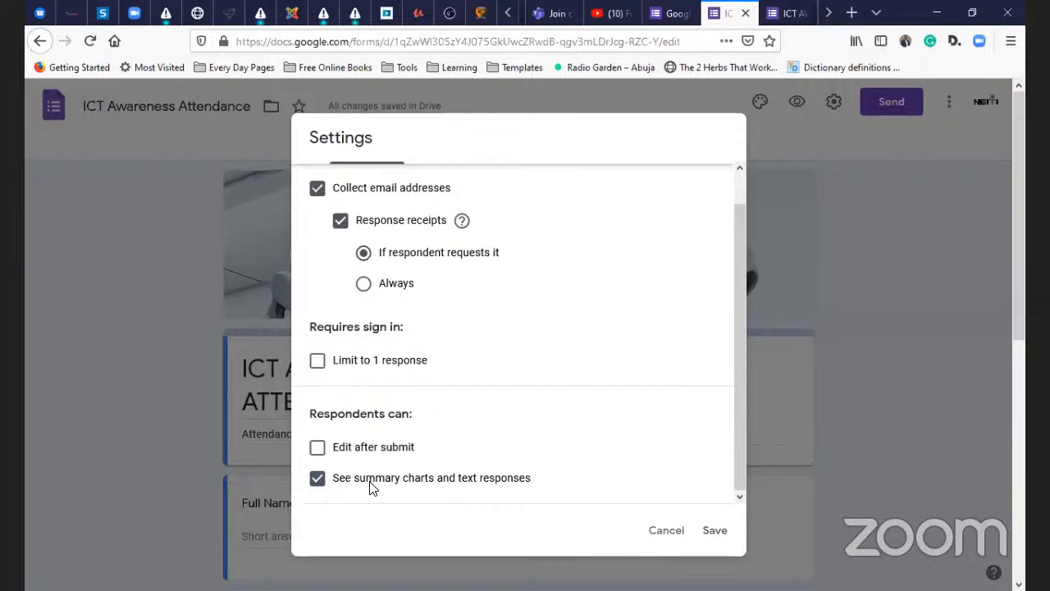
click(400, 447)
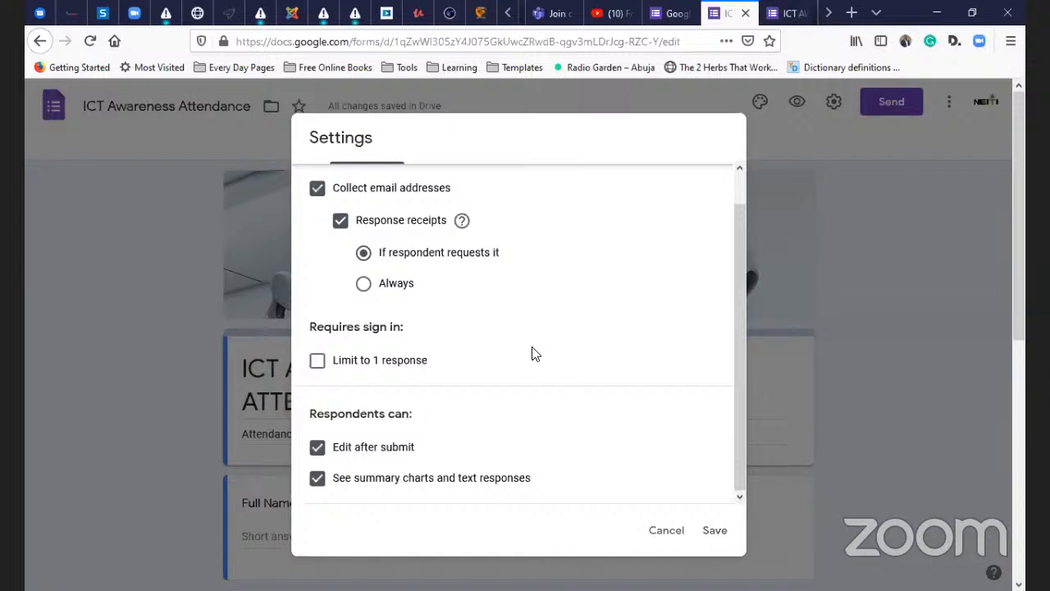
click(715, 532)
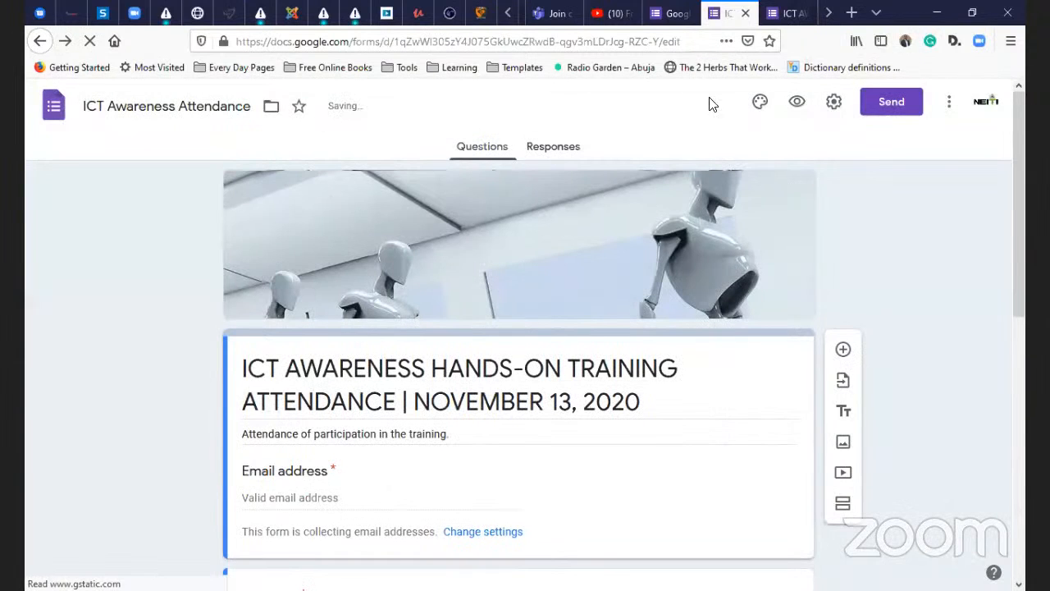
- Reopen the form's Settings on the Presentation tab
click(834, 103)
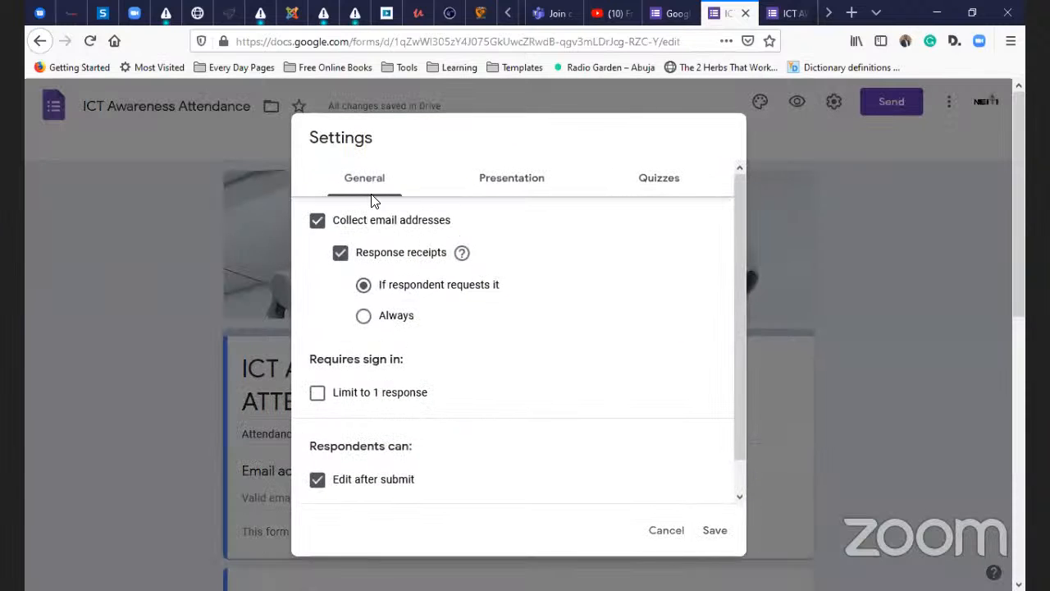
click(492, 182)
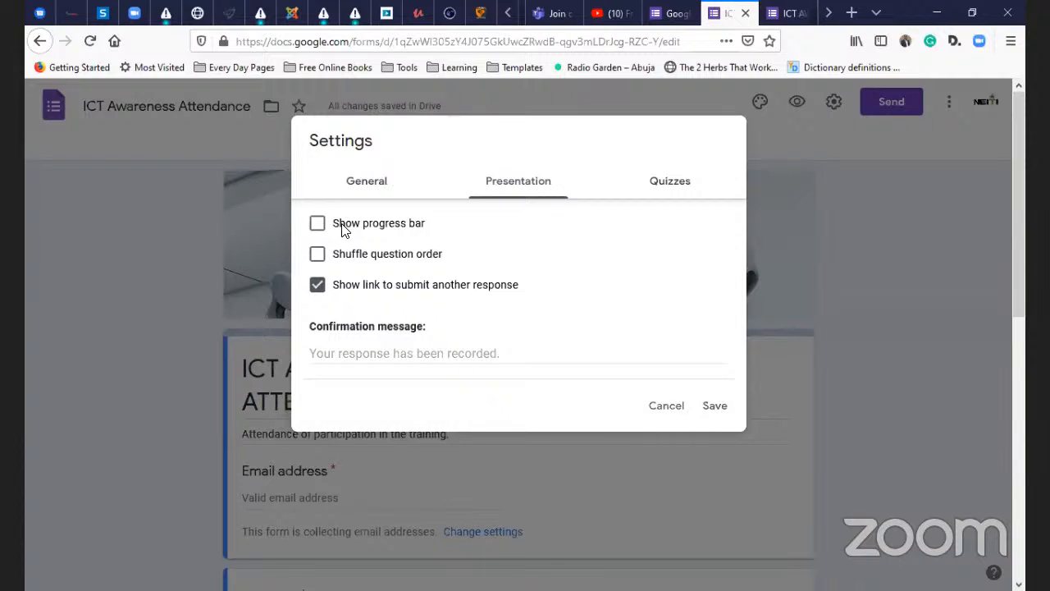
- Turn on Show progress bar, leaving Show link to submit another response enabled
click(343, 231)
click(390, 291)
click(390, 291)
- Write the confirmation message 'Thank you for participating in today's ICT Awareness Training. Hoping to see in the next edition.'
click(405, 356)
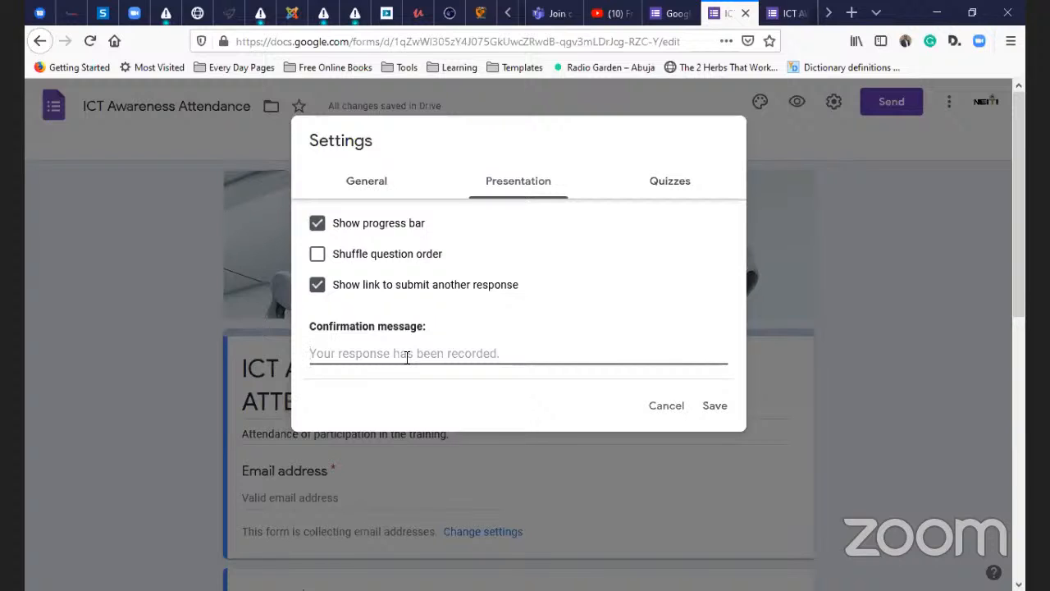
text(Than)
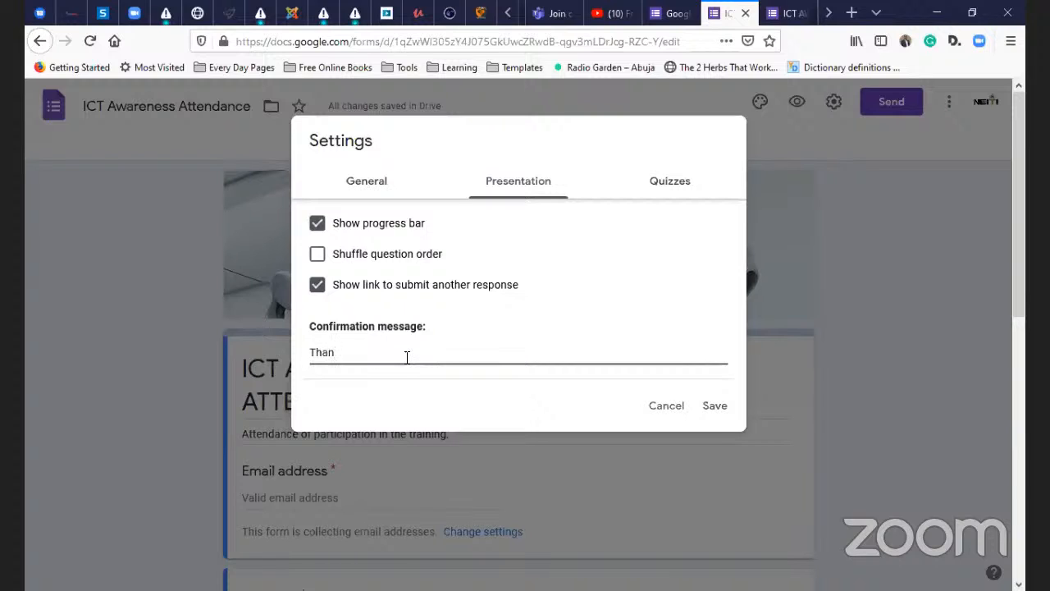
text(k you for participating in today)
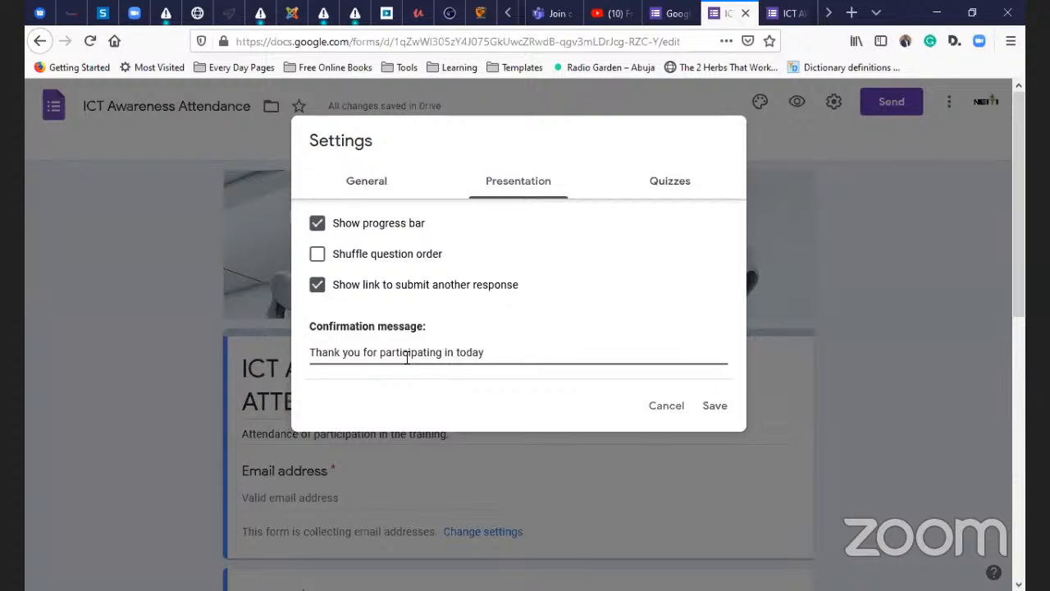
text('s ICT Awareness Tr)
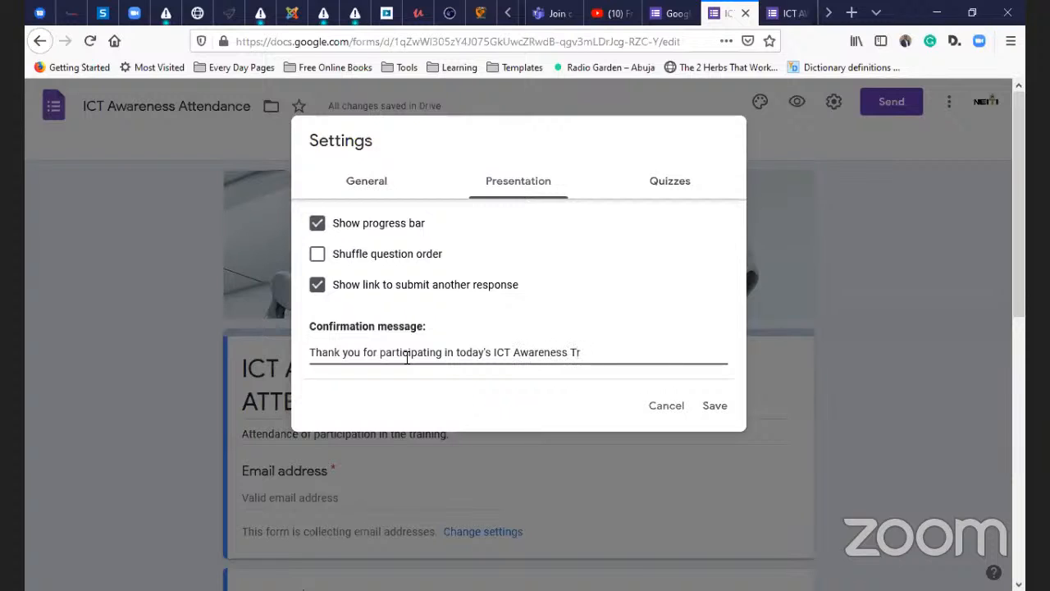
text(aining.)
key(Return)
text(Hoping)
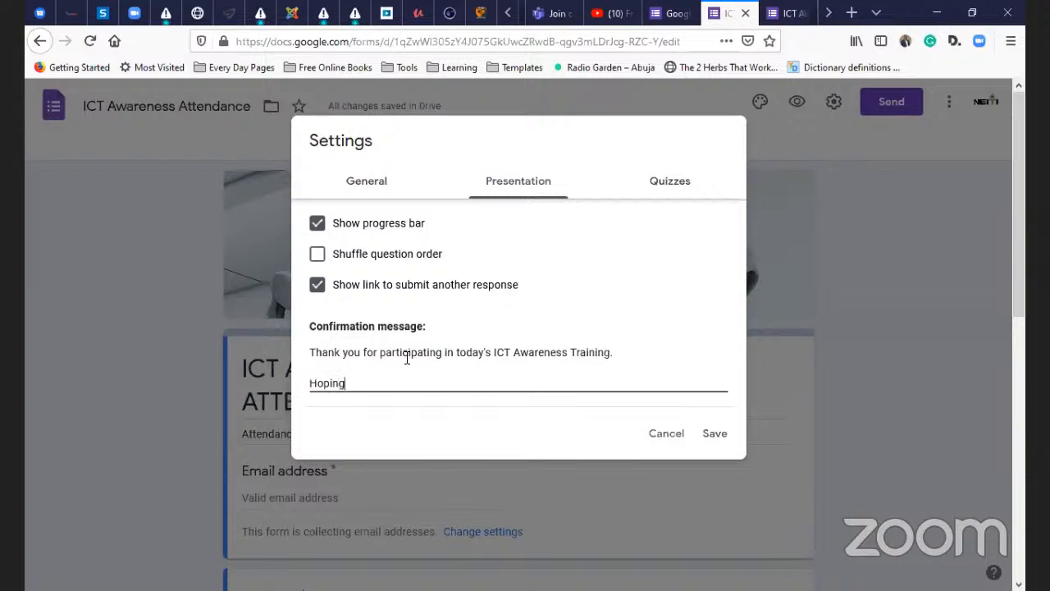
text( to see in the next edition)
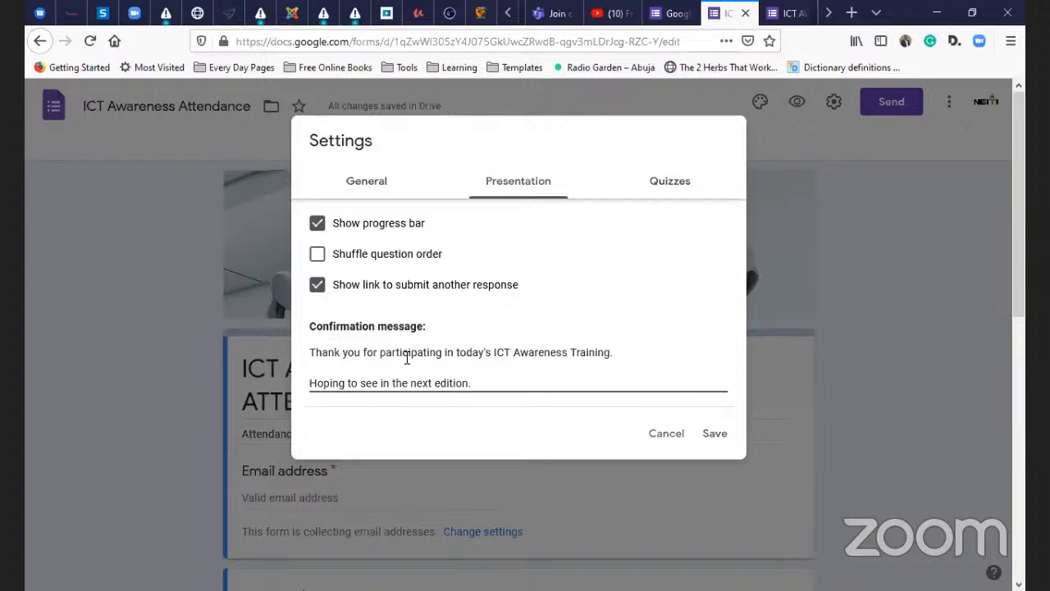
text(.)
- Add a dashed line and sign-off initials below the confirmation message
key(Return)
text(-)
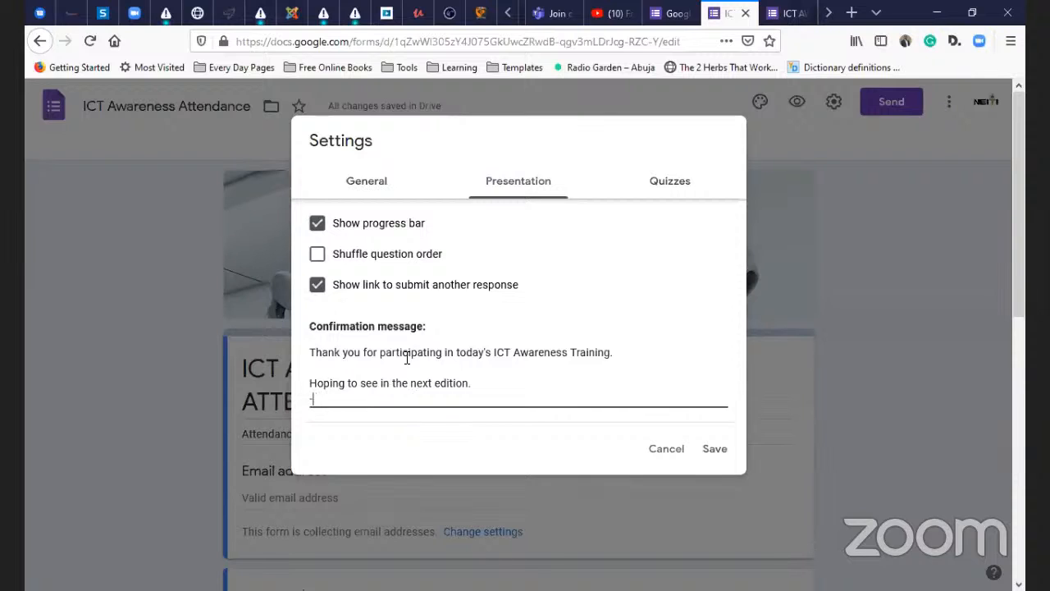
text(----)
key(Return)
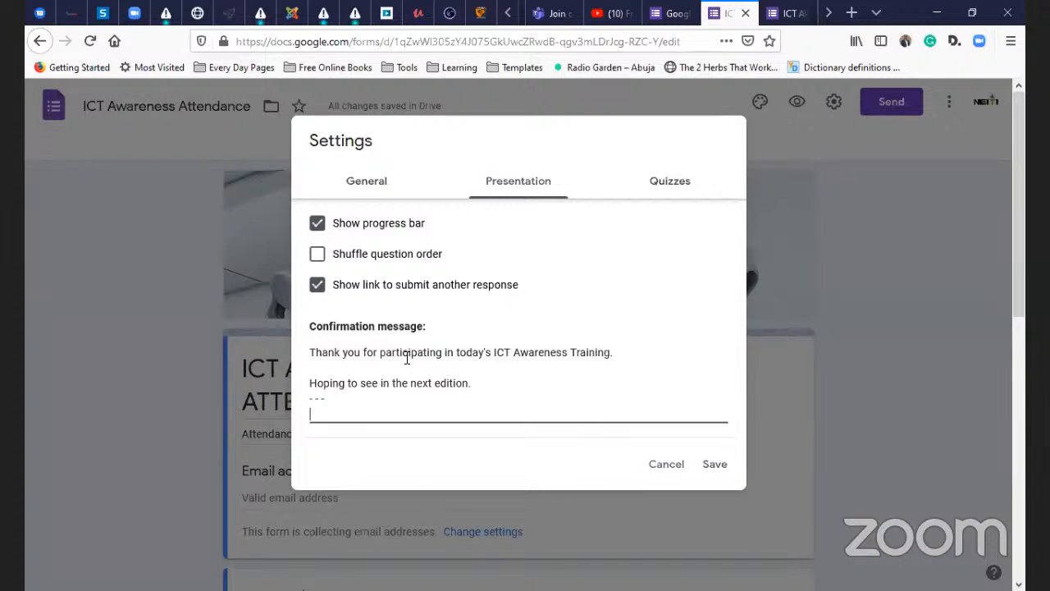
text(AOS)
key(Up)
text(-)
click(524, 187)
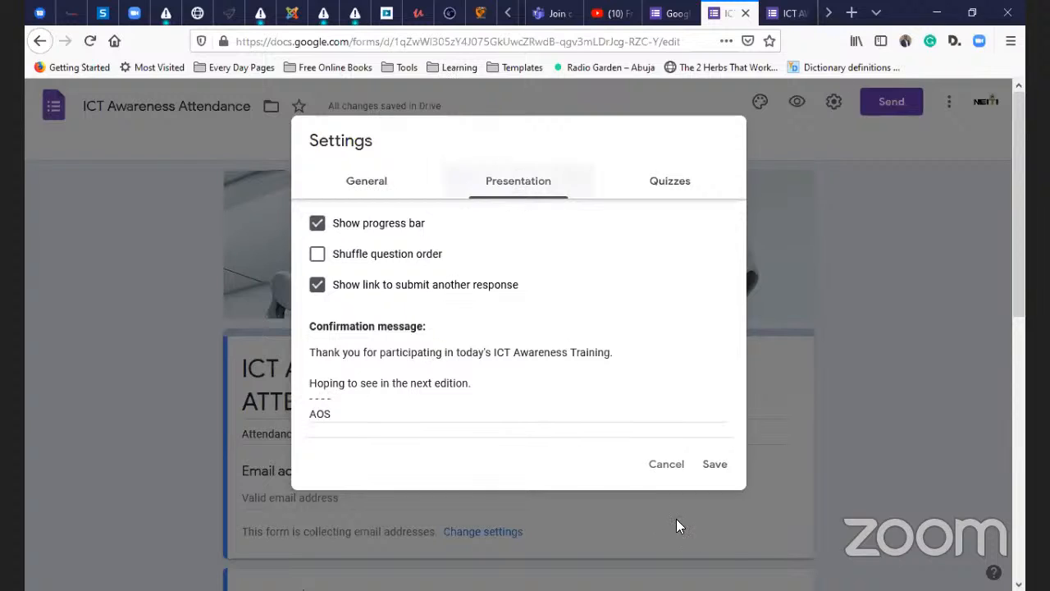
- Make the form a quiz with grades released immediately after each submission
click(668, 184)
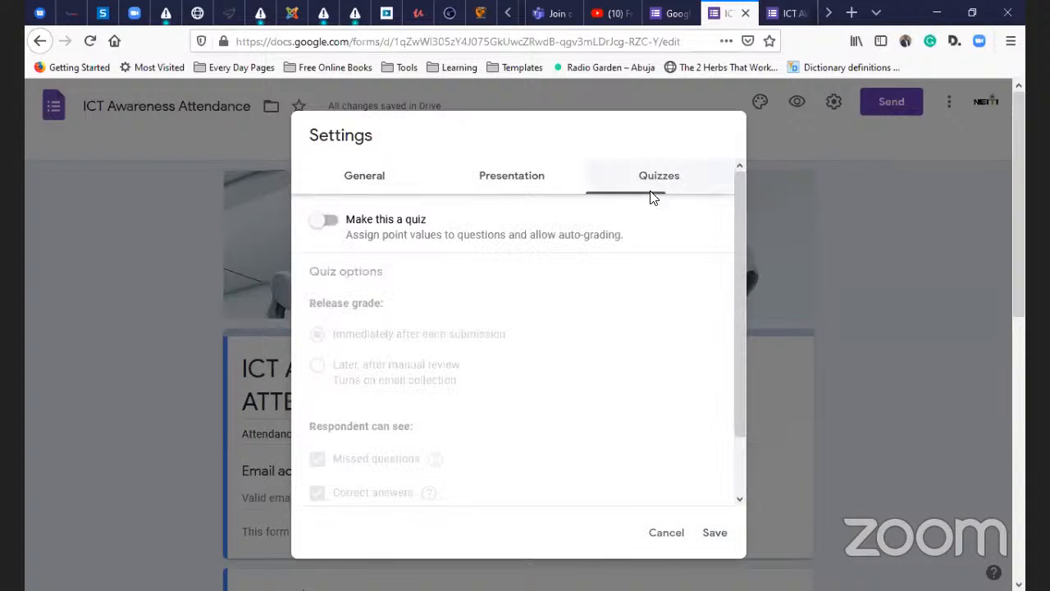
click(398, 227)
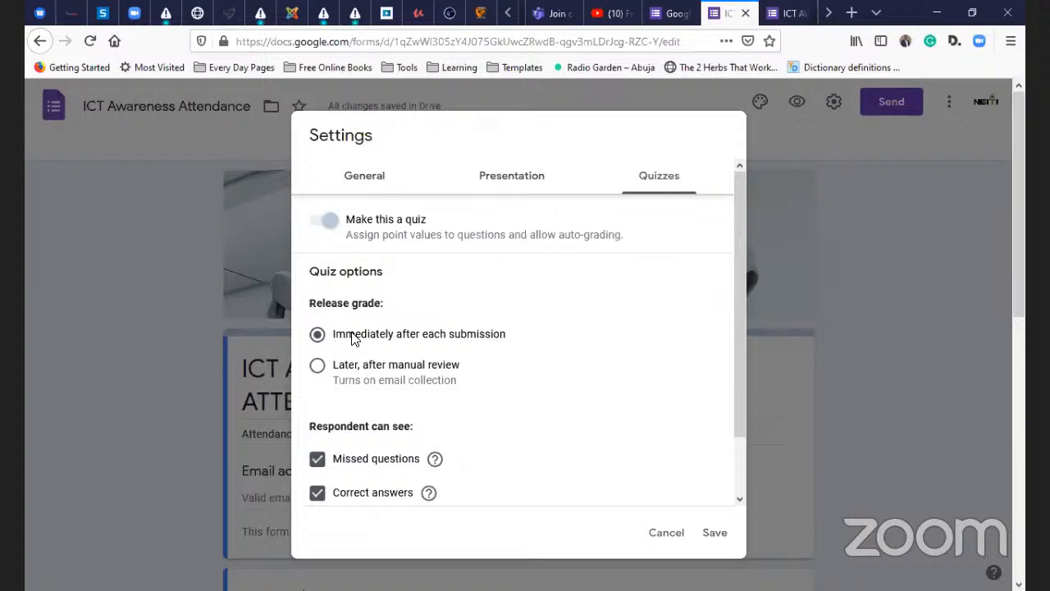
click(361, 373)
click(357, 342)
click(351, 379)
click(319, 343)
mouse_move(435, 463)
scroll(365, 460, down, 2)
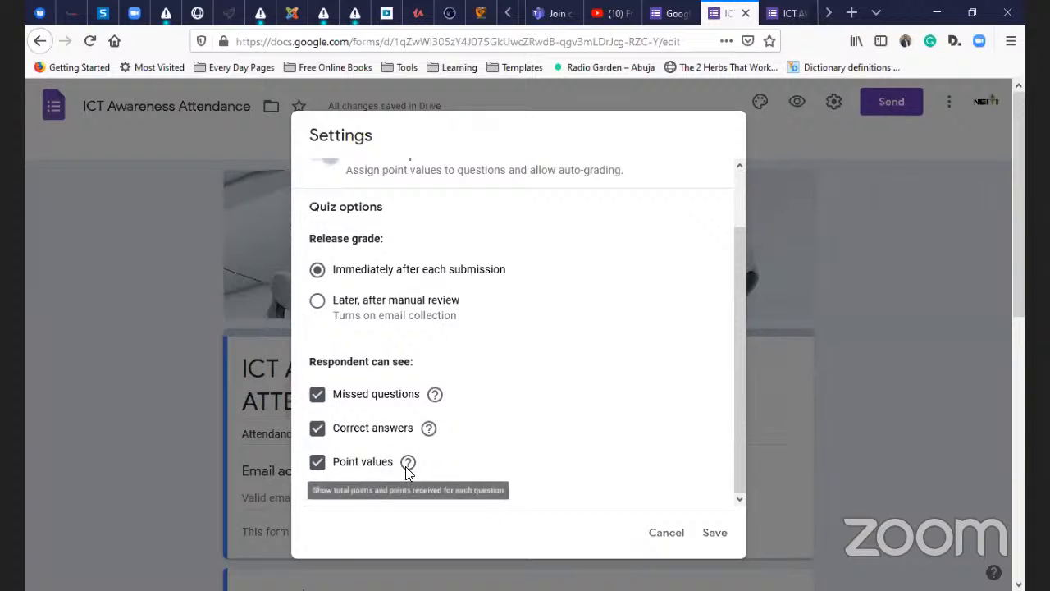
scroll(637, 314, up, 2)
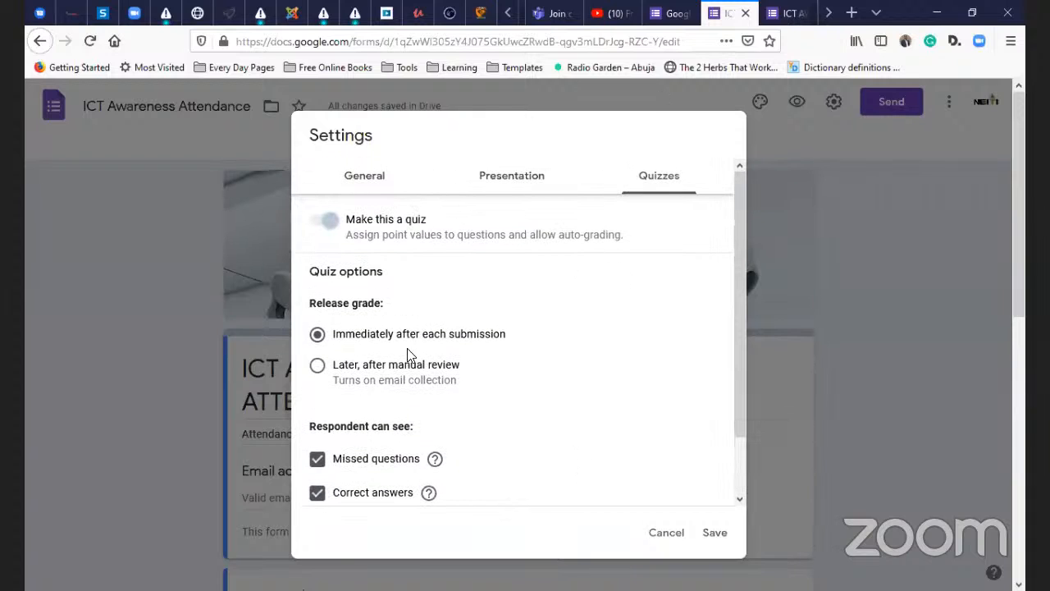
- Switch 'Make this a quiz' off and save the settings
click(315, 224)
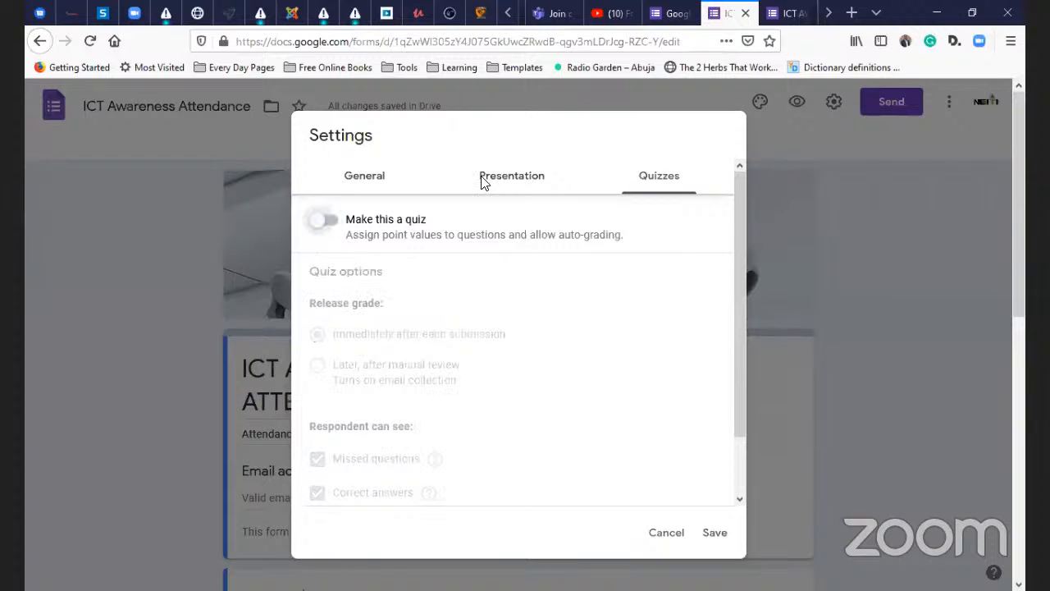
click(716, 537)
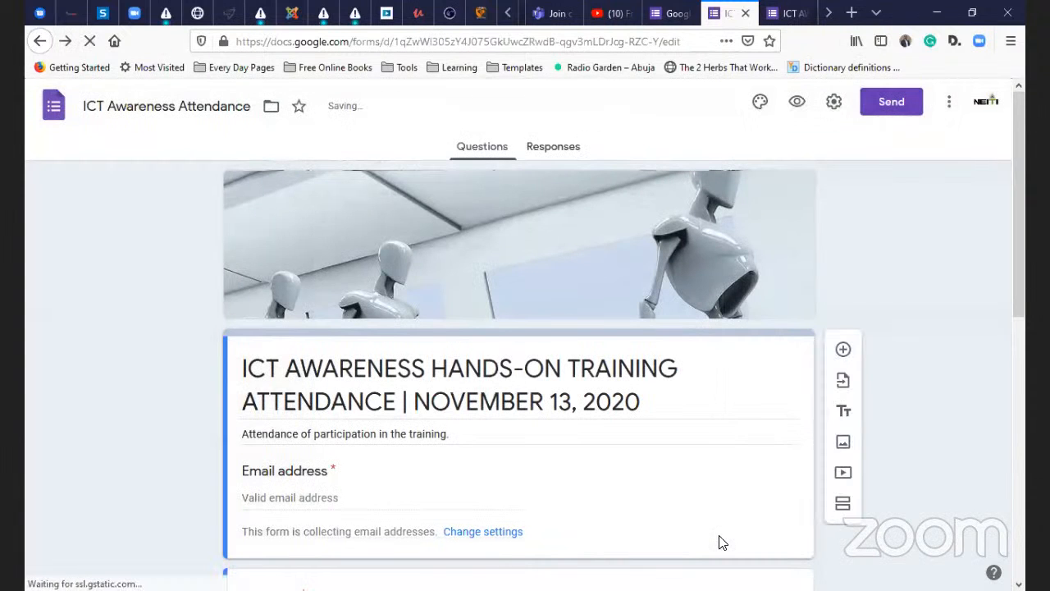
- Review the form's questions, then bring up the three-dot More actions menu
scroll(705, 484, down, 2)
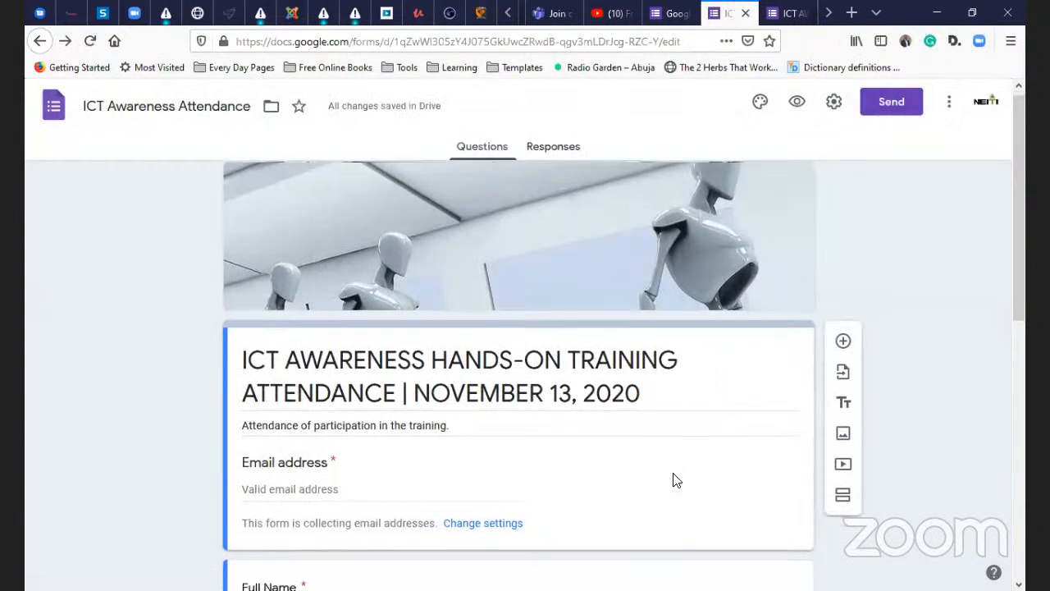
scroll(365, 308, down, 5)
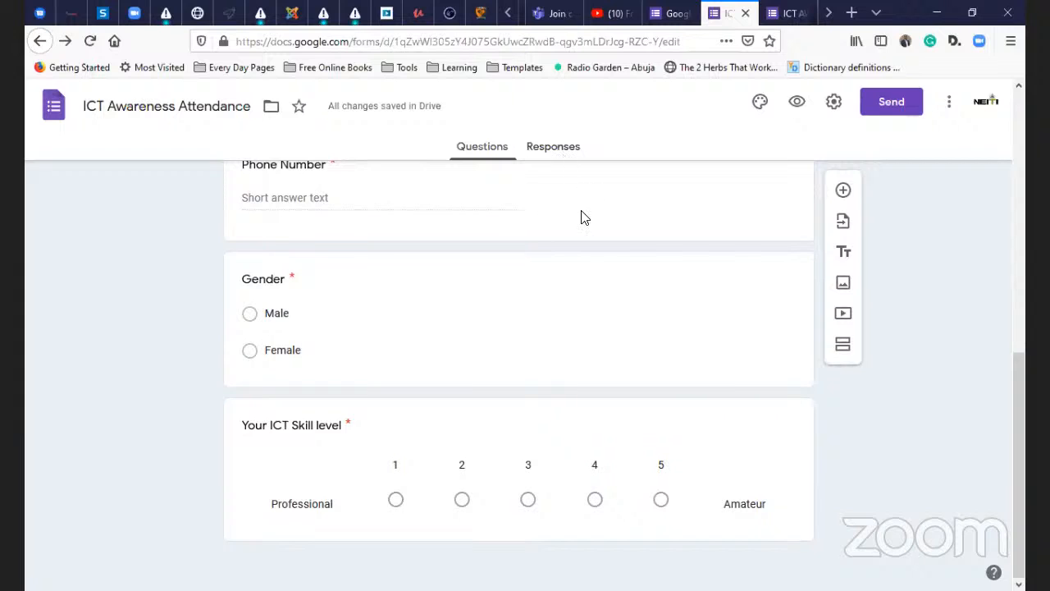
scroll(583, 219, up, 7)
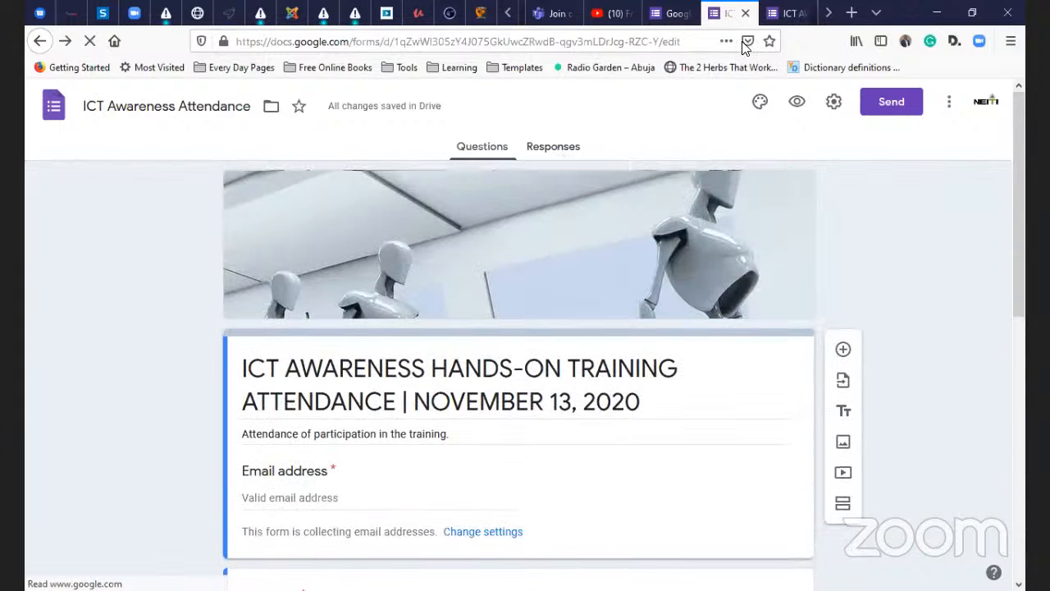
click(949, 107)
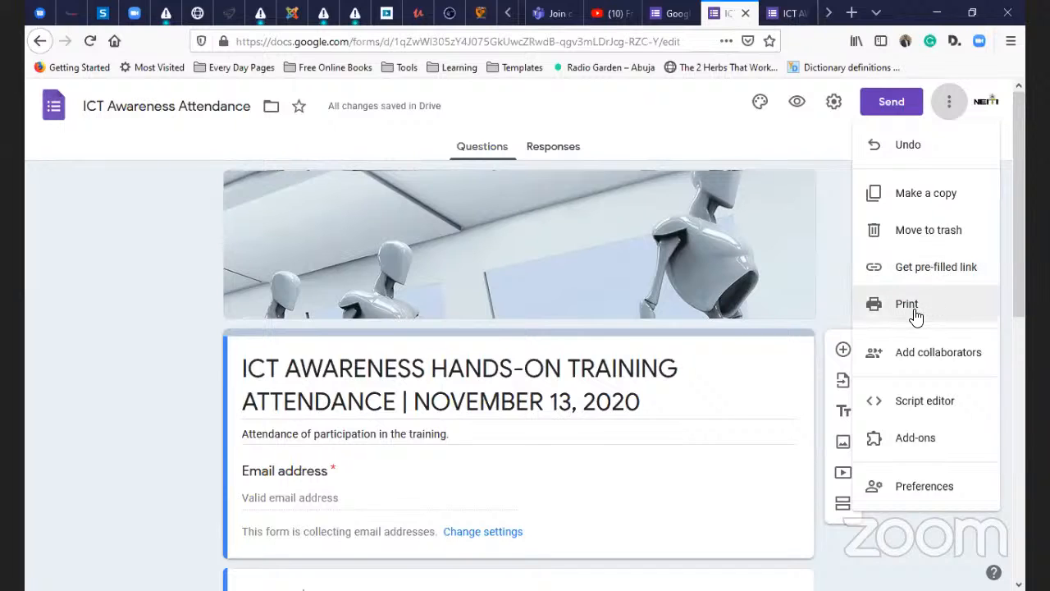
scroll(916, 316, down, 2)
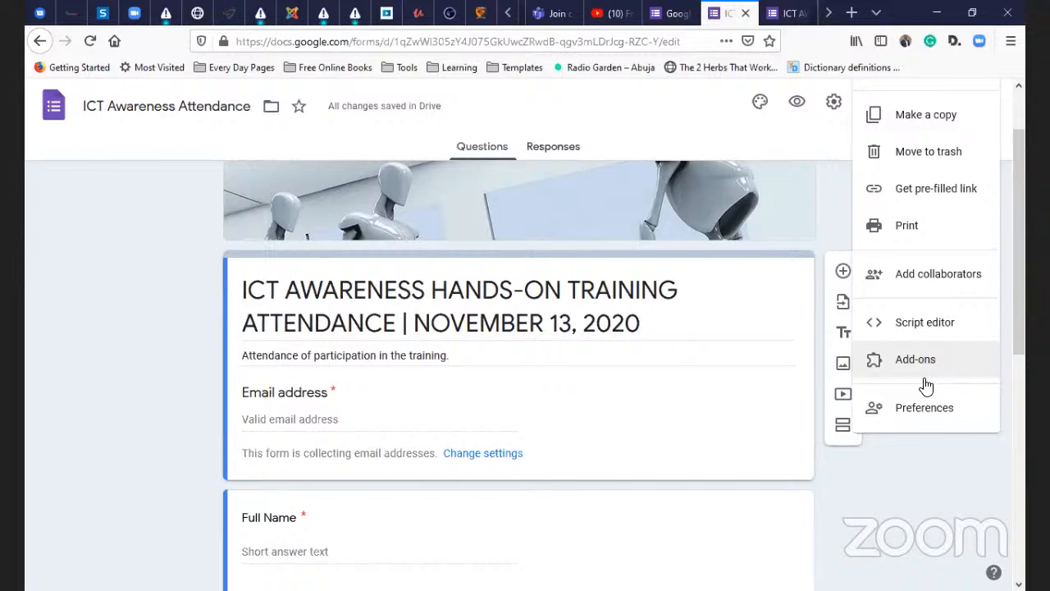
- Open Preferences and tick collecting email addresses by default
click(925, 417)
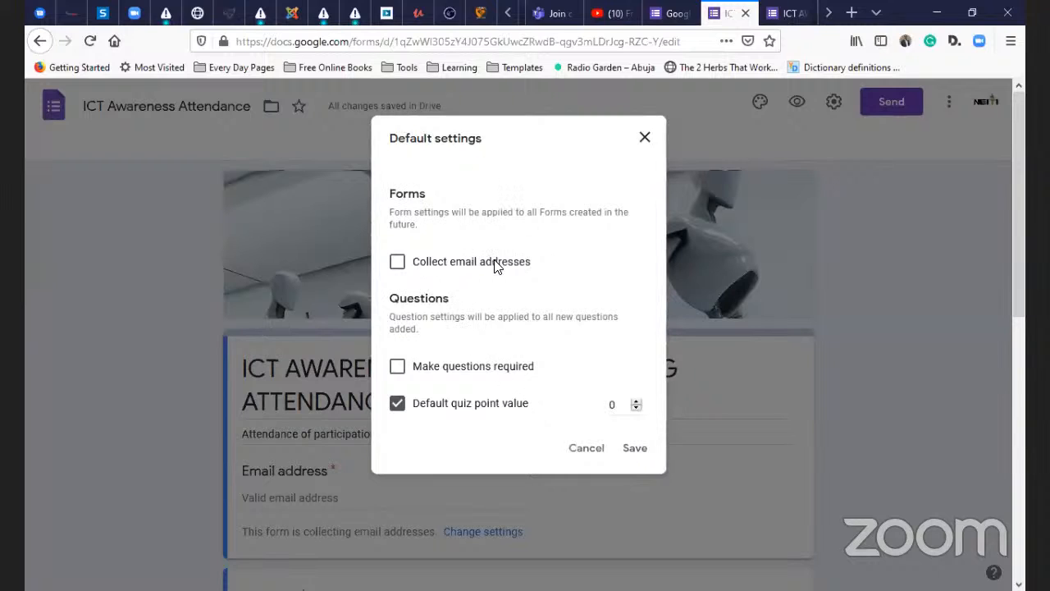
click(397, 261)
- Cancel the Default settings and scroll down to the Your ICT Skill level question
click(597, 451)
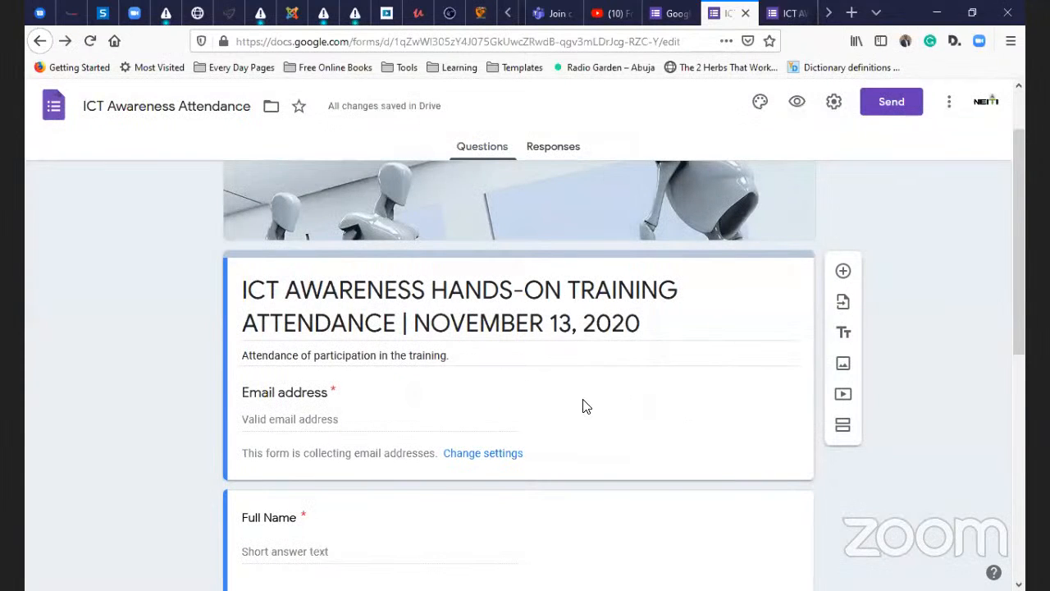
scroll(316, 441, down, 2)
scroll(364, 429, up, 3)
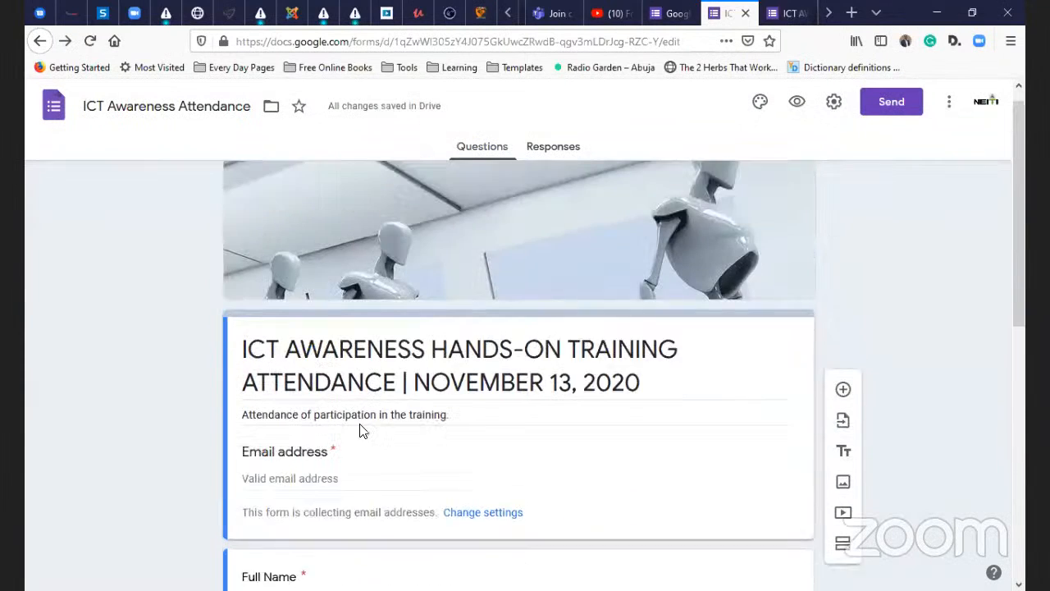
scroll(345, 426, down, 2)
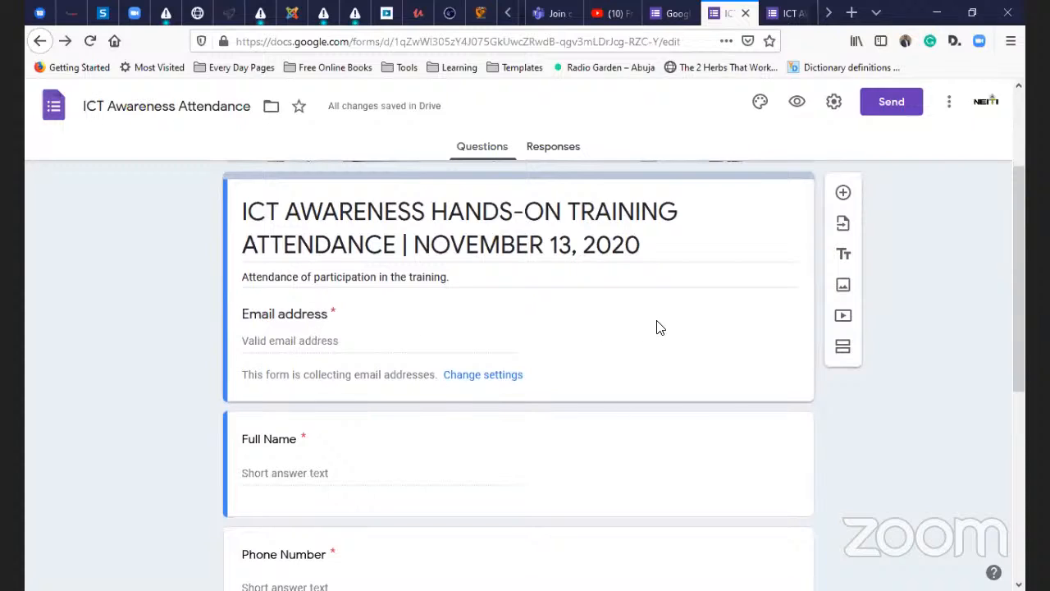
scroll(694, 320, up, 2)
scroll(812, 329, down, 4)
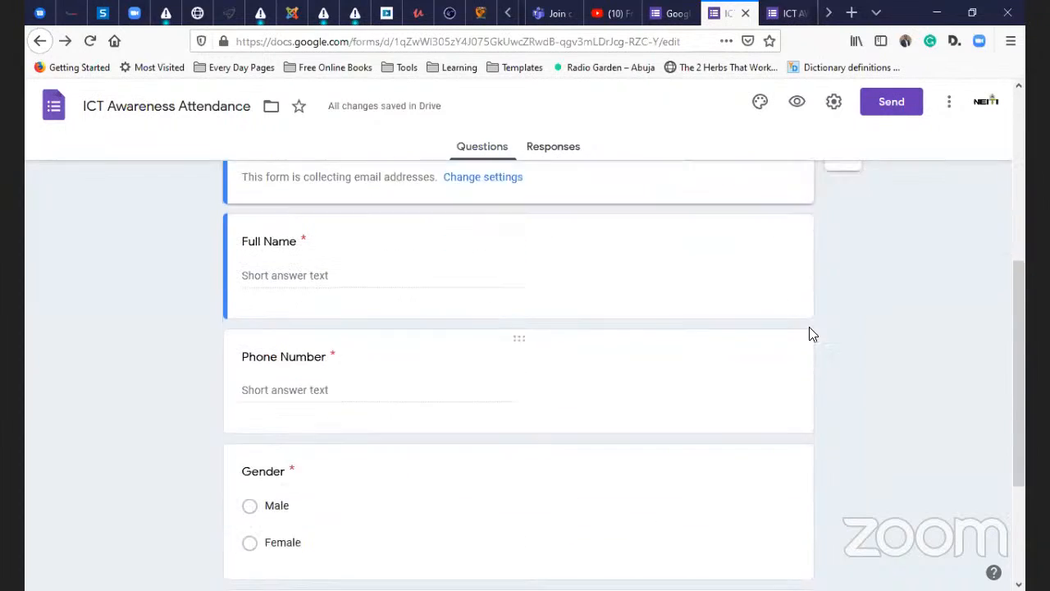
scroll(856, 271, up, 2)
scroll(812, 344, down, 4)
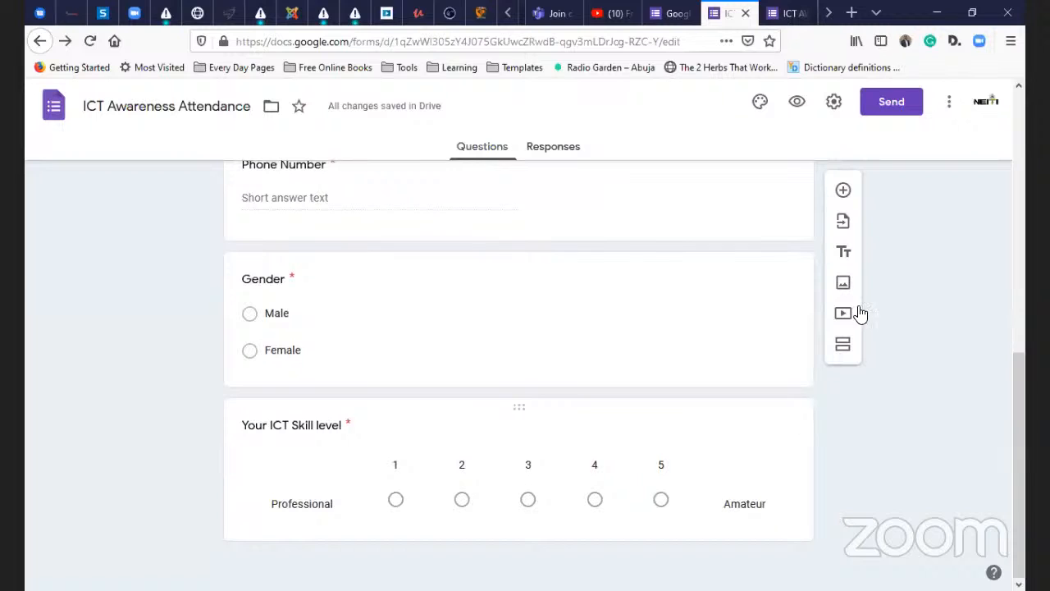
- Start importing questions and show the Forms tab of existing forms in Select Form
click(843, 223)
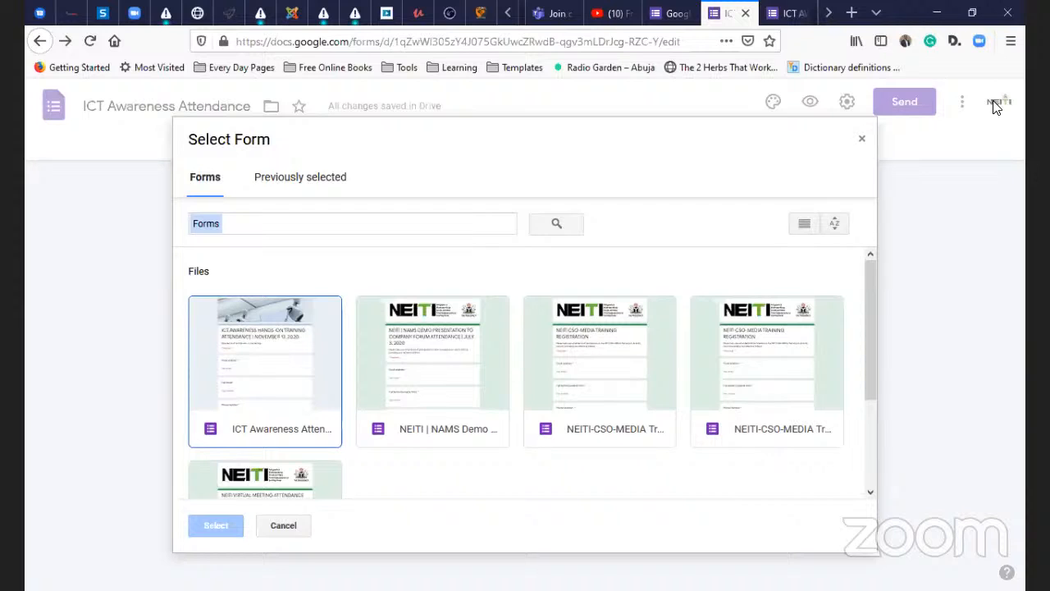
scroll(734, 300, down, 3)
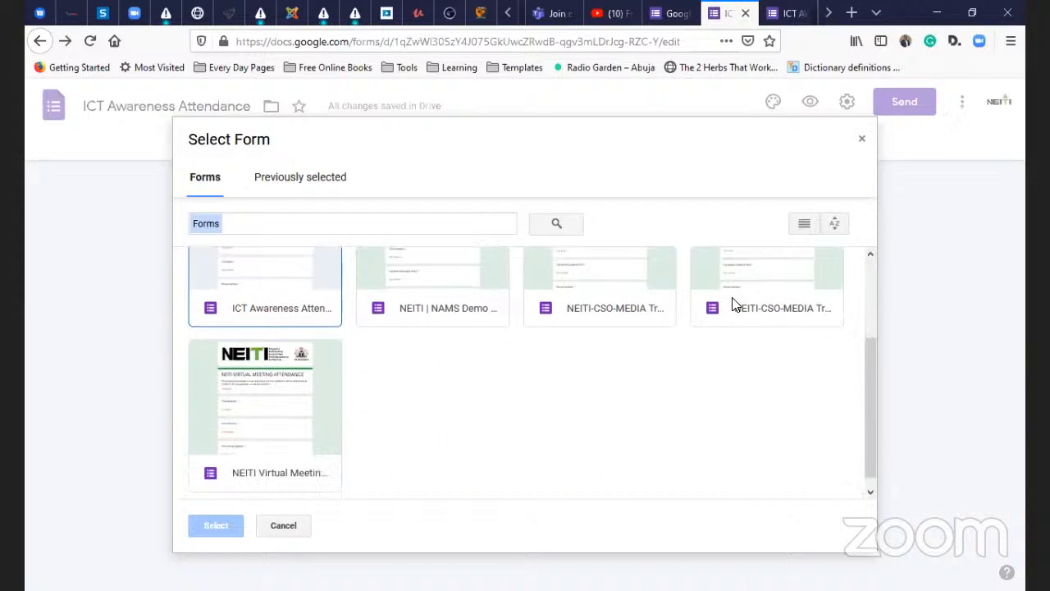
scroll(727, 300, up, 3)
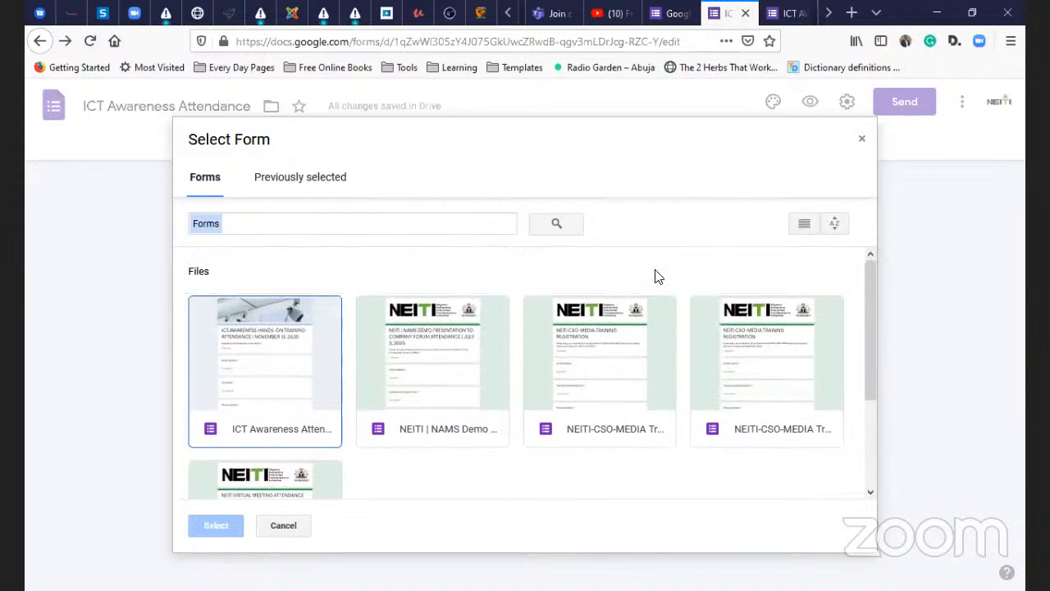
click(311, 184)
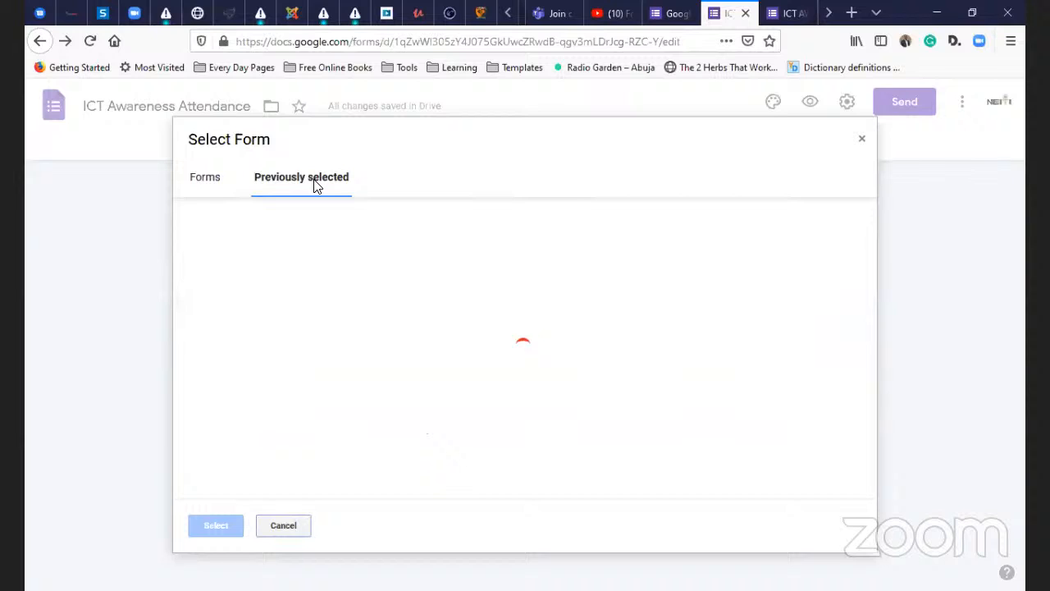
click(204, 182)
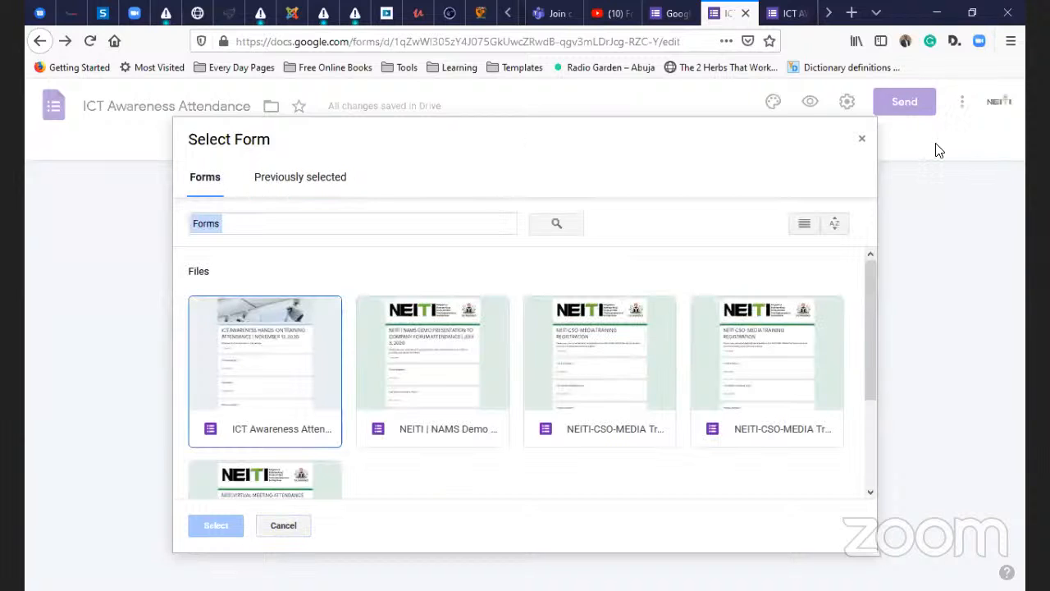
- Close Select Form and insert the NEITI logo from Photos as an image item
click(861, 143)
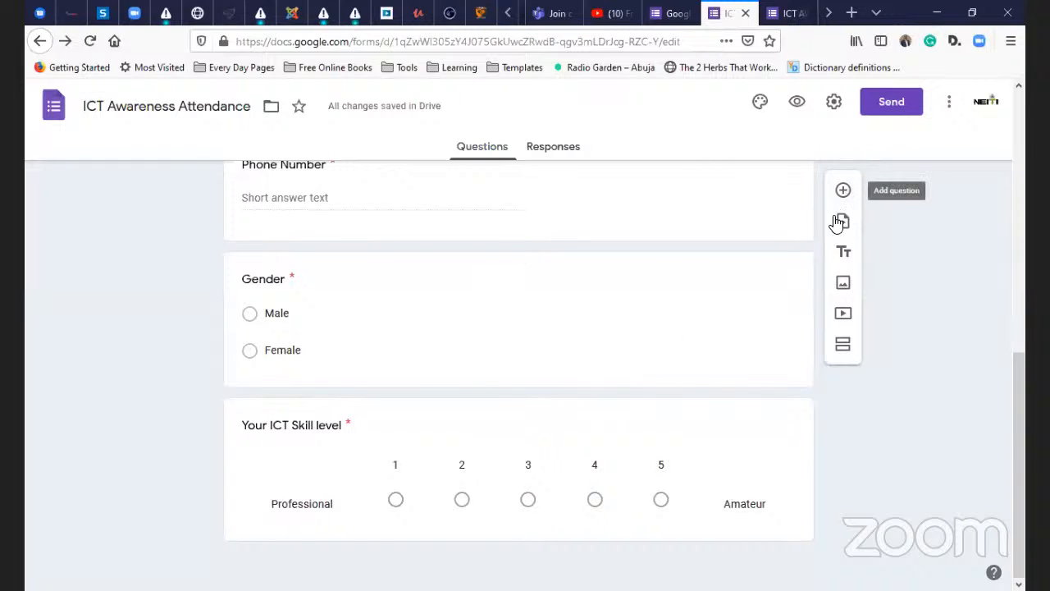
click(844, 293)
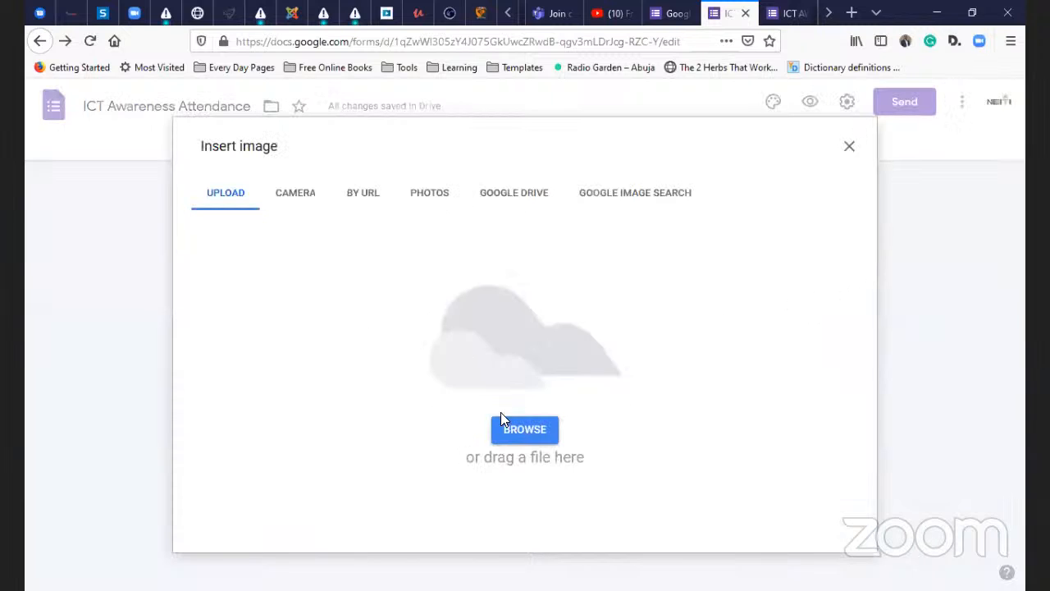
click(297, 203)
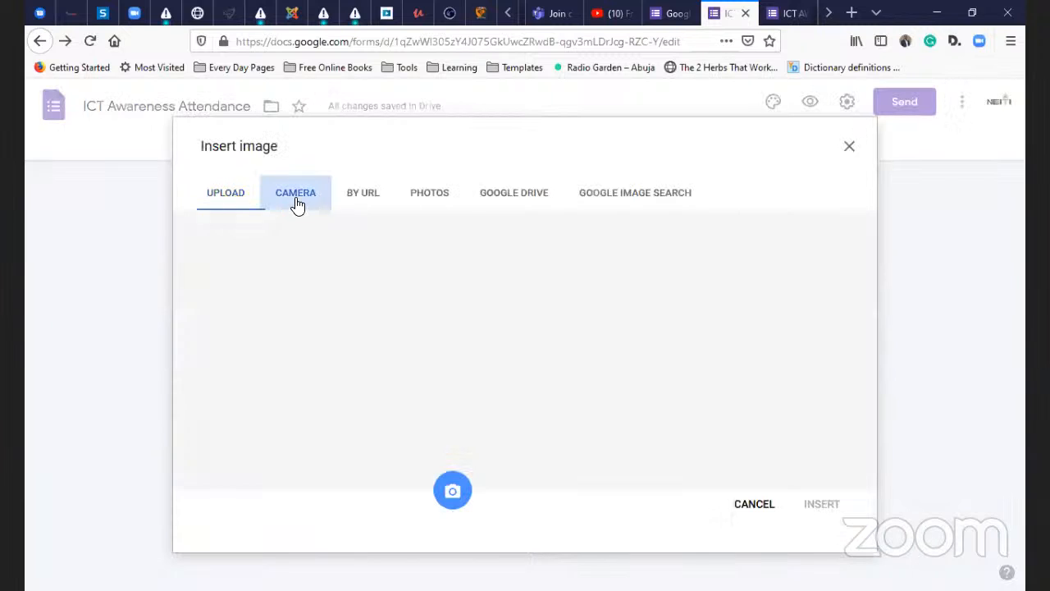
click(367, 197)
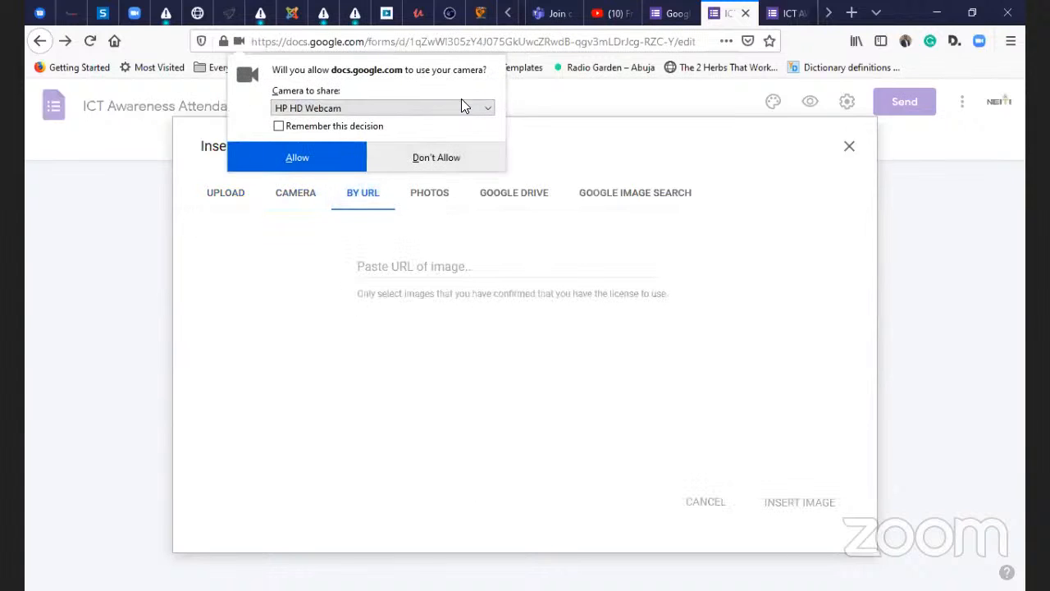
click(435, 157)
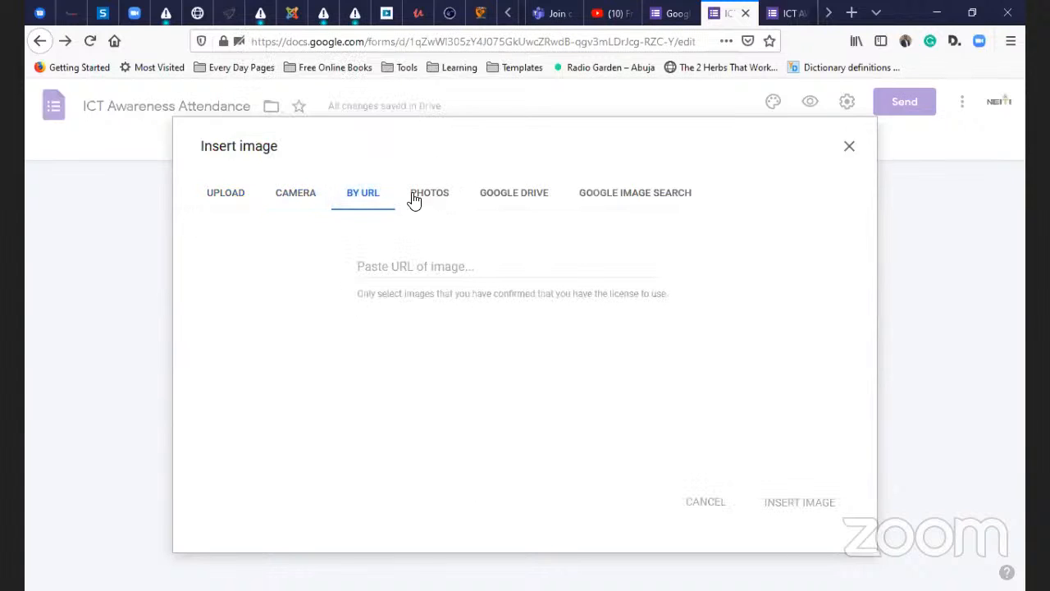
click(416, 195)
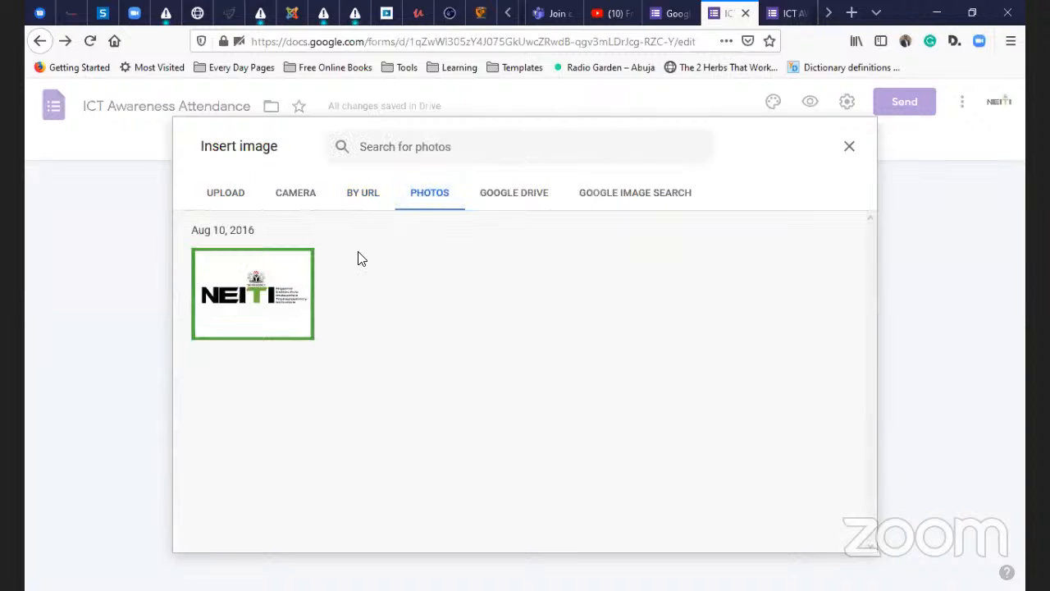
click(237, 308)
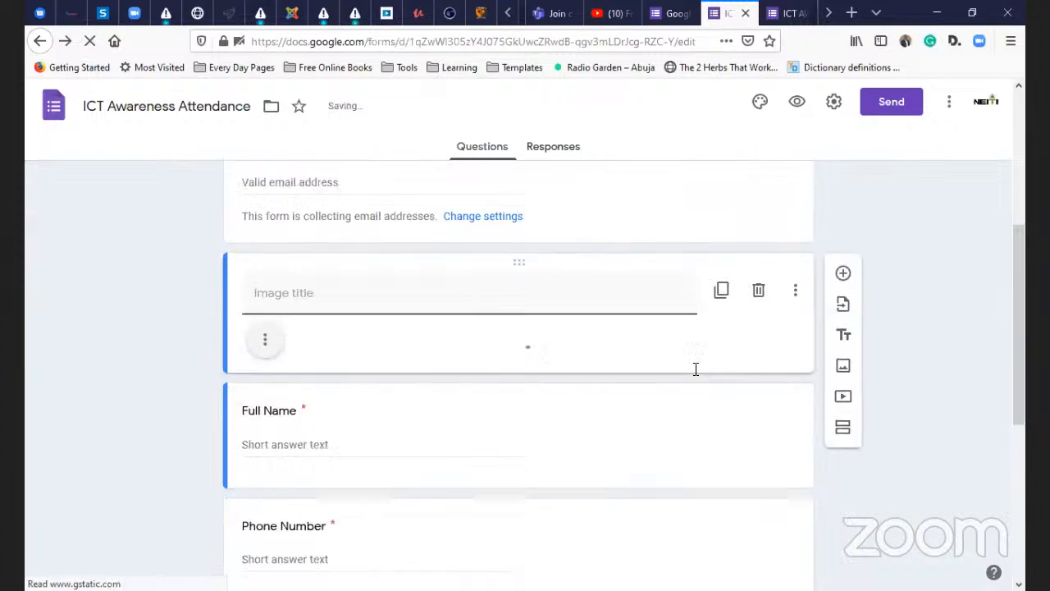
- Locate the NEITI logo image item in the form and delete it
scroll(502, 369, down, 3)
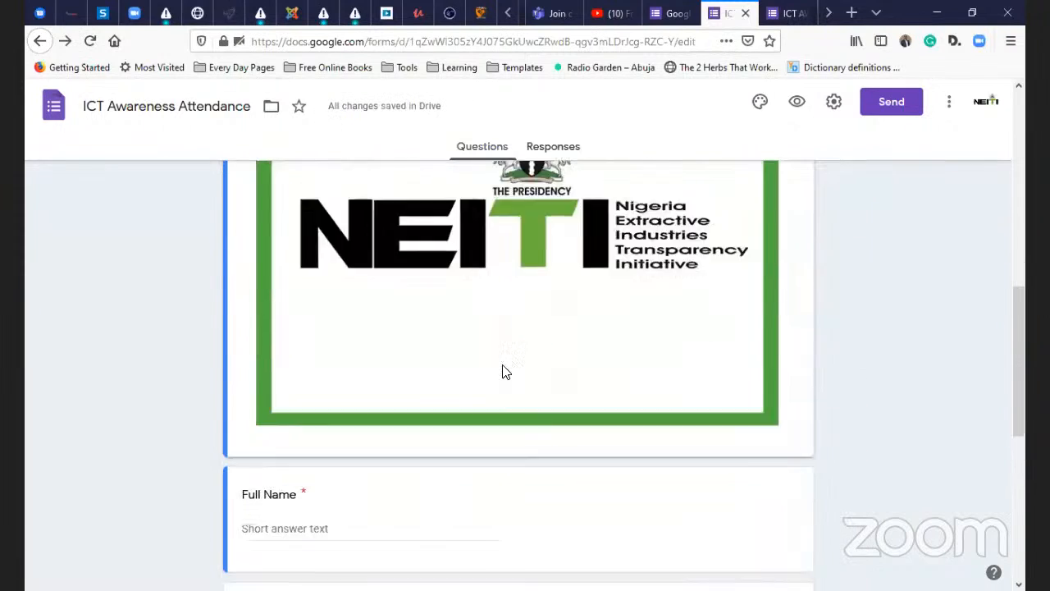
scroll(505, 372, down, 3)
scroll(501, 368, up, 4)
scroll(539, 304, up, 1)
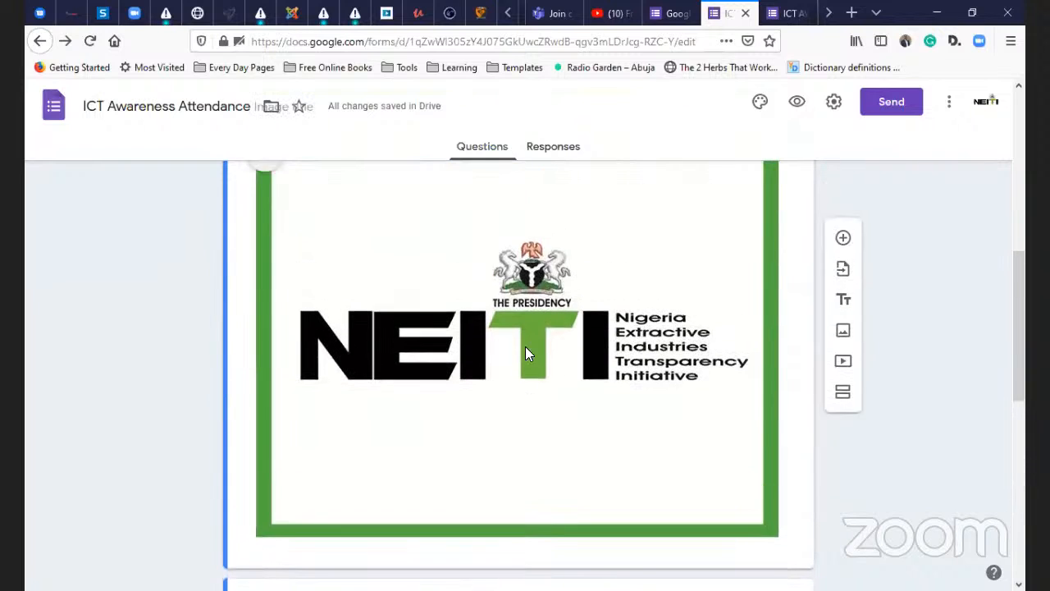
scroll(525, 353, up, 3)
scroll(498, 442, down, 1)
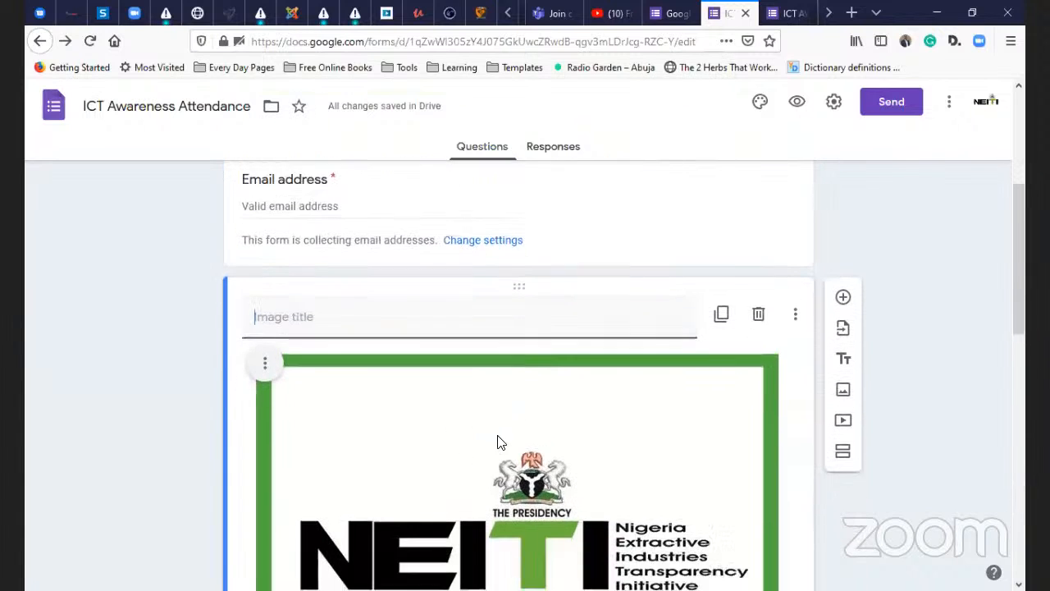
scroll(498, 442, down, 5)
scroll(537, 424, up, 2)
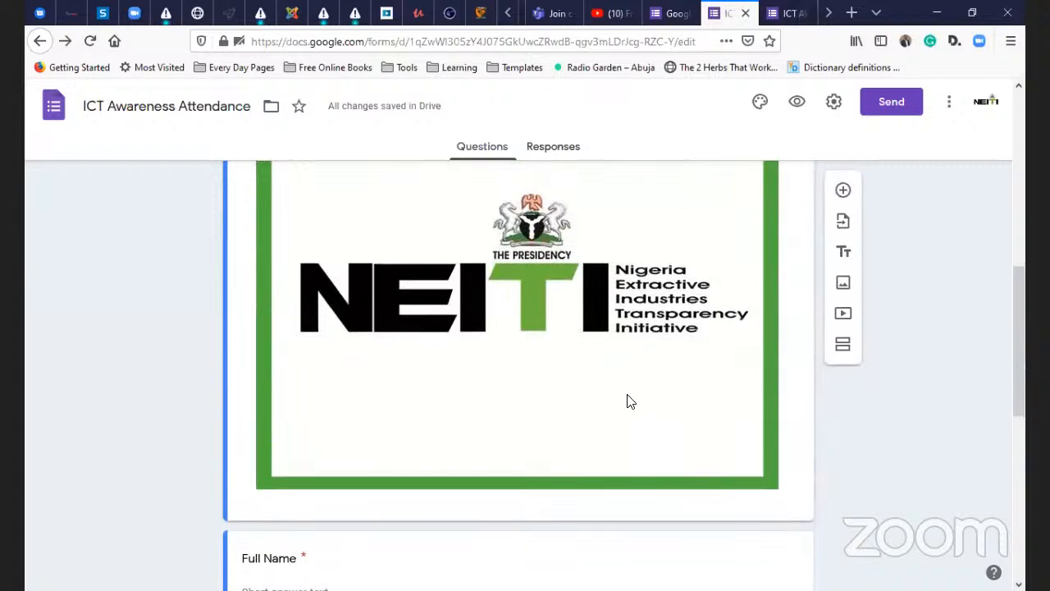
scroll(628, 401, up, 2)
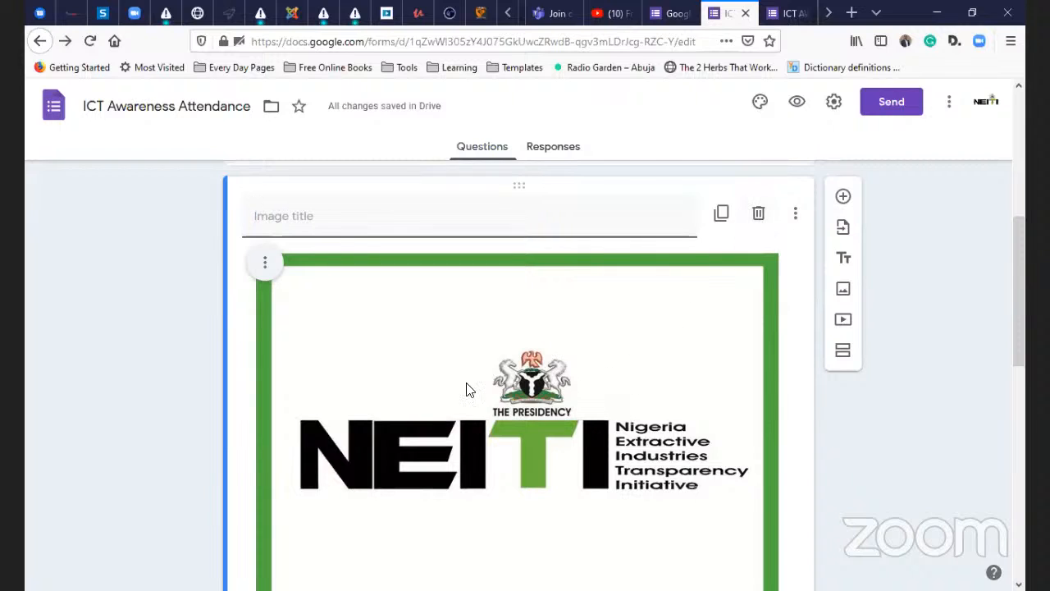
click(758, 215)
scroll(721, 351, down, 2)
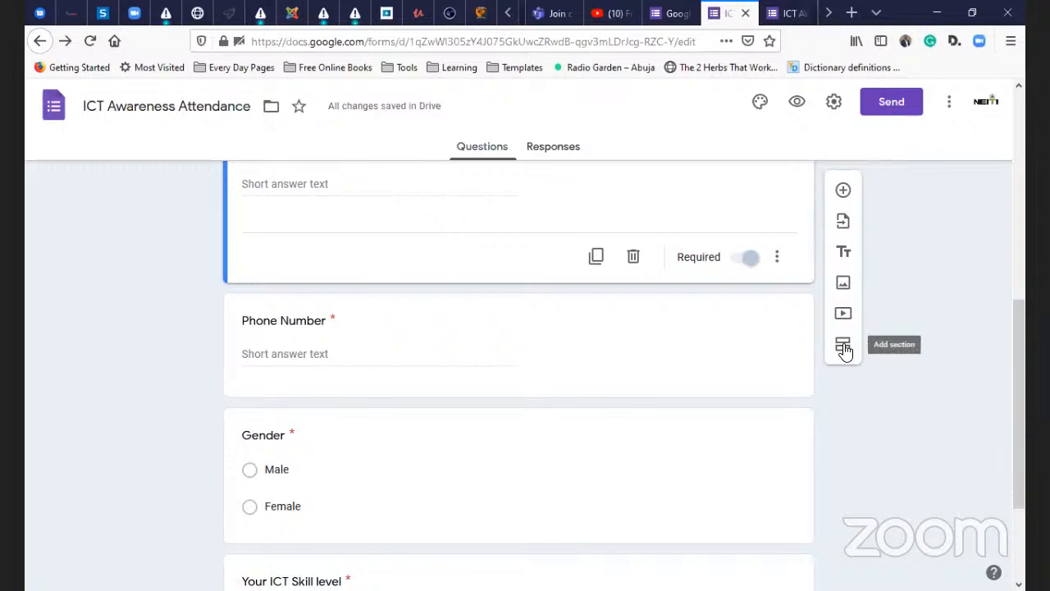
scroll(845, 351, down, 2)
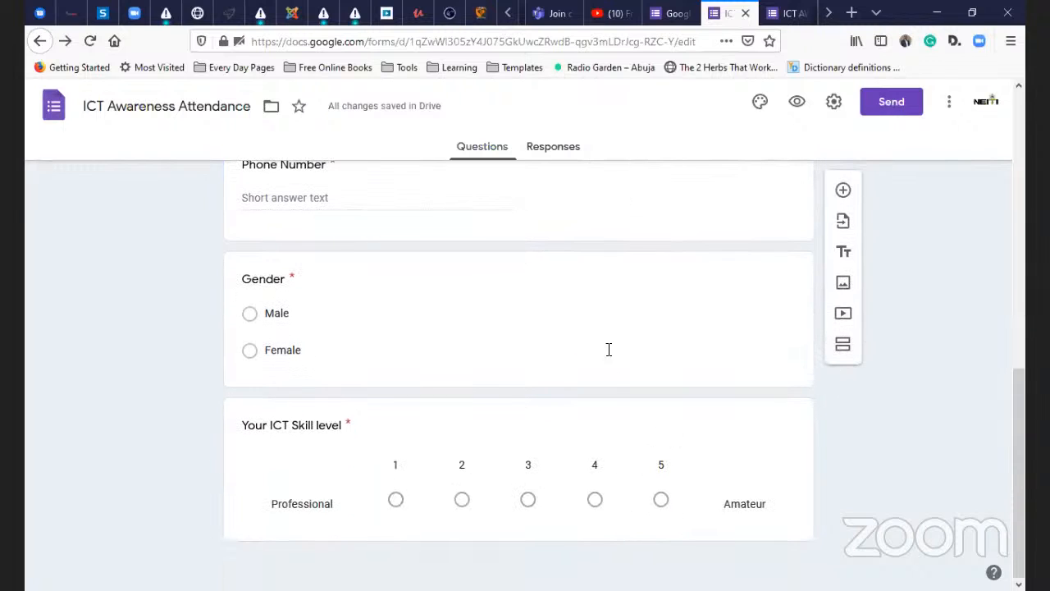
scroll(603, 369, up, 8)
scroll(579, 410, down, 10)
scroll(780, 399, up, 7)
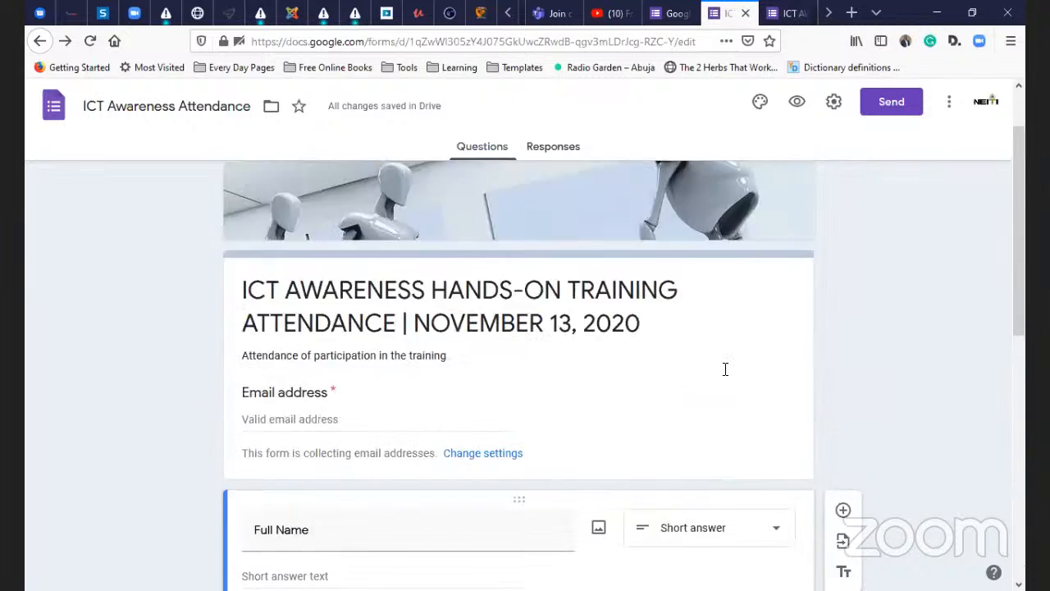
scroll(725, 369, up, 2)
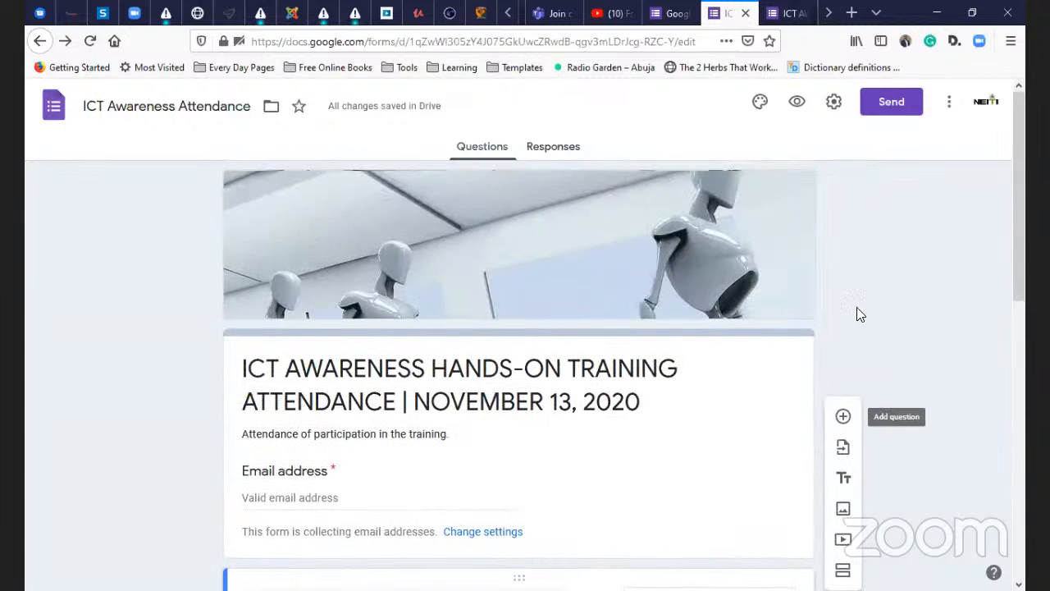
- In the Send dialog, switch to the link option, tick Shorten URL, and copy the forms.gle link
click(891, 109)
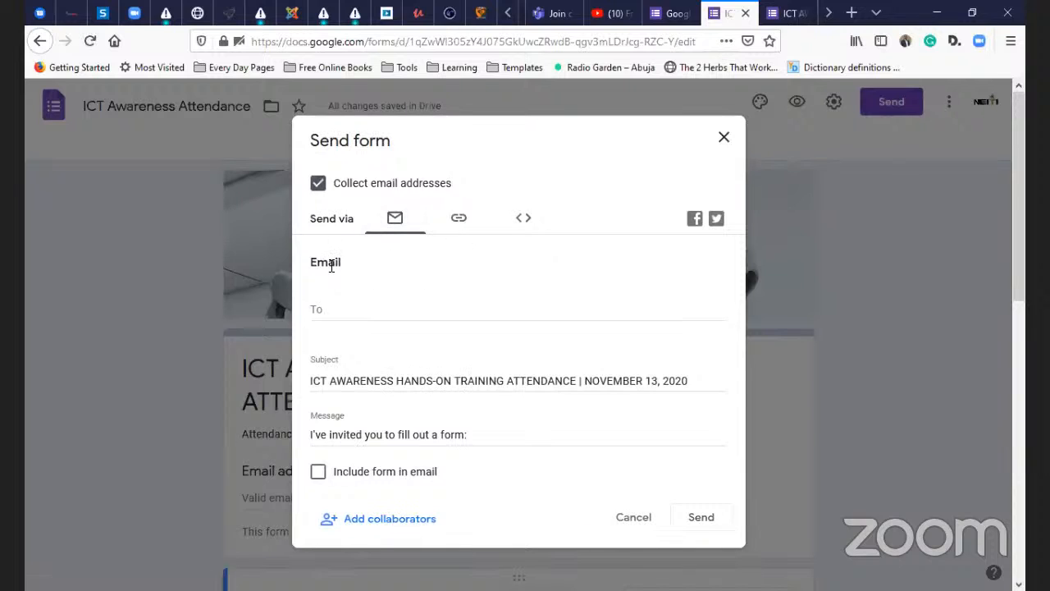
click(345, 315)
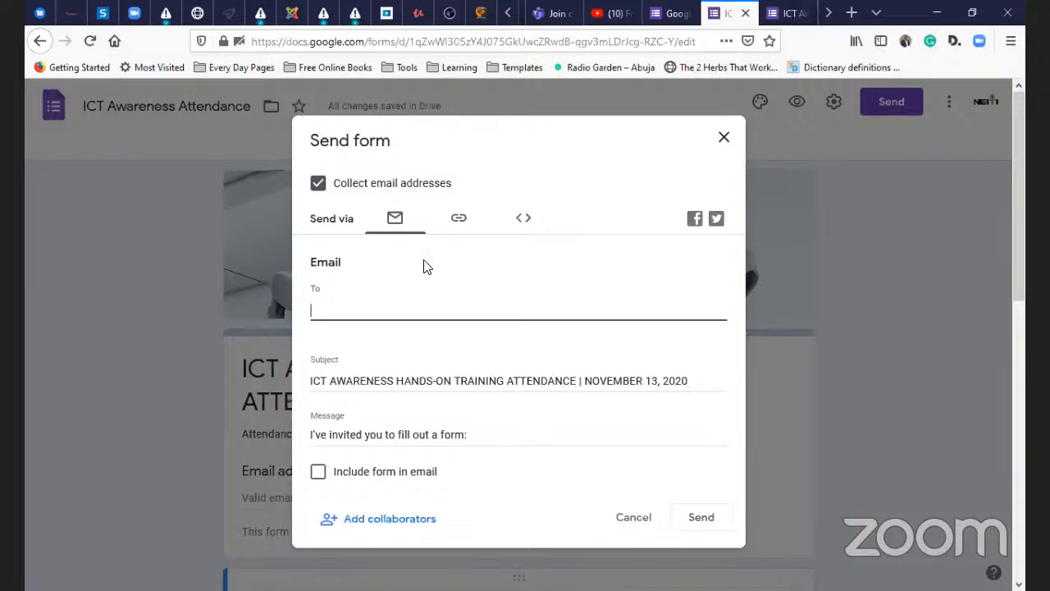
click(458, 223)
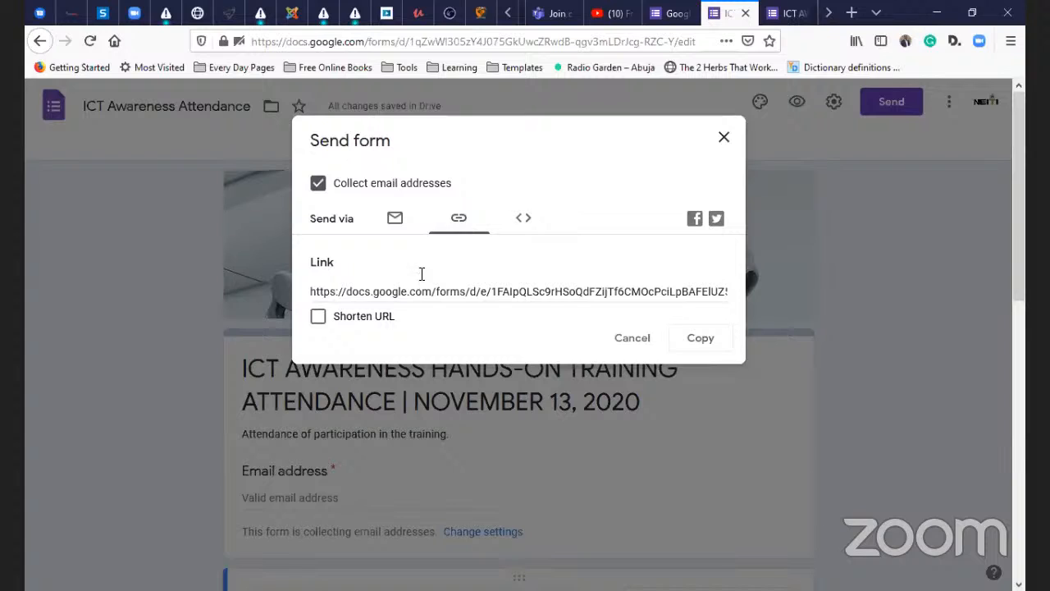
click(322, 325)
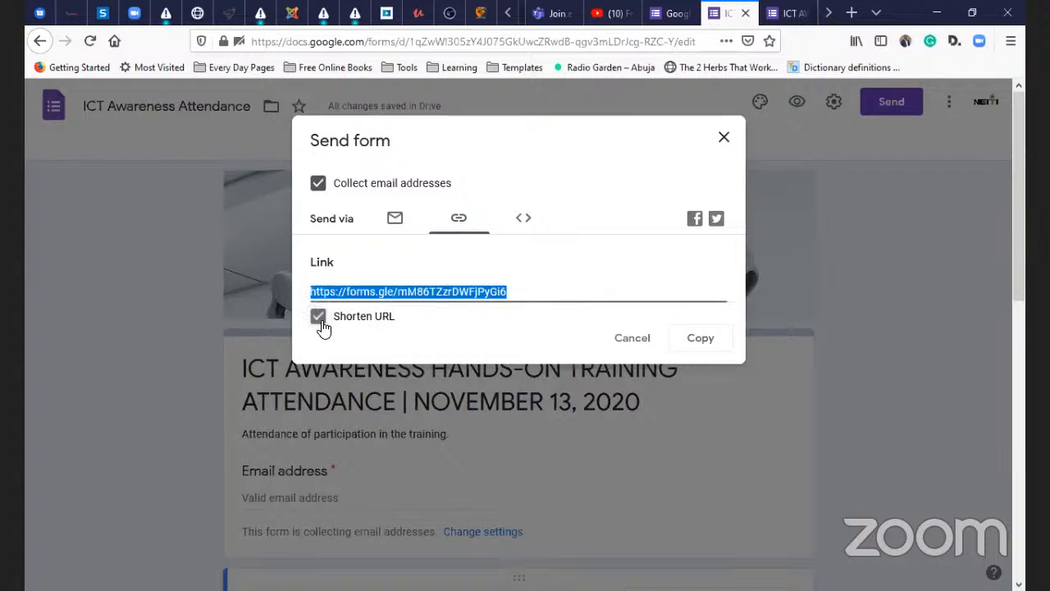
right_click(414, 292)
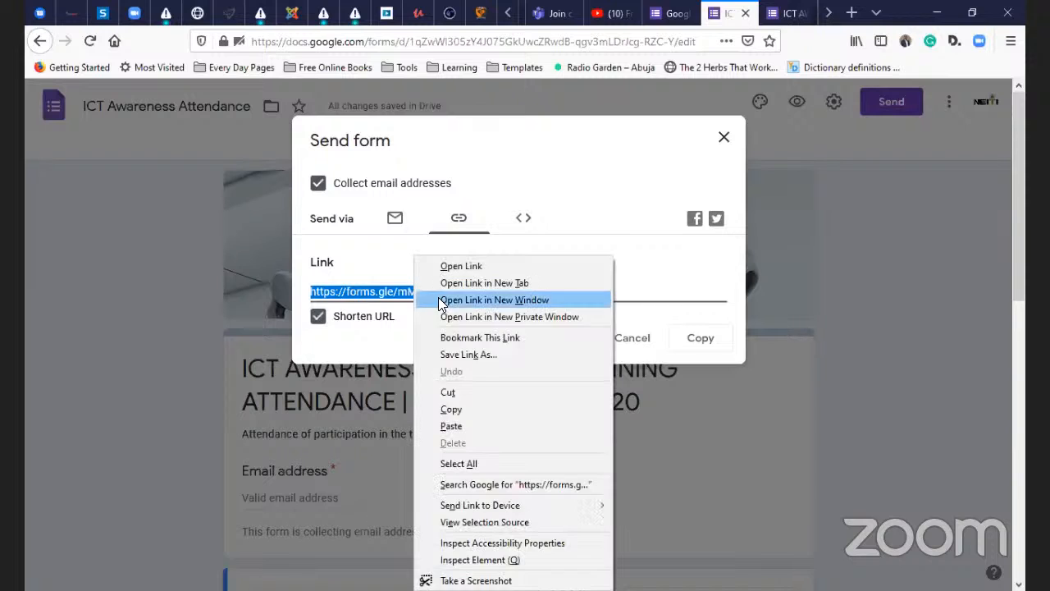
click(466, 408)
click(513, 283)
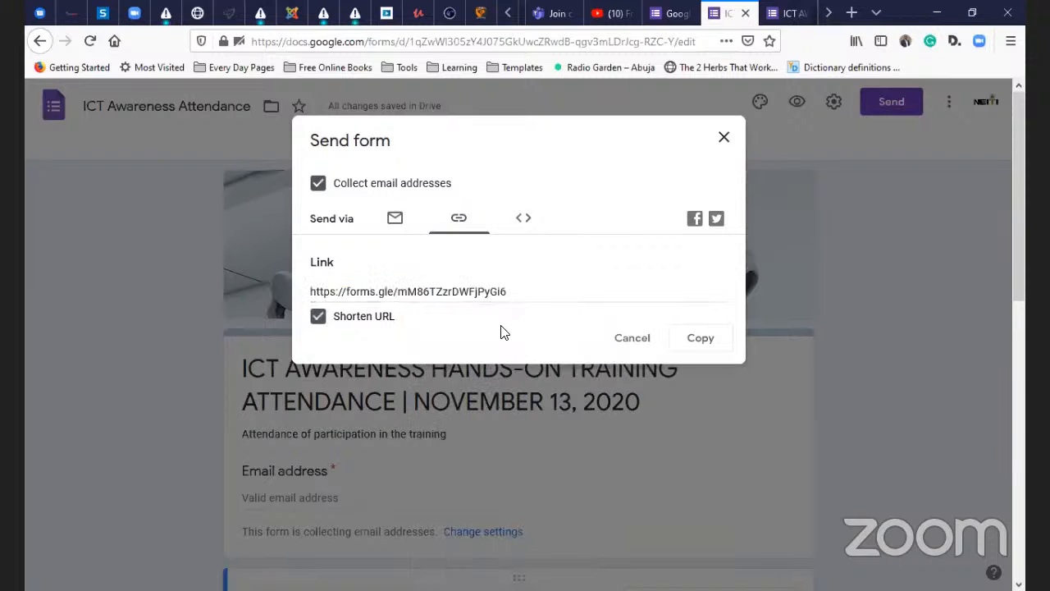
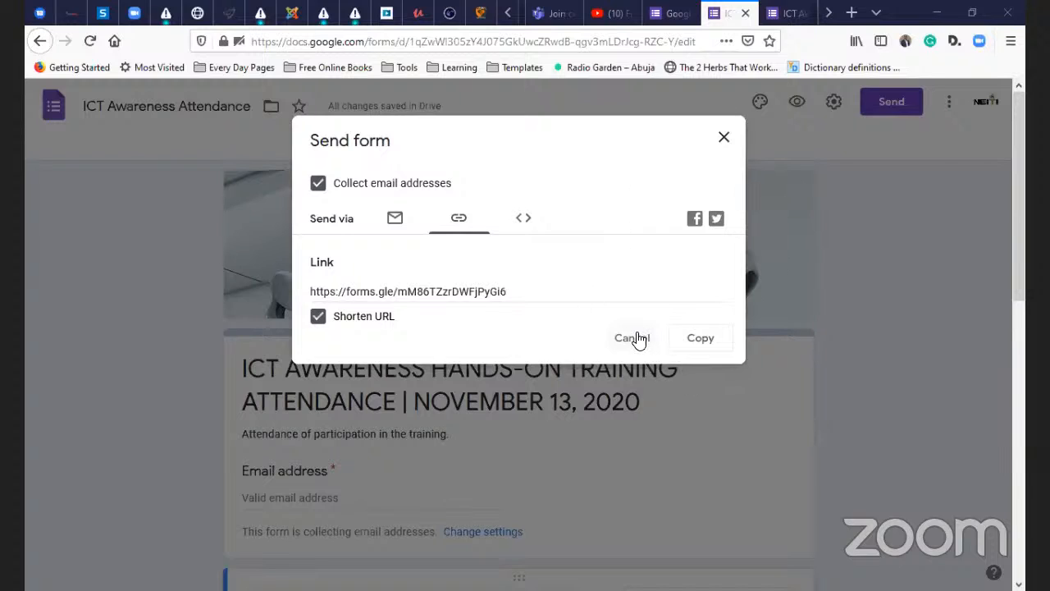
- Reopen Send, shorten the link, then show and select the 640 × 1780 px embed HTML code
click(724, 137)
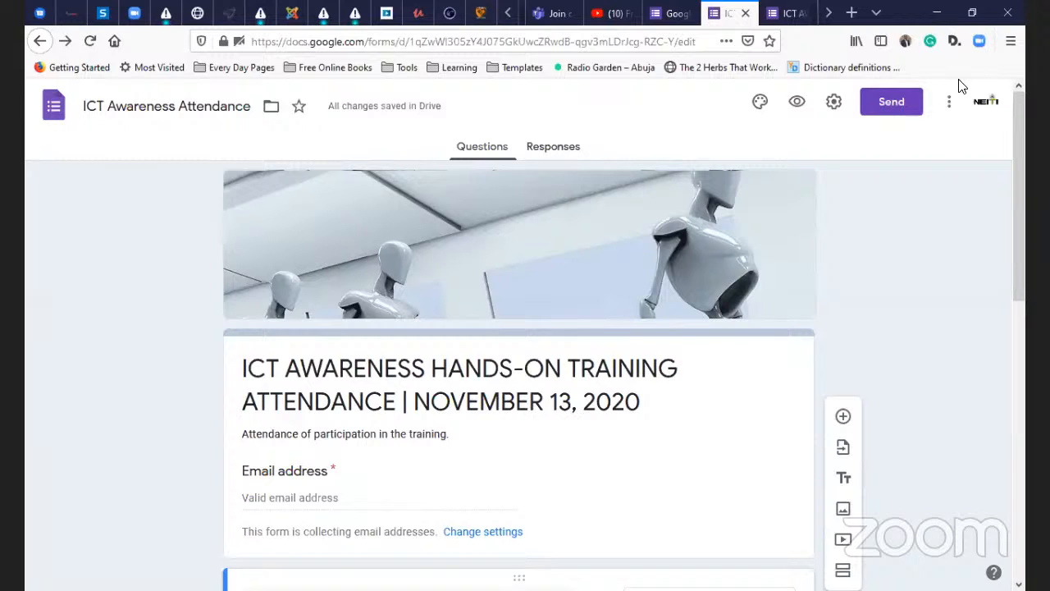
click(875, 101)
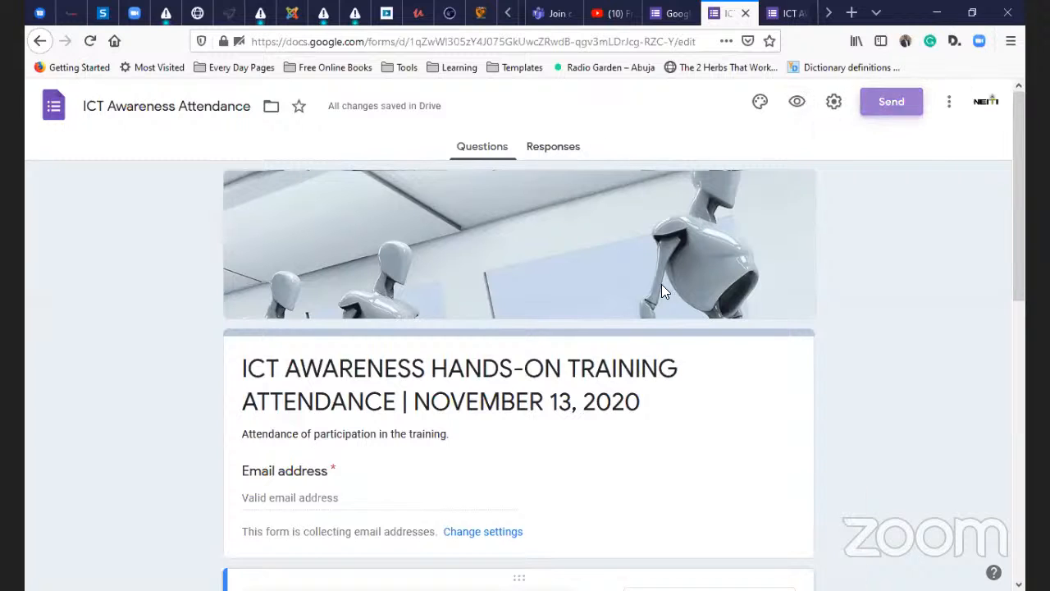
click(454, 219)
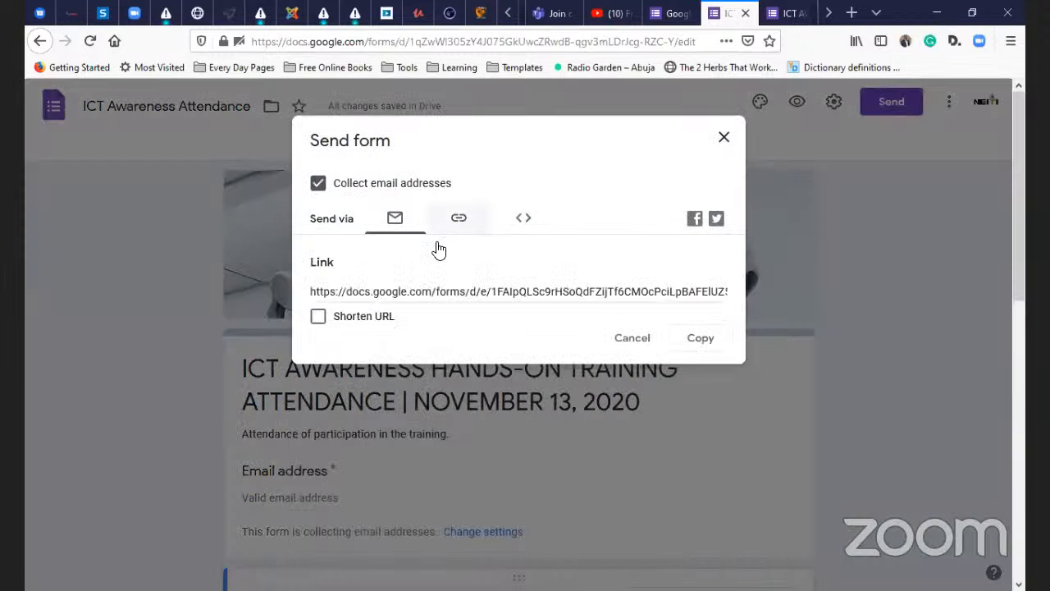
click(320, 320)
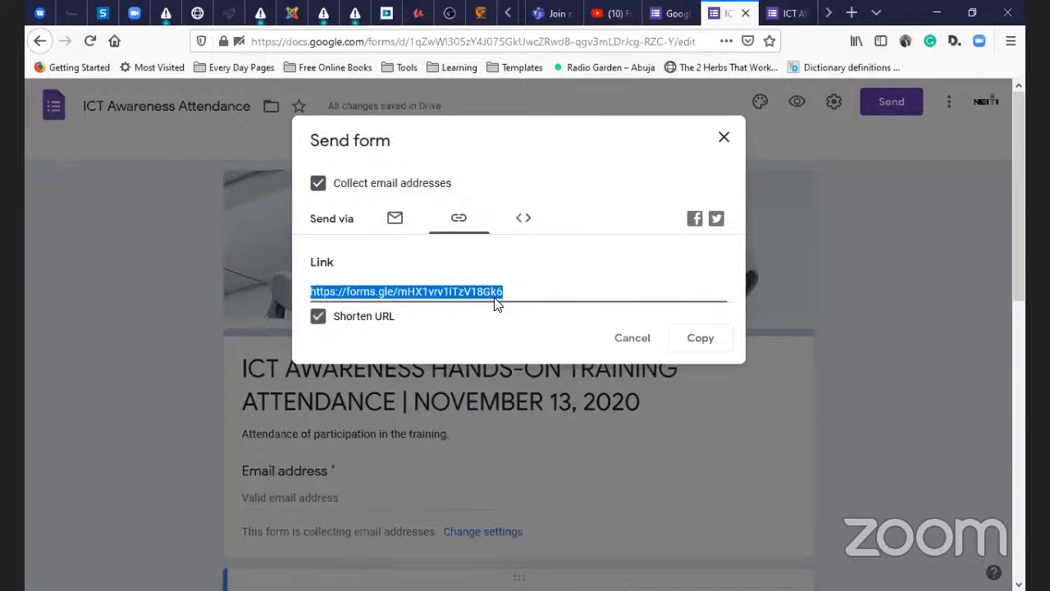
click(523, 220)
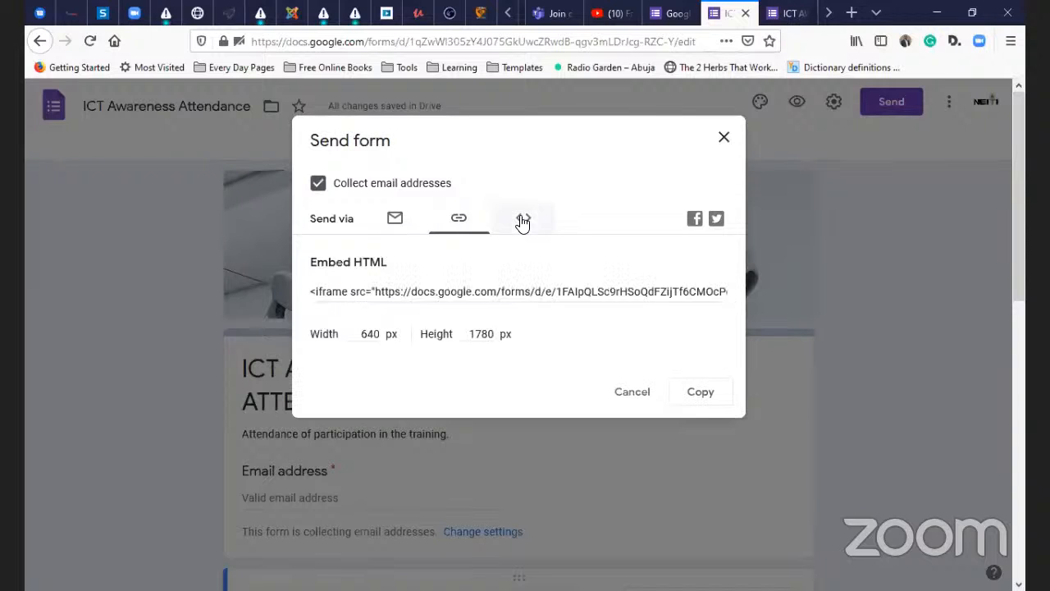
click(421, 291)
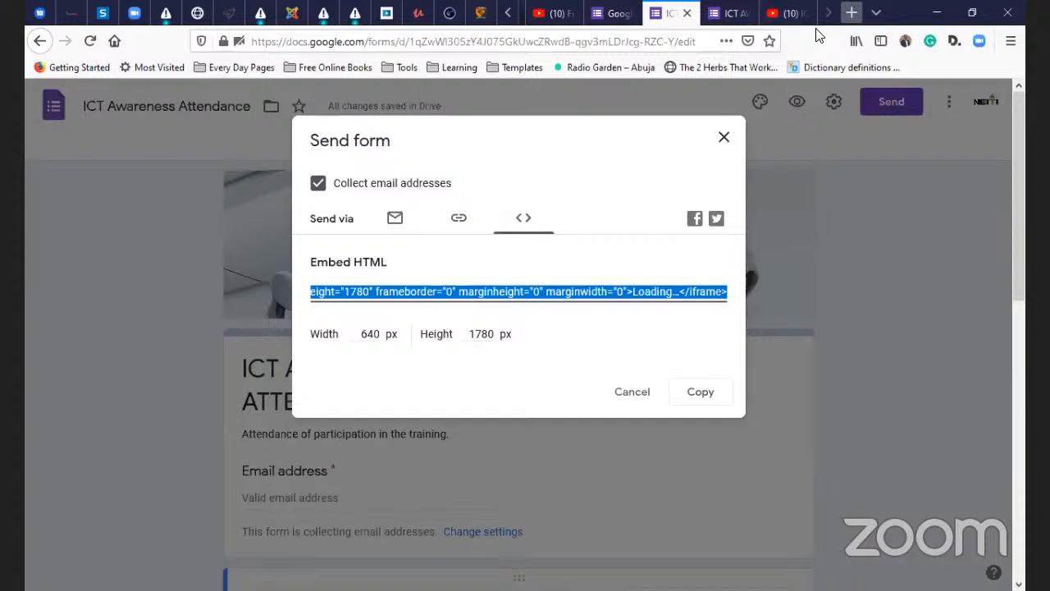
click(851, 12)
text(ncsabuja.org.ng/)
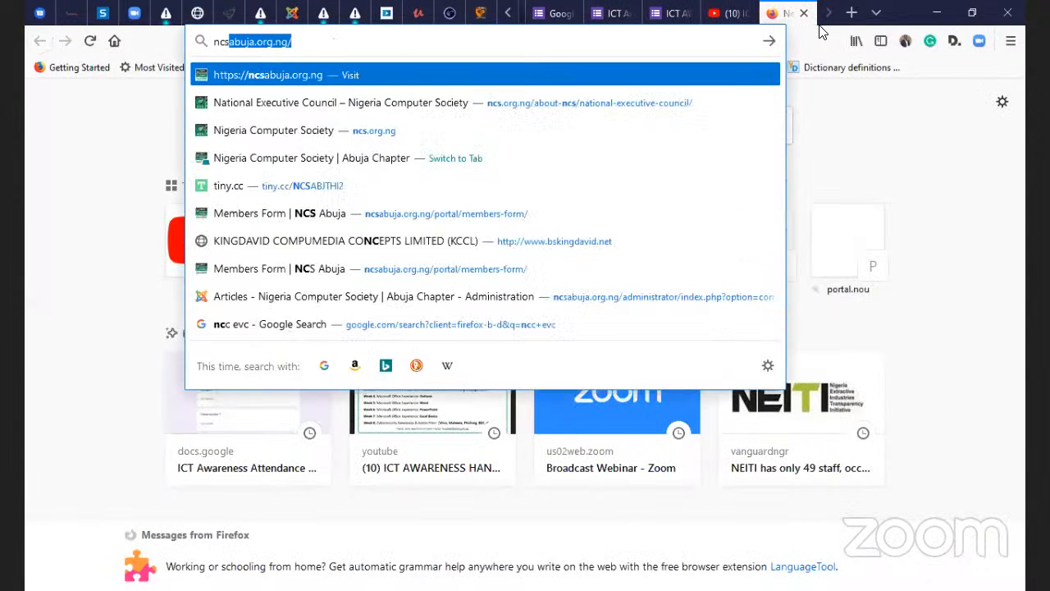
key(Return)
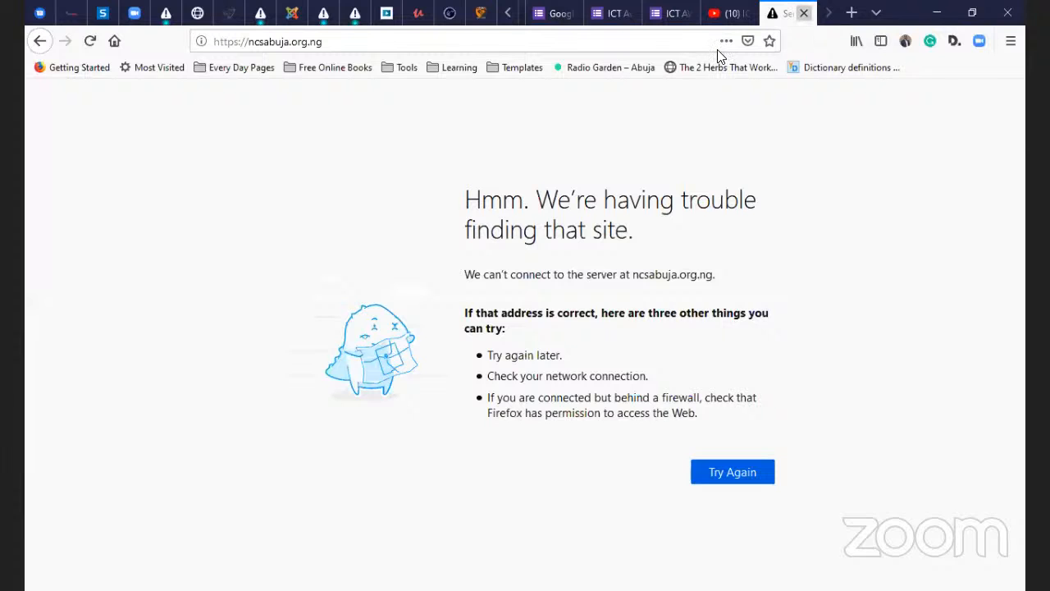
click(804, 13)
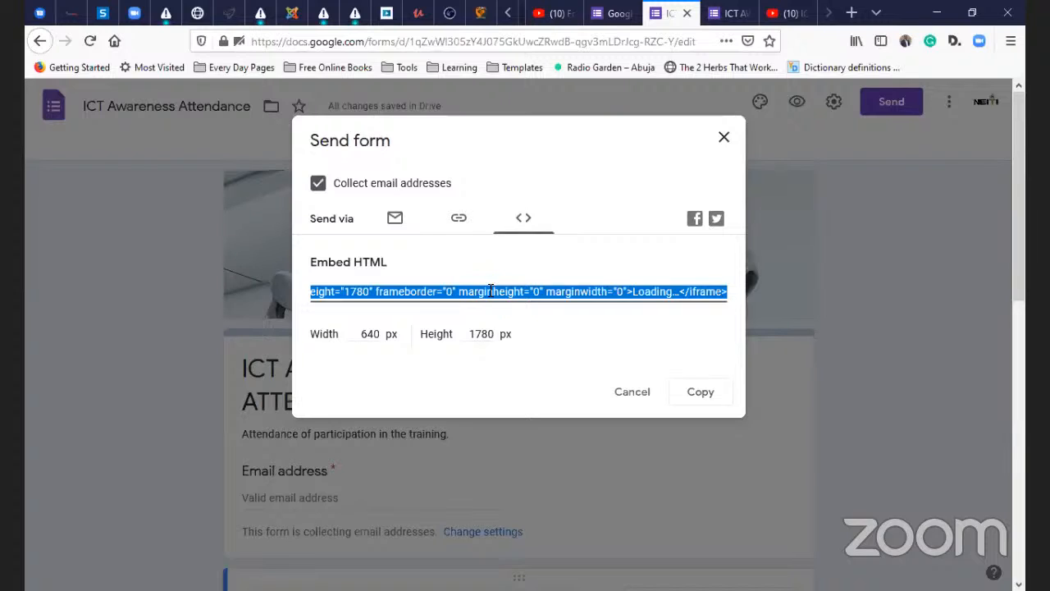
- Switch between the short link and embed code, selecting the code and the Width field
click(455, 220)
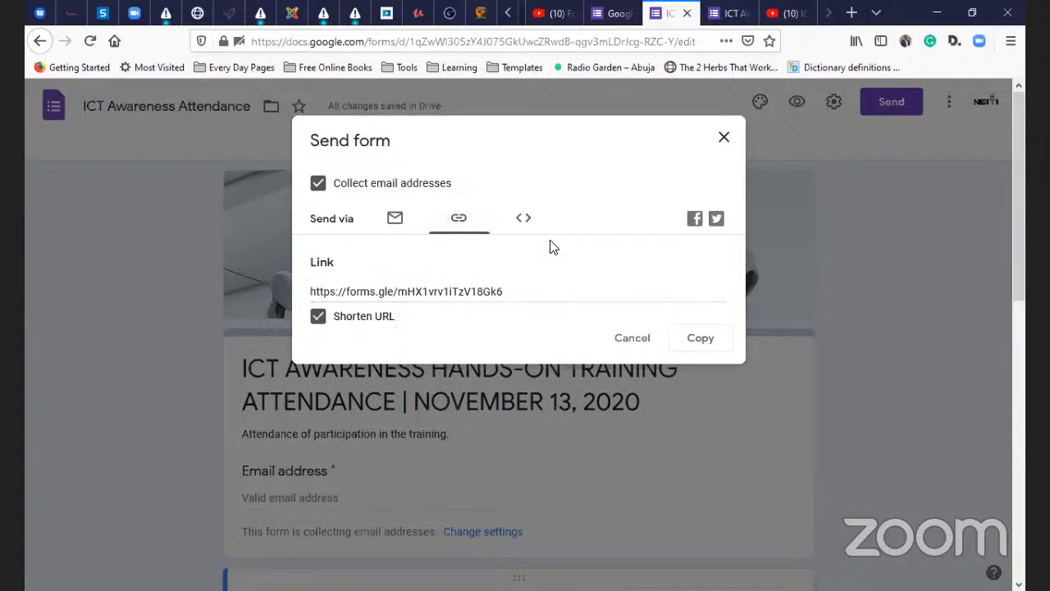
click(522, 220)
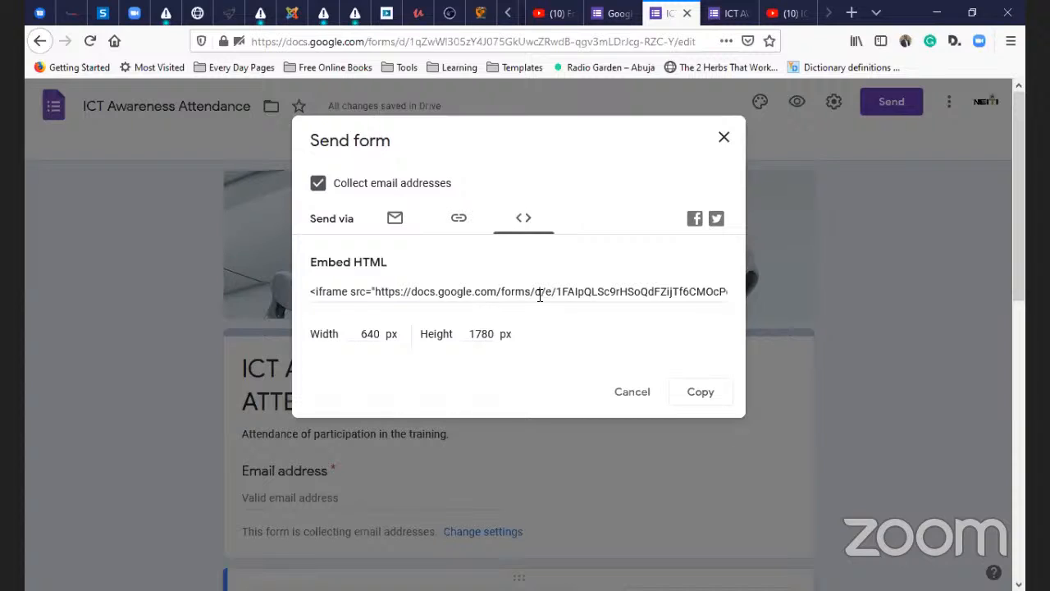
click(537, 293)
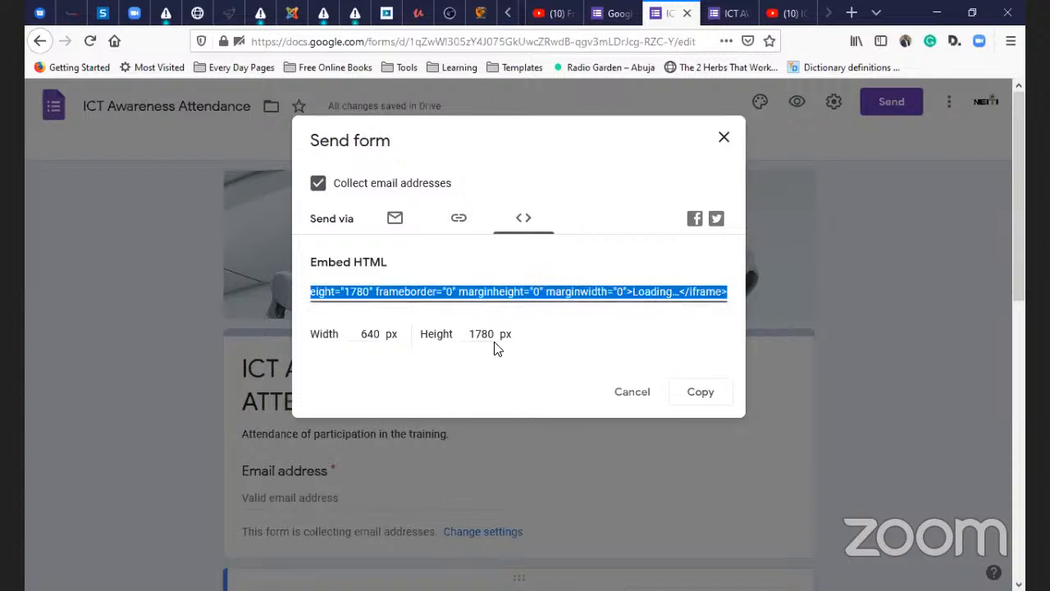
click(369, 334)
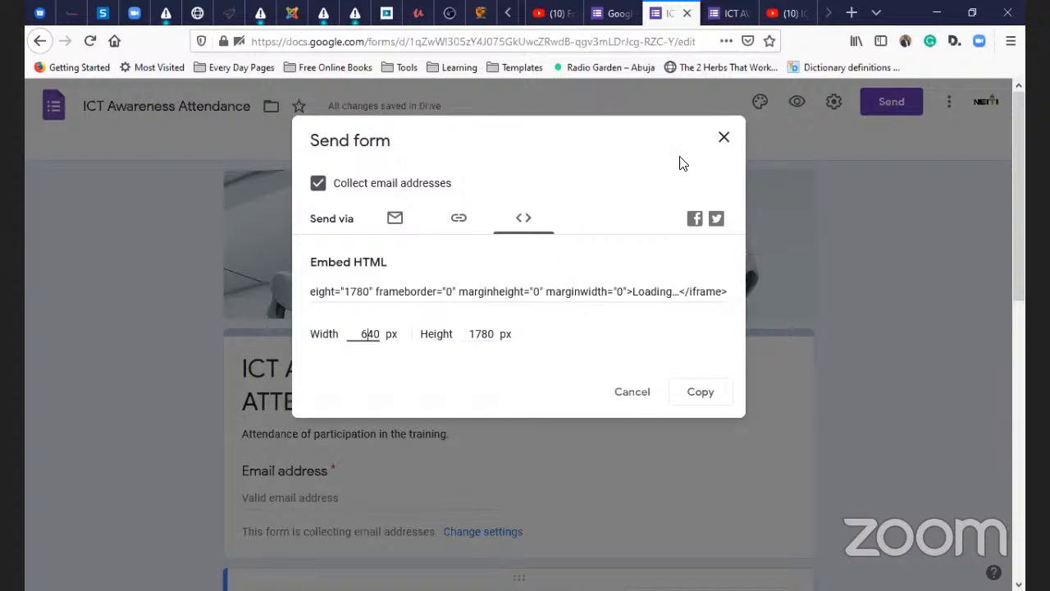
- Close and reopen the Send dialog, view the link and embed options, then close it
click(721, 141)
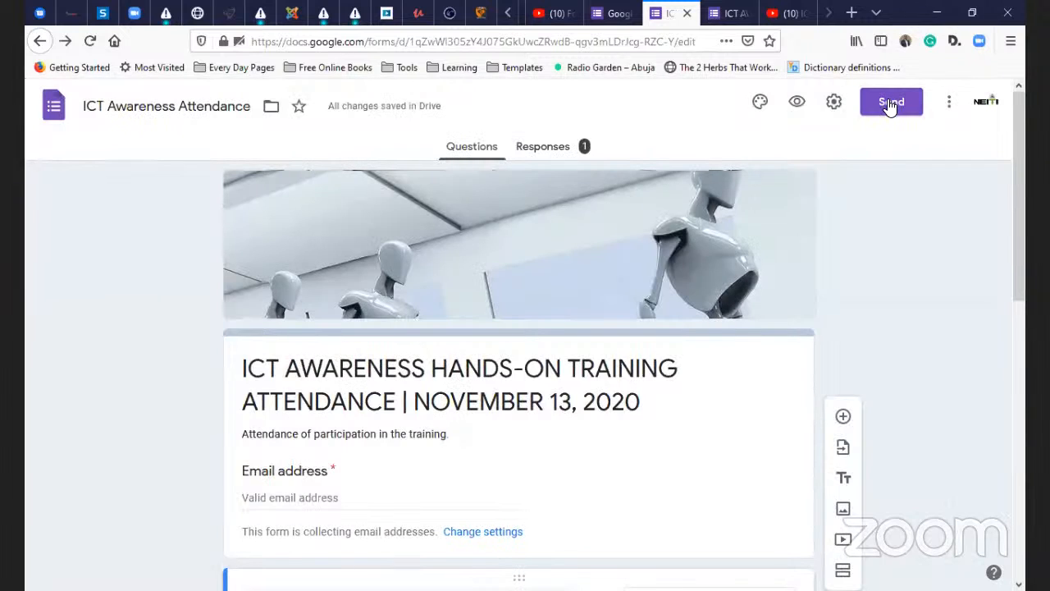
click(890, 105)
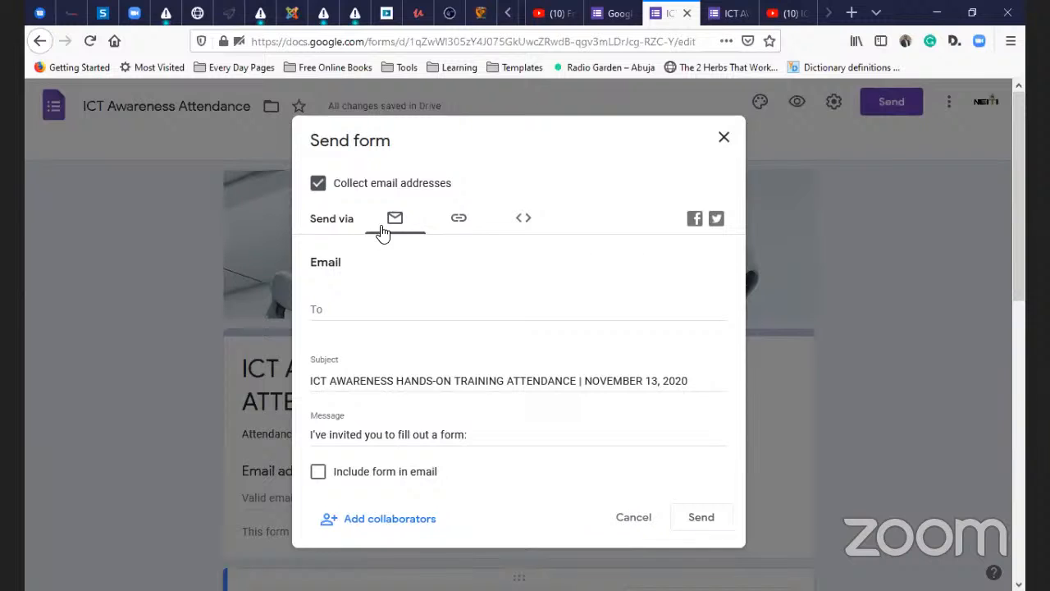
click(465, 219)
click(525, 217)
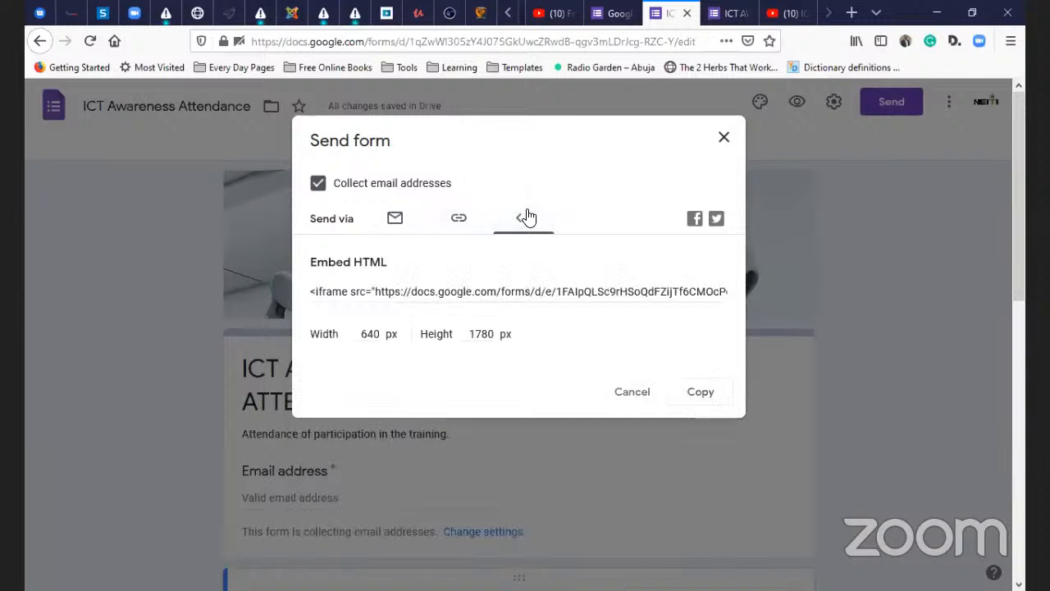
click(625, 402)
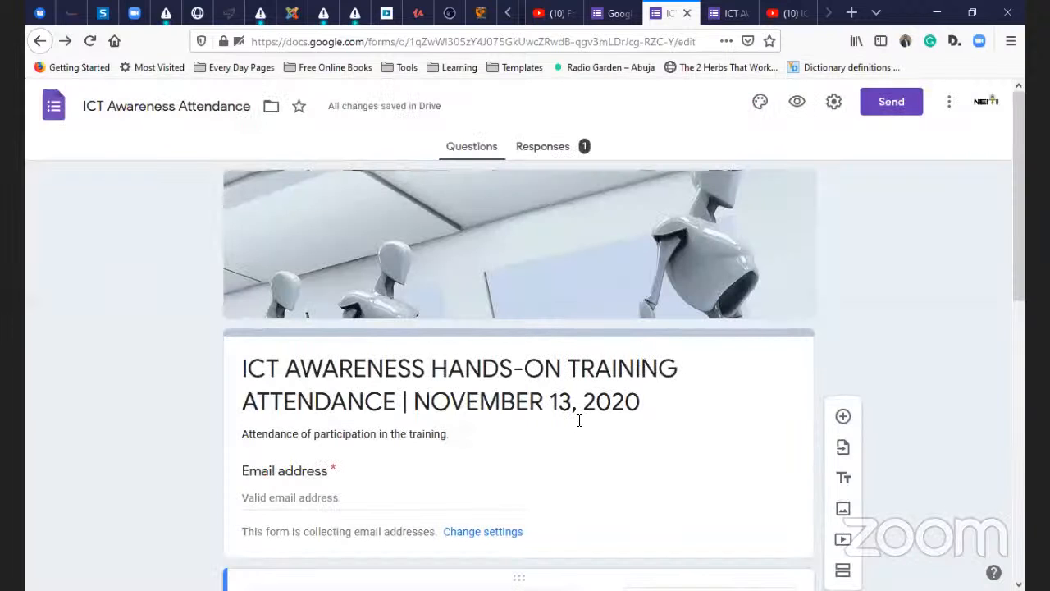
- Open Responses and scroll through the Gender and ICT Skill level summary charts for the 1 response
click(554, 155)
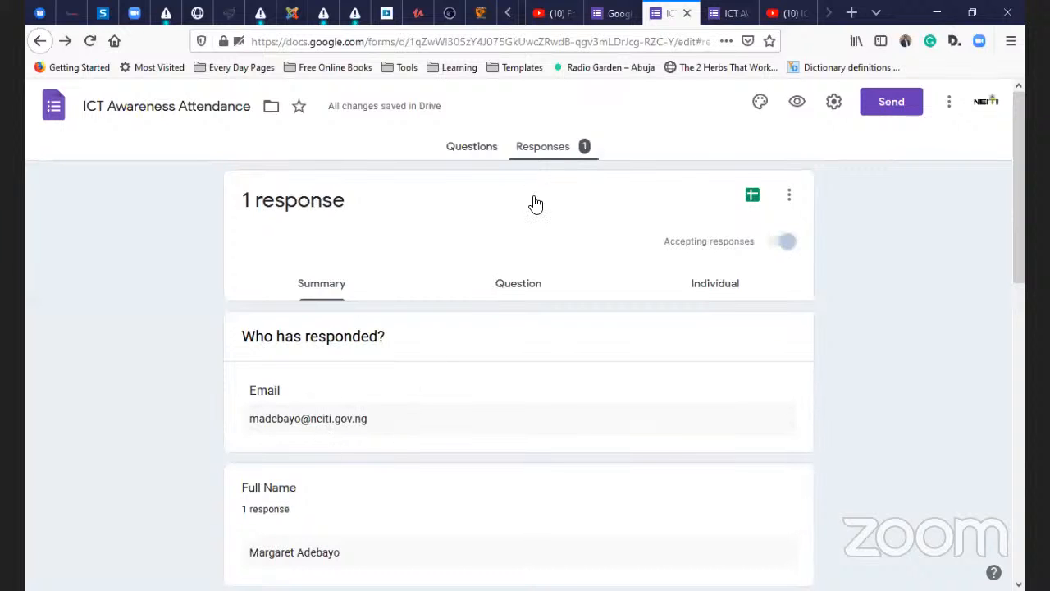
scroll(506, 260, down, 1)
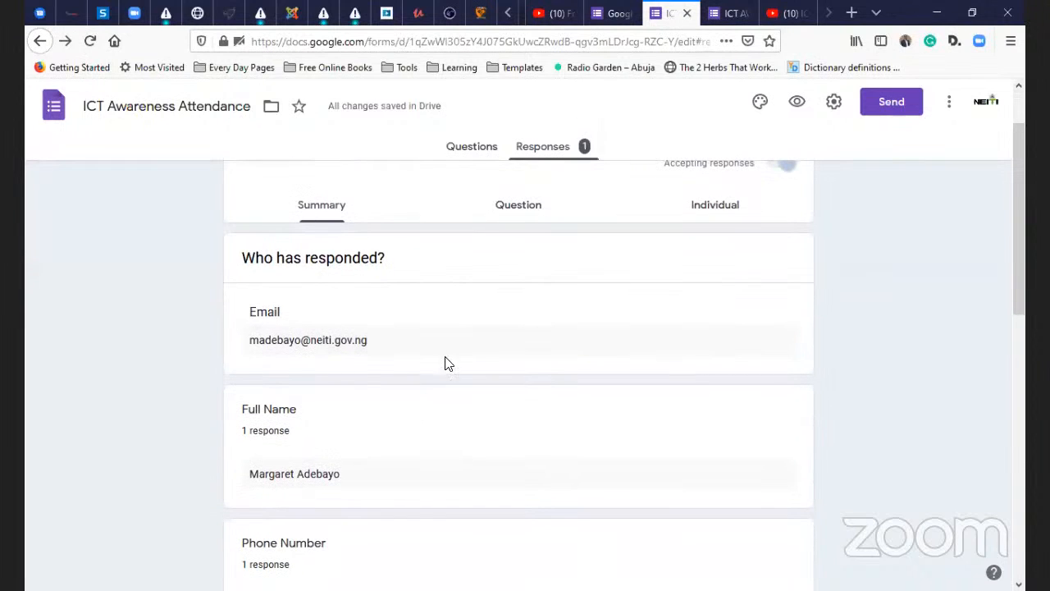
scroll(467, 357, up, 1)
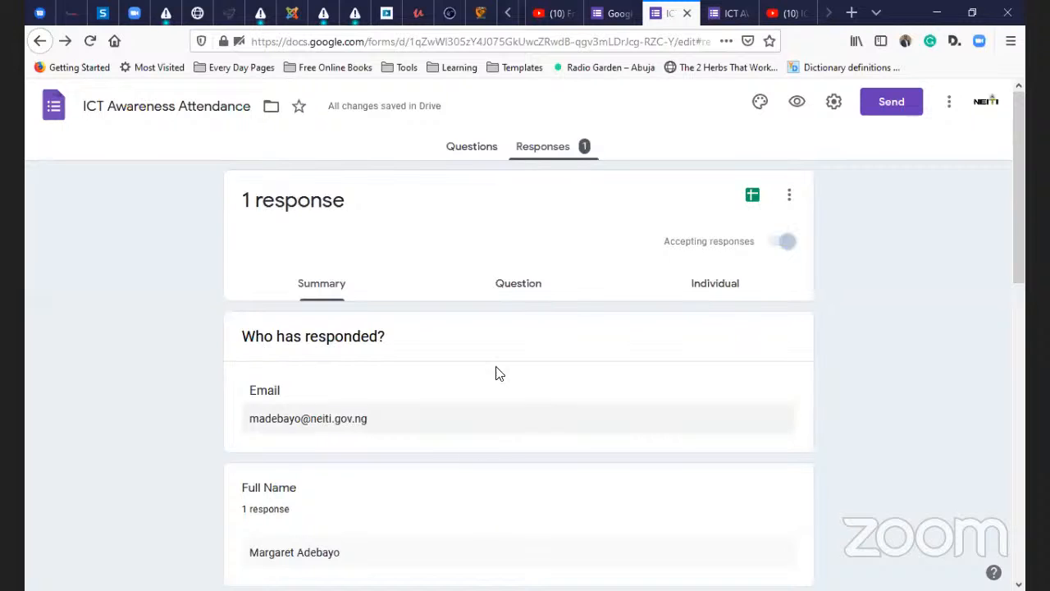
scroll(423, 377, down, 1)
scroll(410, 345, down, 7)
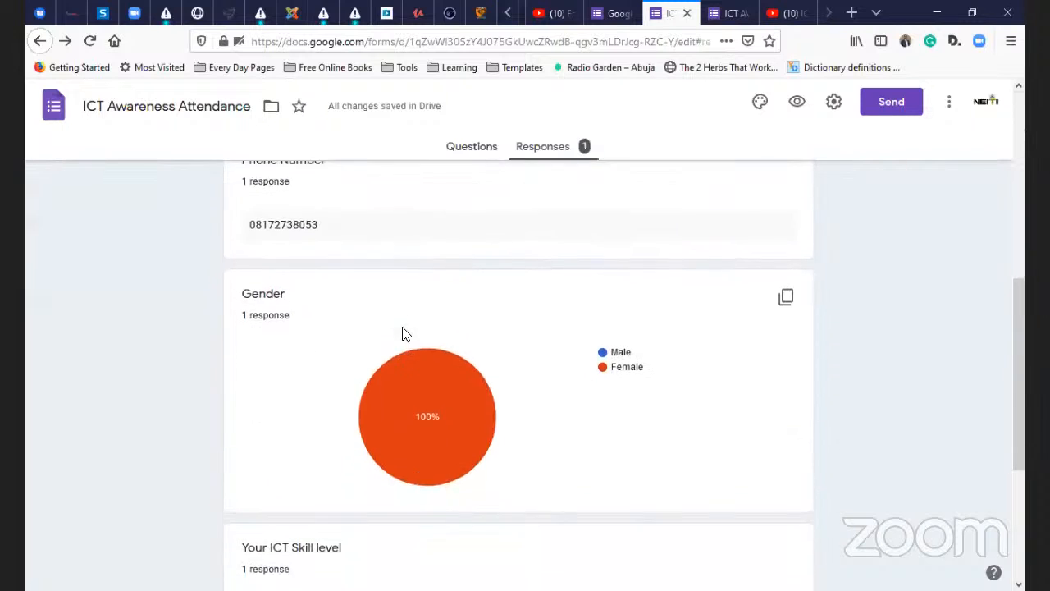
scroll(402, 339, up, 2)
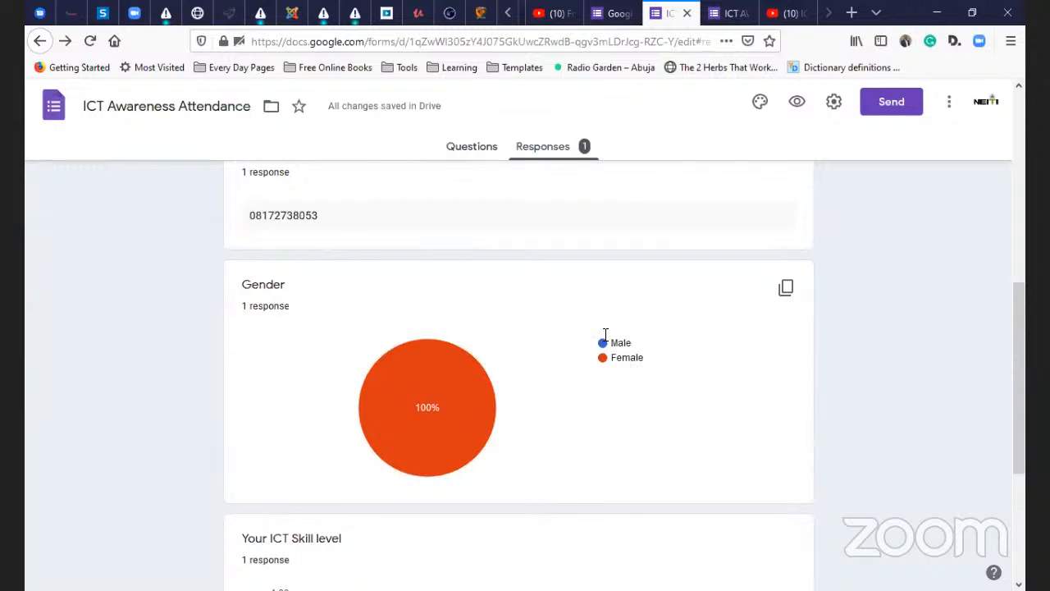
mouse_move(445, 385)
mouse_move(509, 376)
scroll(471, 426, down, 5)
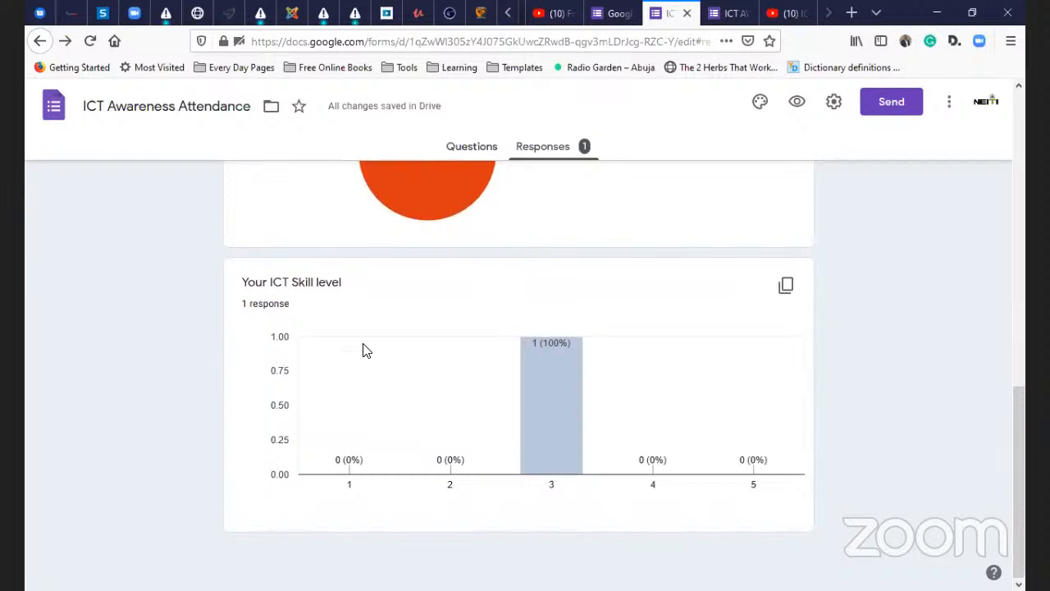
mouse_move(568, 357)
scroll(574, 393, up, 10)
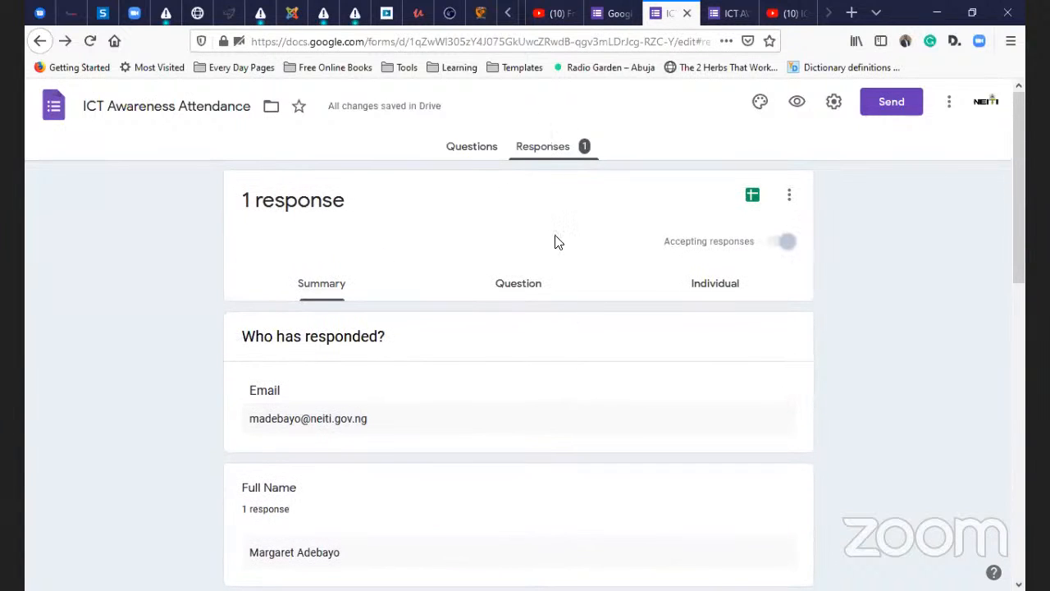
- Switch to the Question view and step through all 4 questions, ending on Gender (Female)
click(507, 283)
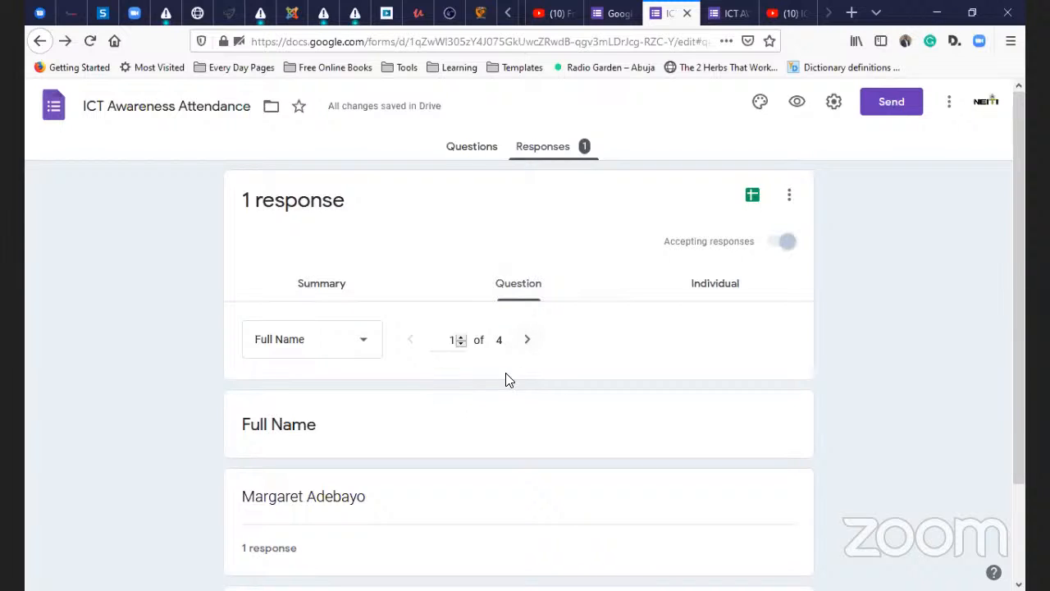
scroll(445, 364, down, 3)
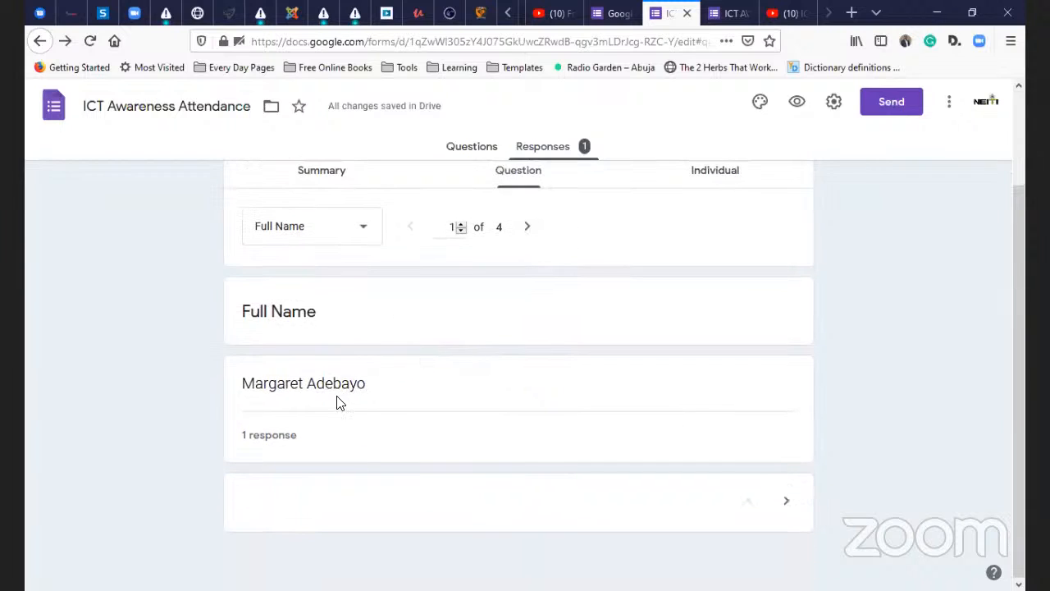
click(529, 233)
click(529, 233)
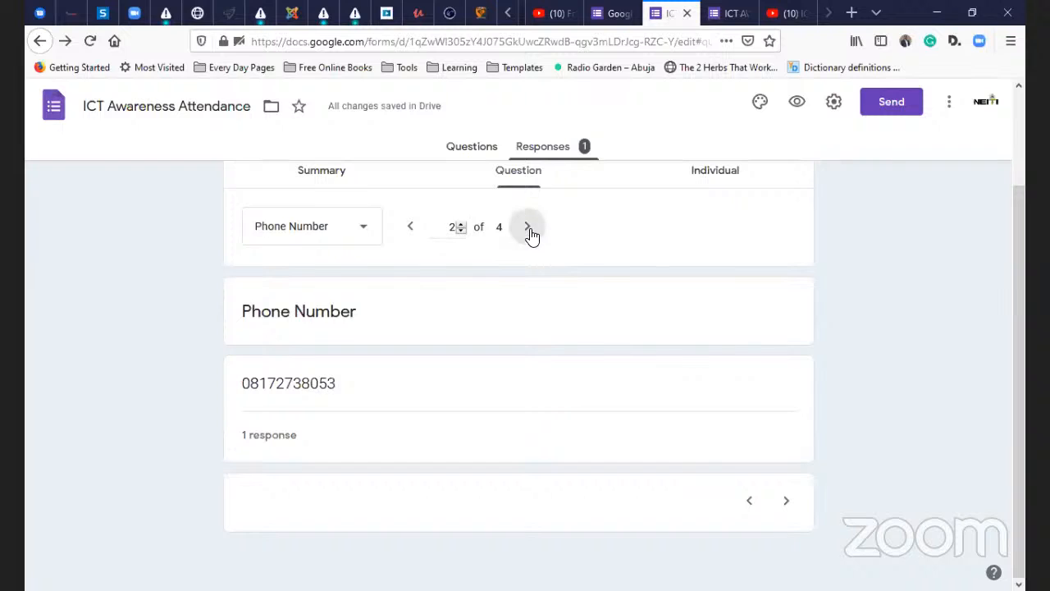
click(529, 233)
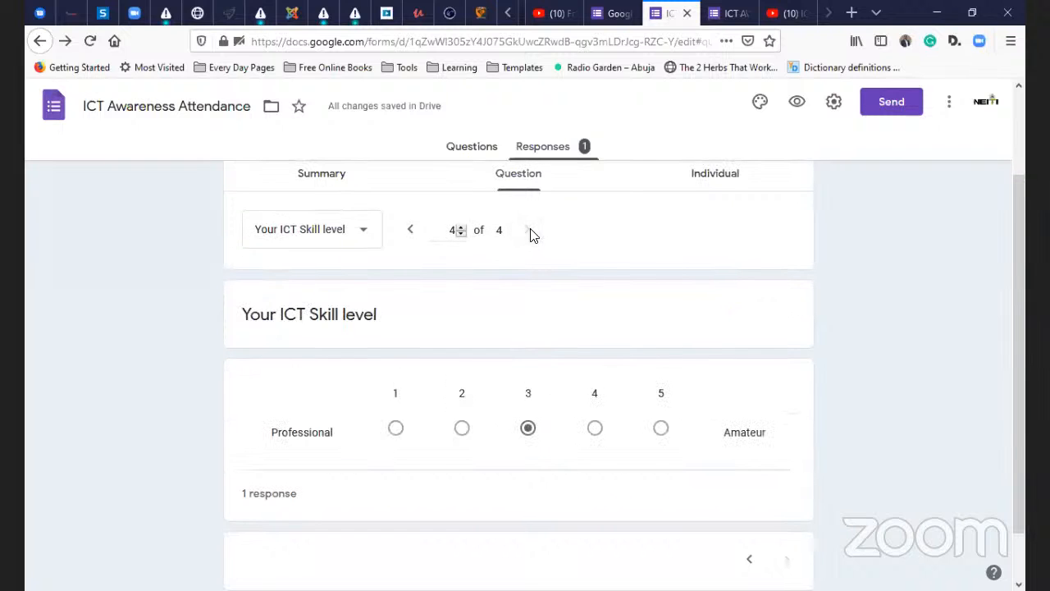
click(407, 239)
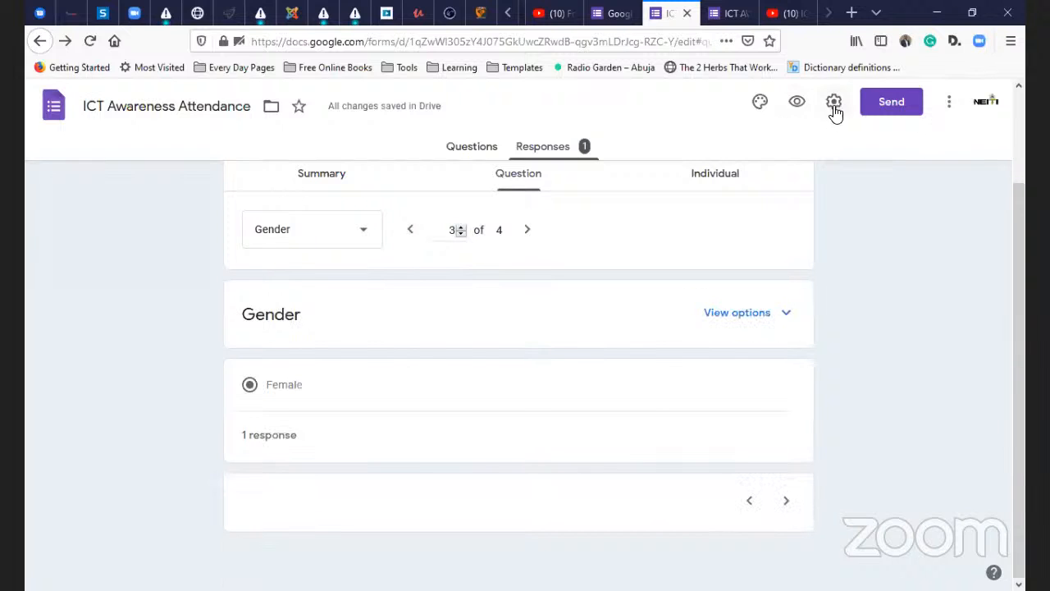
- Preview the form in a new tab and fill in the respondent's email, full name and phone number
click(796, 102)
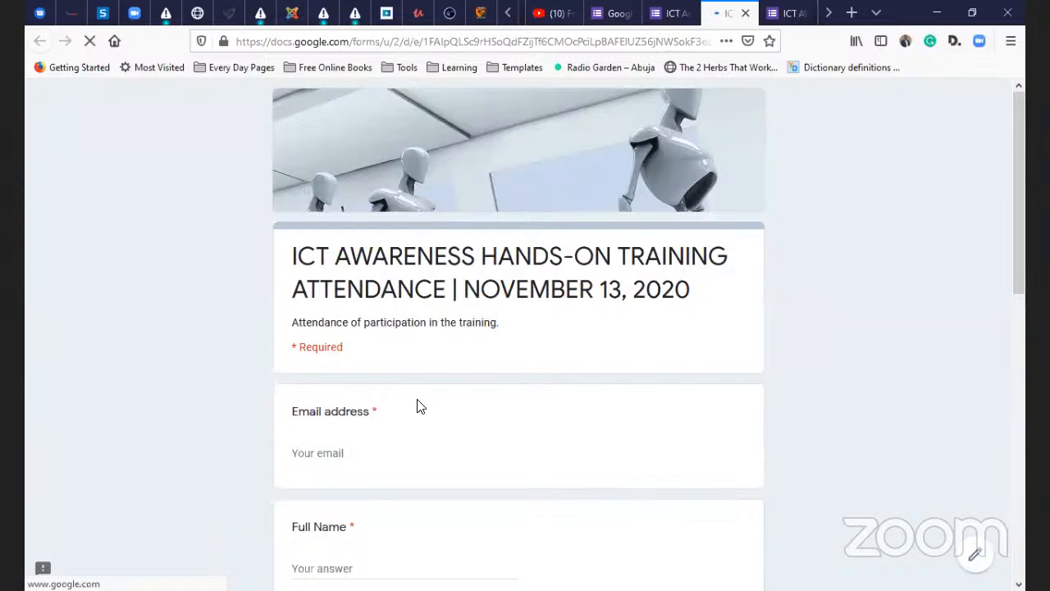
click(310, 453)
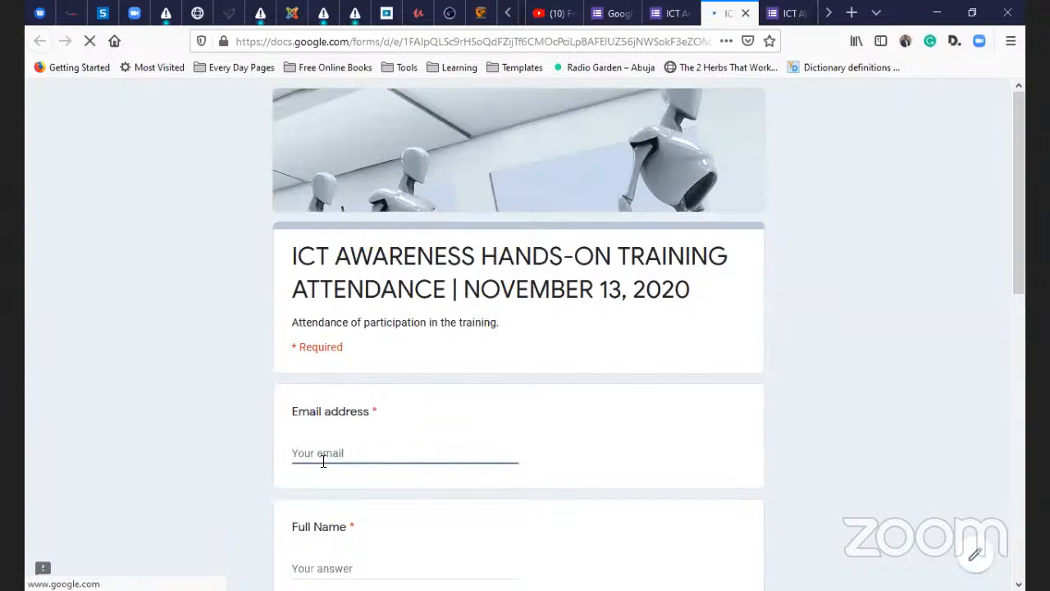
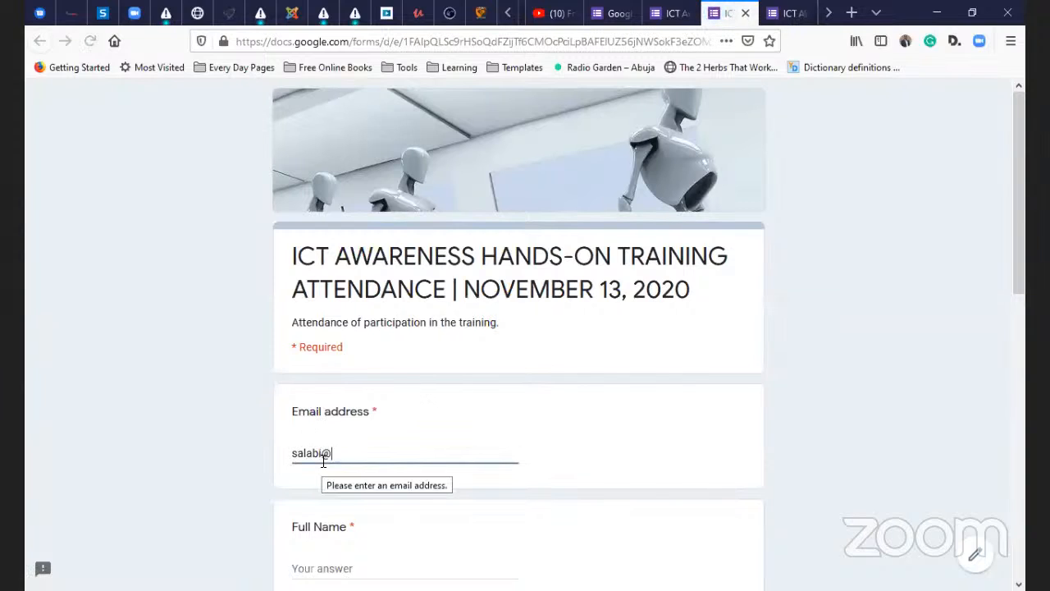
click(366, 568)
scroll(360, 567, down, 2)
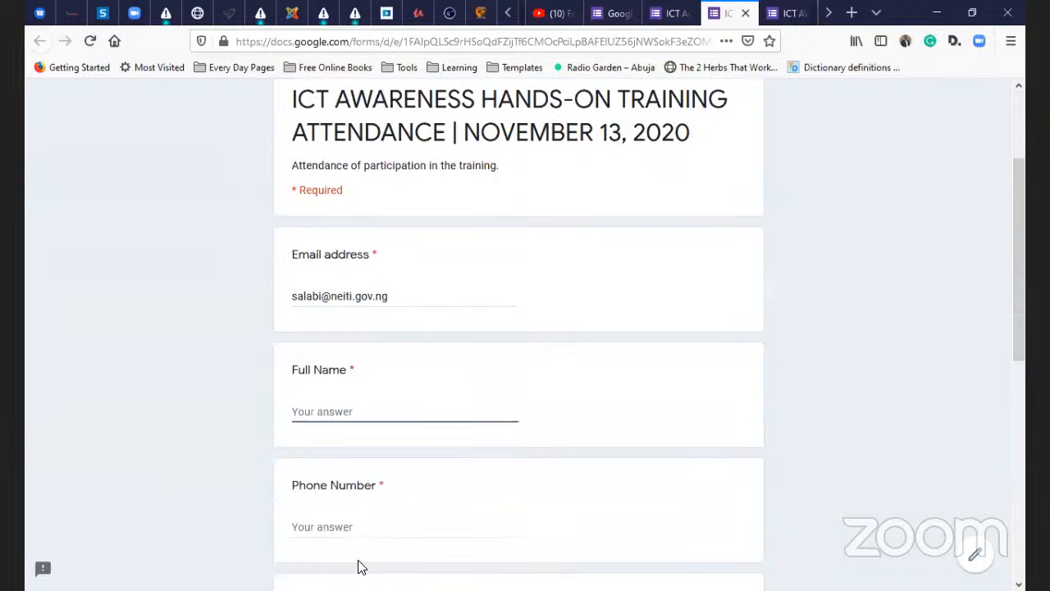
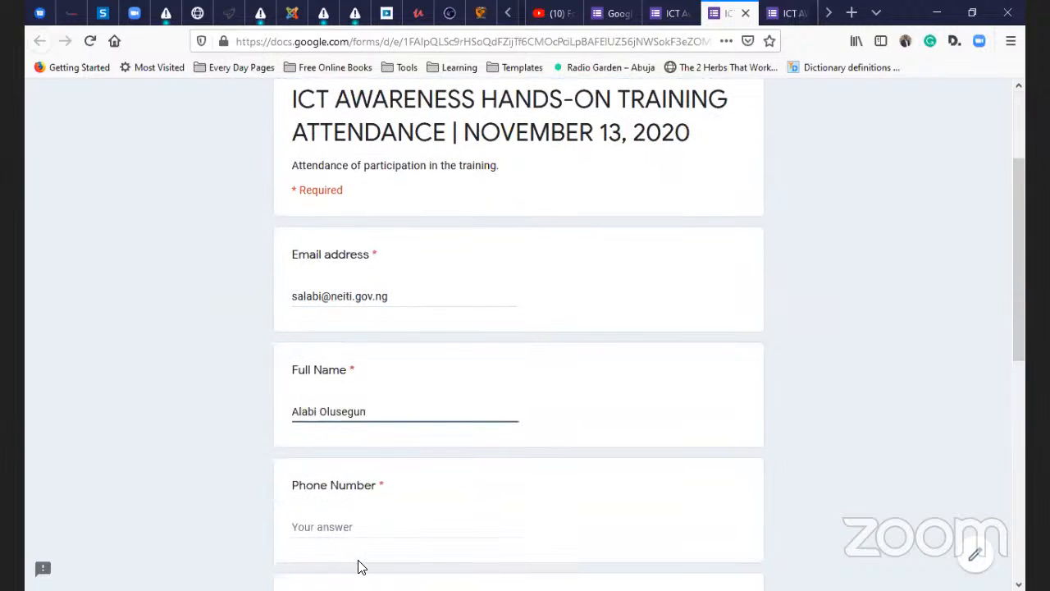
key(Tab)
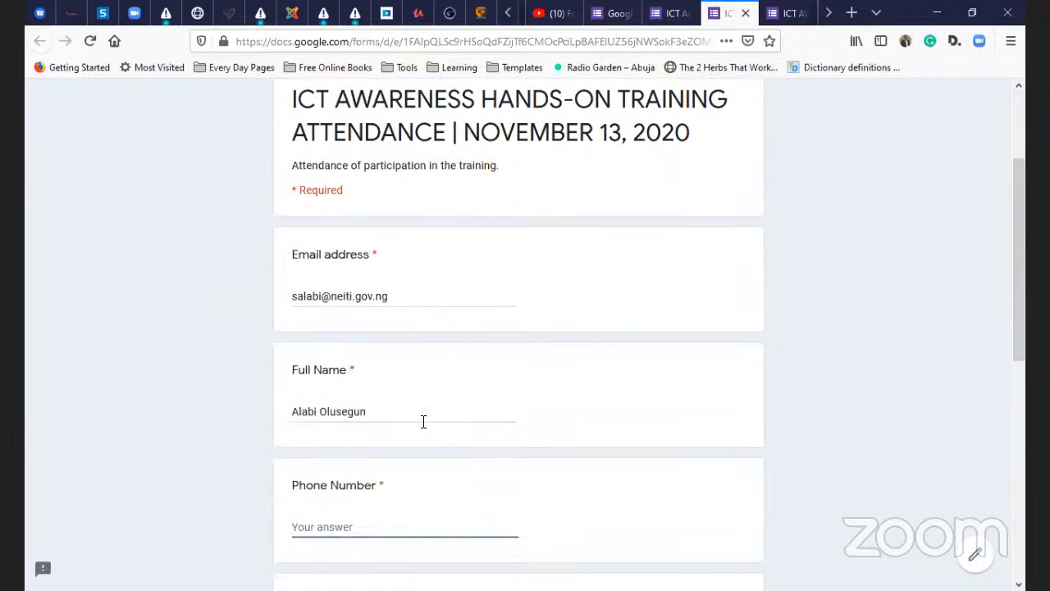
click(423, 412)
text(S.)
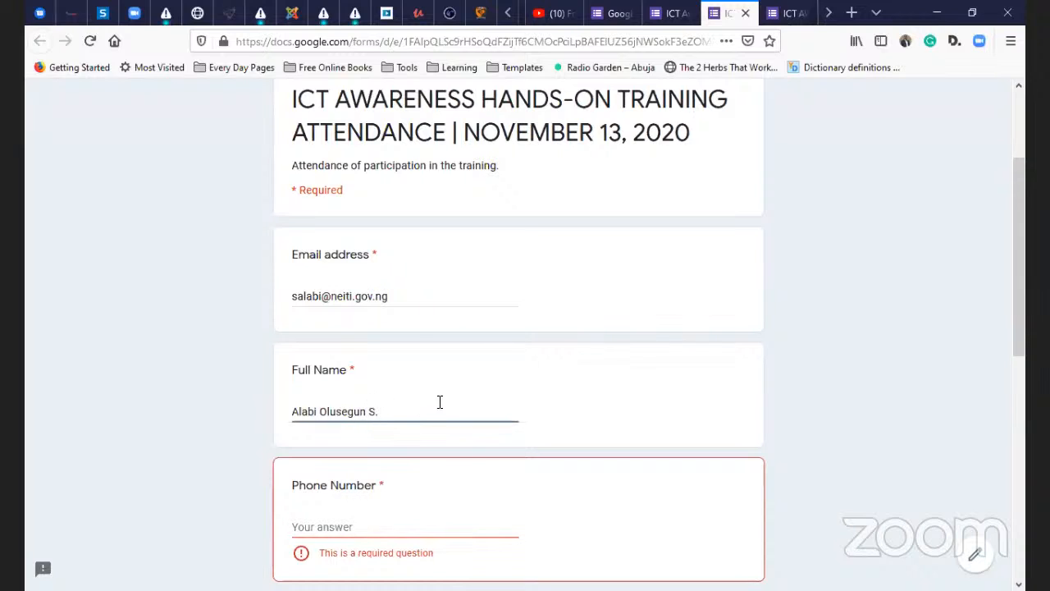
click(353, 520)
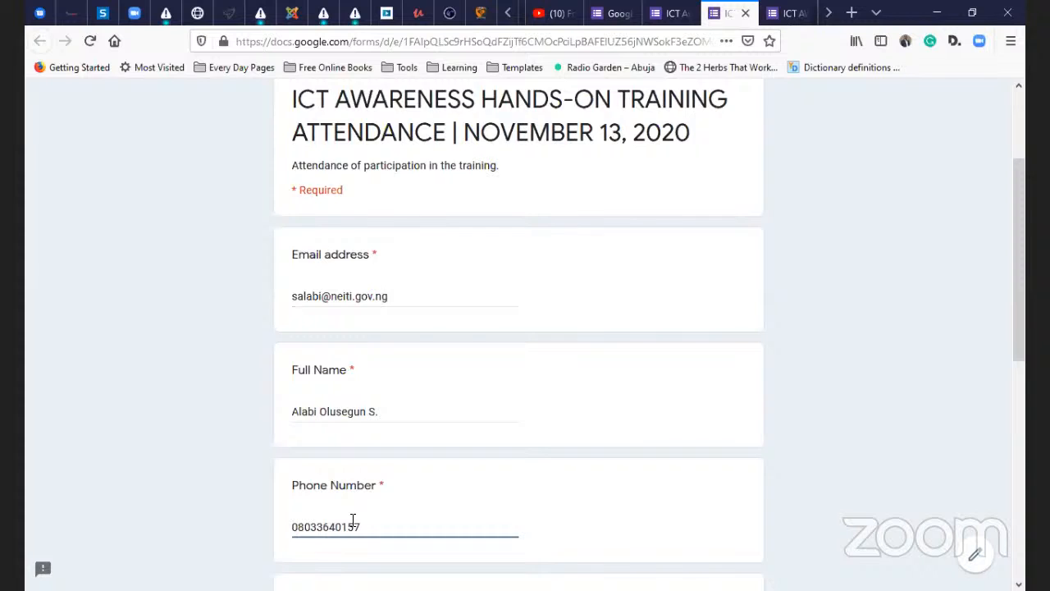
- Answer Male and ICT skill level 1, submit the form, and return to the editor's responses
scroll(345, 500, down, 3)
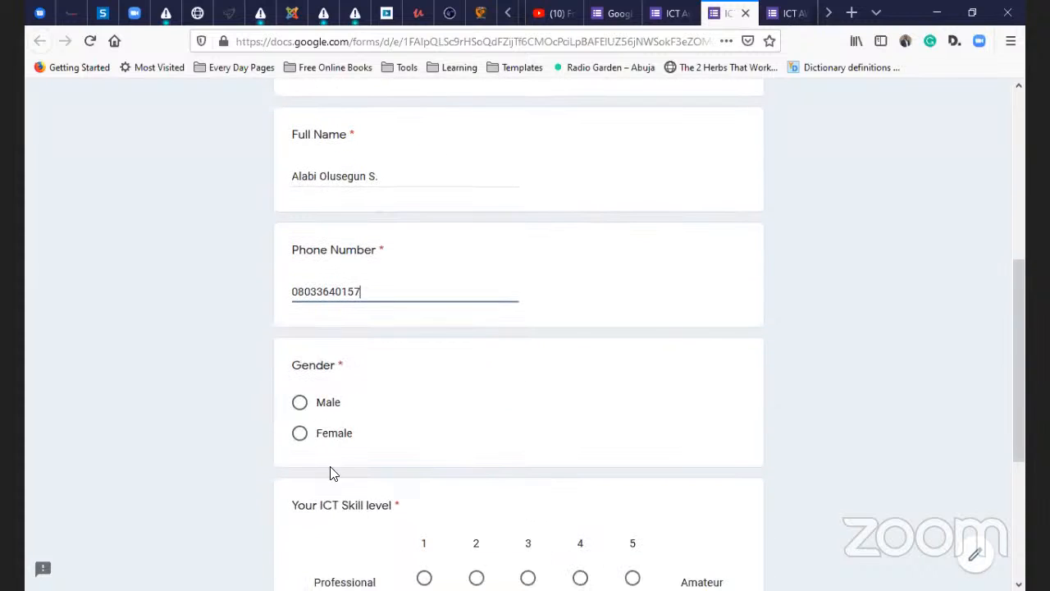
click(303, 410)
scroll(311, 434, down, 3)
scroll(318, 443, down, 1)
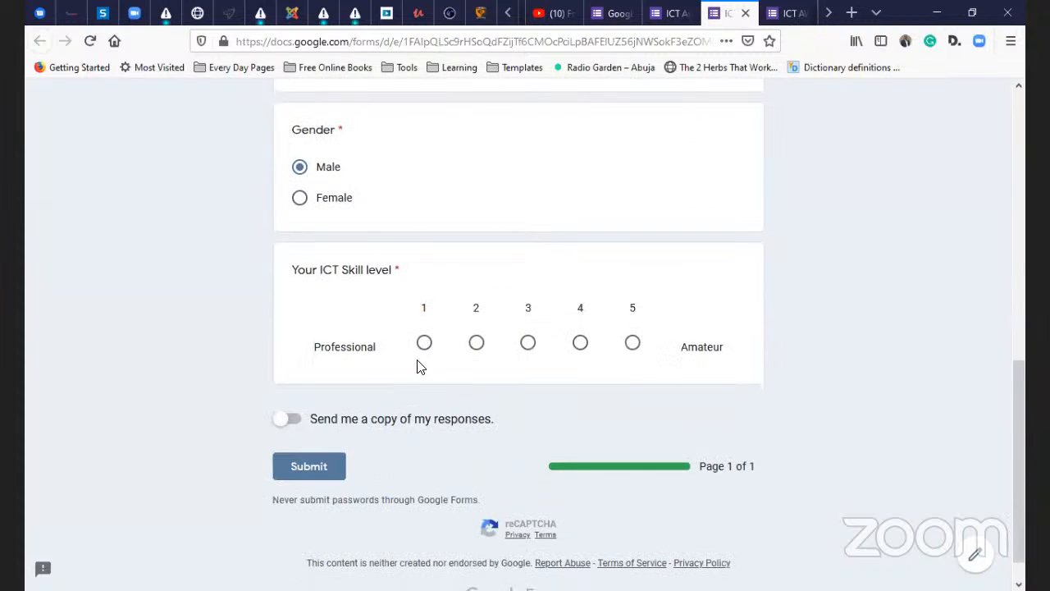
click(291, 420)
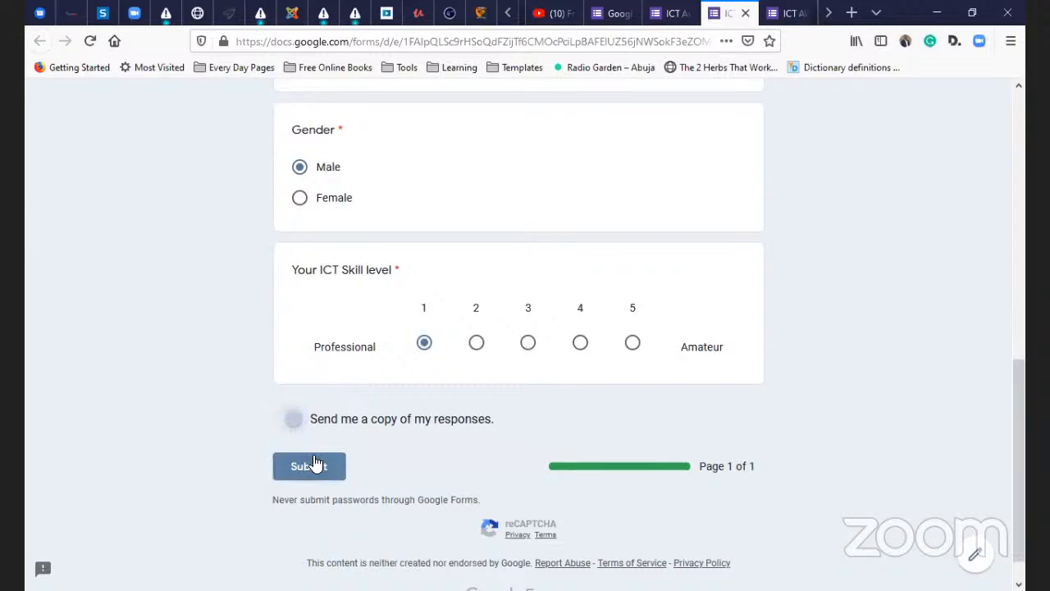
scroll(277, 392, down, 1)
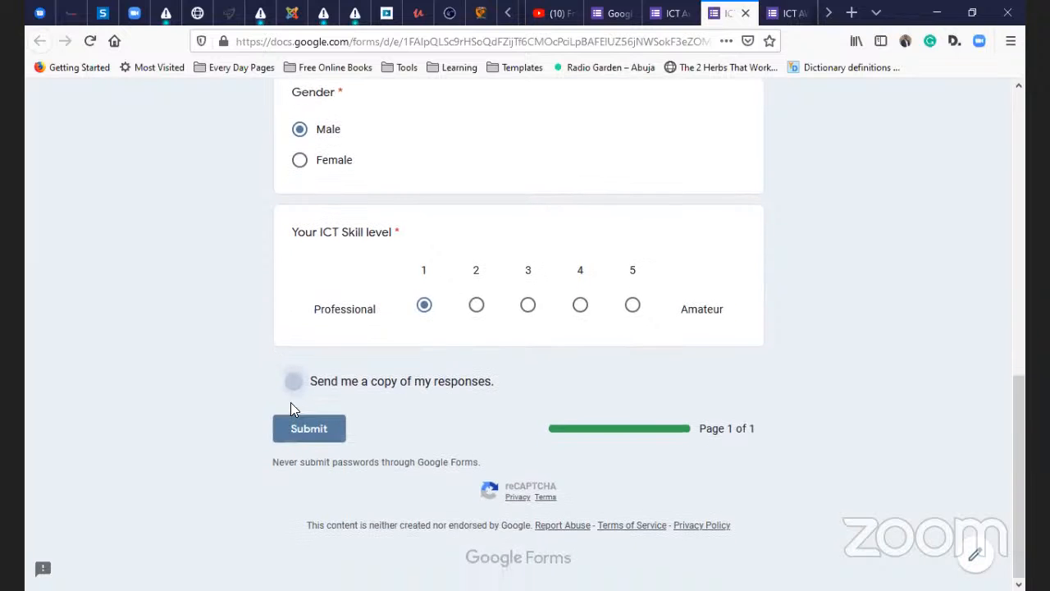
scroll(290, 402, up, 1)
click(322, 510)
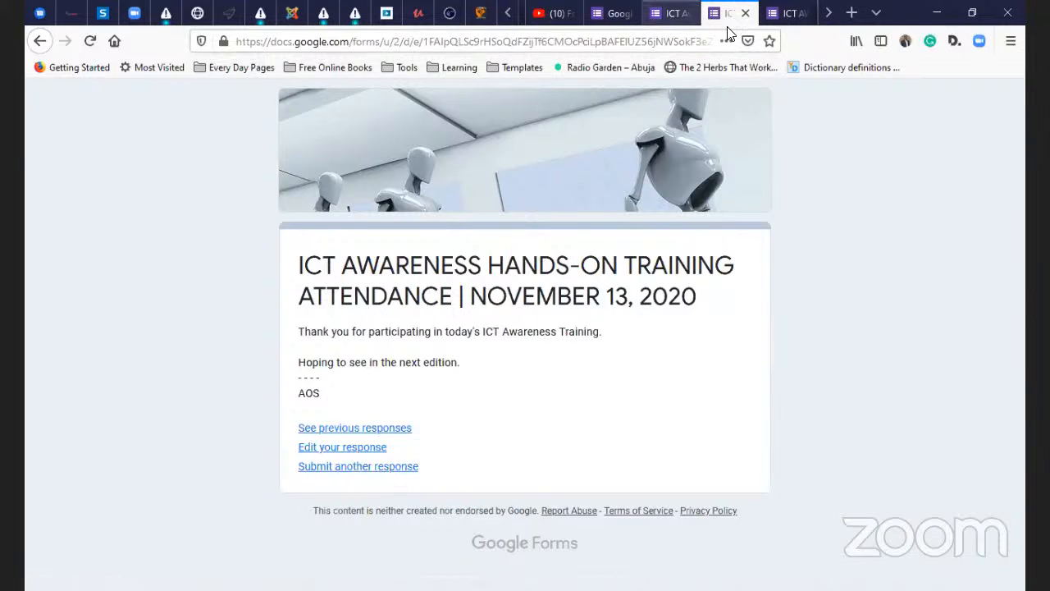
key(ctrl+Page_Up)
scroll(522, 279, up, 2)
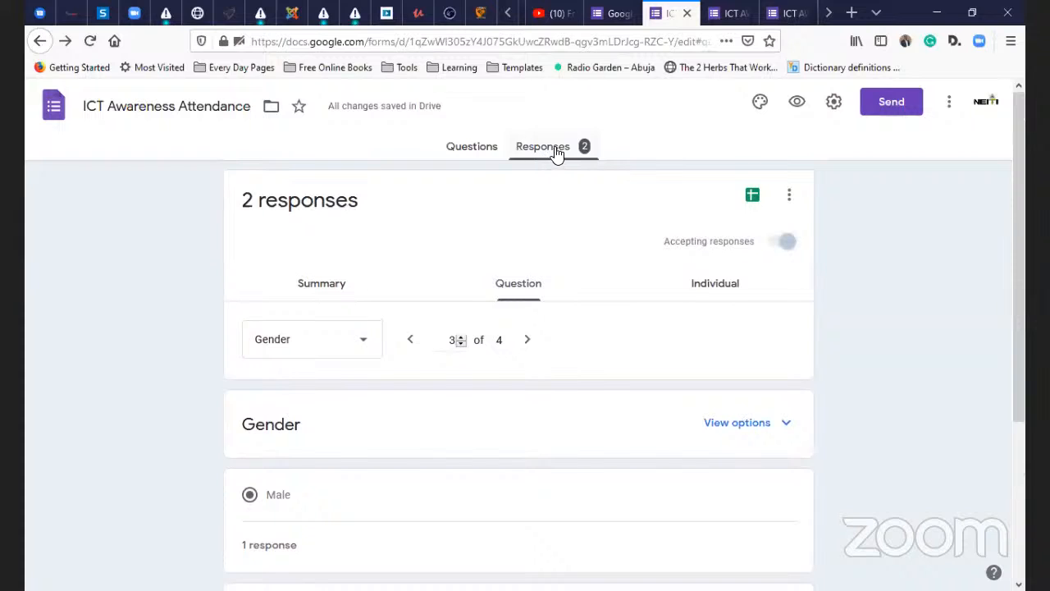
- View the Summary of 2 responses: names, phone numbers, 50/50 gender chart, skill levels 1 and 3
click(326, 291)
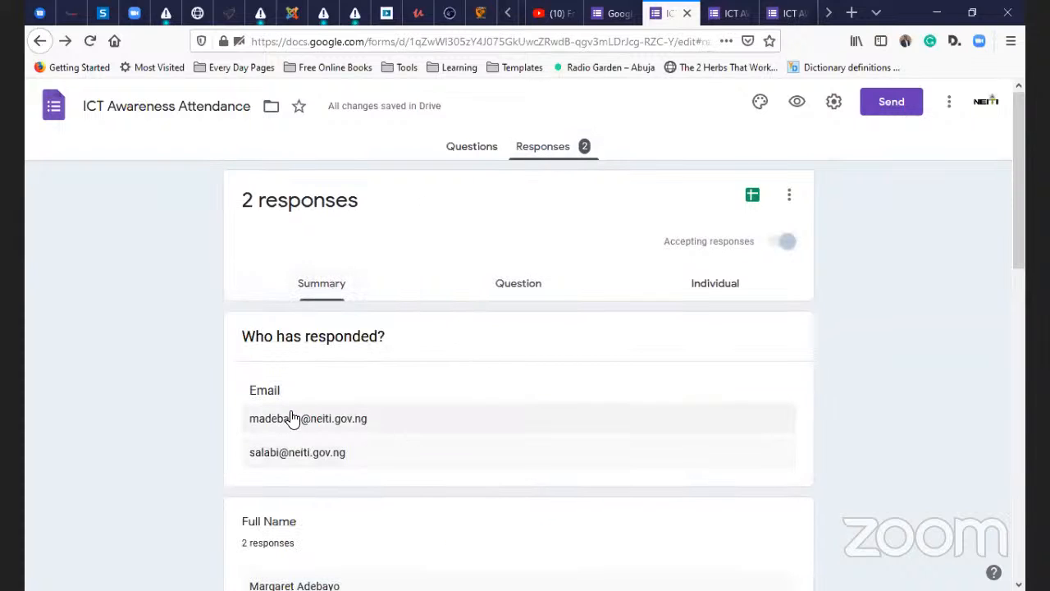
scroll(288, 426, down, 3)
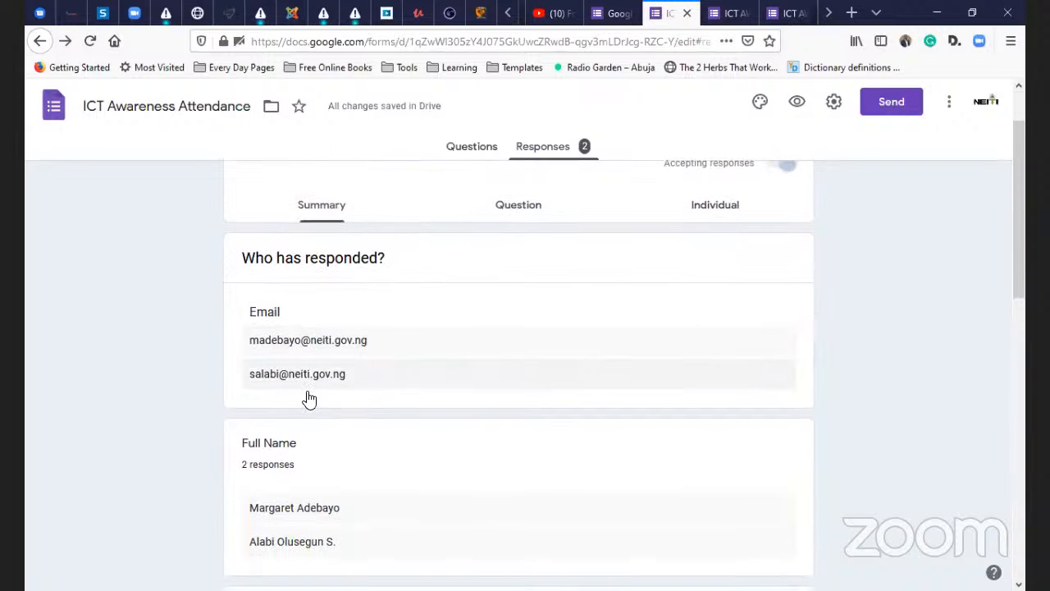
scroll(317, 417, down, 3)
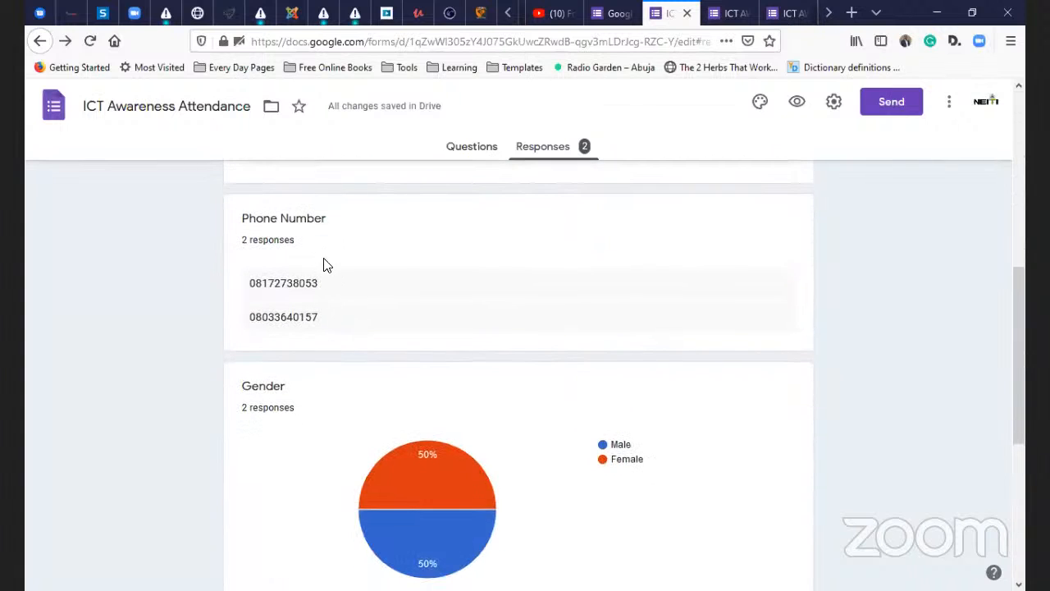
mouse_move(401, 501)
scroll(402, 499, down, 1)
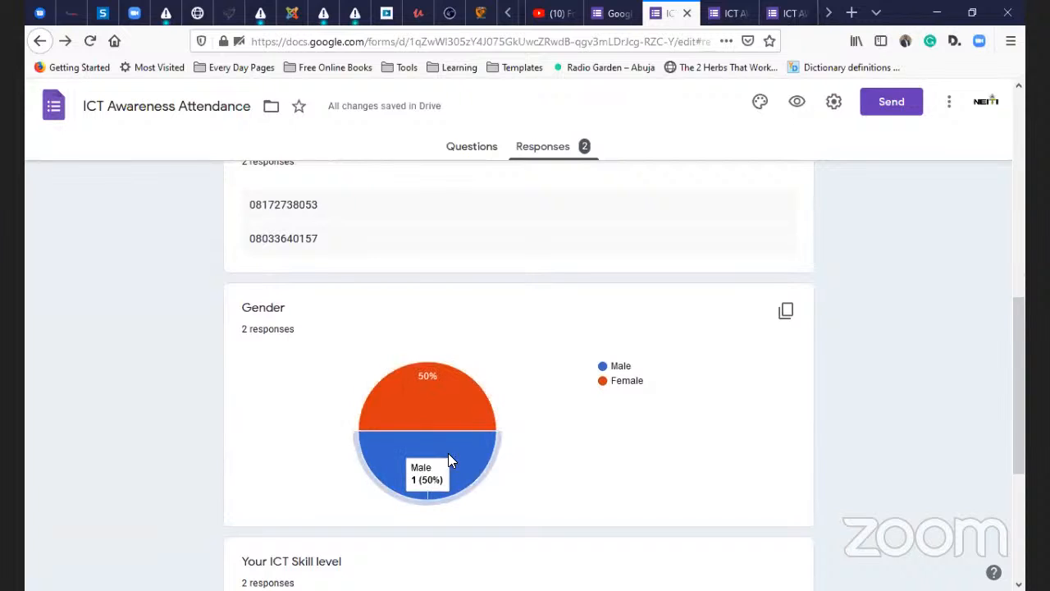
scroll(448, 460, down, 3)
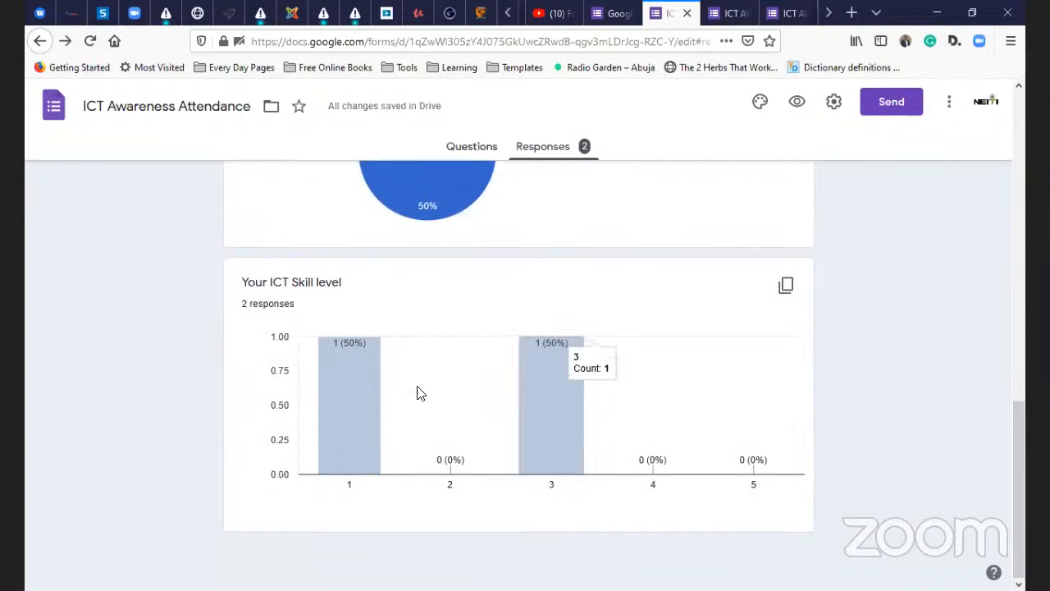
mouse_move(335, 367)
scroll(521, 348, up, 10)
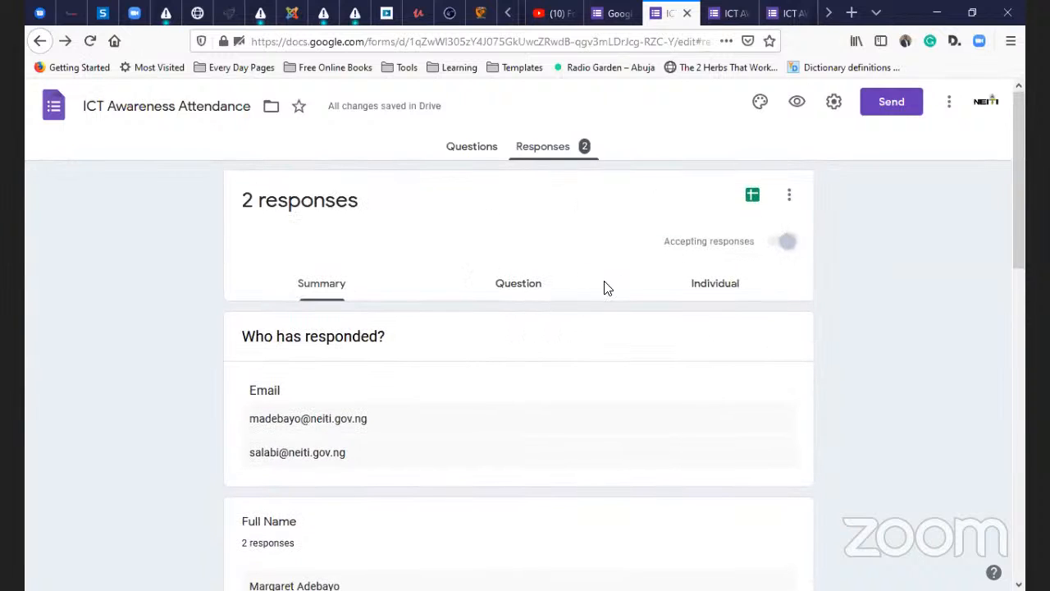
- Browse the attendance responses one respondent at a time in the Individual view
click(719, 293)
scroll(648, 349, down, 2)
scroll(630, 357, down, 1)
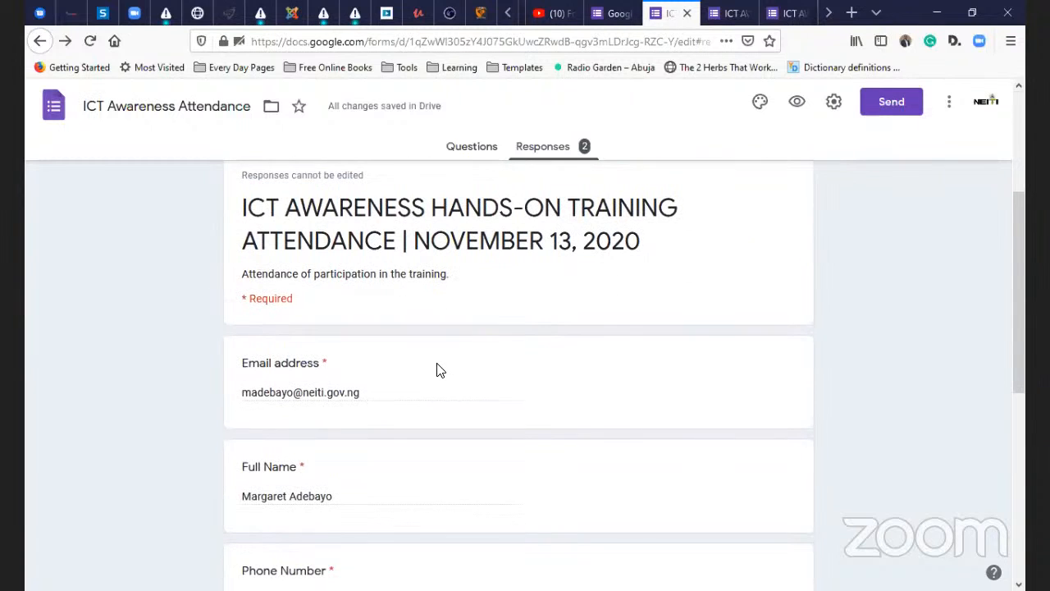
scroll(467, 382, down, 5)
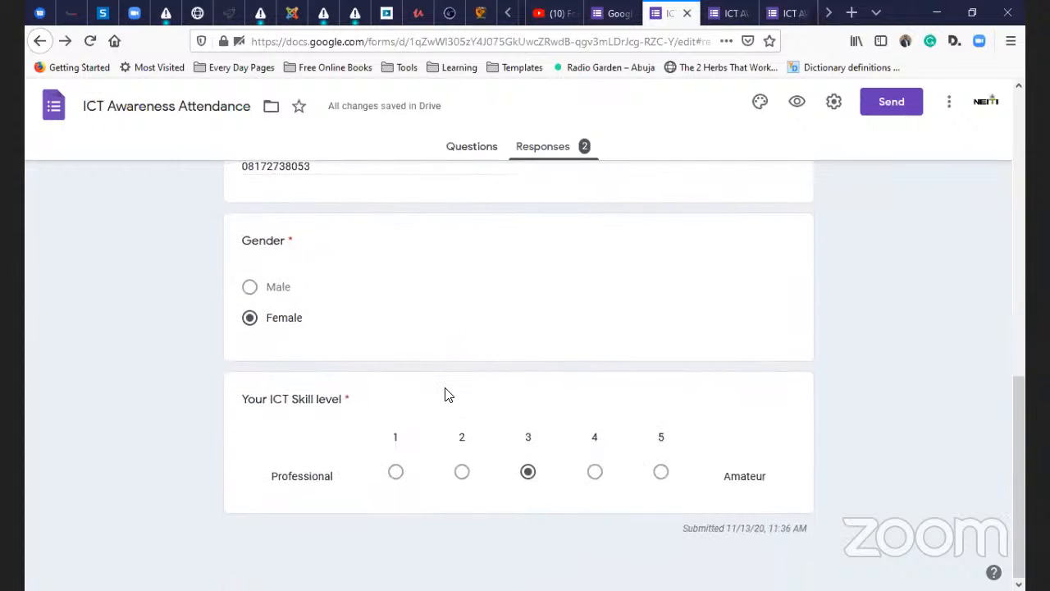
scroll(442, 394, up, 5)
scroll(450, 400, up, 3)
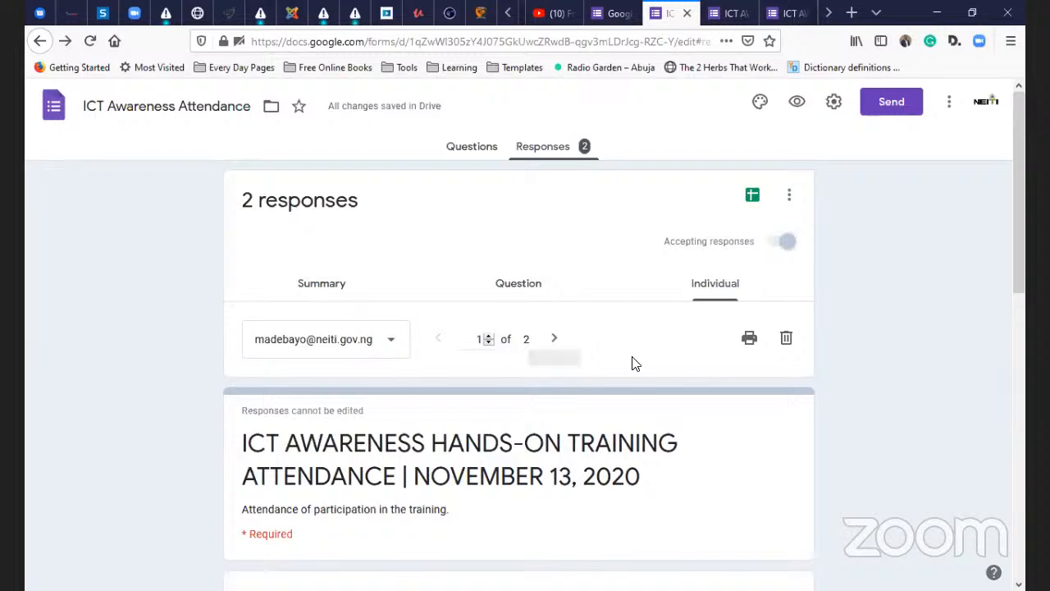
- In the Question view, step back through Gender and Phone Number to Full Name (1 of 4)
click(521, 289)
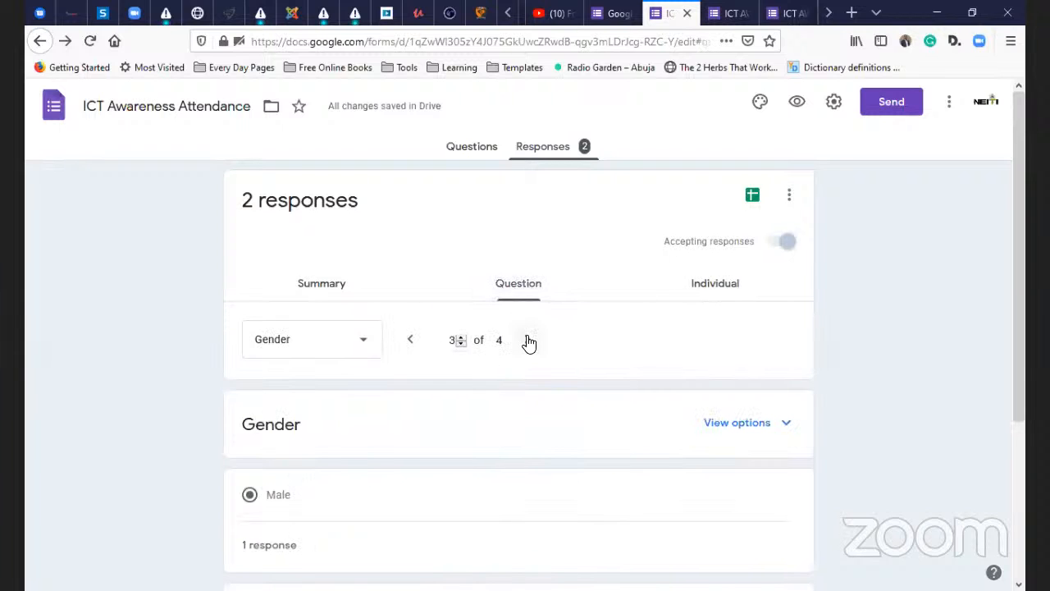
click(527, 343)
scroll(515, 356, down, 2)
scroll(462, 356, up, 2)
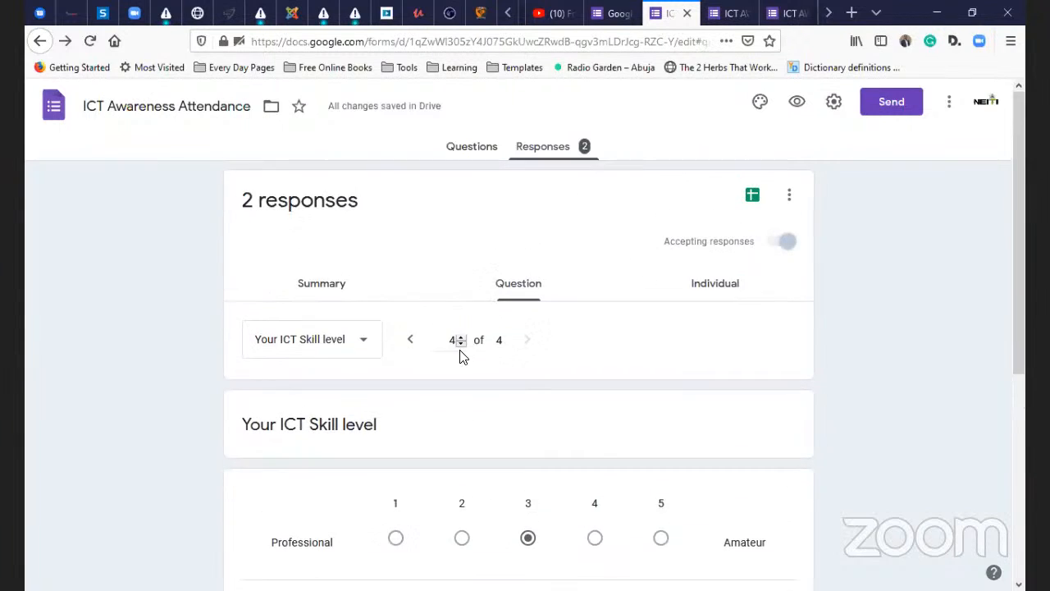
scroll(461, 356, down, 2)
scroll(462, 354, up, 2)
scroll(456, 367, down, 4)
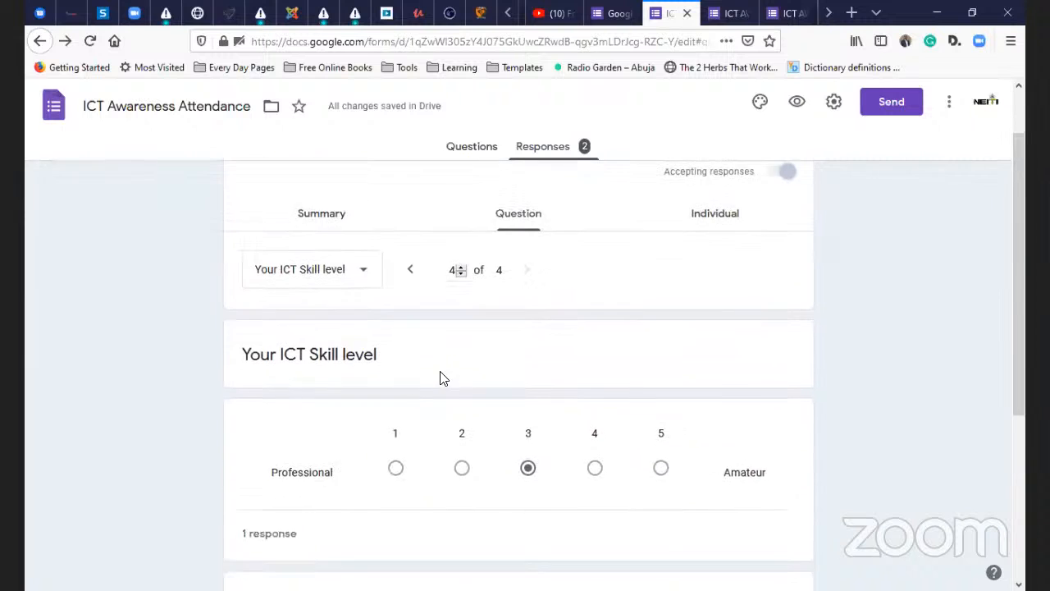
scroll(416, 364, up, 1)
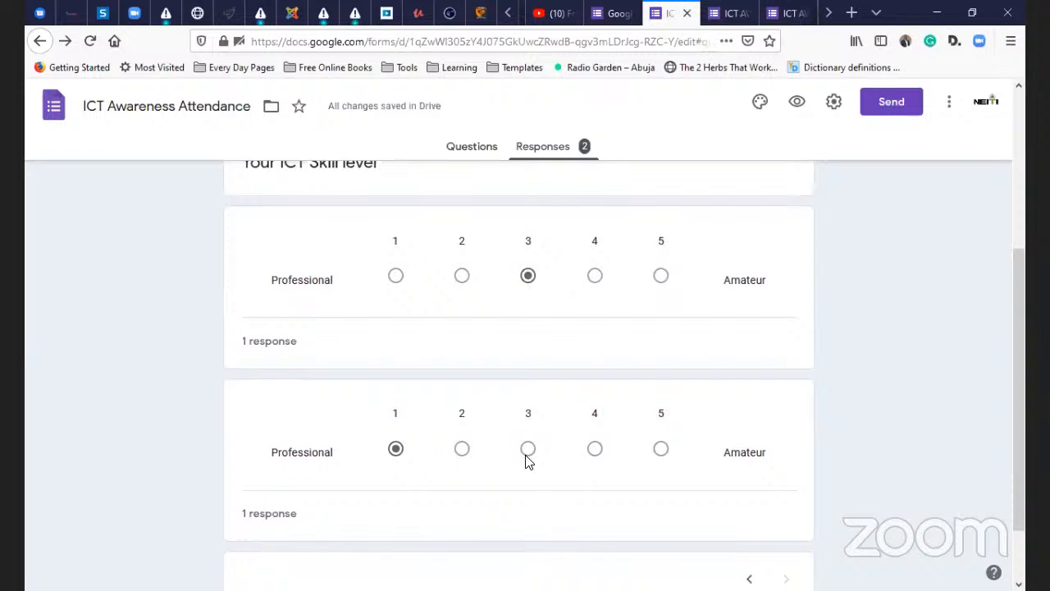
scroll(529, 357, up, 3)
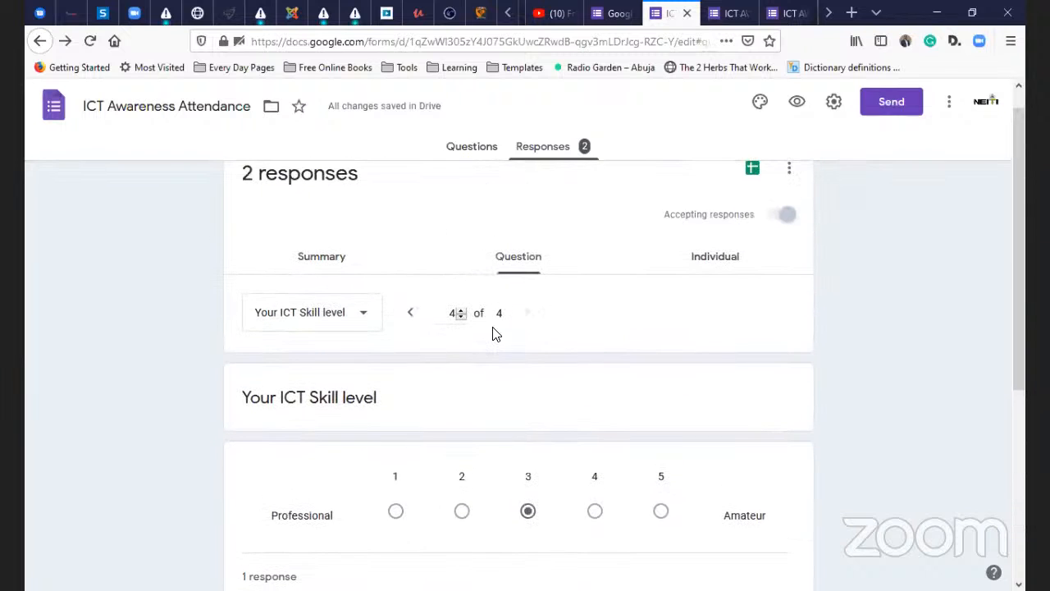
click(410, 312)
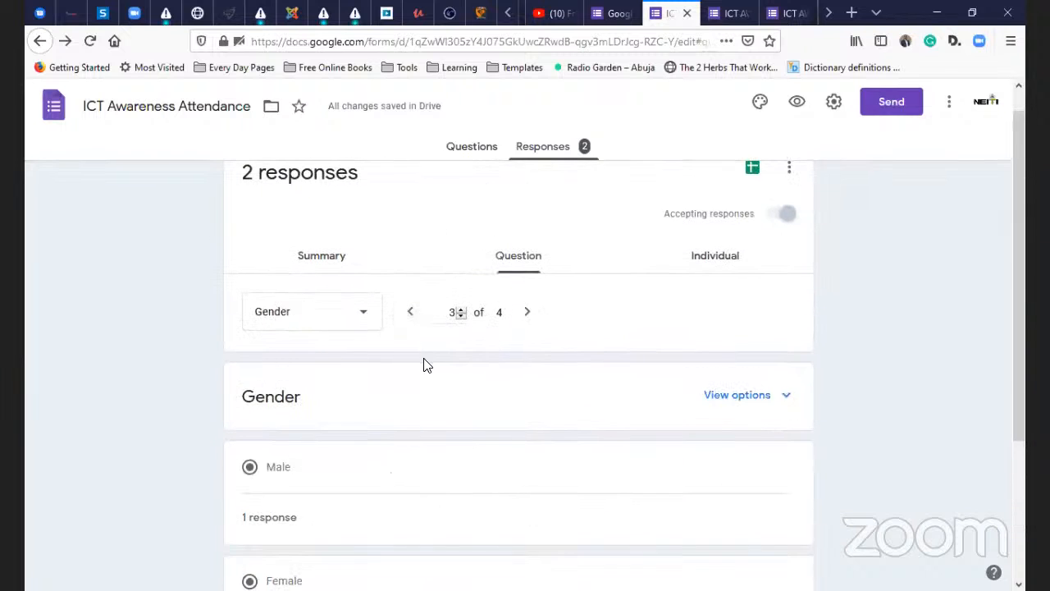
scroll(423, 365, down, 1)
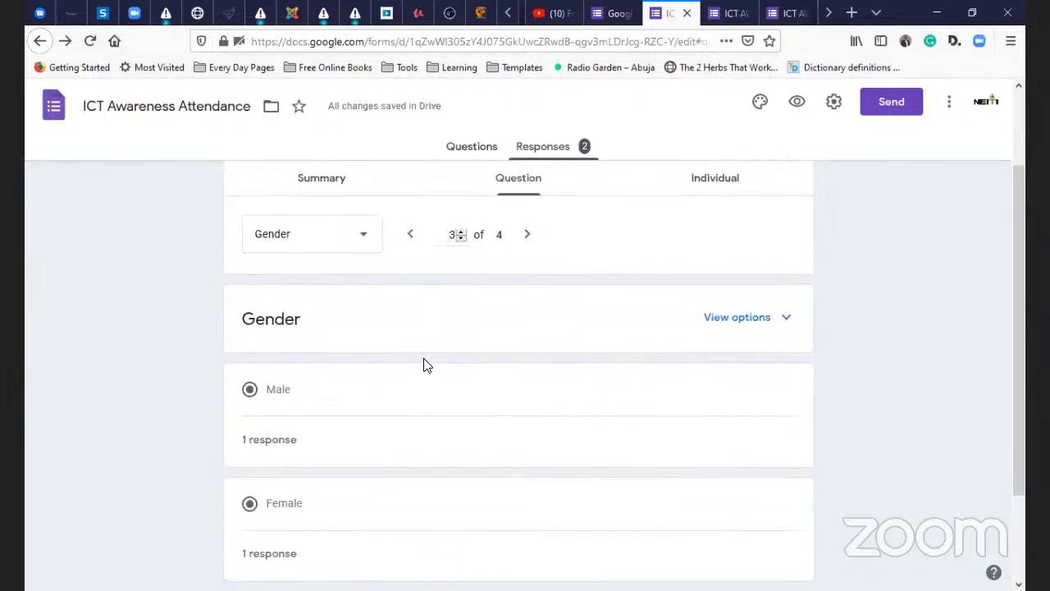
click(411, 234)
click(411, 235)
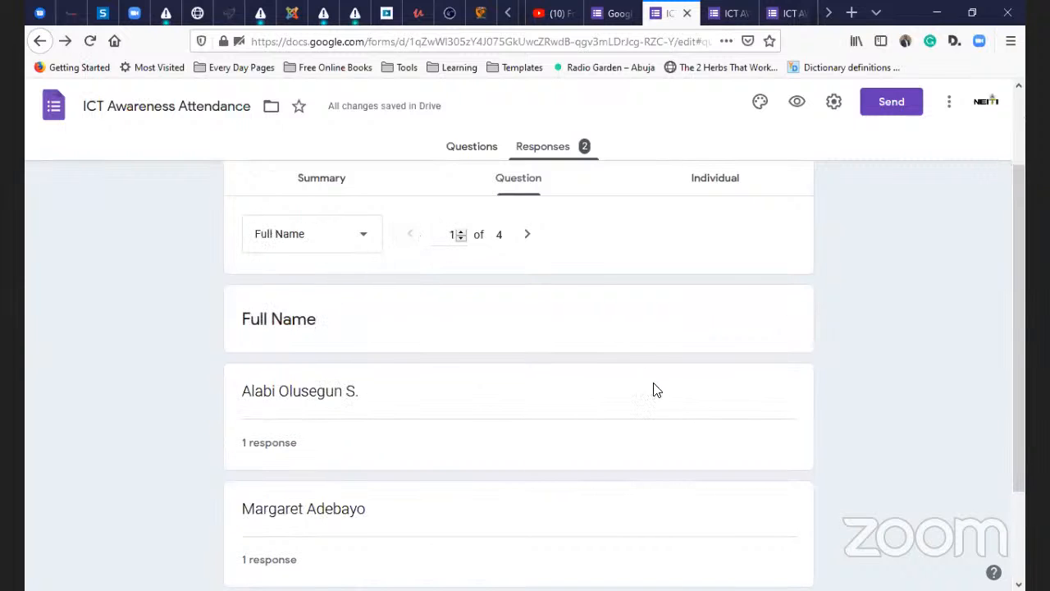
scroll(640, 381, up, 1)
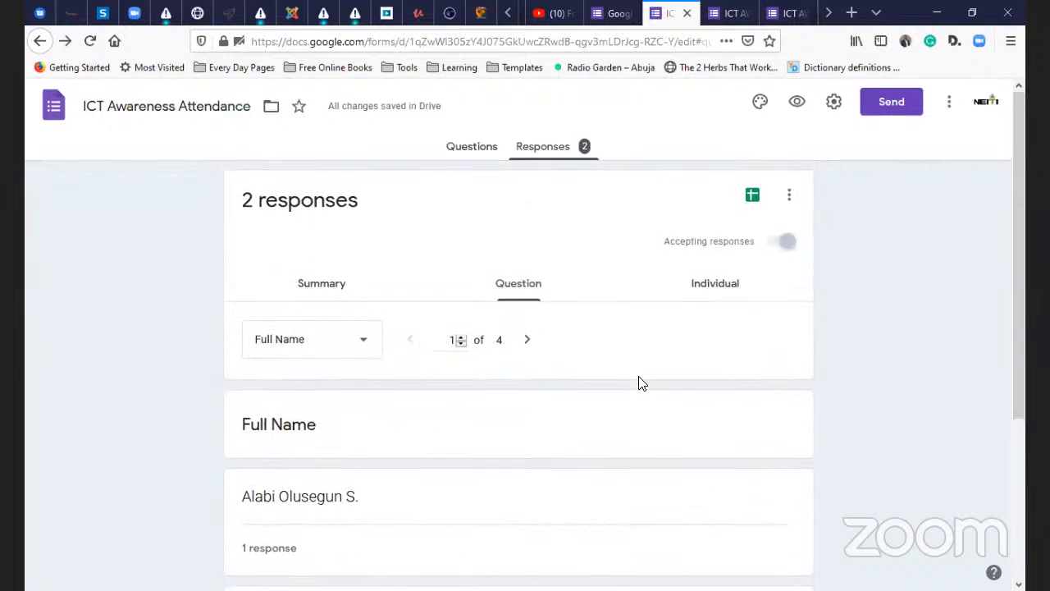
click(787, 202)
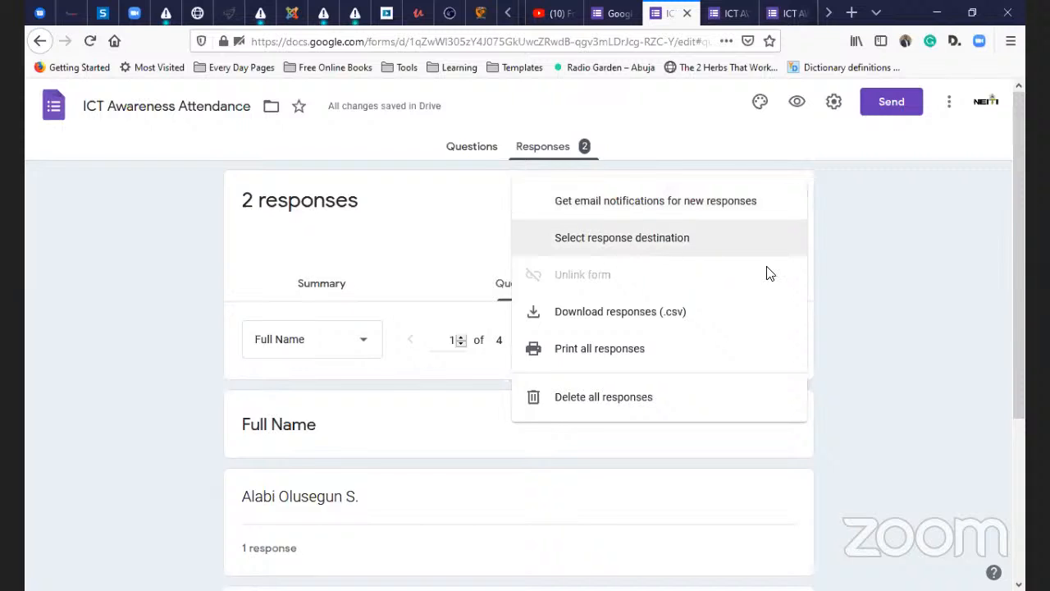
click(664, 248)
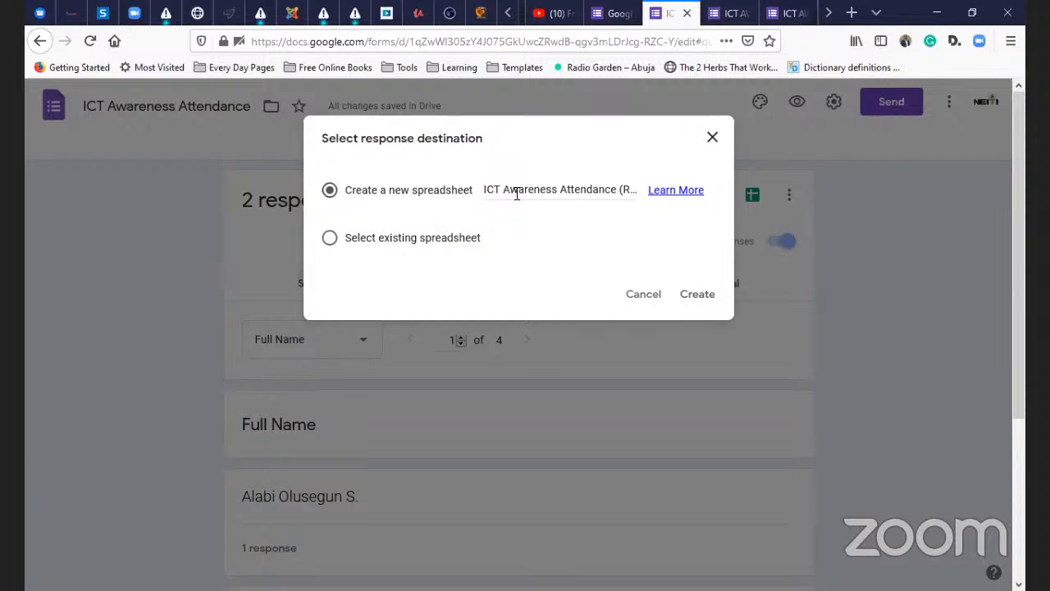
click(571, 189)
drag(488, 191, 633, 192)
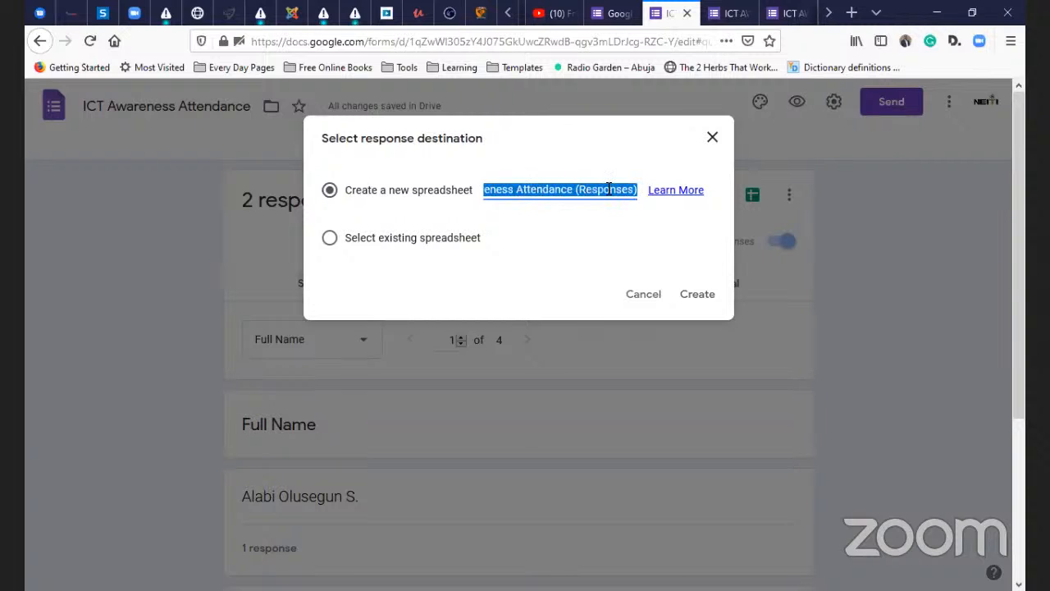
click(328, 240)
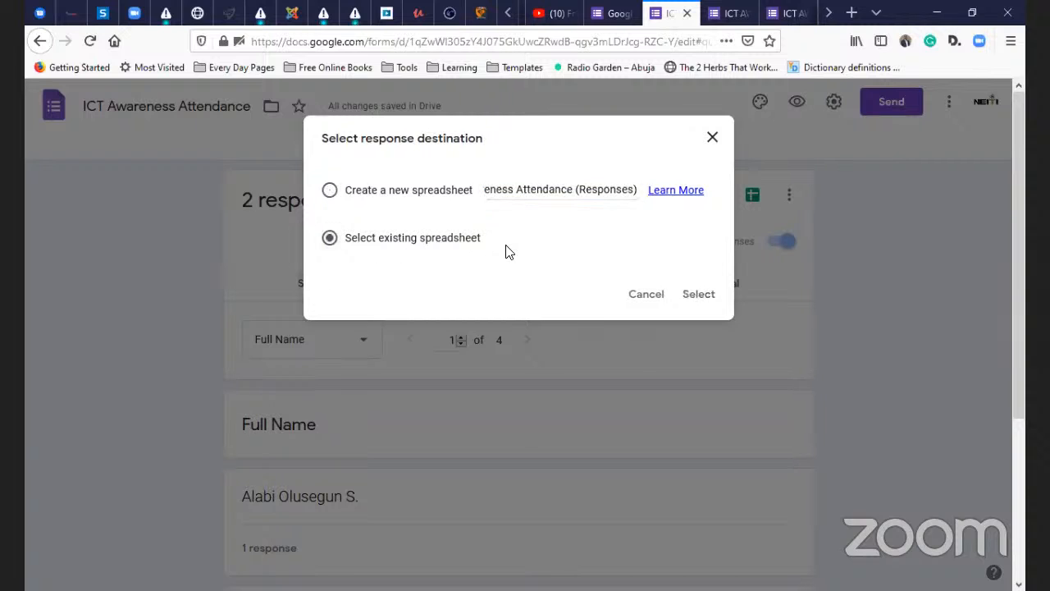
click(648, 296)
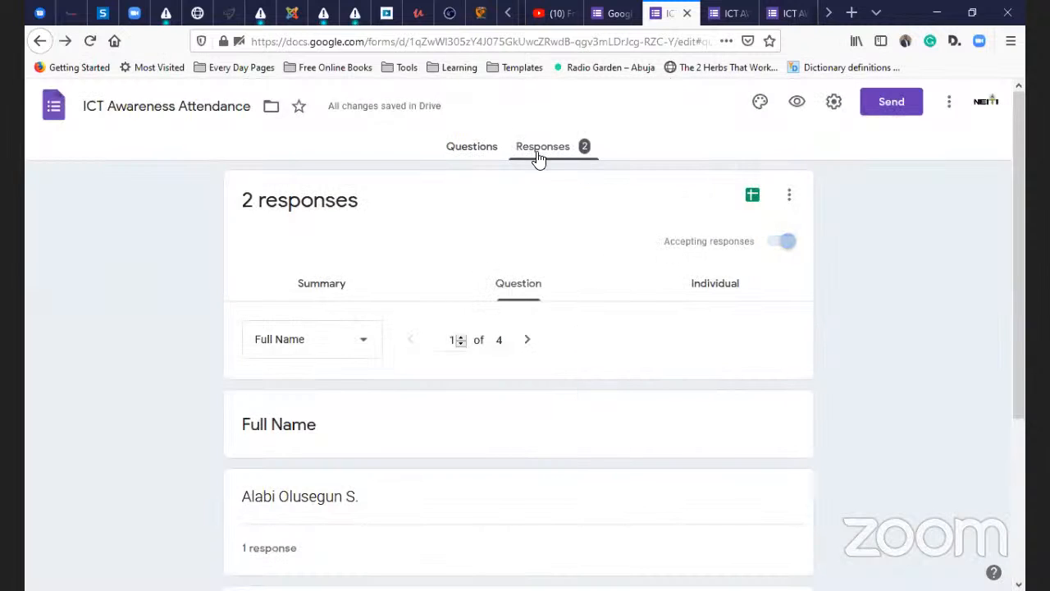
click(484, 146)
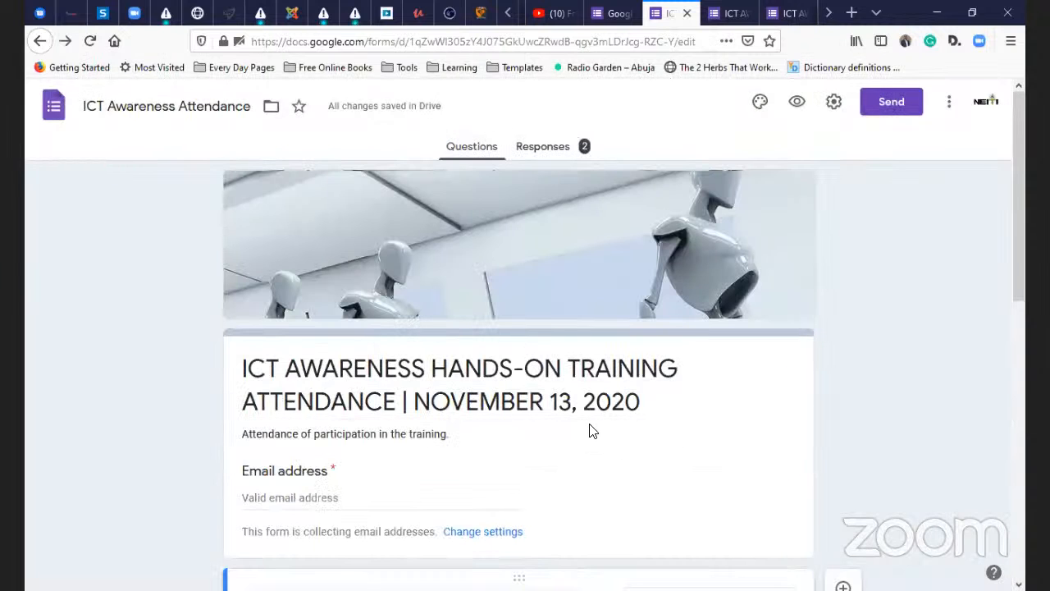
click(565, 155)
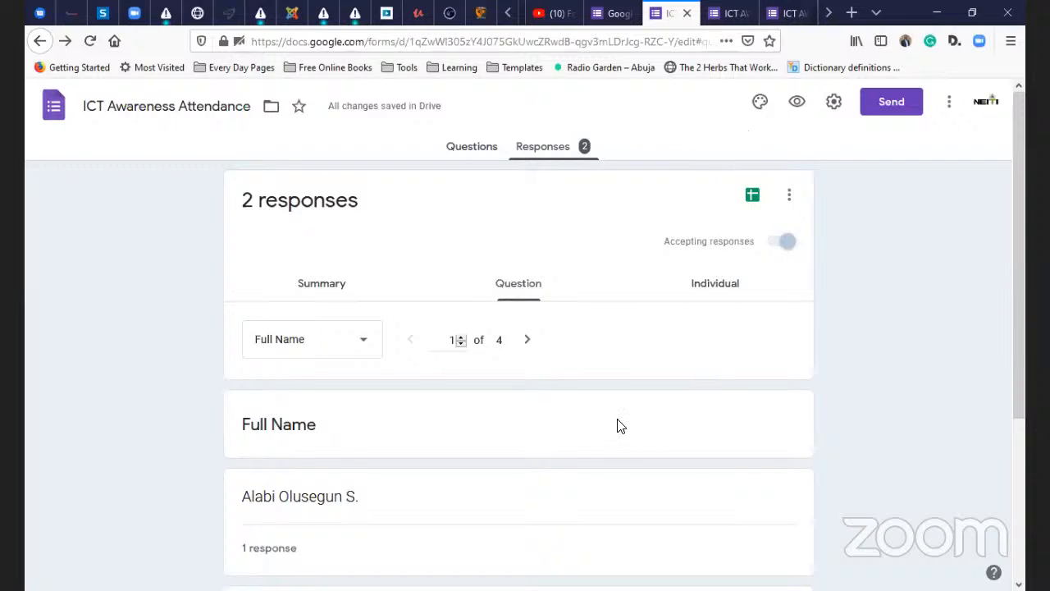
scroll(673, 369, down, 1)
scroll(738, 328, up, 1)
click(783, 243)
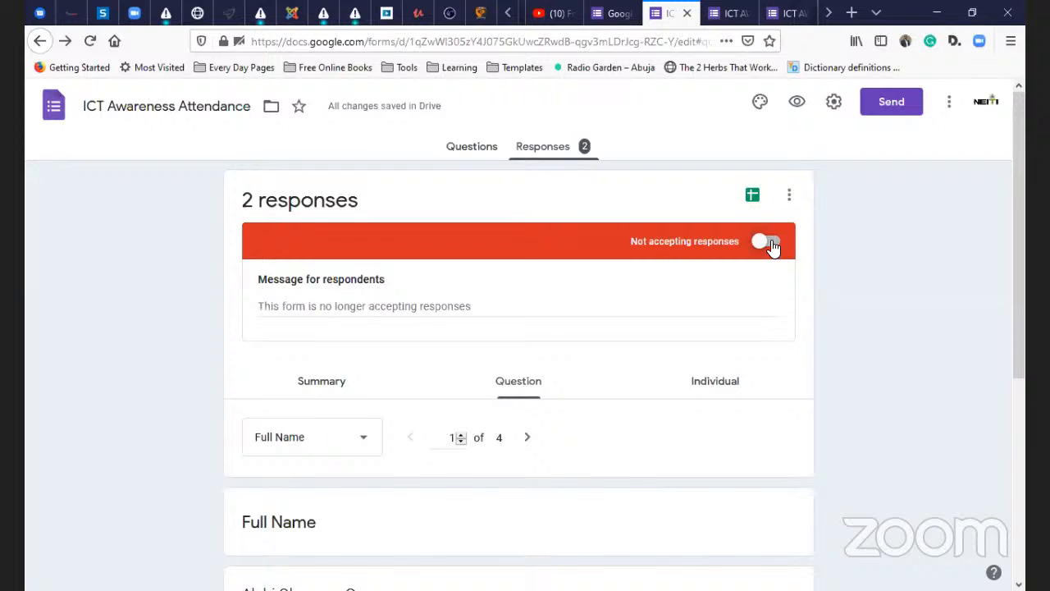
click(769, 242)
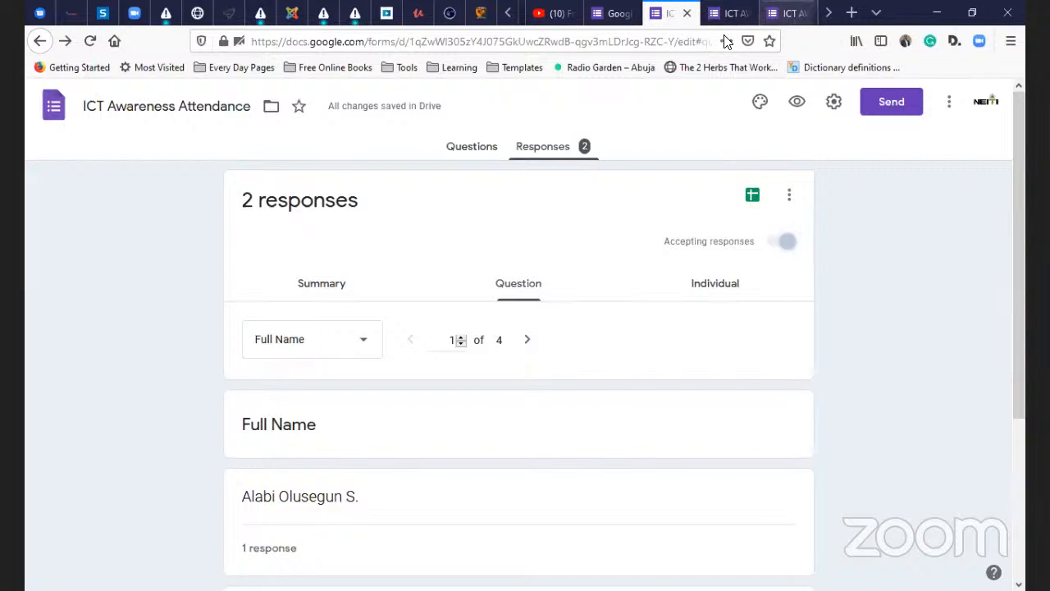
- Switch to the live form tab and go to surveymonkey.com by typing 'surve' in the address bar
click(785, 14)
click(586, 38)
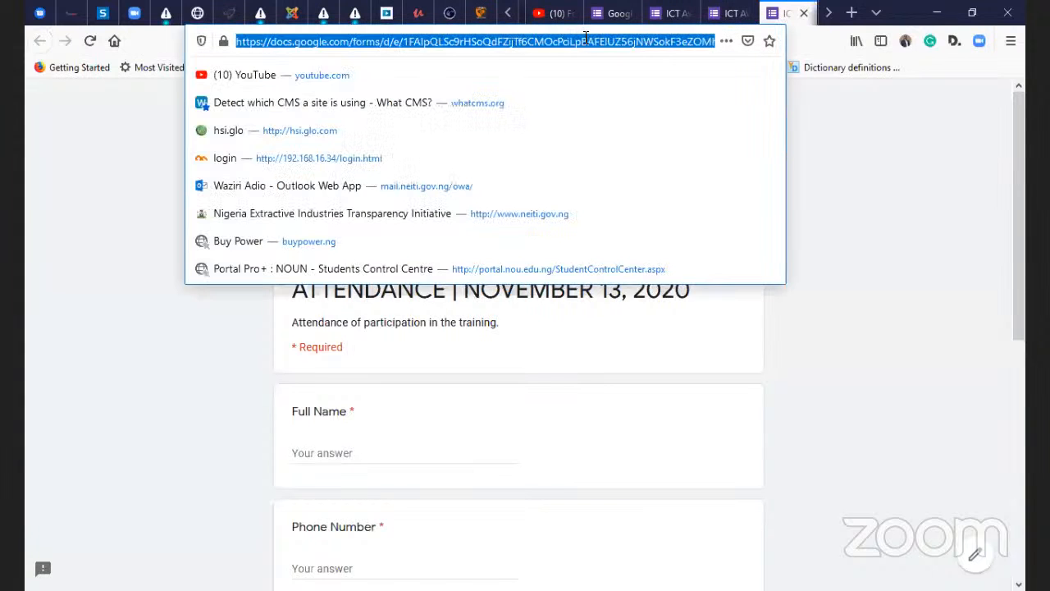
text(surve)
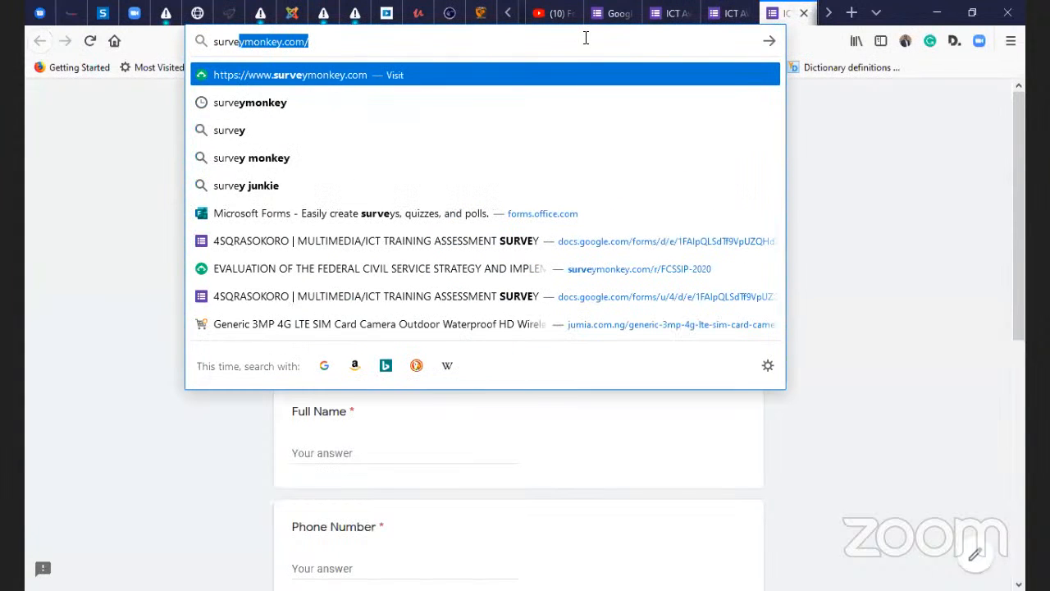
key(Return)
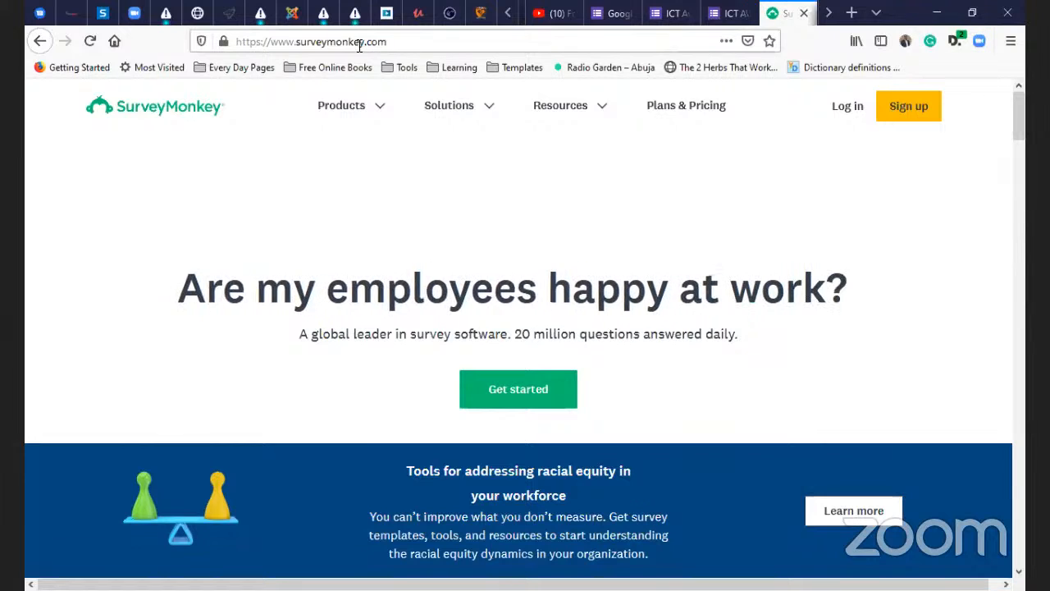
- Open the SurveyMonkey login page, close the form confirmation tab, and fill in a saved login
click(849, 118)
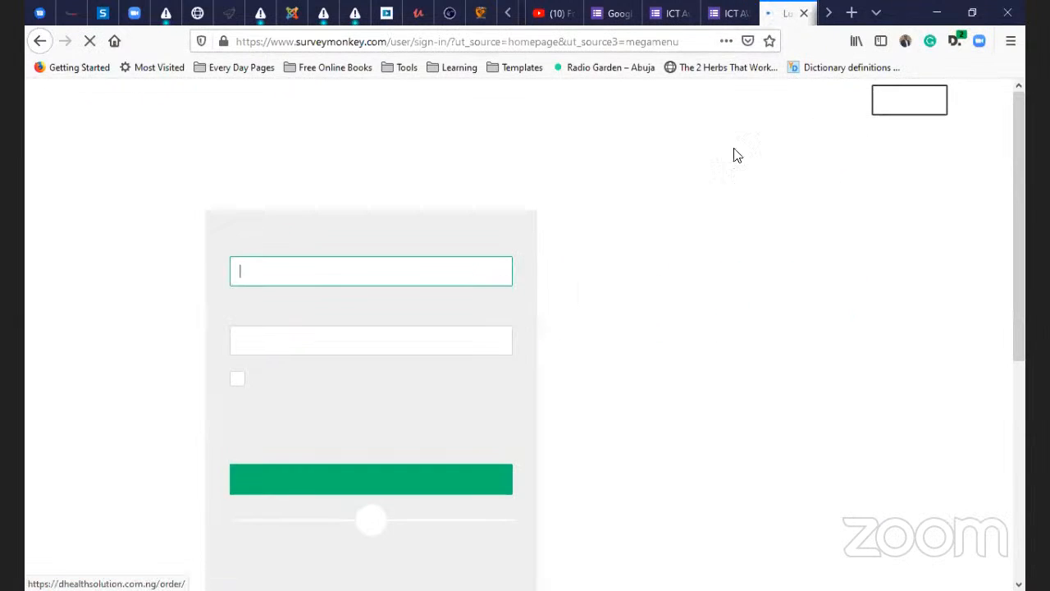
click(726, 13)
key(ctrl+w)
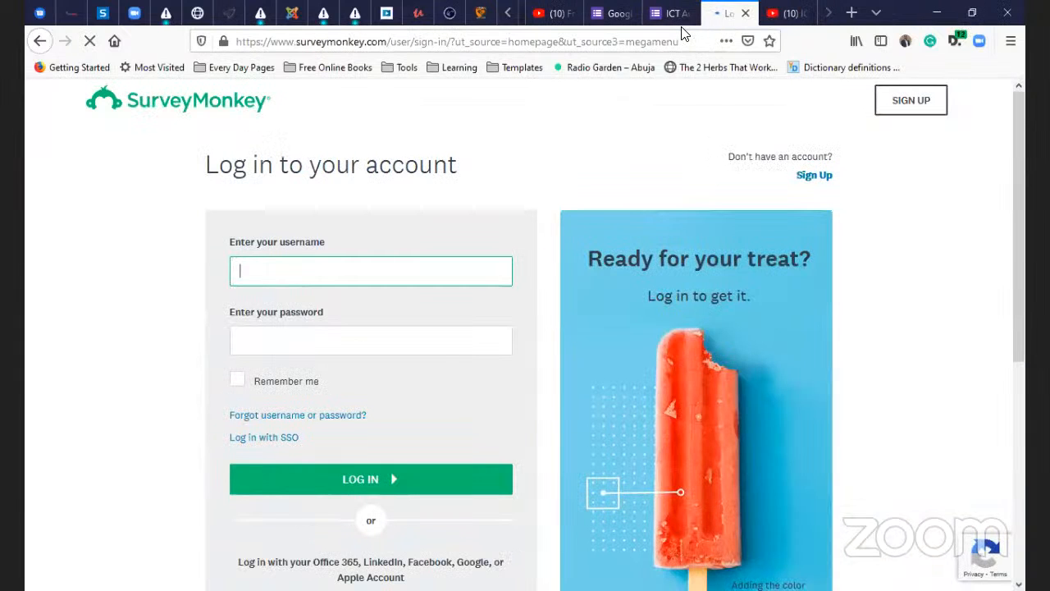
click(135, 328)
click(272, 266)
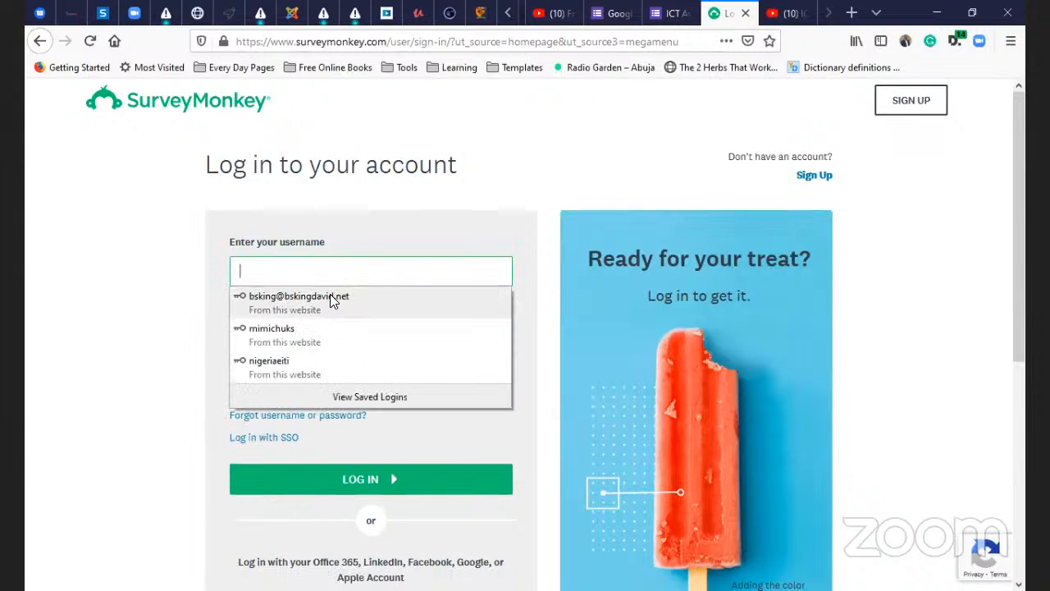
click(331, 297)
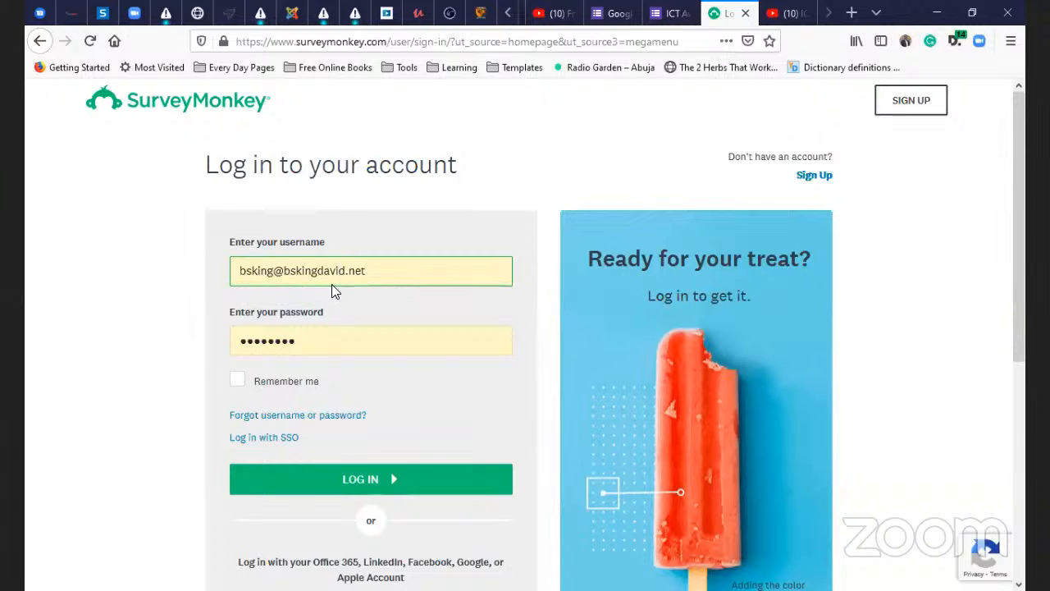
- Tick Remember me, log in, and dismiss the email verification prompt and privacy notice
click(261, 389)
scroll(294, 459, down, 3)
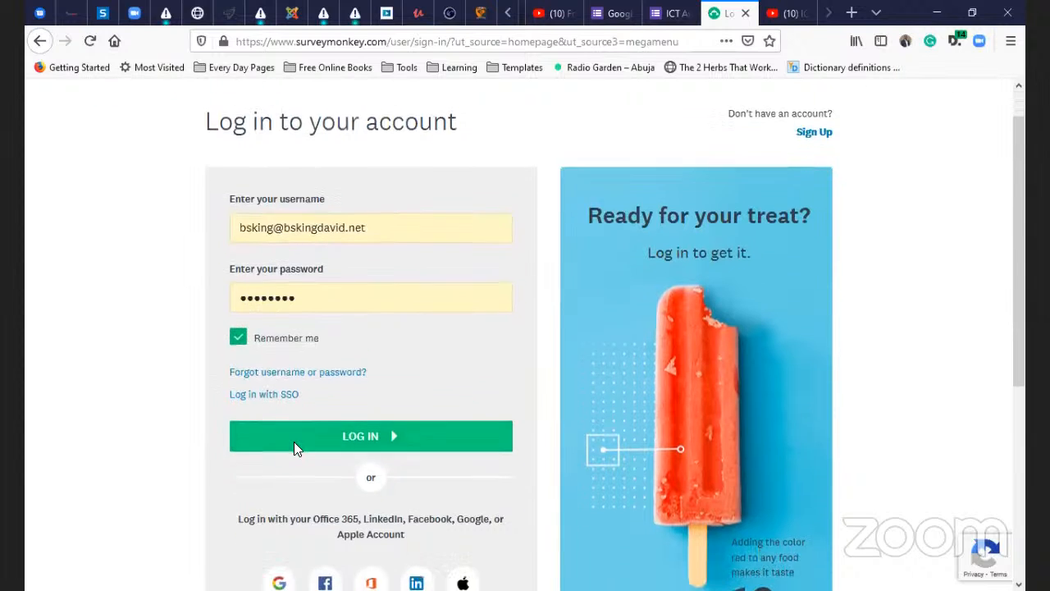
scroll(391, 370, up, 3)
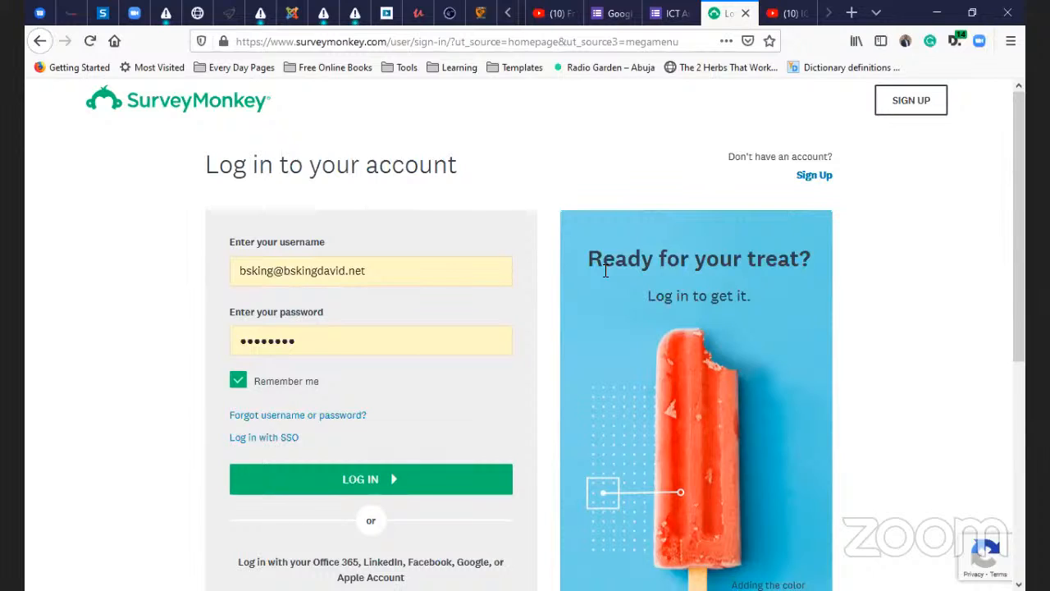
click(399, 485)
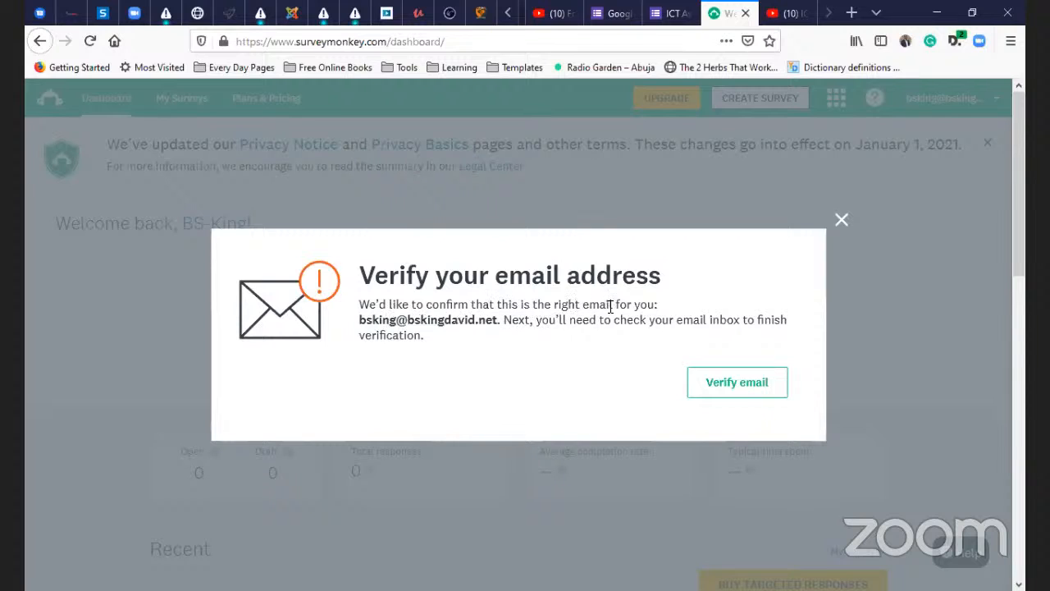
click(722, 379)
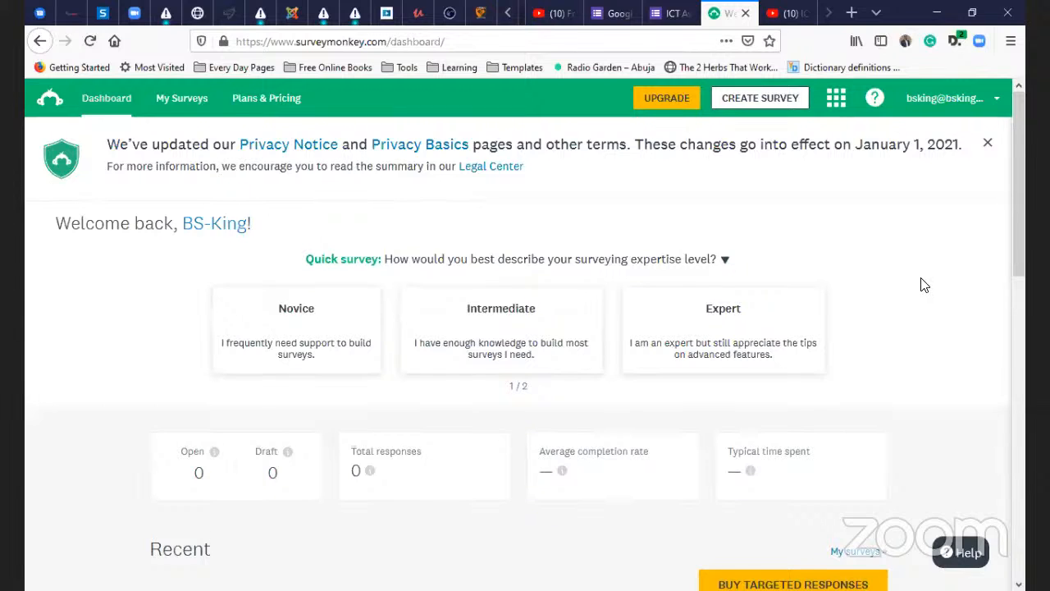
scroll(922, 280, down, 4)
scroll(923, 277, up, 4)
click(987, 145)
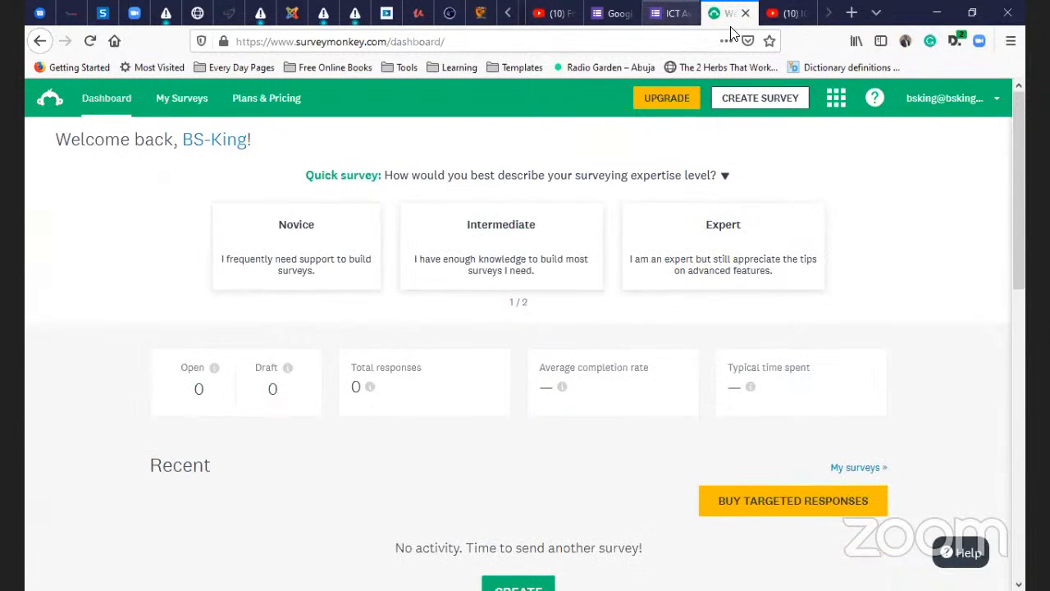
- Open the attendance form under another Google account from the account switcher
click(674, 14)
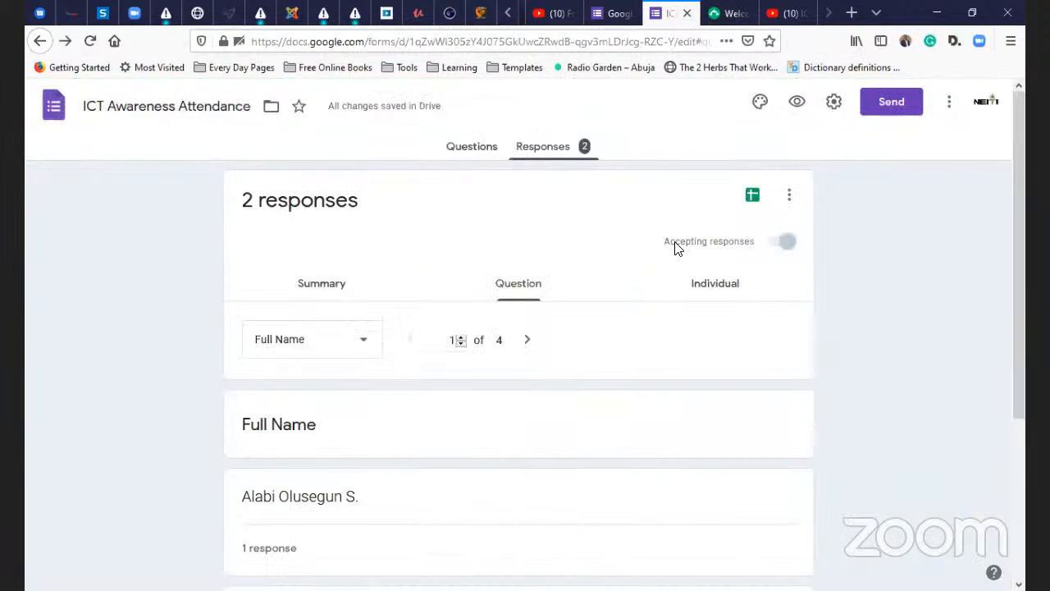
click(984, 105)
scroll(837, 374, down, 3)
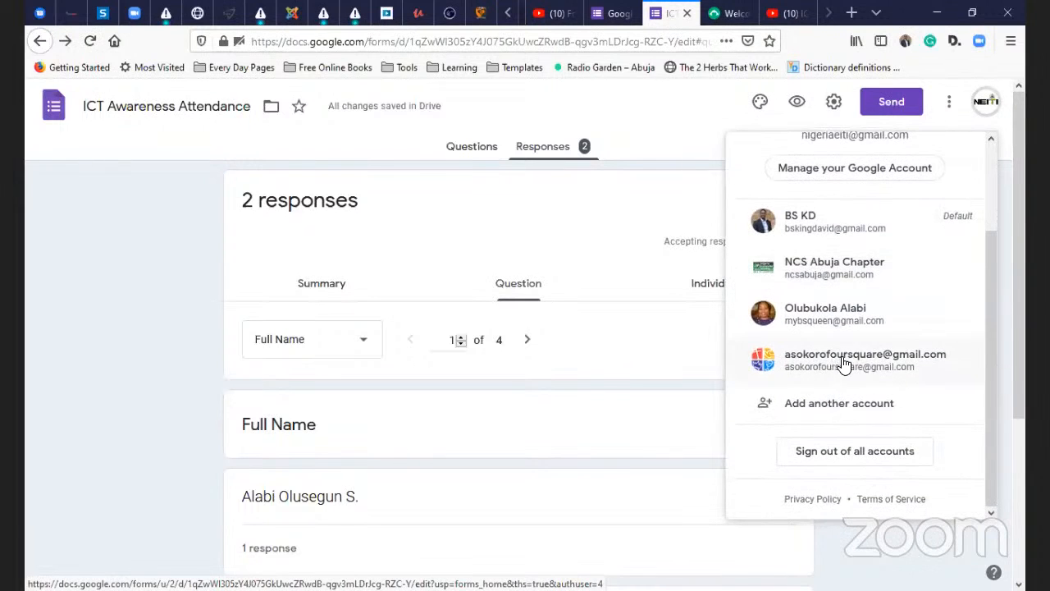
click(844, 229)
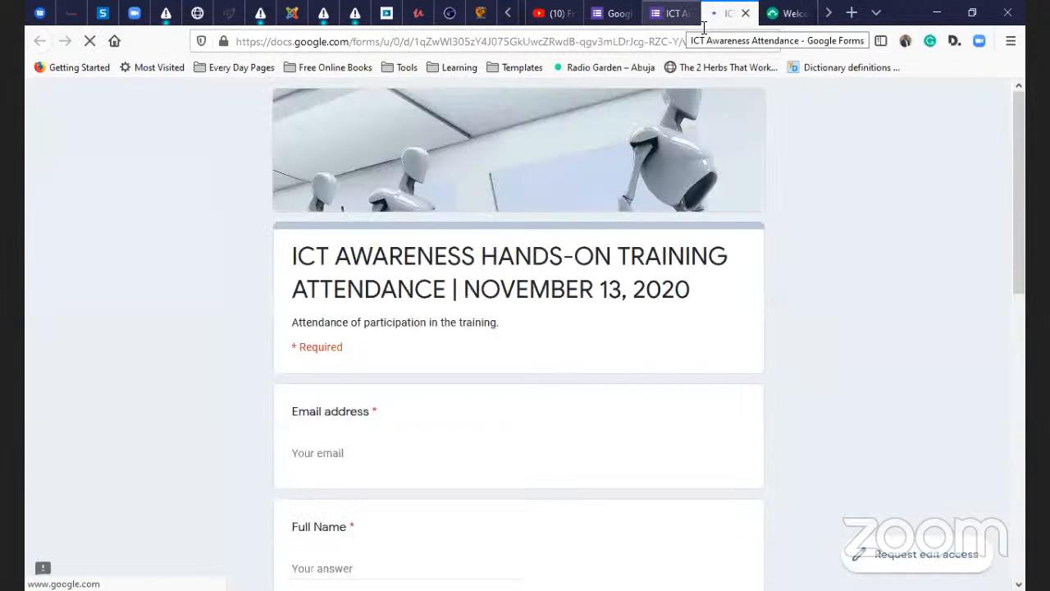
- Close the old form tabs and switch the live attendance form to a different Google account
key(ctrl+Page_Up)
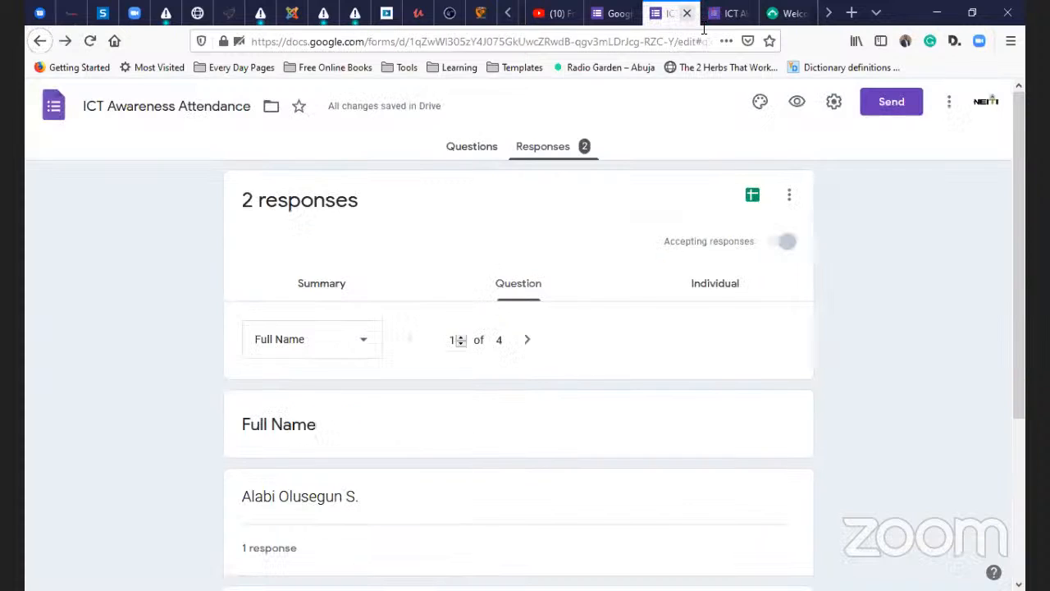
key(ctrl+w)
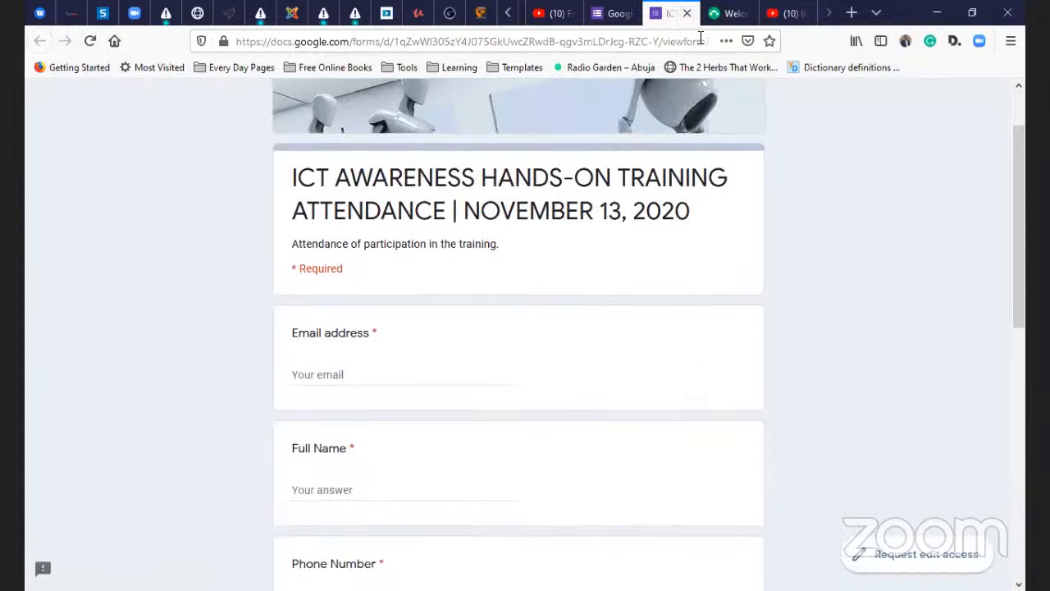
scroll(705, 15, up, 4)
scroll(705, 14, down, 1)
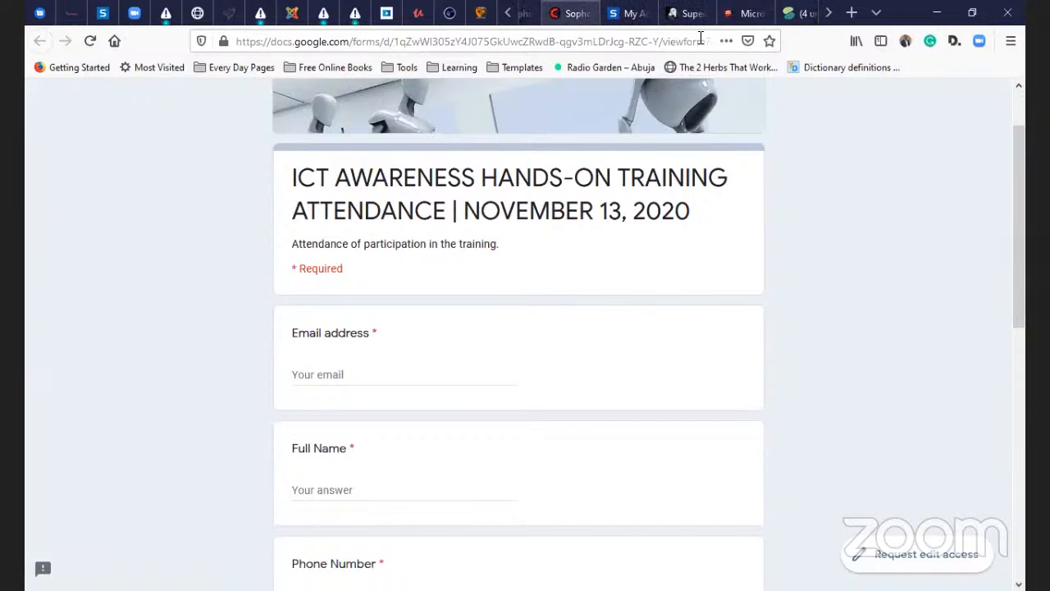
scroll(702, 18, down, 3)
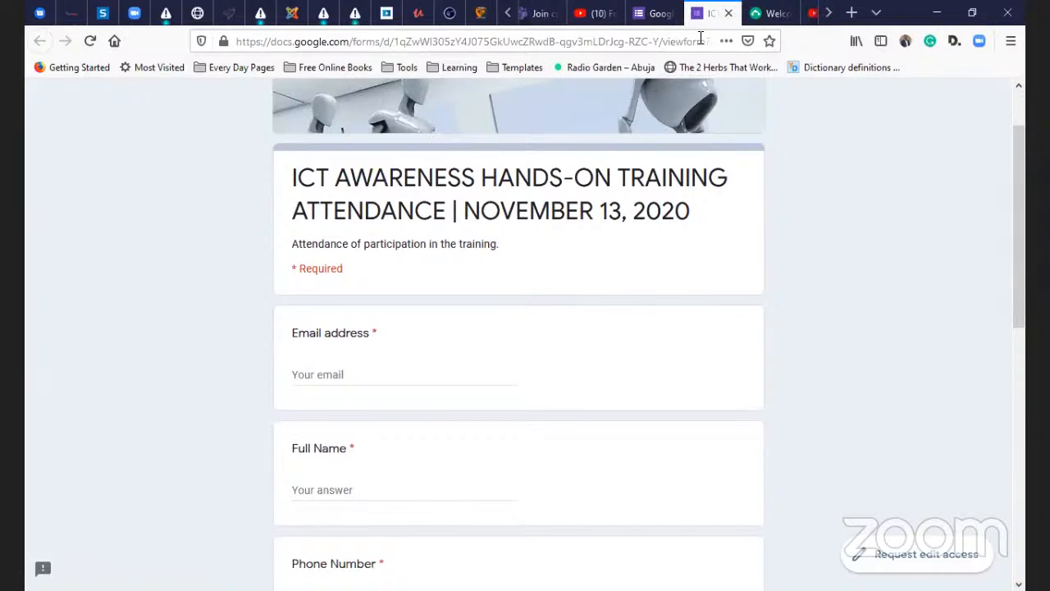
right_click(671, 18)
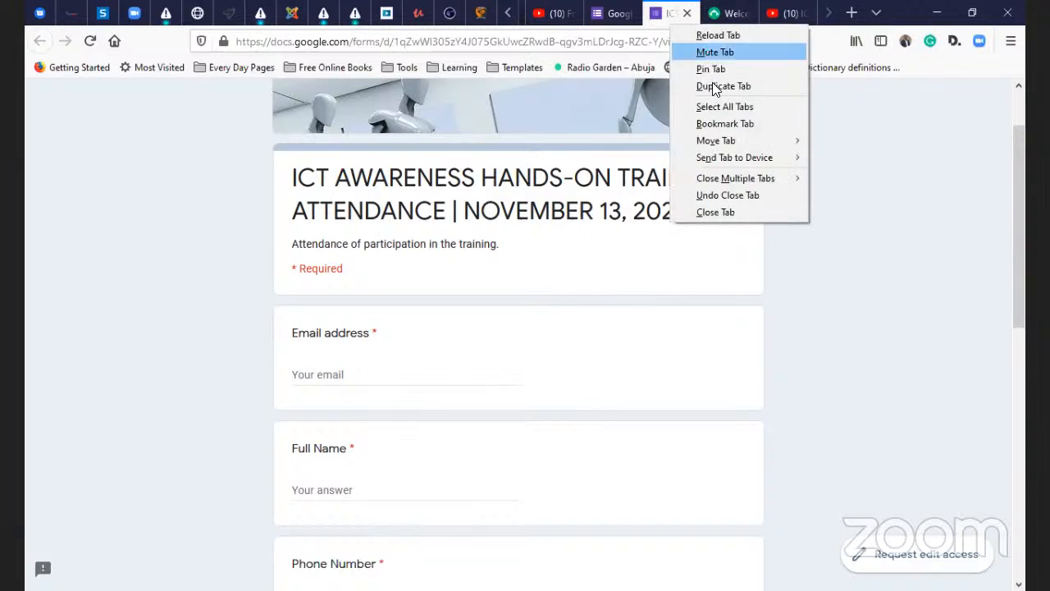
click(738, 207)
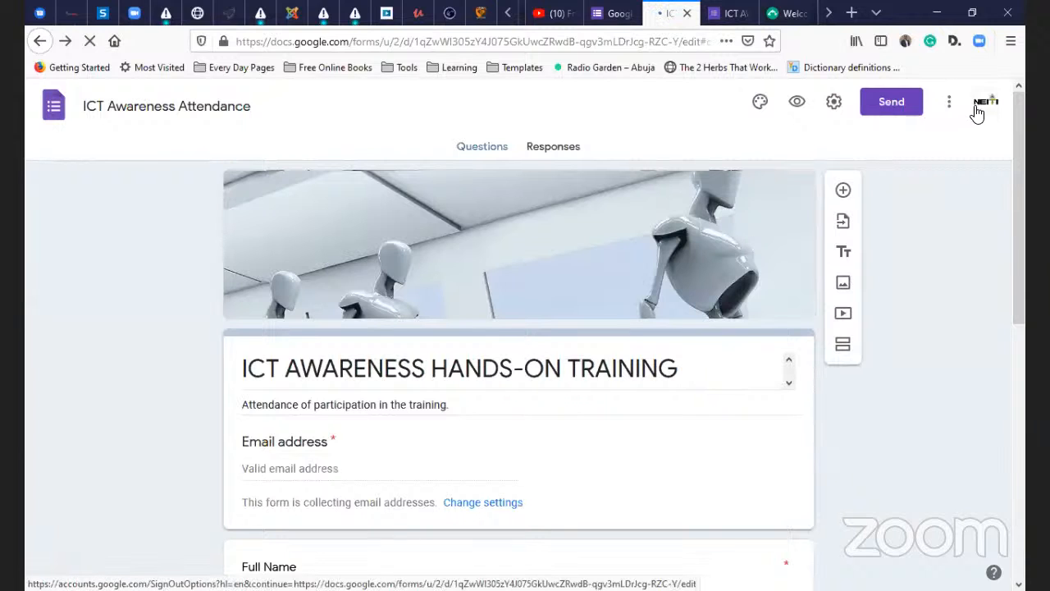
click(976, 109)
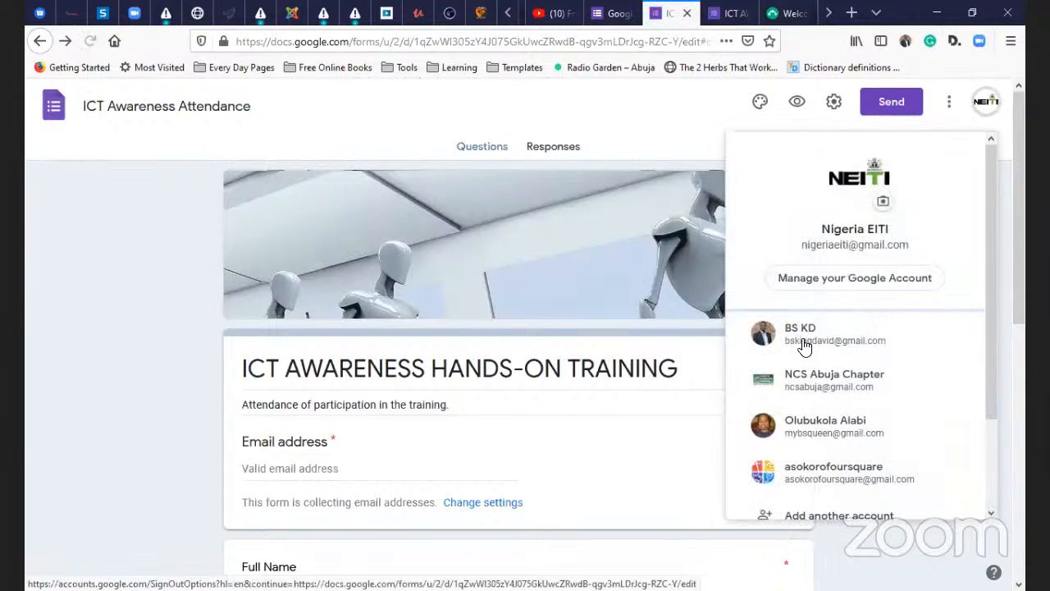
click(767, 346)
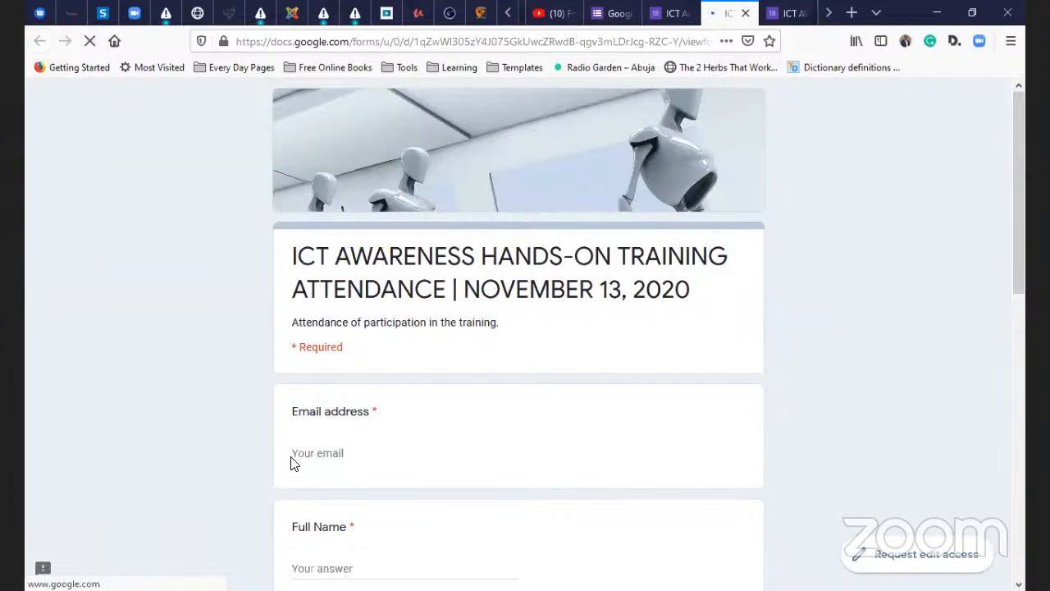
- Cut the address back to docs.google.com to load the Google Docs home page
scroll(210, 397, down, 5)
scroll(210, 397, up, 5)
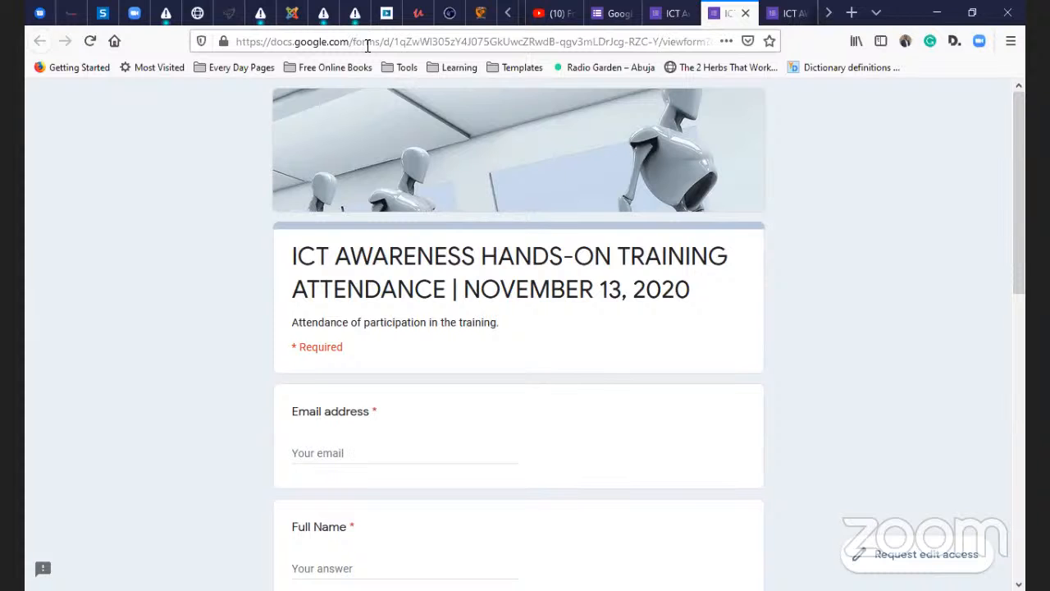
drag(367, 45, 1025, 94)
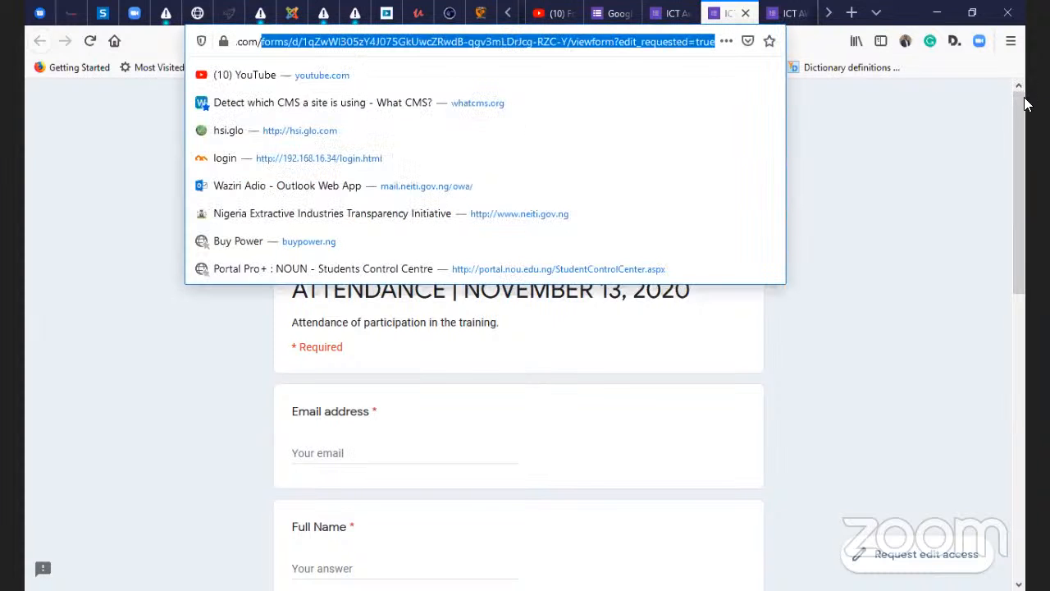
key(BackSpace)
key(Return)
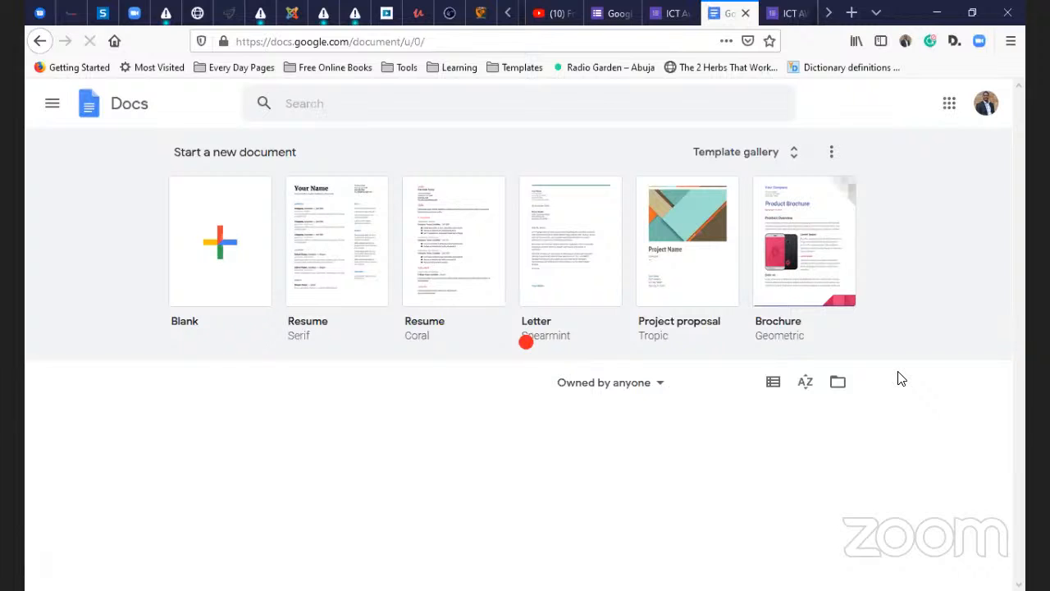
- Browse the recent Google Docs documents, then head to Google Forms through the apps menu
scroll(837, 383, down, 3)
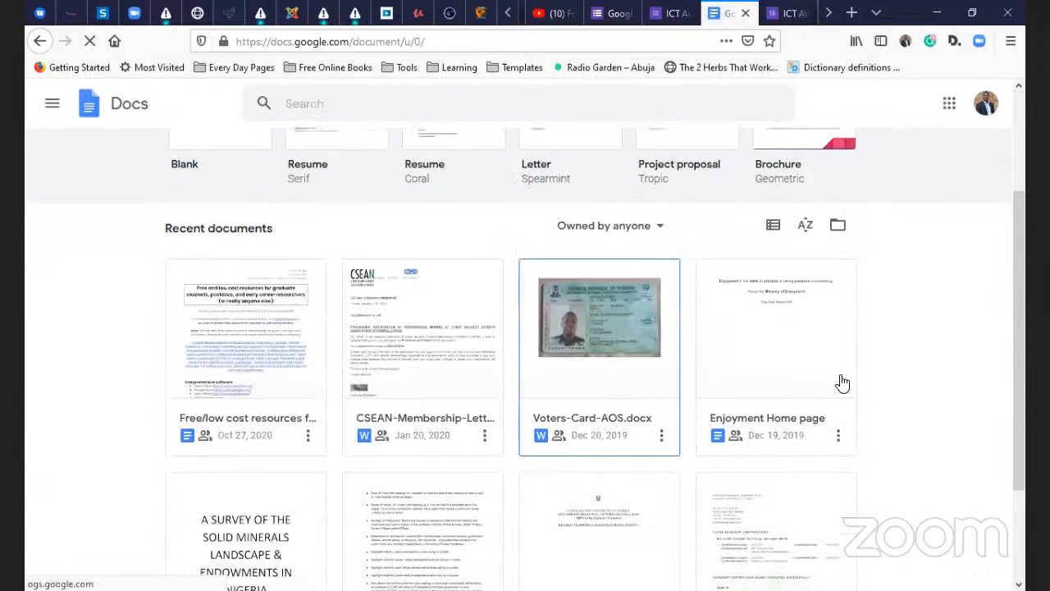
scroll(915, 353, down, 1)
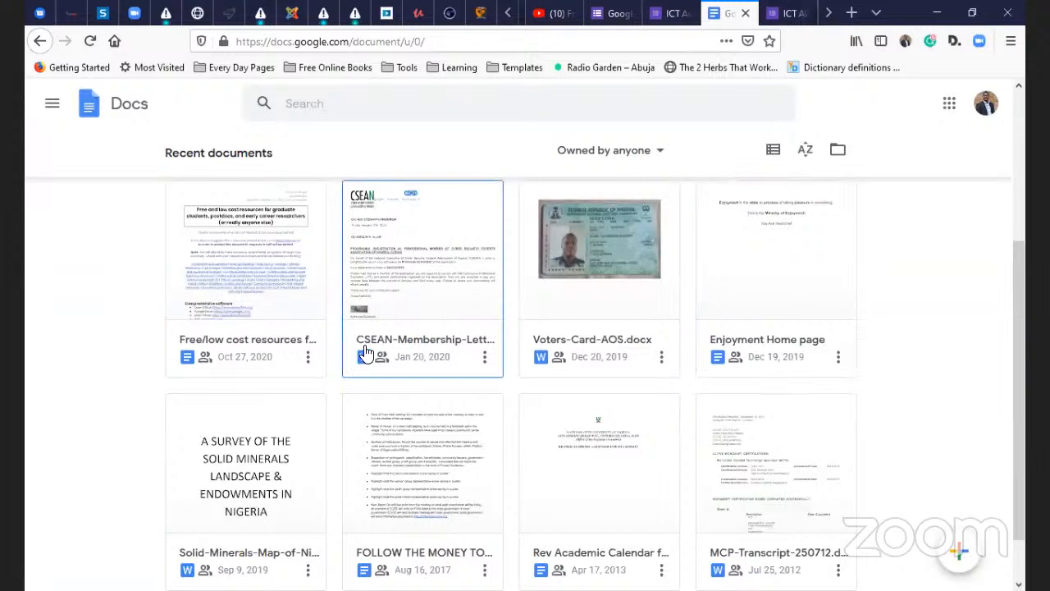
scroll(346, 308, up, 3)
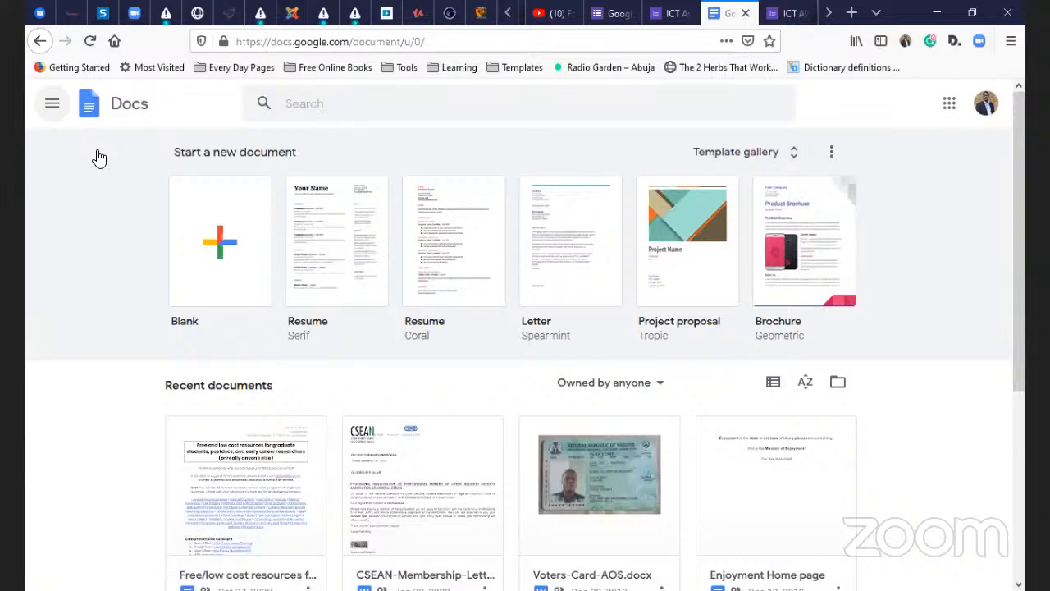
click(52, 104)
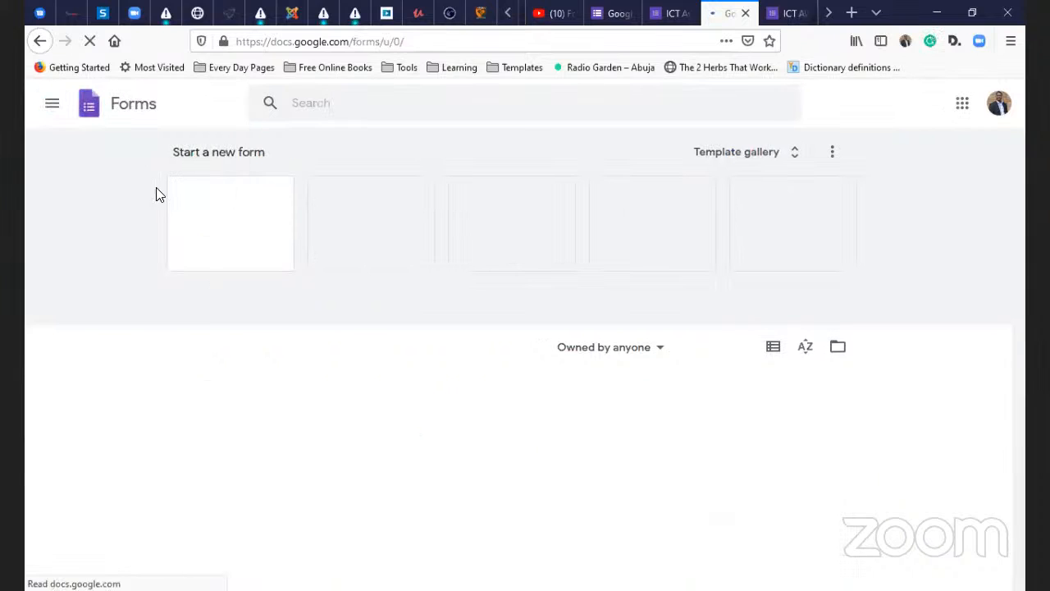
- Open the CNPS-PTA MEMBERS INFORMATION card under Recent forms in the editor
click(52, 103)
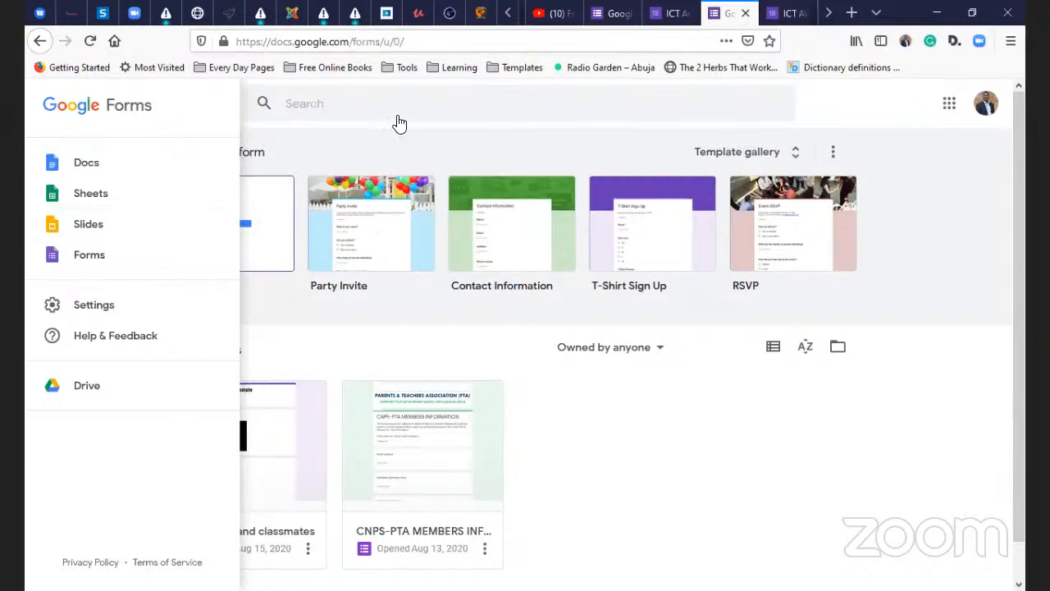
click(808, 475)
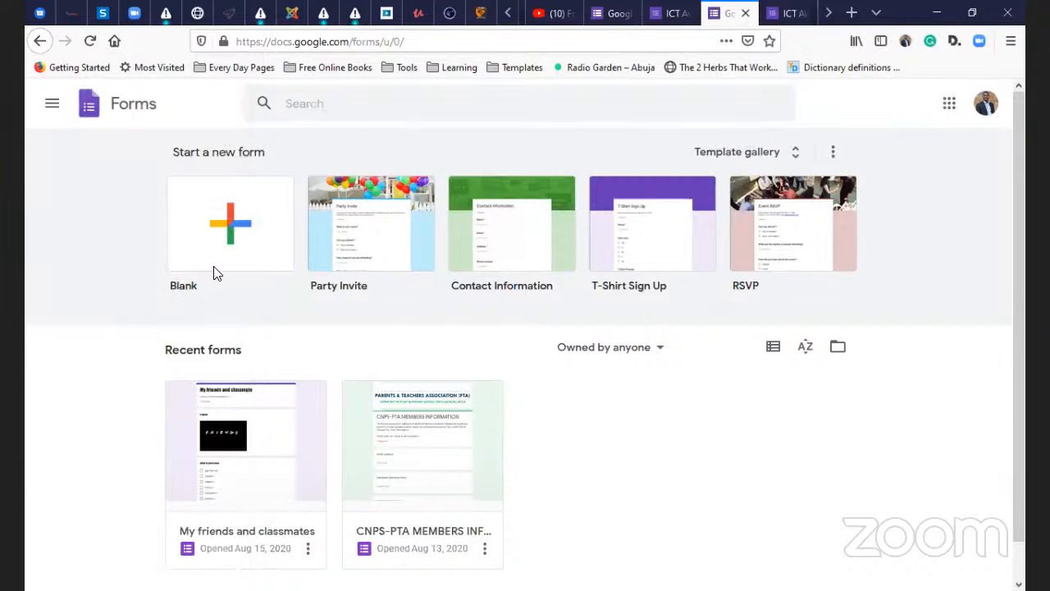
scroll(351, 466, down, 1)
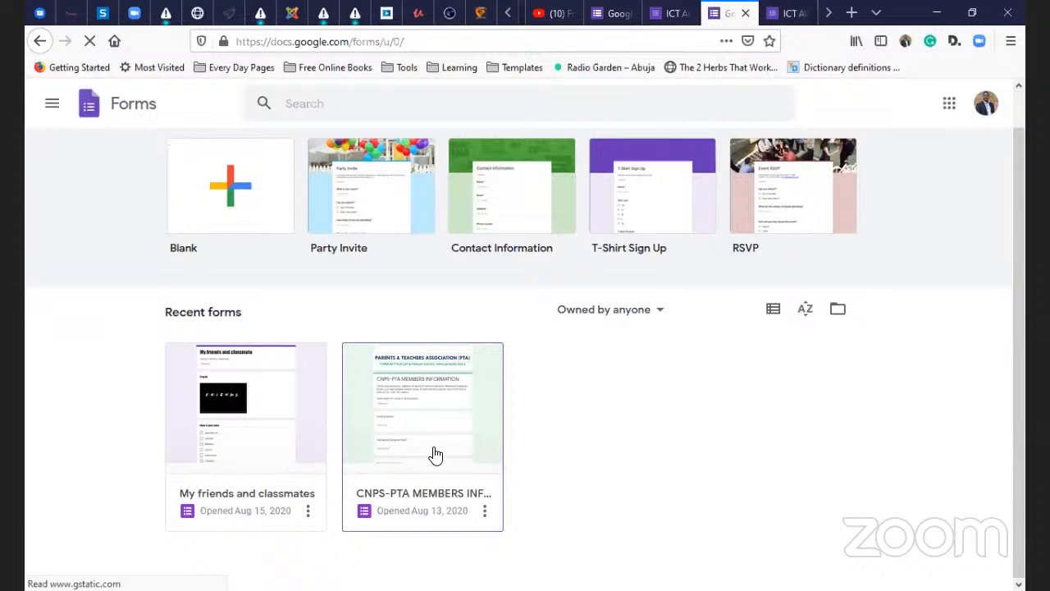
click(443, 393)
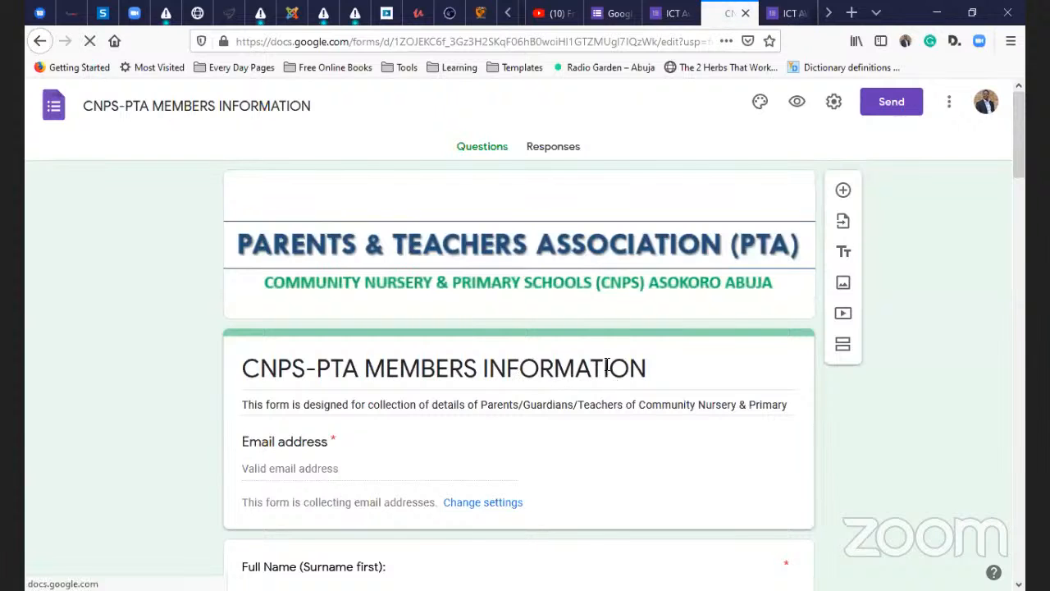
- Open the CNPS-PTA MEMBERS INFORMATION form in respondent preview with the eye icon
scroll(518, 336, down, 2)
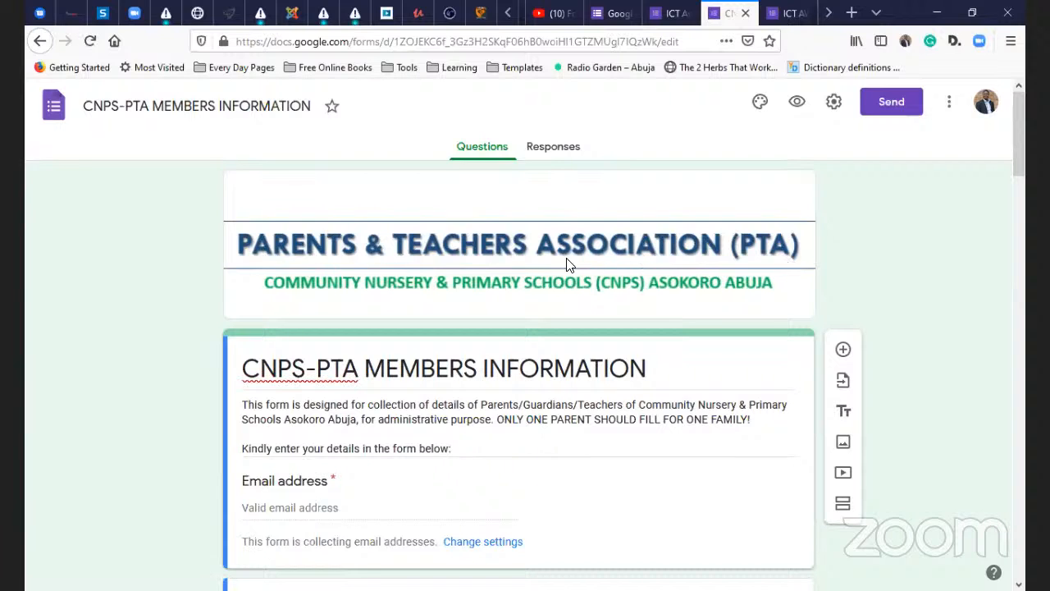
scroll(565, 517, down, 3)
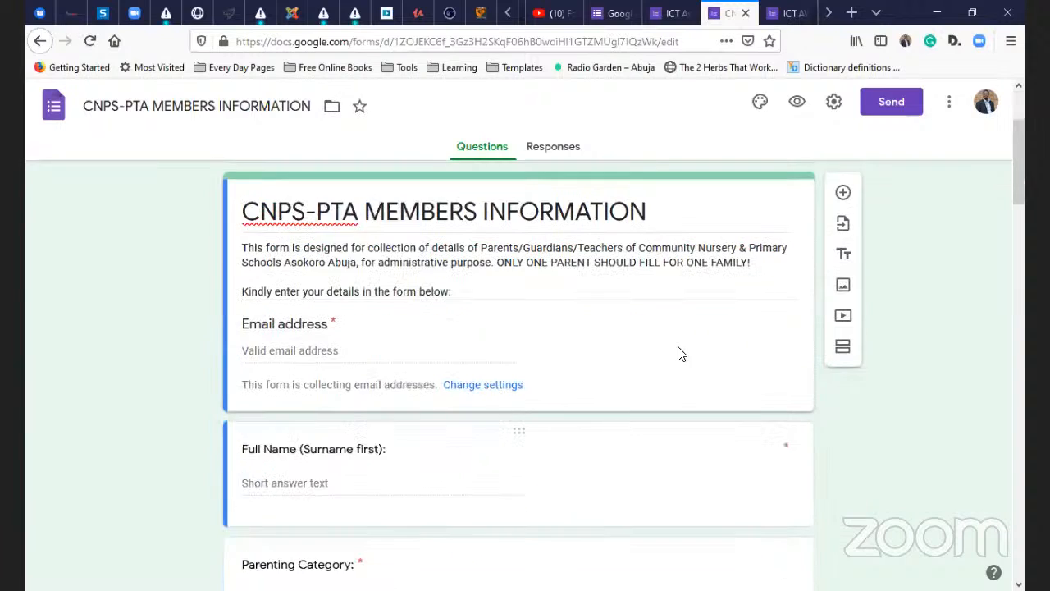
scroll(680, 352, up, 3)
click(796, 103)
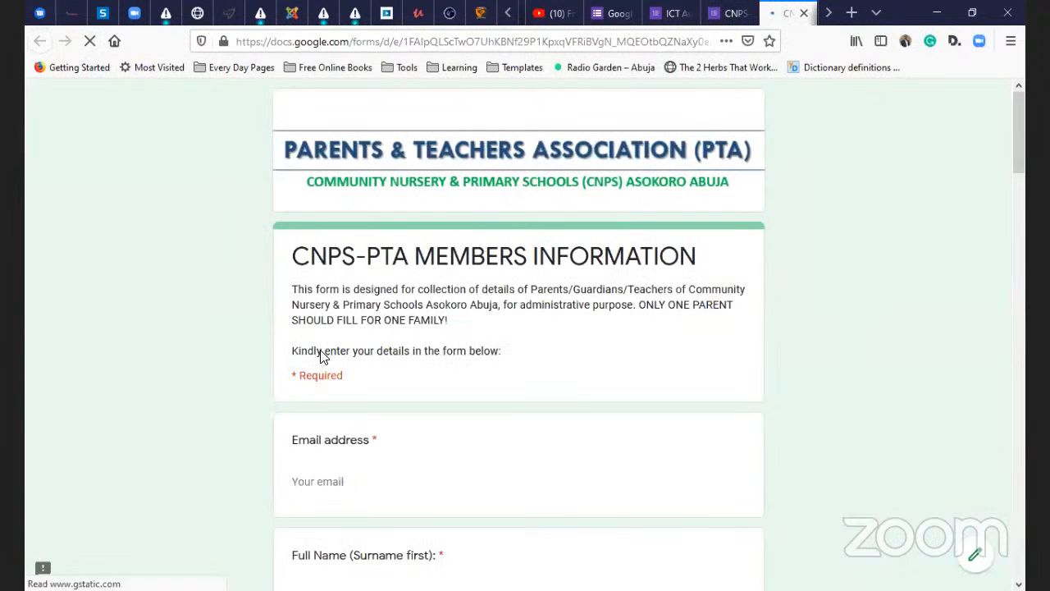
- Reveal the Category dropdown's Personnel, Non-Personnel and Teacher options, then close it without choosing
scroll(367, 297, down, 1)
scroll(386, 243, down, 1)
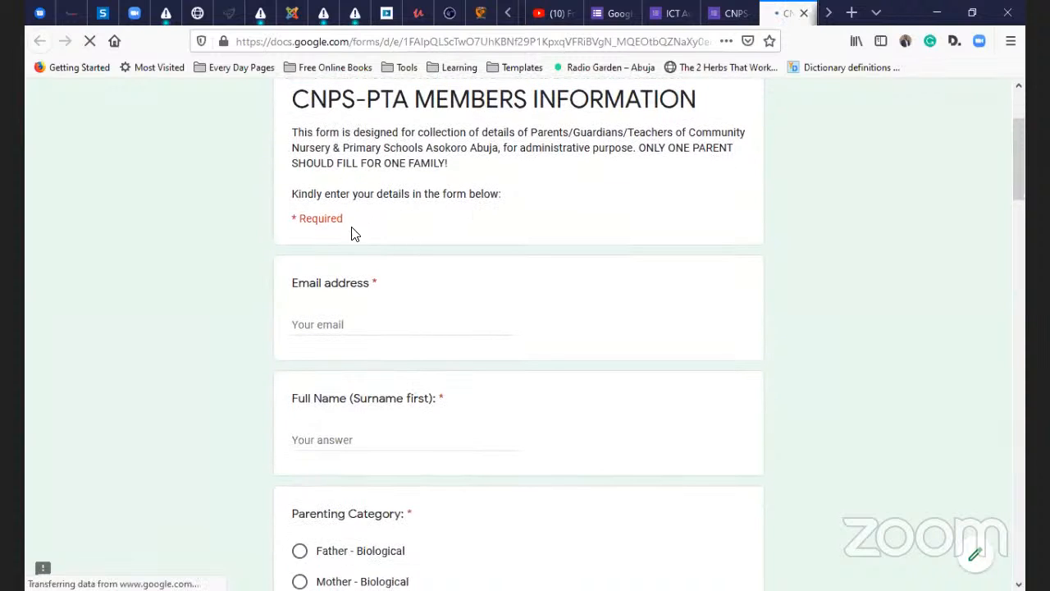
scroll(352, 261, down, 1)
scroll(353, 261, down, 3)
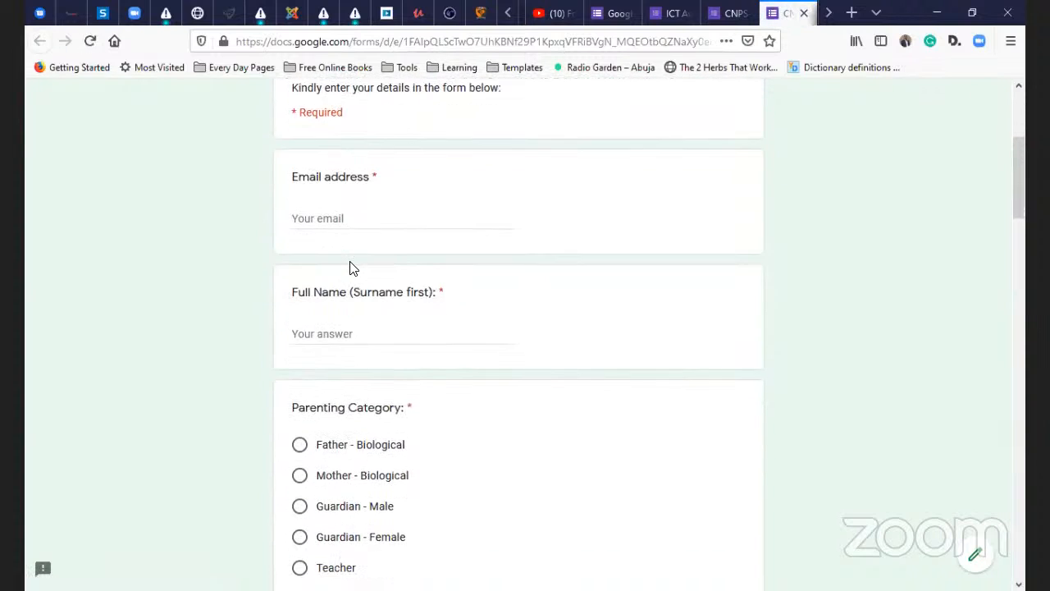
scroll(346, 261, up, 1)
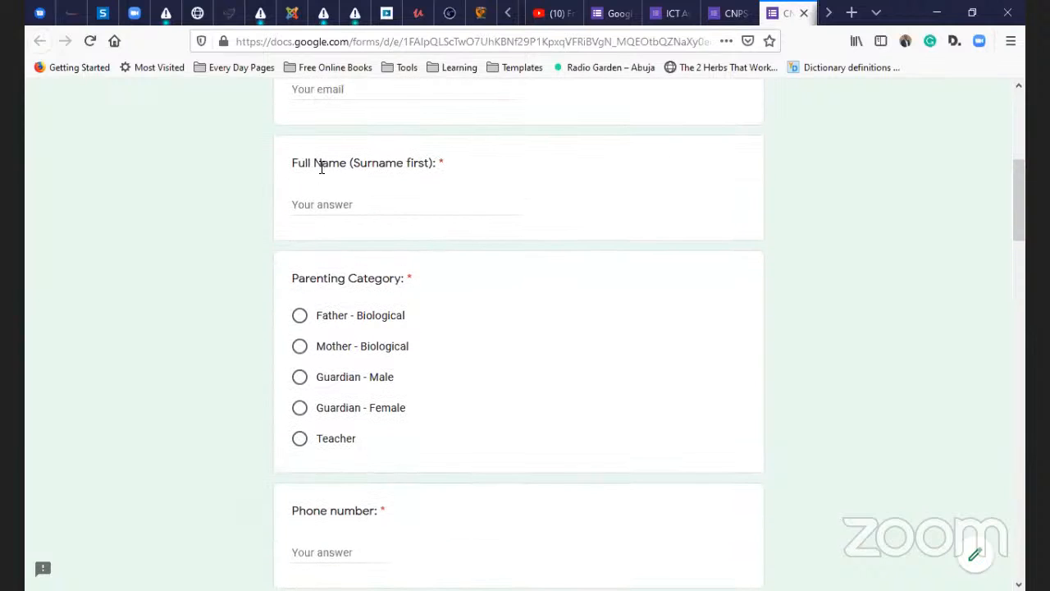
scroll(373, 157, up, 1)
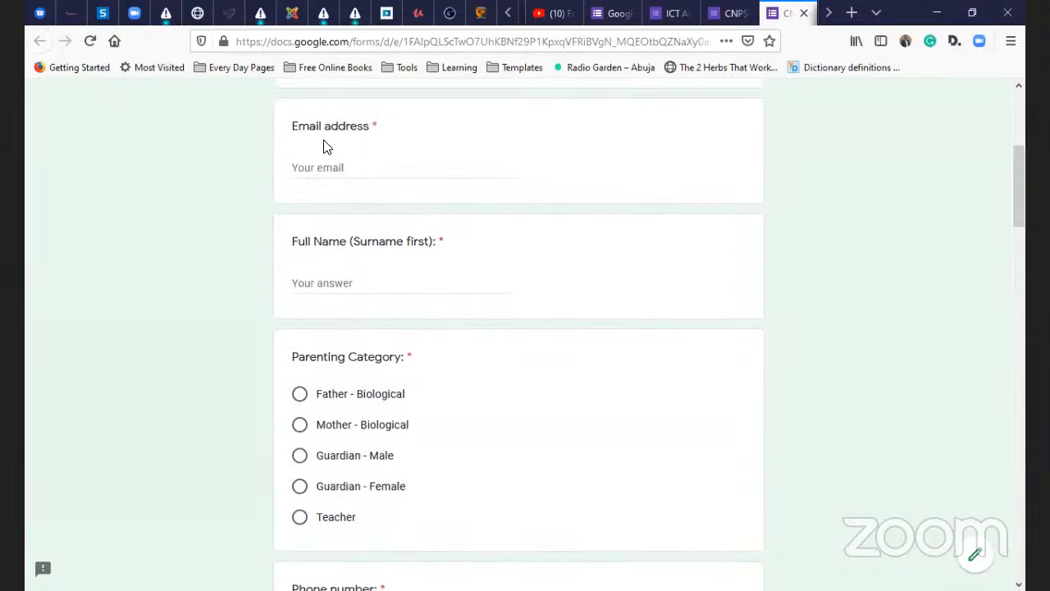
scroll(320, 287, down, 3)
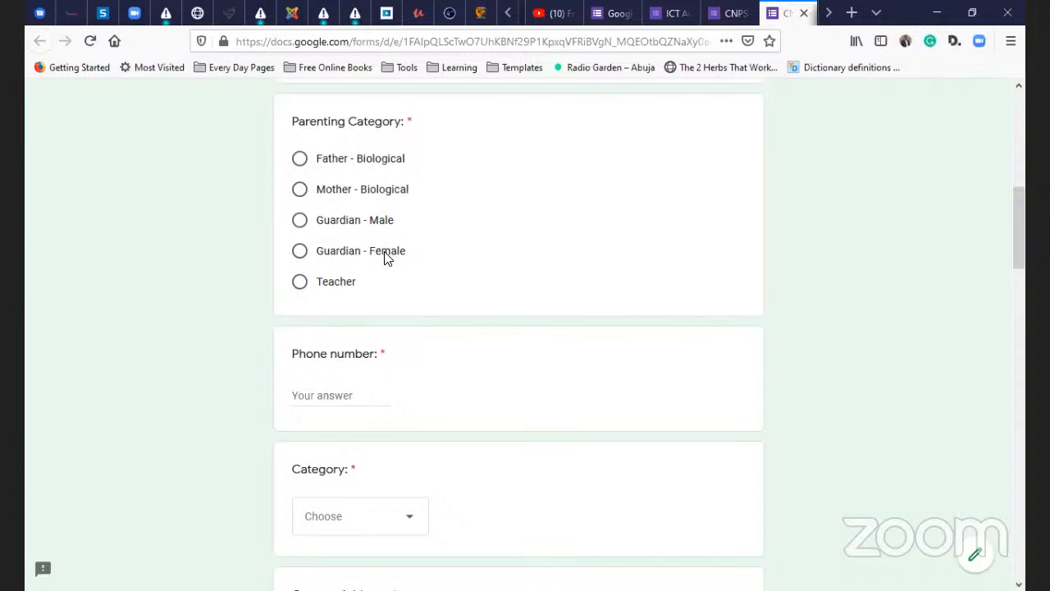
scroll(377, 267, down, 2)
scroll(341, 233, up, 2)
scroll(391, 259, down, 2)
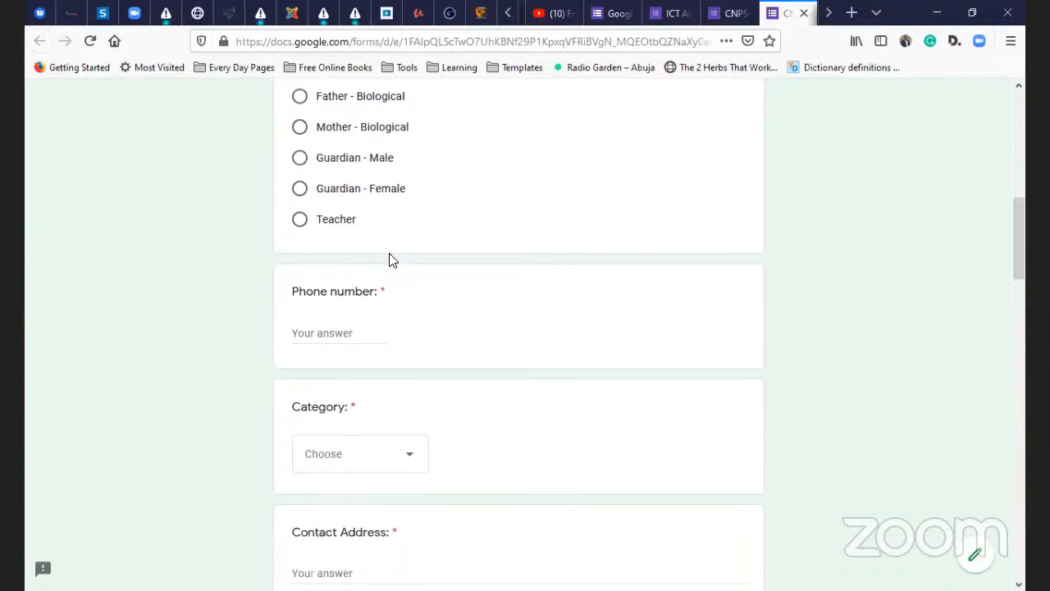
scroll(330, 232, down, 2)
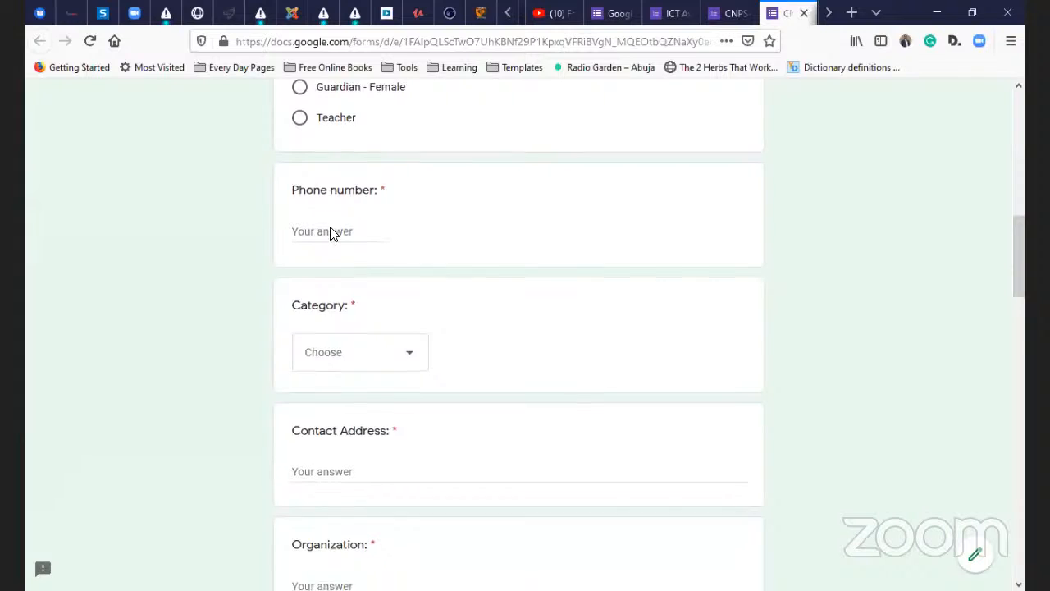
click(340, 213)
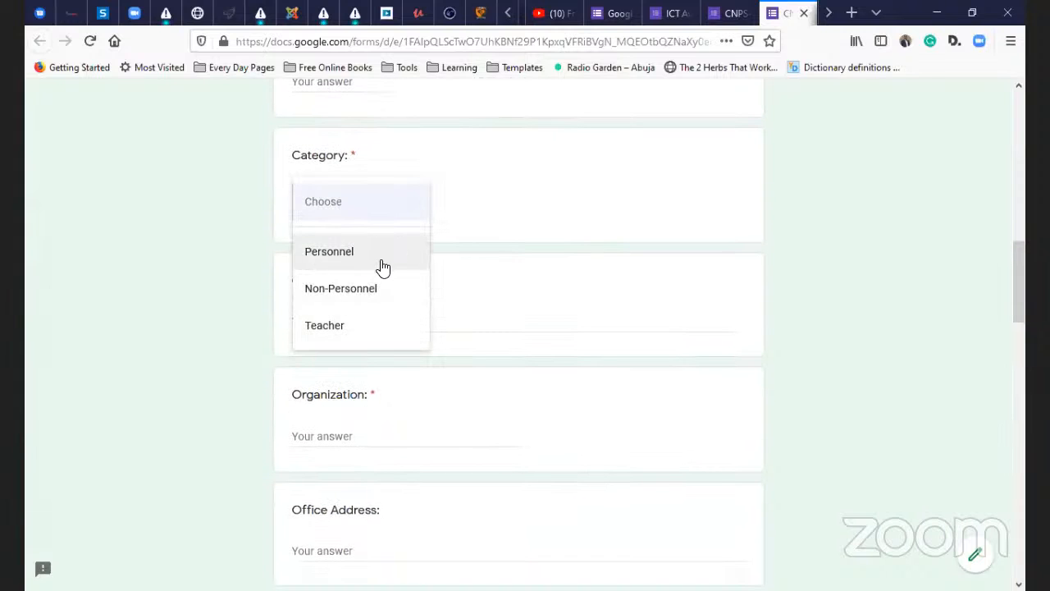
click(502, 329)
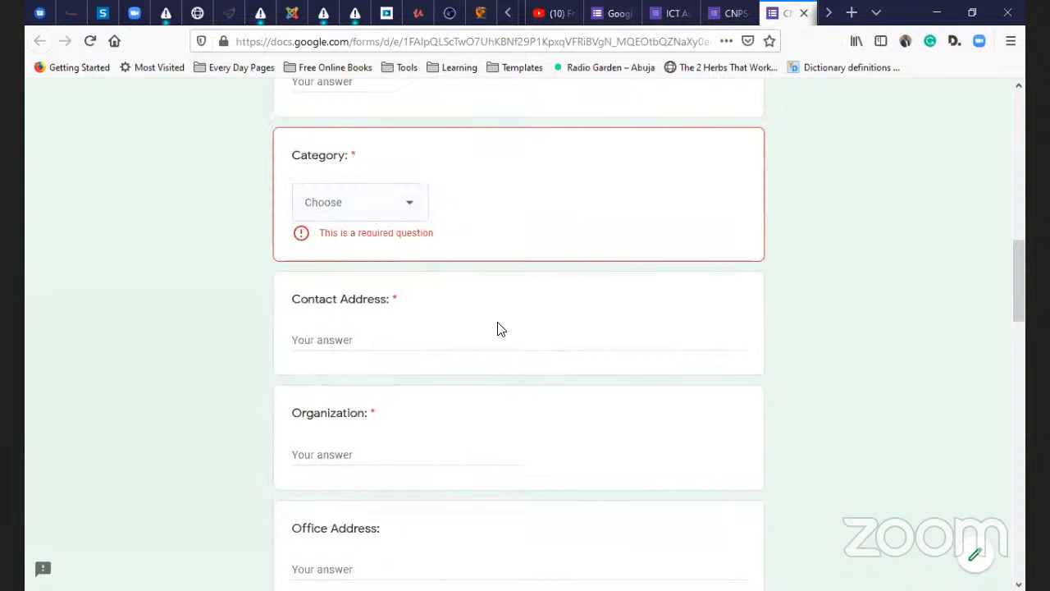
scroll(422, 317, down, 3)
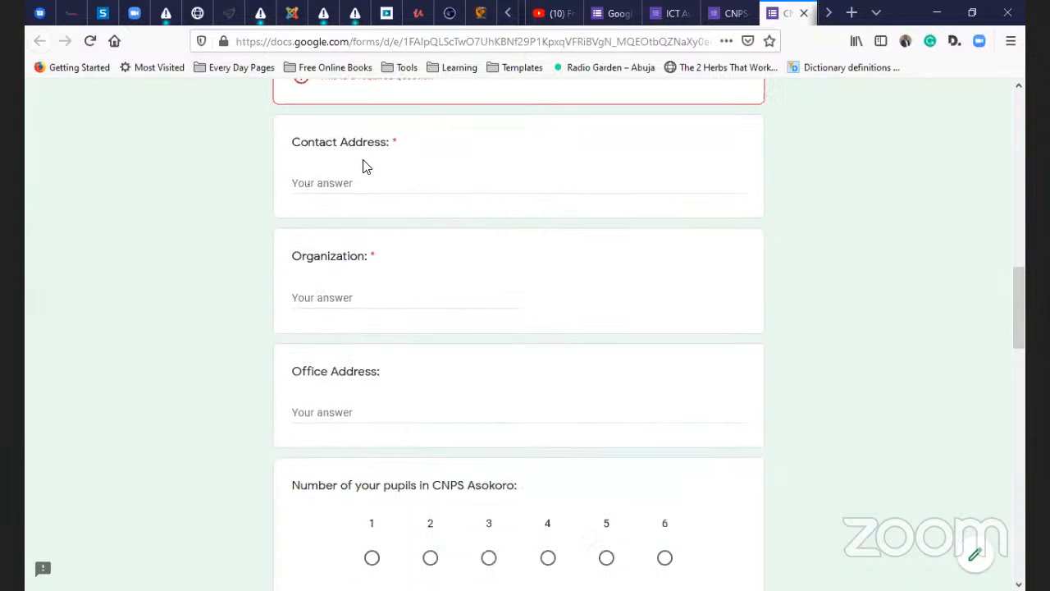
scroll(357, 247, down, 4)
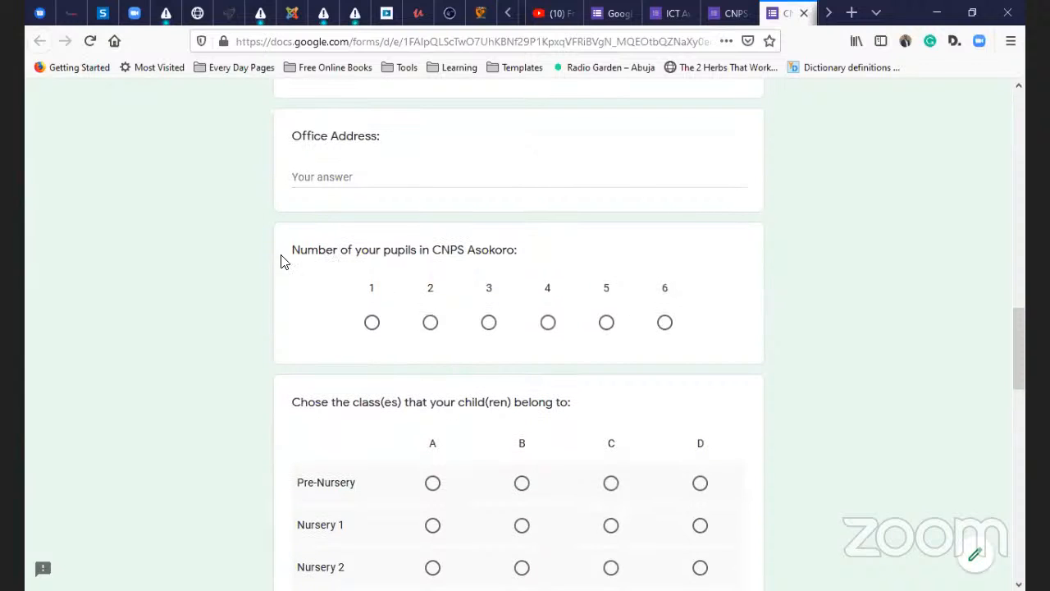
- Tick class A for Pre-Nursery in the class grid and review the rest of the form
scroll(377, 264, down, 1)
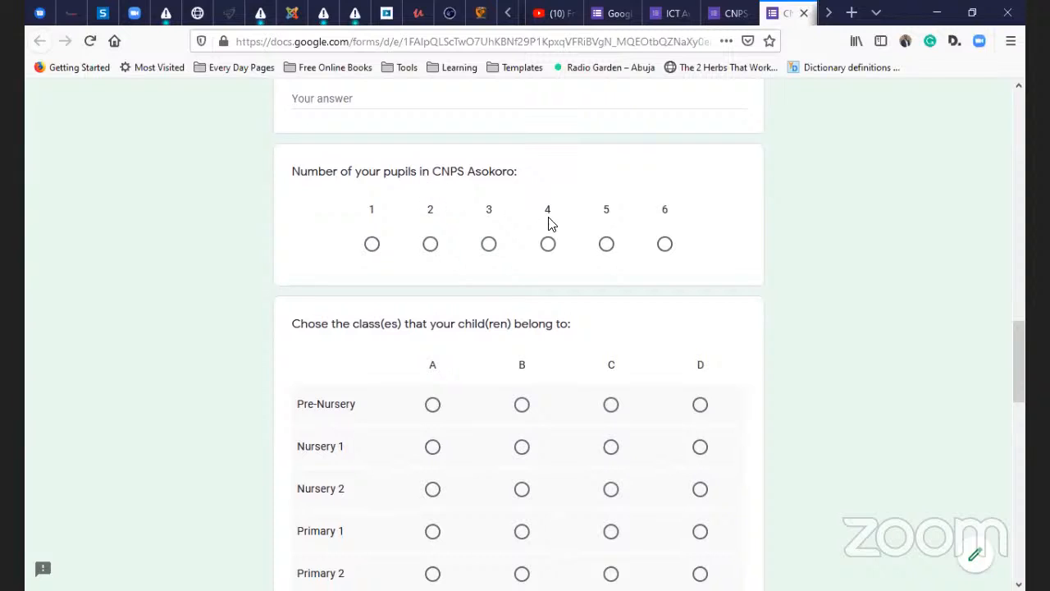
scroll(410, 234, down, 2)
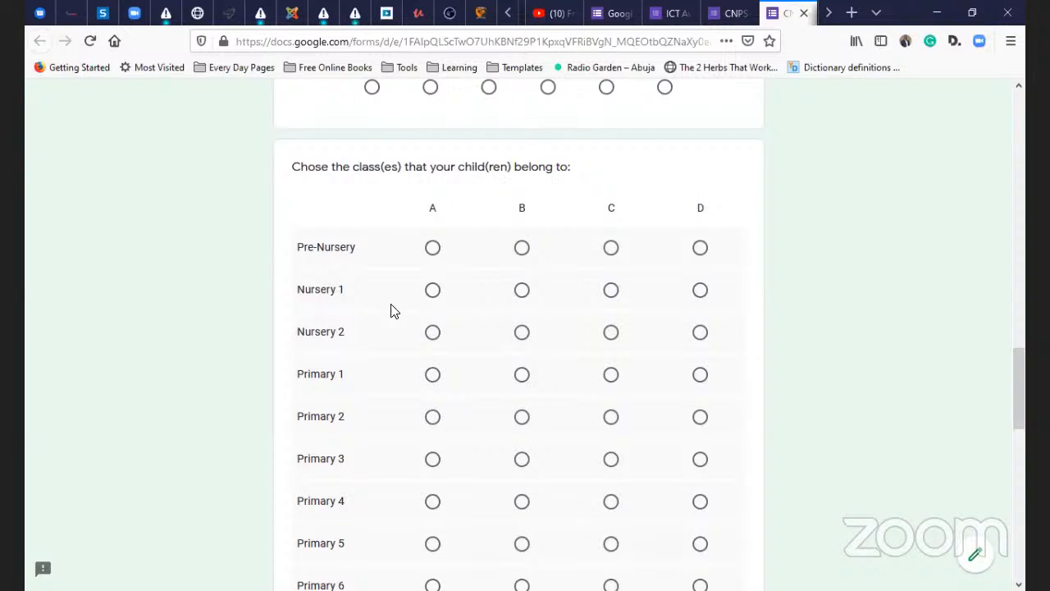
scroll(453, 275, down, 2)
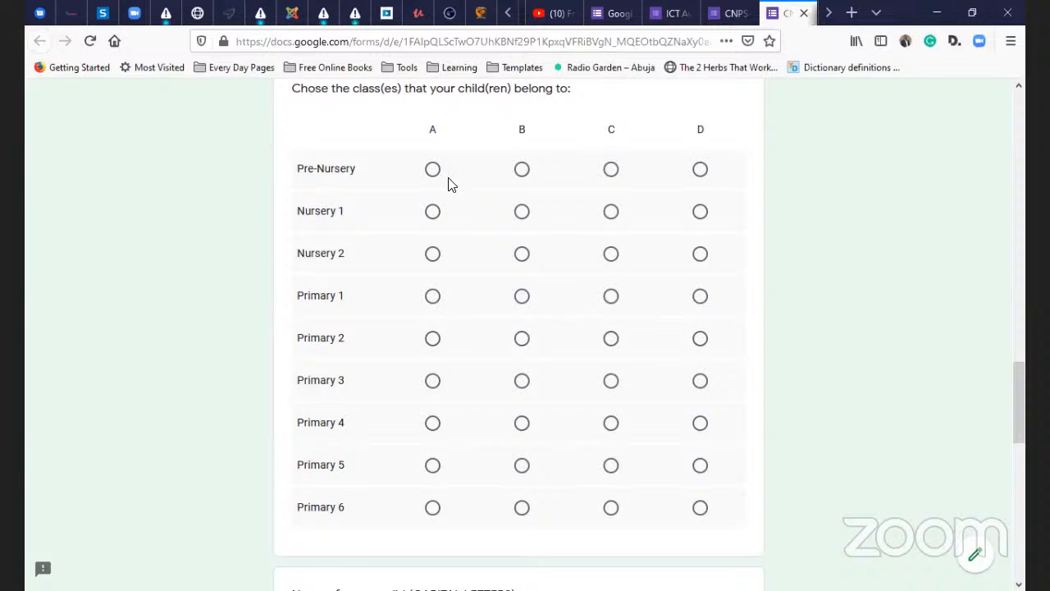
scroll(449, 212, up, 2)
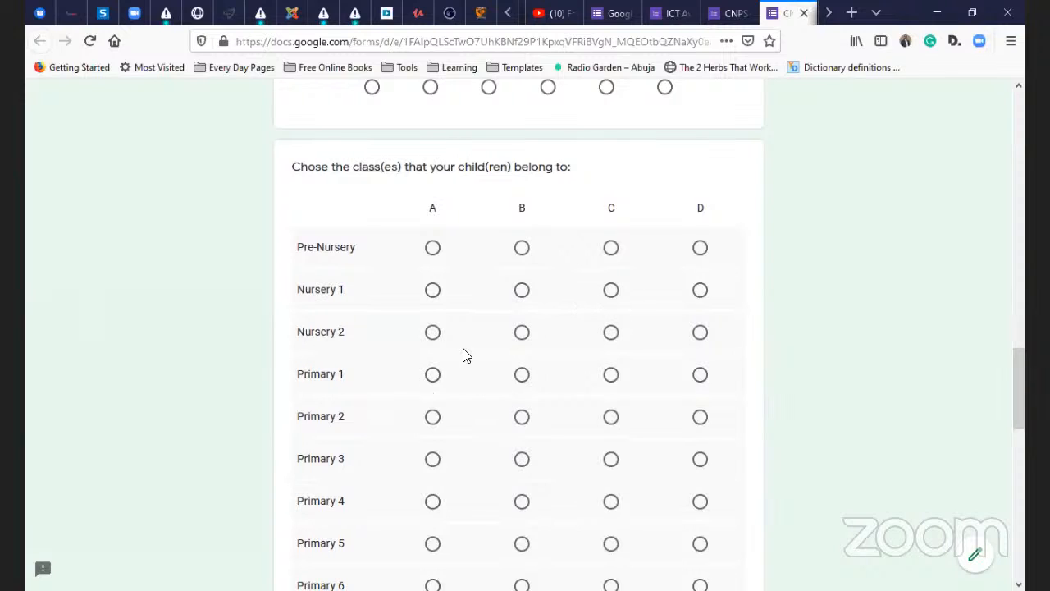
click(433, 249)
scroll(429, 286, down, 1)
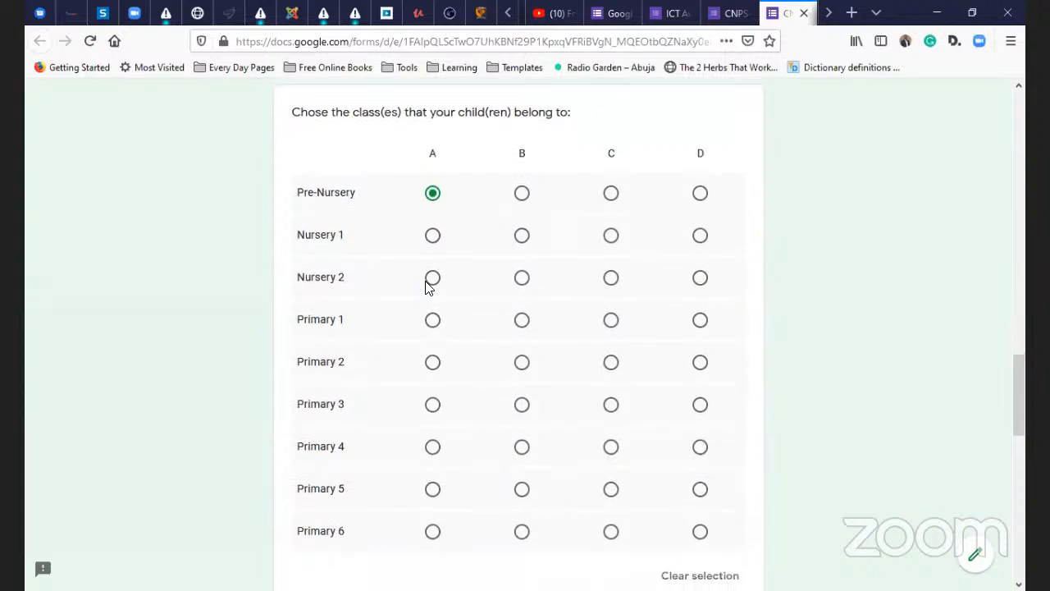
scroll(520, 263, up, 1)
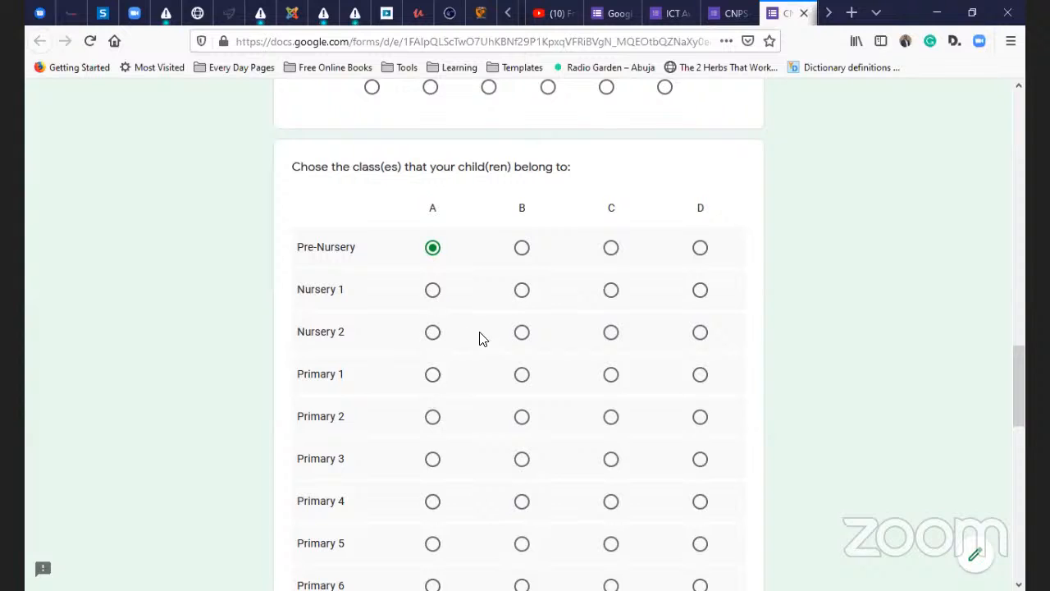
scroll(524, 340, down, 2)
scroll(509, 402, down, 2)
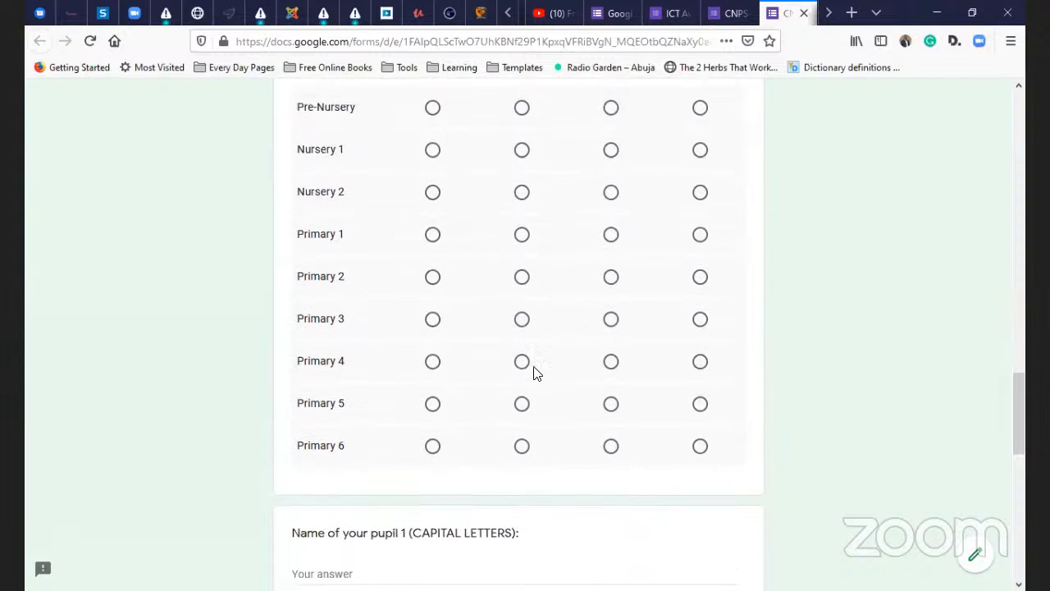
scroll(534, 370, up, 3)
scroll(534, 370, down, 10)
scroll(467, 353, down, 4)
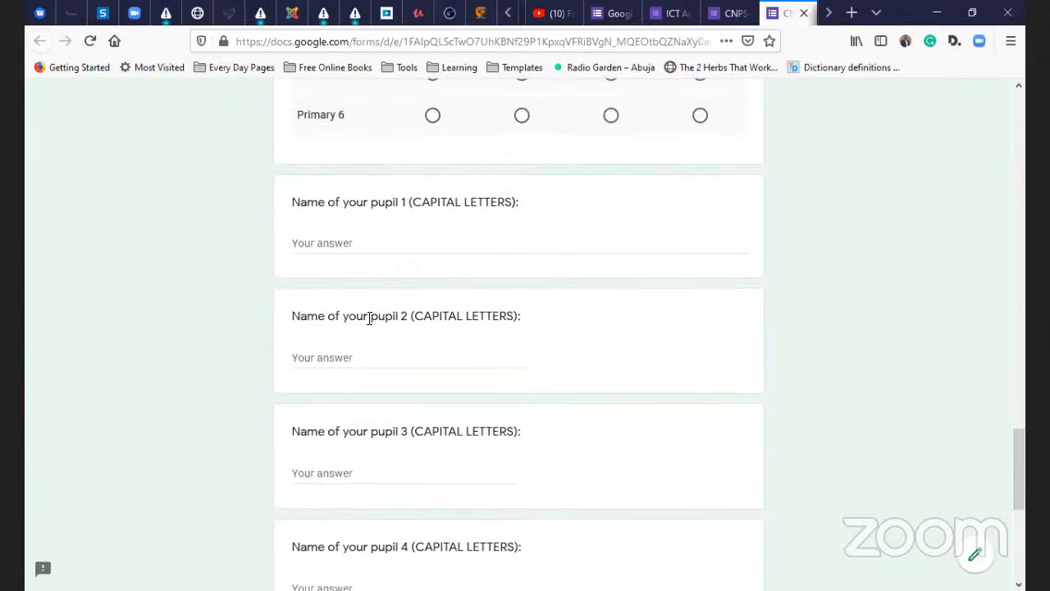
scroll(403, 236, down, 8)
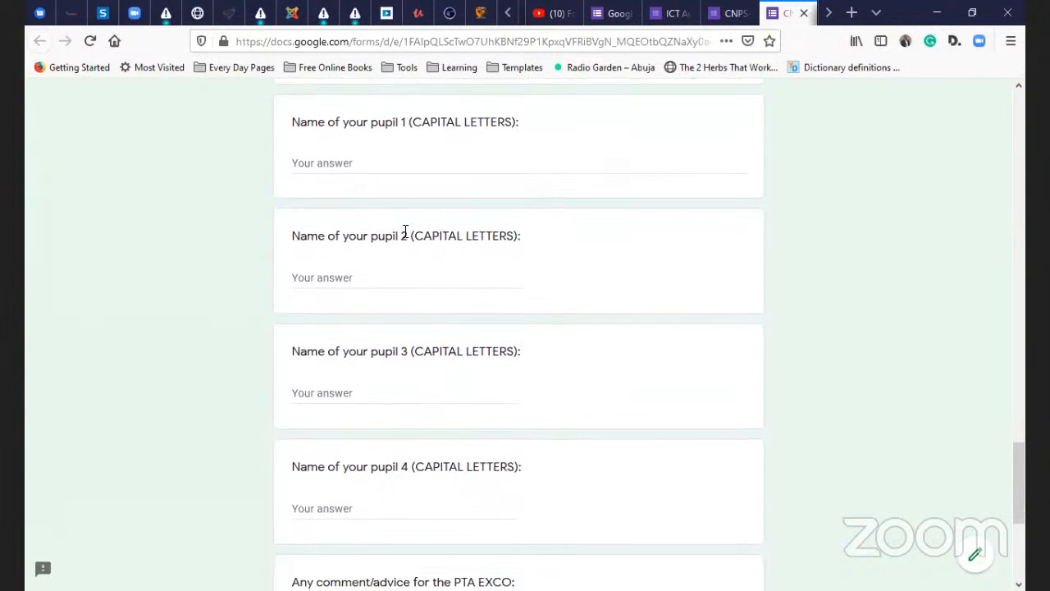
scroll(422, 293, up, 6)
scroll(450, 315, up, 15)
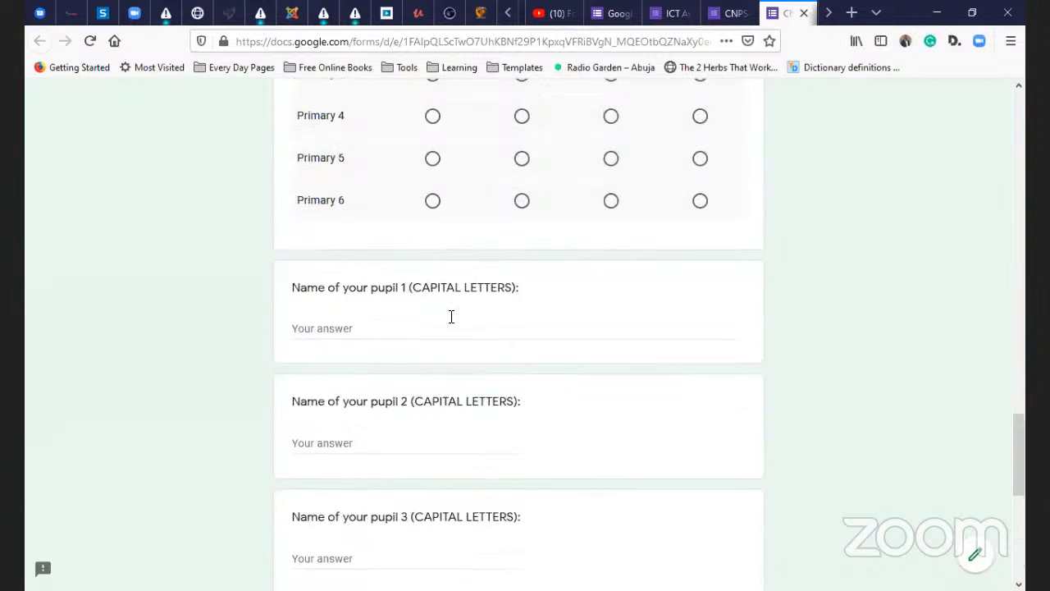
scroll(452, 325, up, 10)
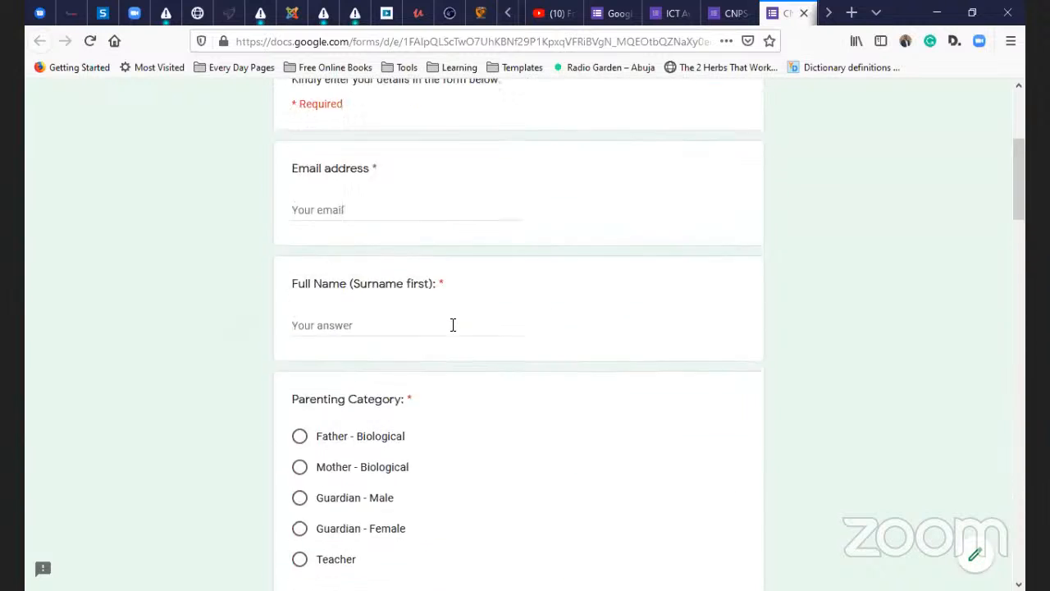
scroll(453, 324, down, 6)
scroll(456, 326, down, 5)
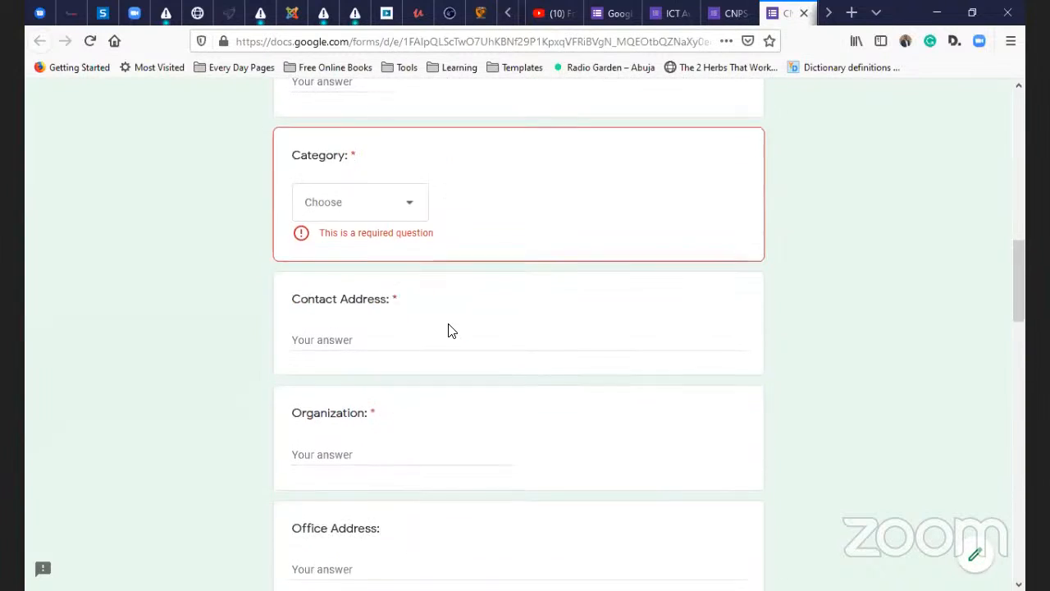
scroll(487, 291, up, 8)
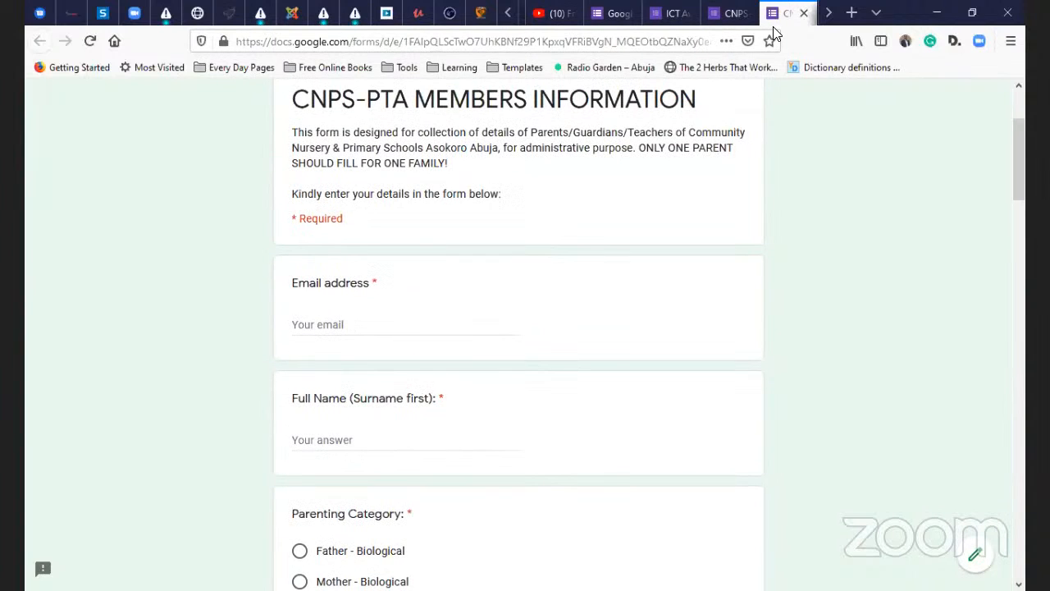
- Close the preview tab without submitting, confirming Leave Page, and switch to the editor tab
click(804, 13)
click(630, 299)
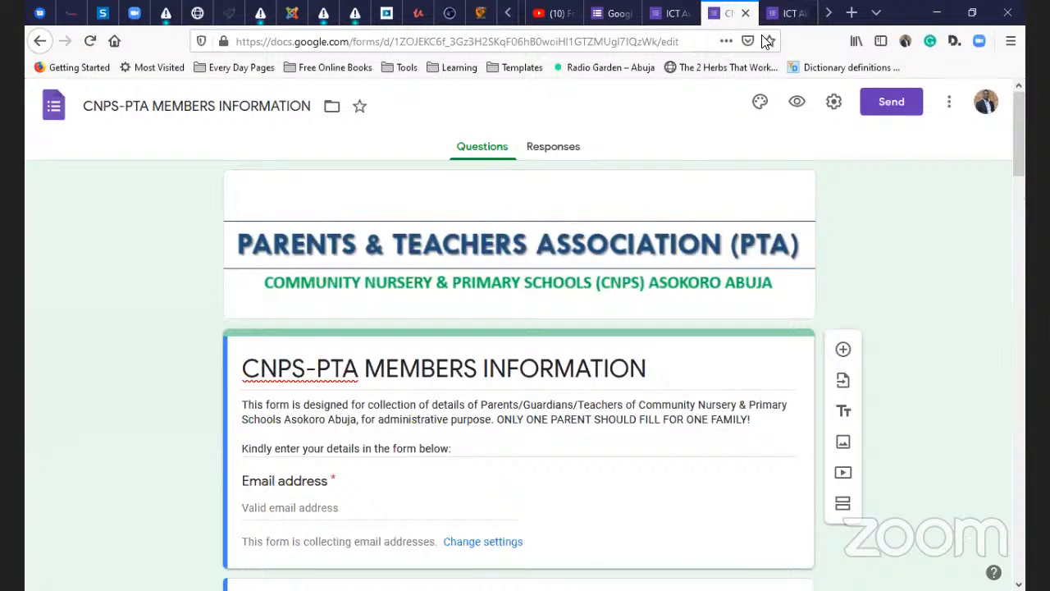
click(785, 14)
- From the SurveyMonkey dashboard, choose CREATE SURVEY and browse the Copy a past survey list
click(733, 13)
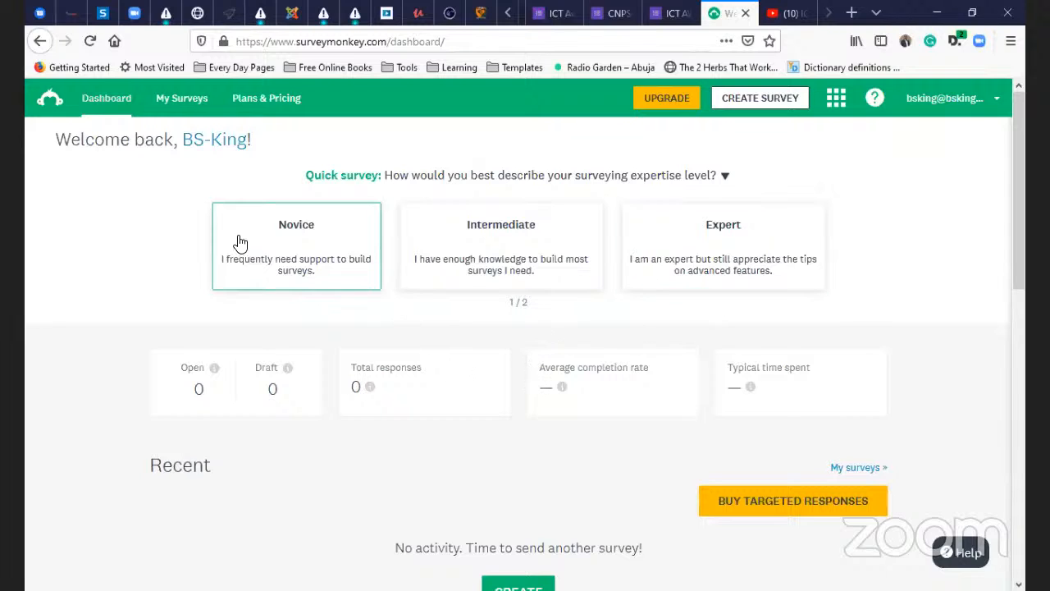
click(762, 102)
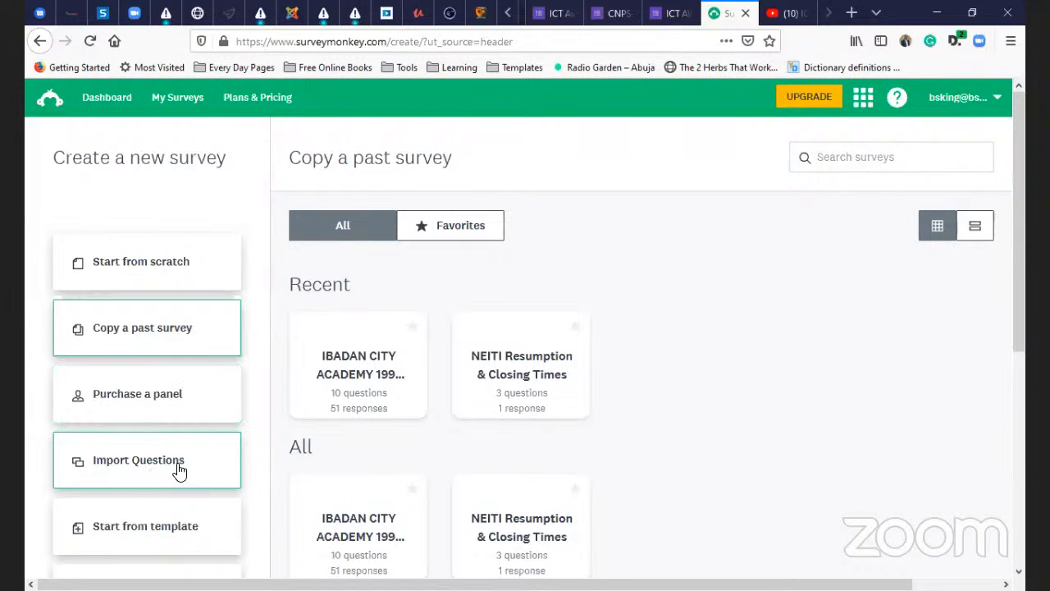
scroll(152, 532, down, 3)
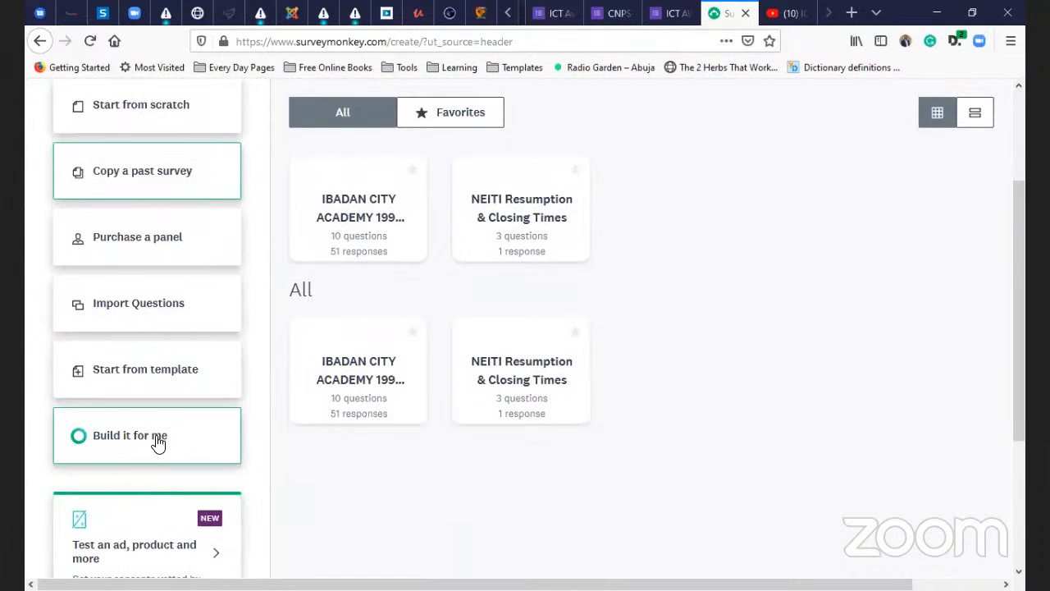
scroll(158, 443, up, 2)
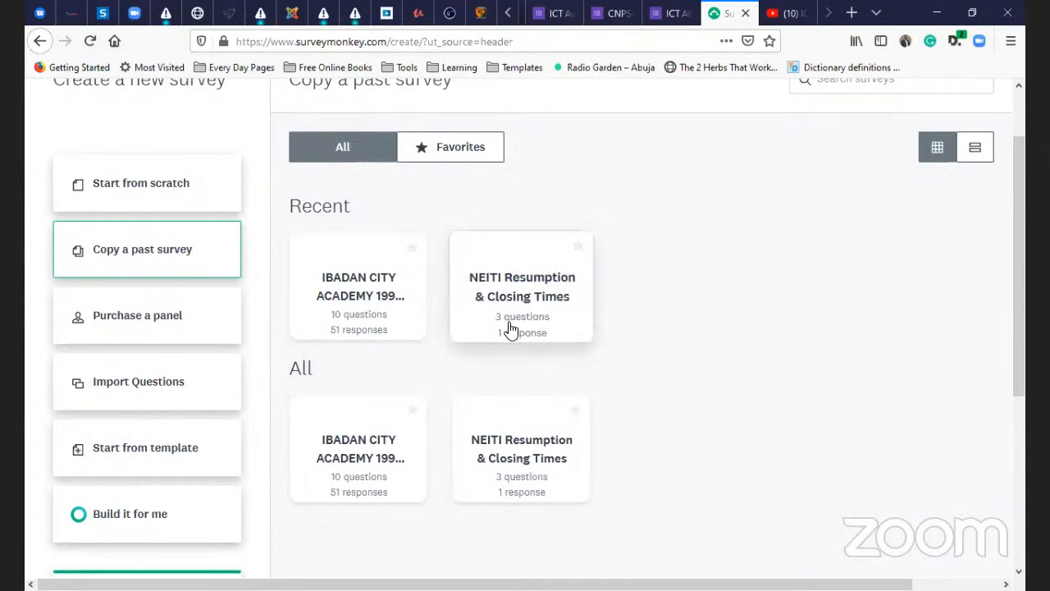
scroll(618, 348, down, 2)
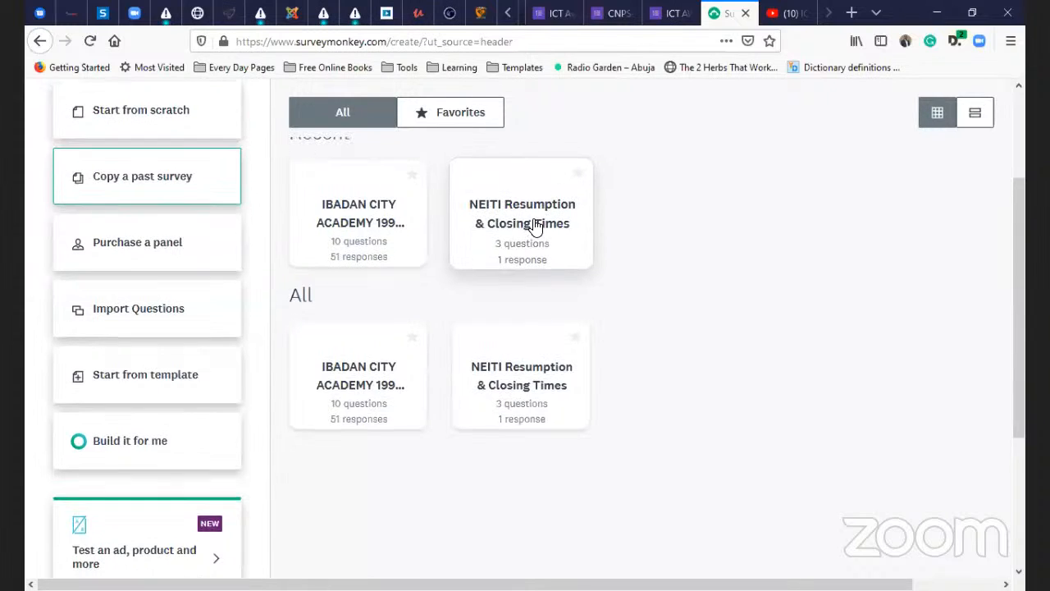
scroll(534, 225, up, 2)
click(535, 301)
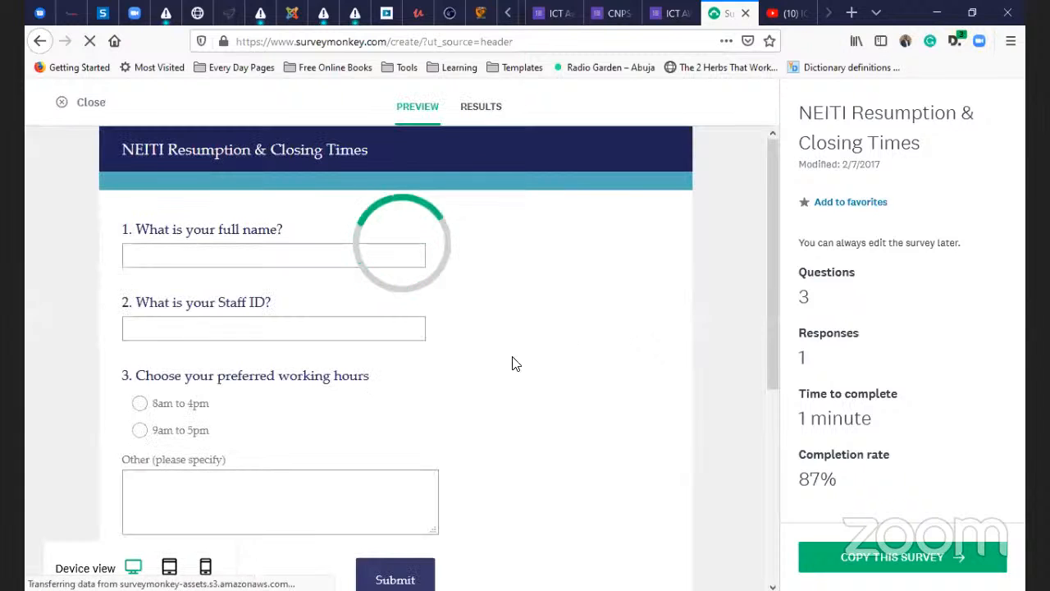
scroll(476, 363, down, 4)
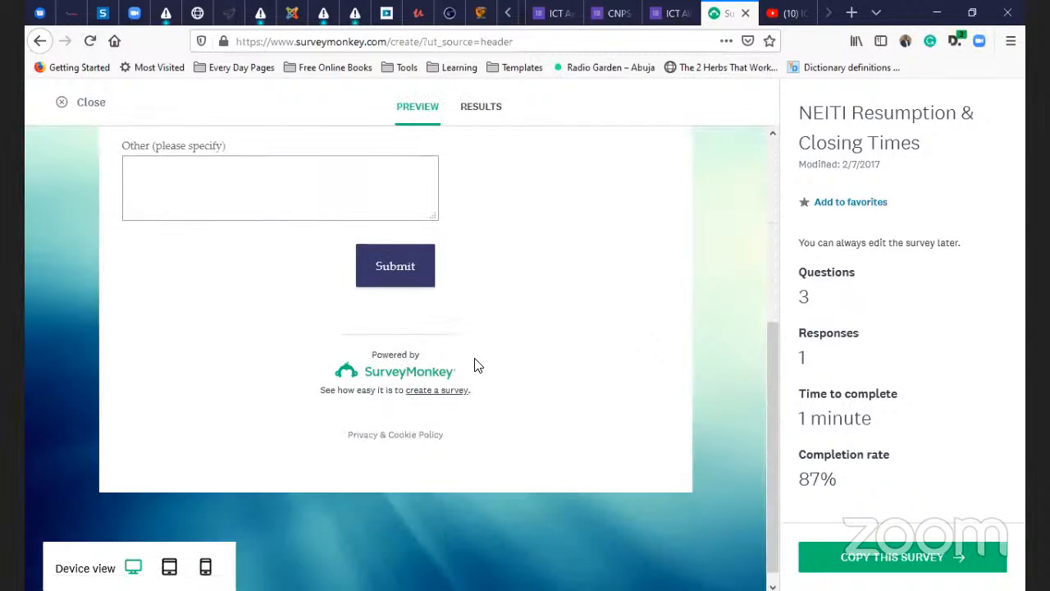
scroll(520, 342, up, 4)
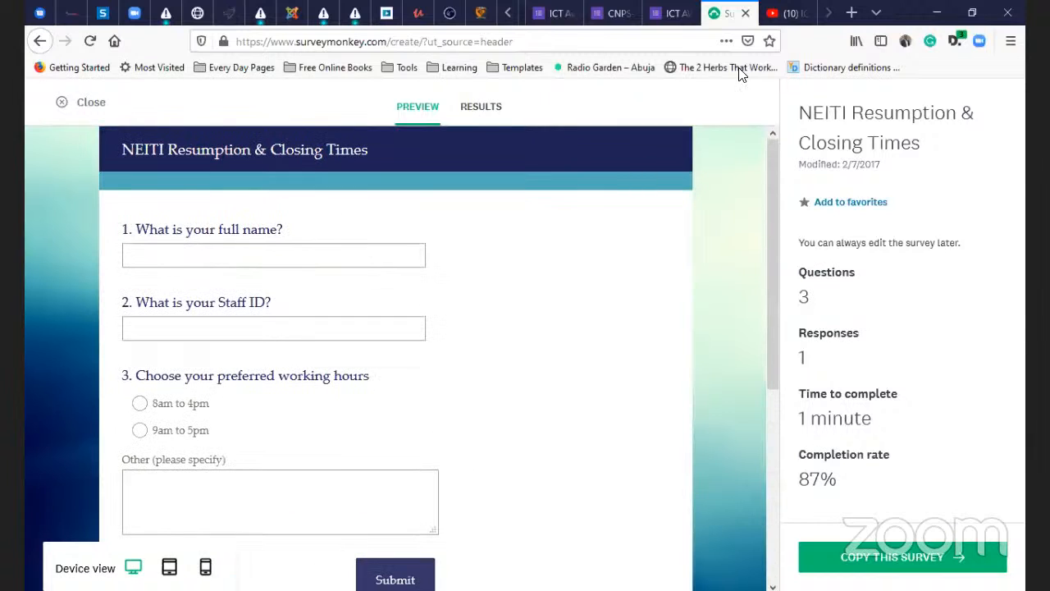
click(39, 41)
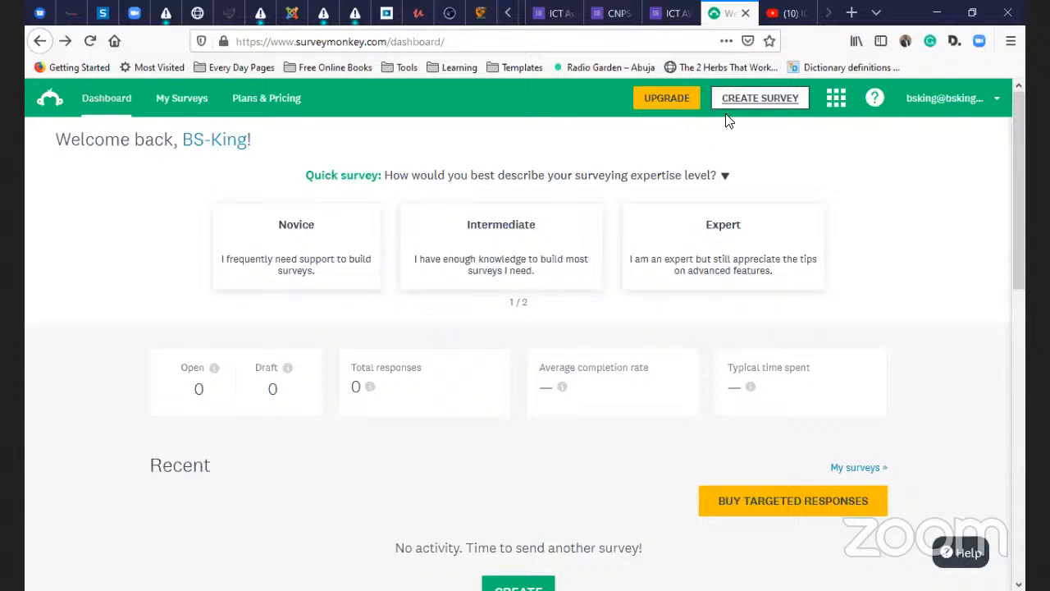
click(750, 99)
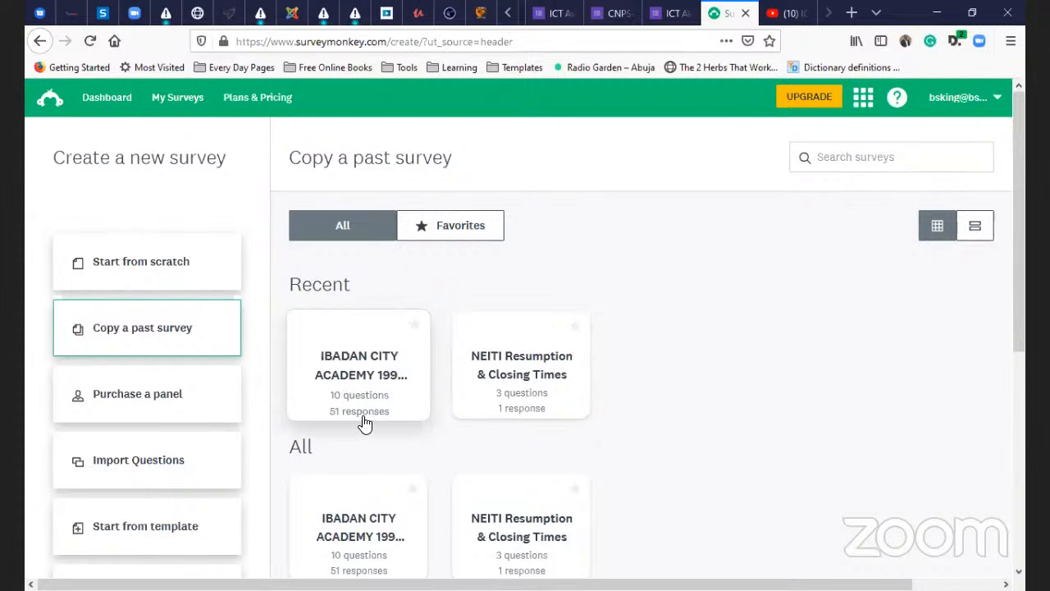
click(389, 368)
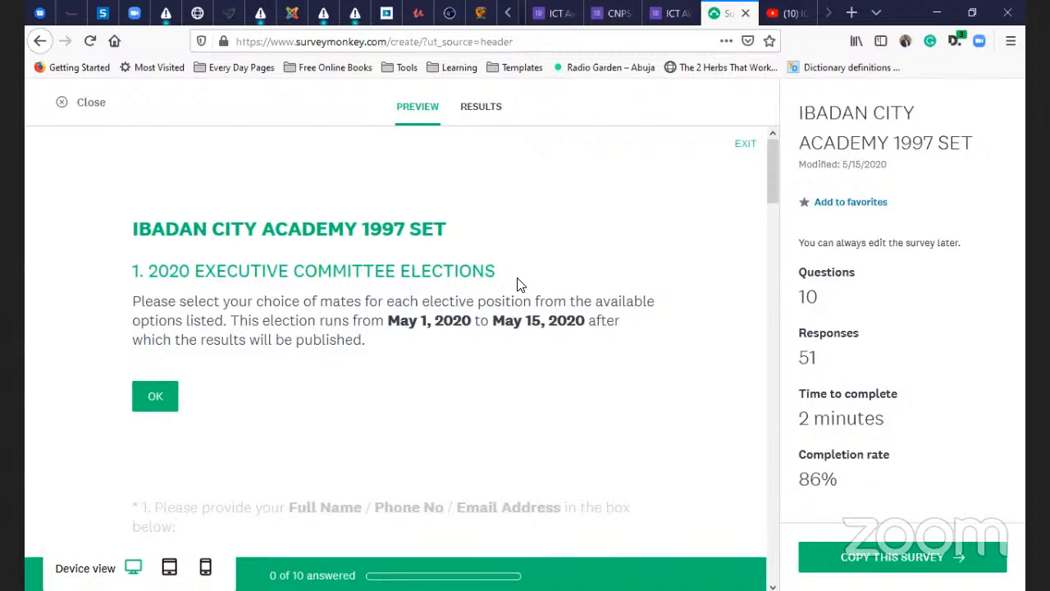
scroll(279, 254, down, 2)
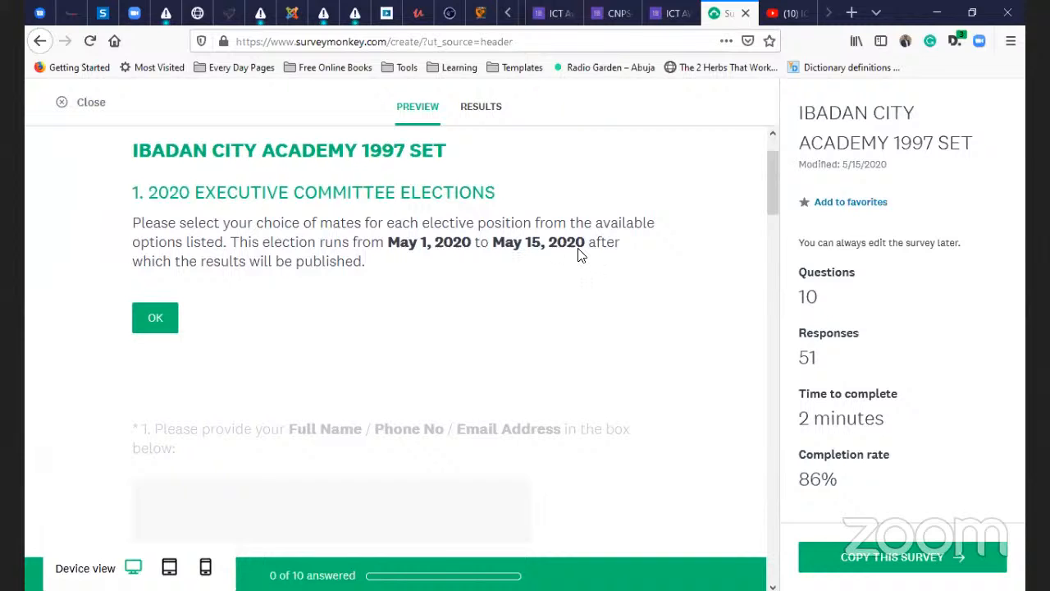
scroll(578, 255, down, 3)
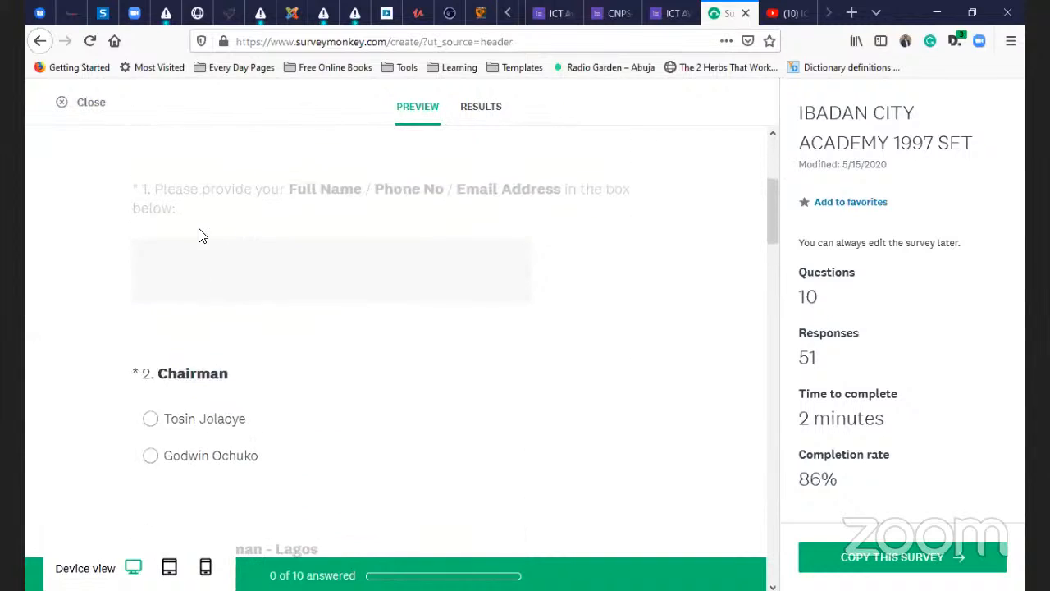
scroll(203, 236, up, 1)
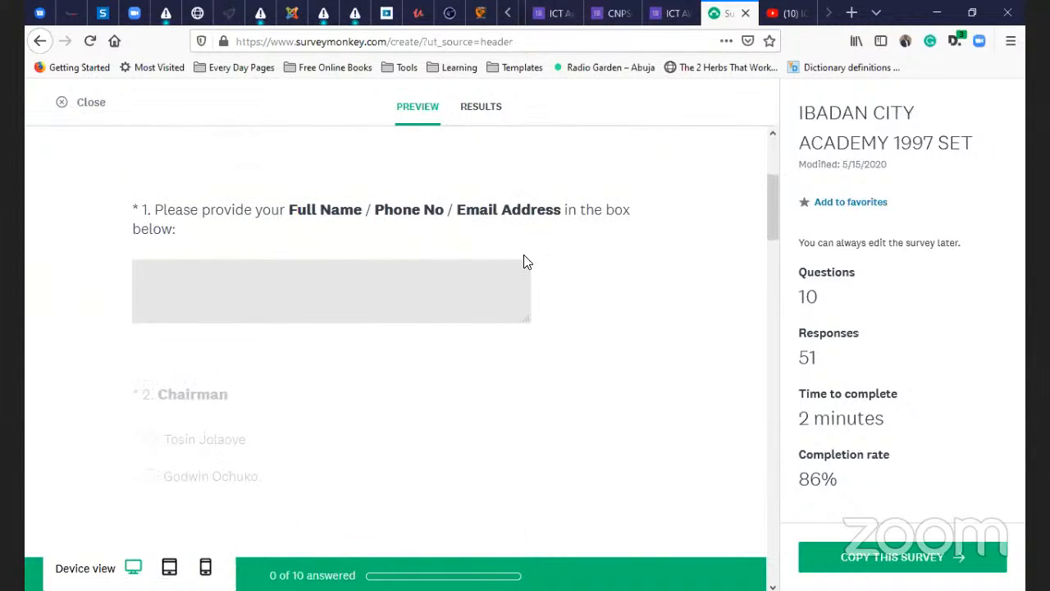
scroll(488, 224, down, 1)
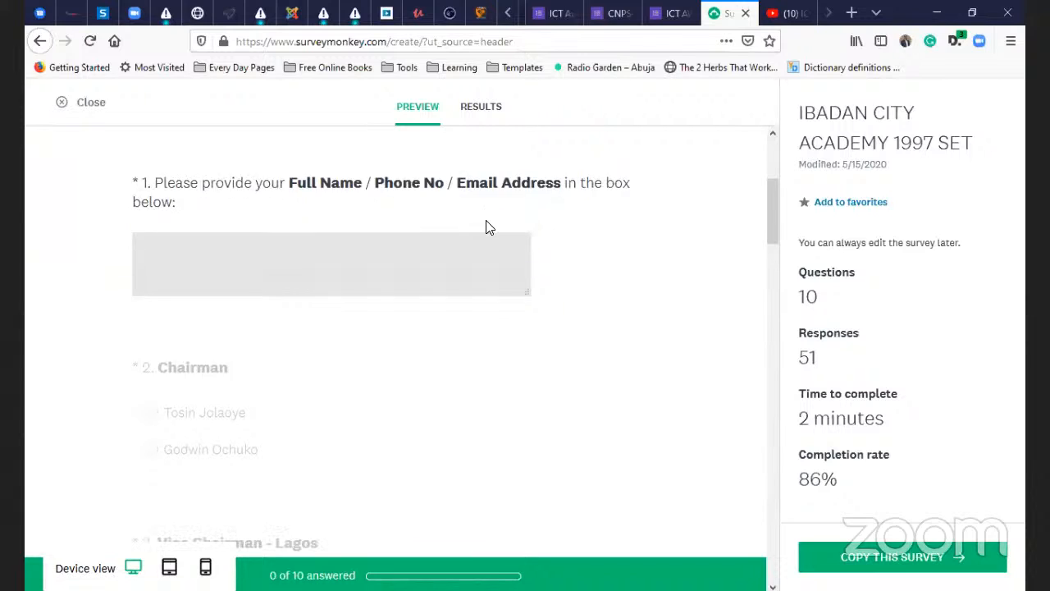
scroll(187, 347, down, 1)
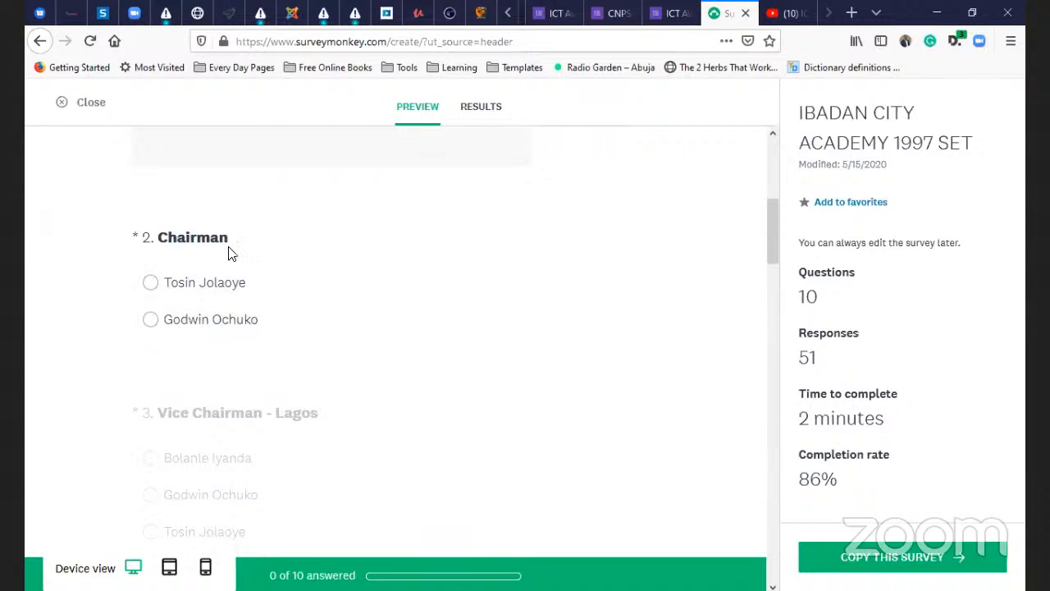
scroll(232, 319, down, 2)
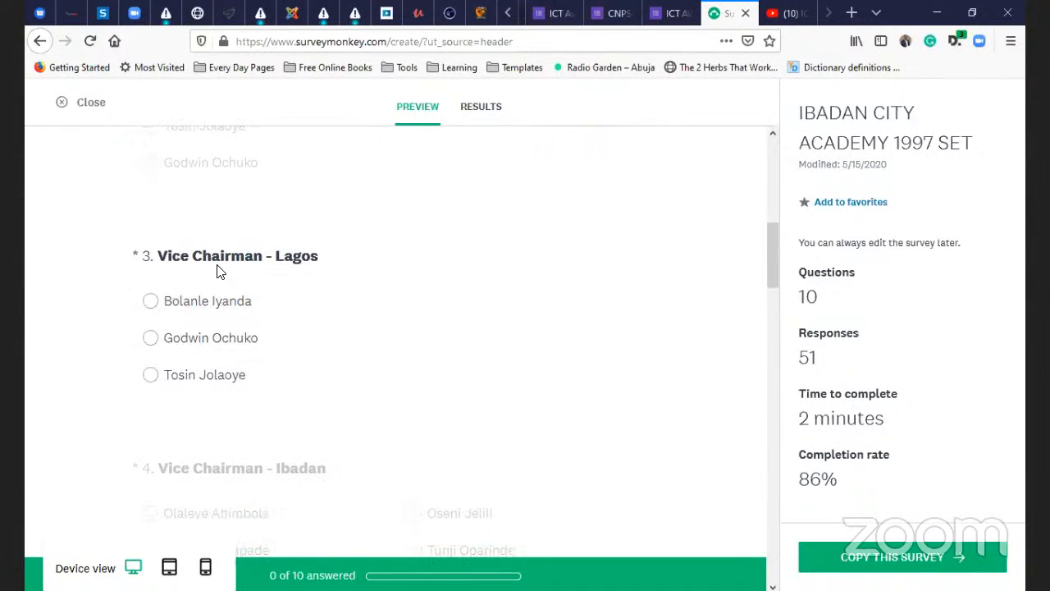
scroll(247, 354, down, 3)
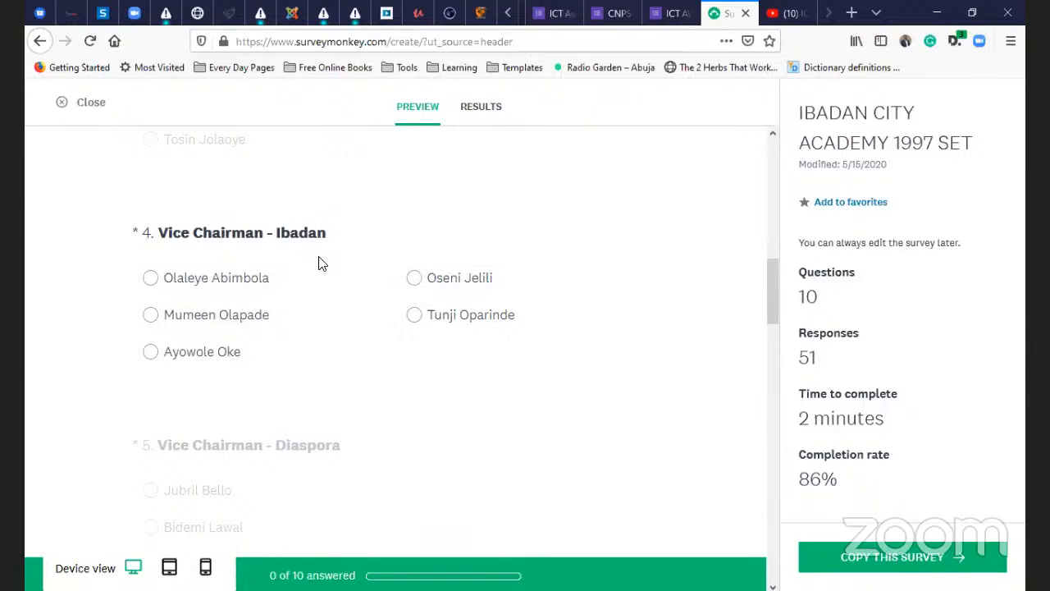
scroll(321, 260, up, 4)
scroll(320, 260, down, 4)
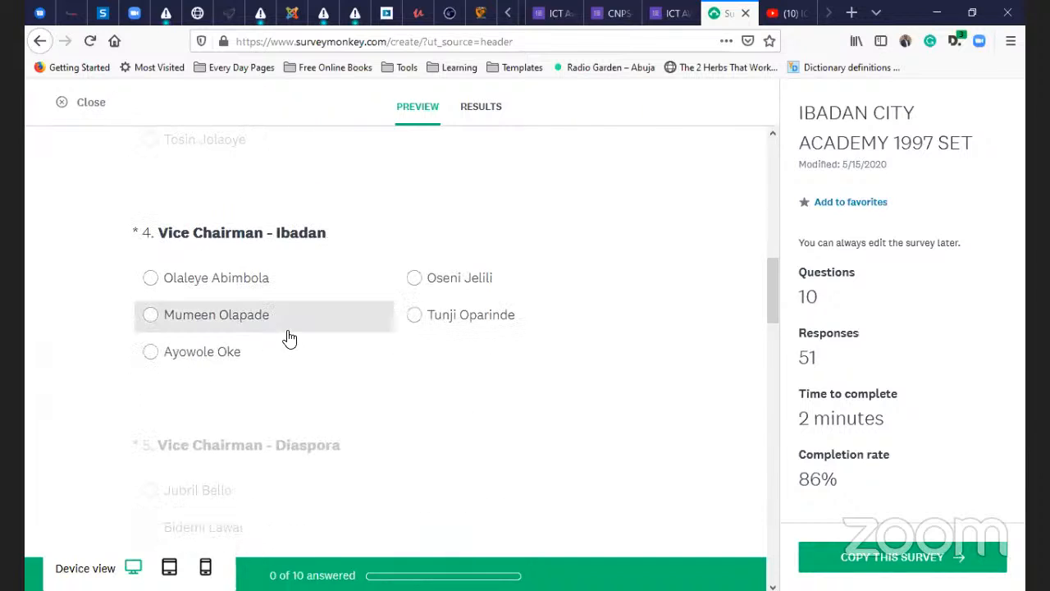
scroll(291, 341, down, 4)
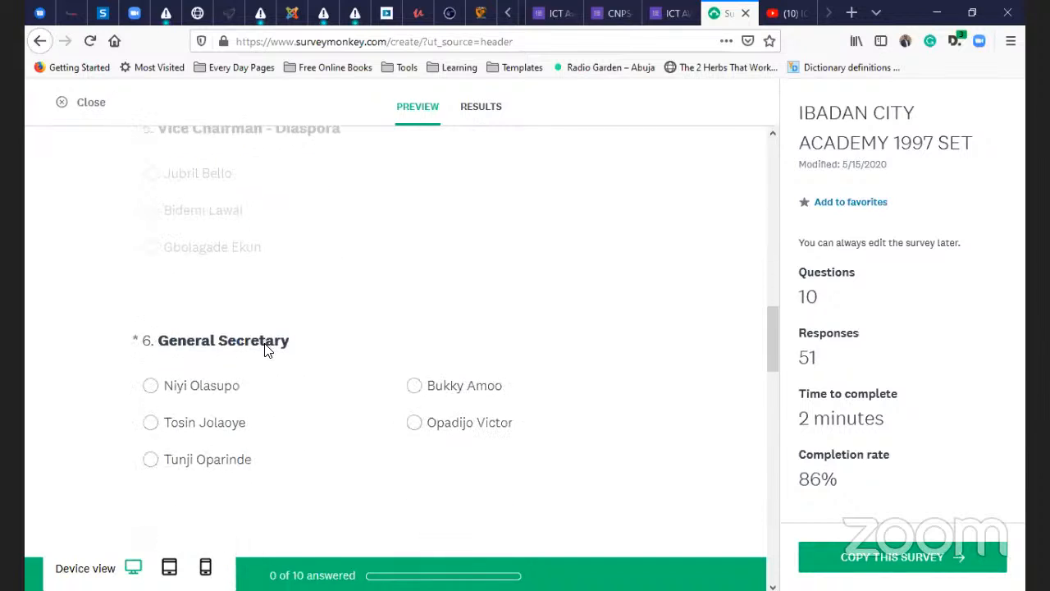
scroll(265, 349, down, 8)
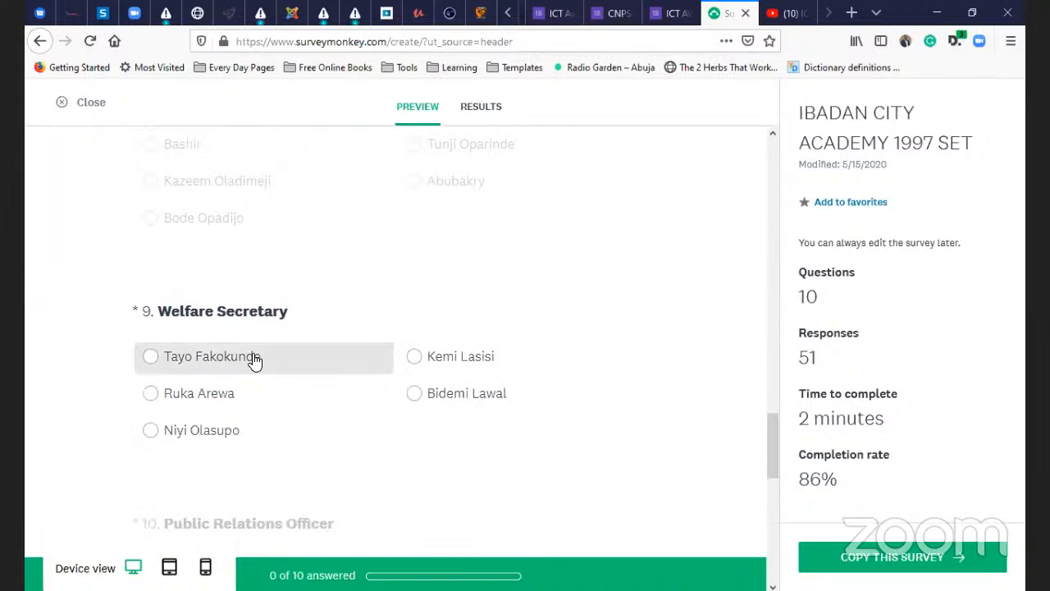
scroll(255, 358, down, 5)
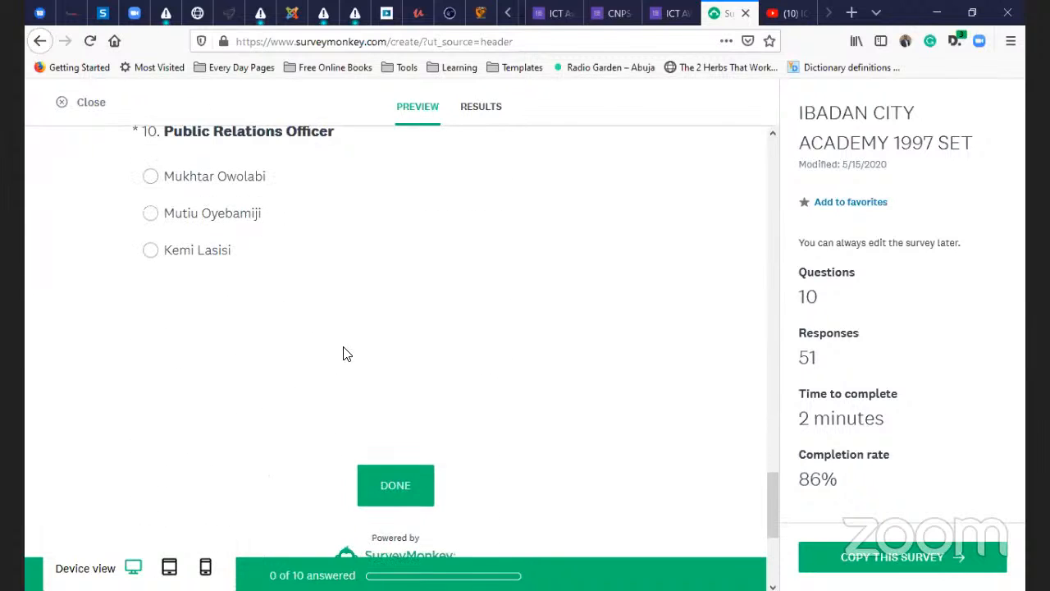
scroll(343, 353, up, 12)
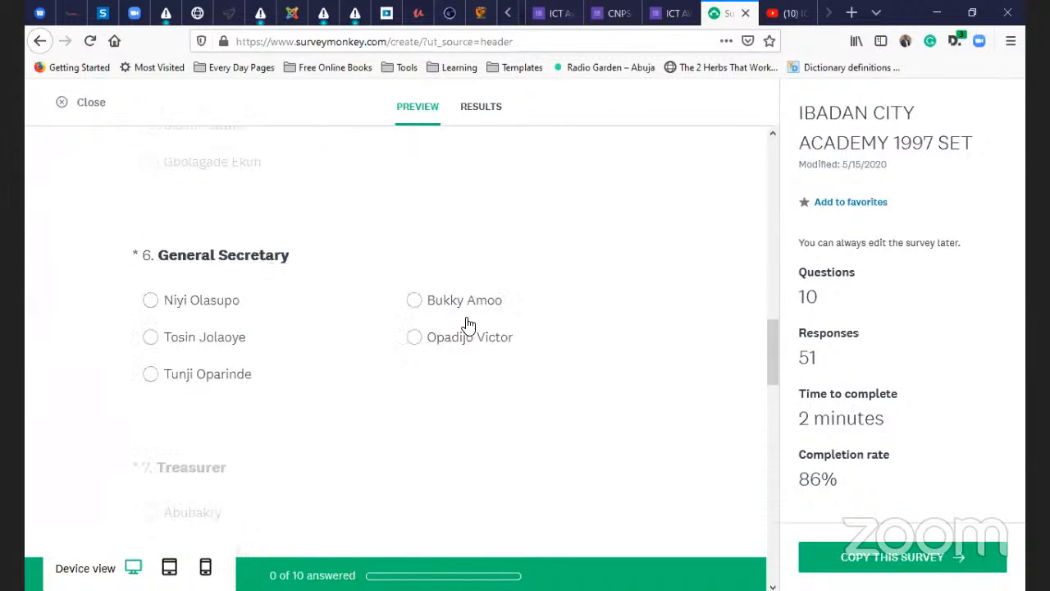
scroll(467, 324, up, 10)
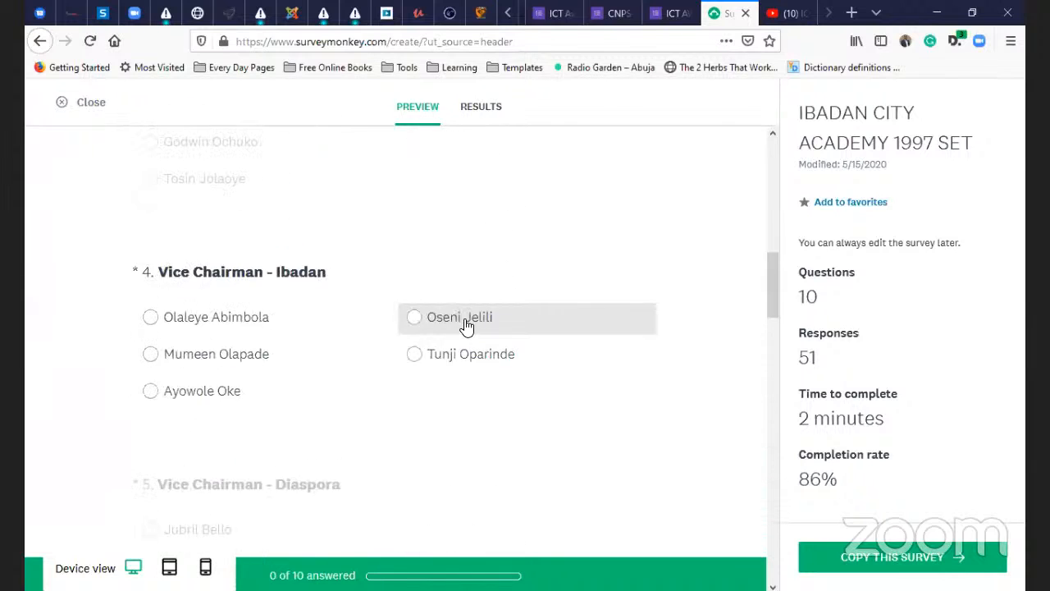
- Show the IBADAN CITY ACADEMY 1997 SET results and review each question's bar chart and tally
click(484, 108)
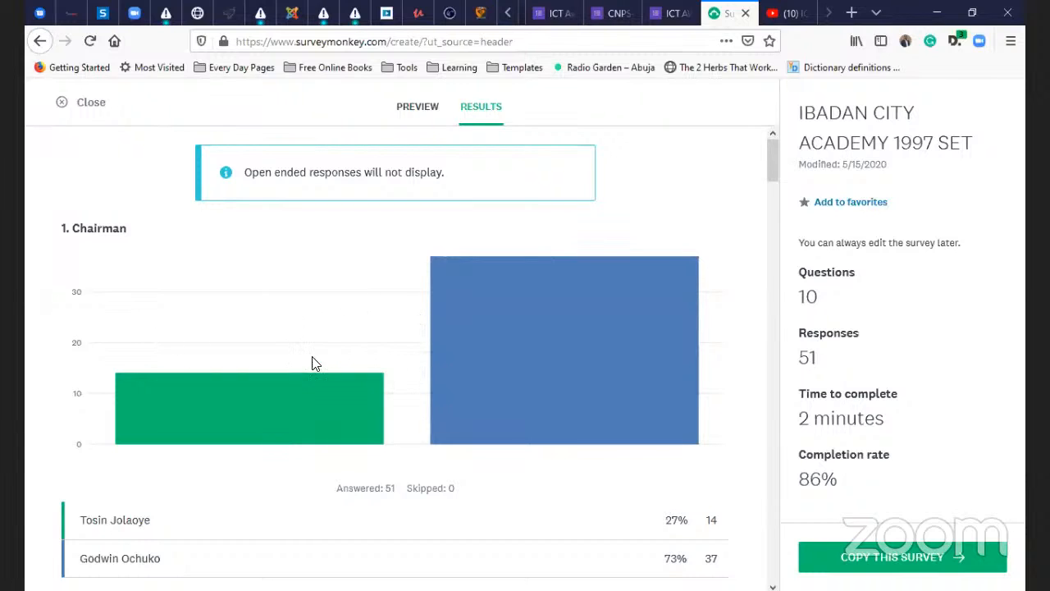
scroll(342, 354, down, 3)
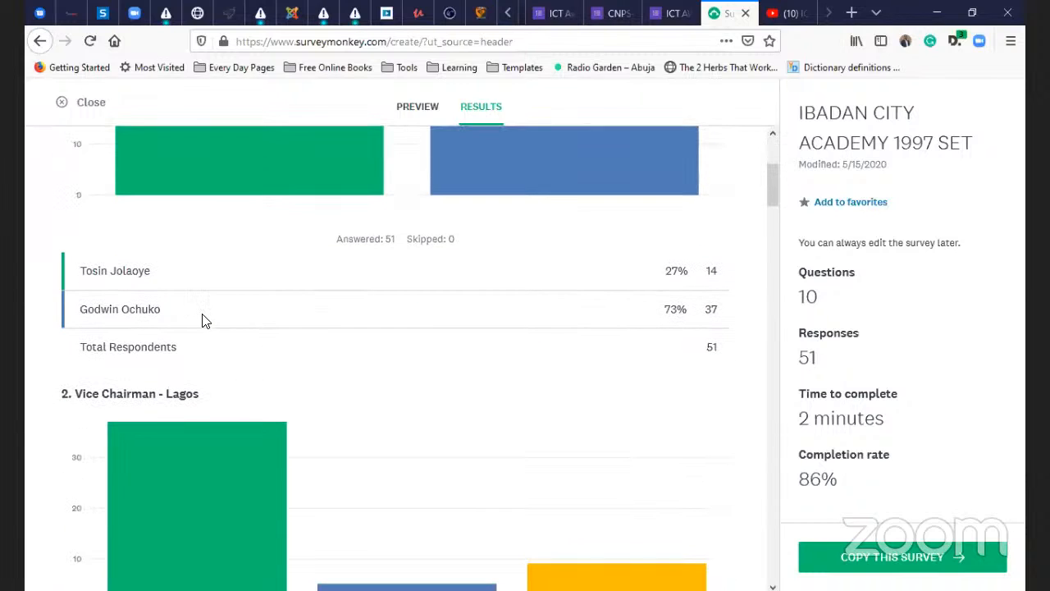
scroll(201, 320, down, 1)
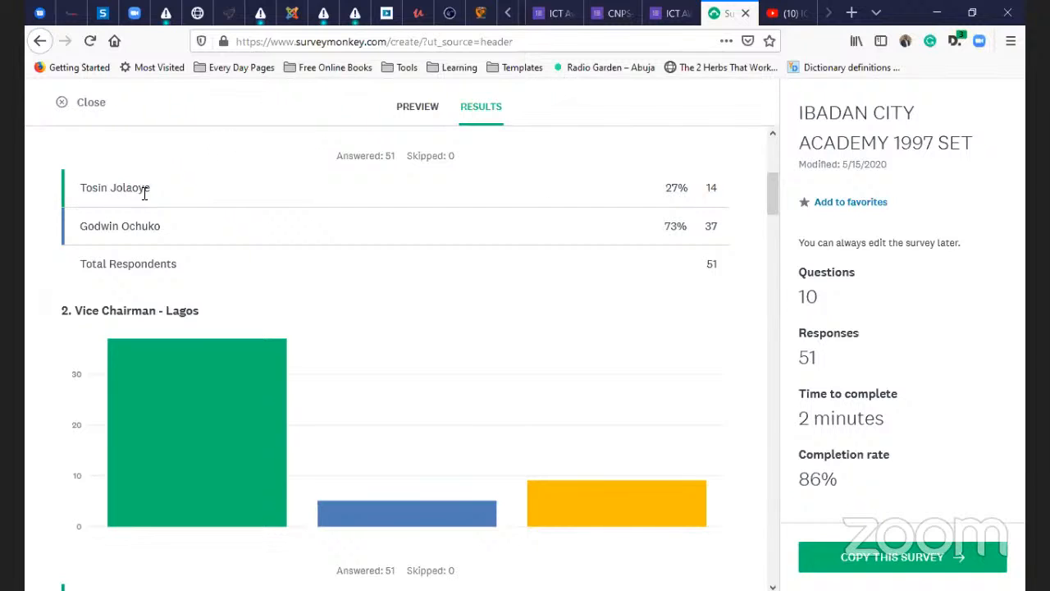
scroll(279, 274, down, 2)
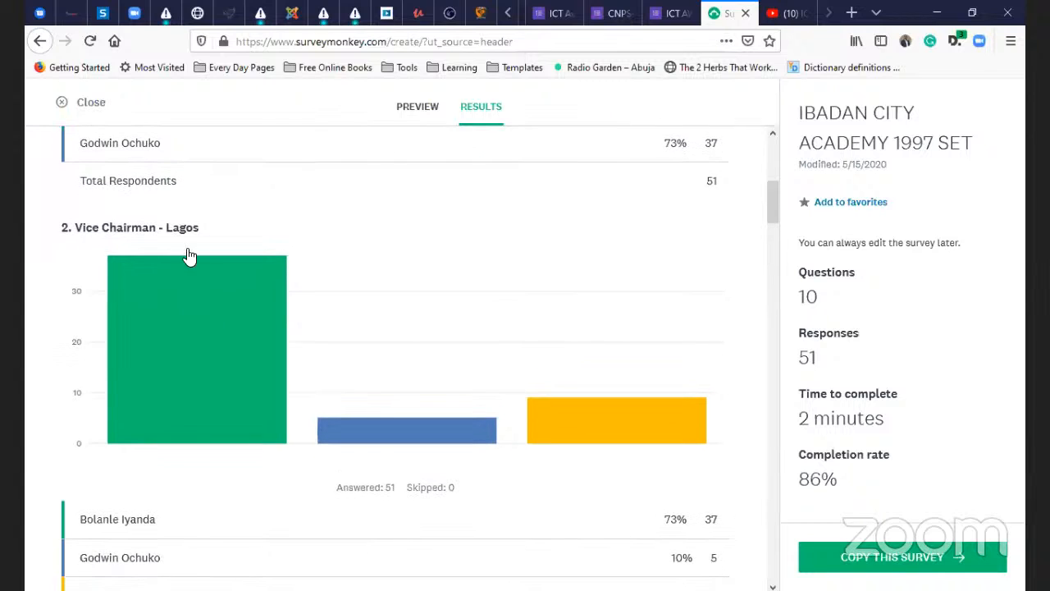
scroll(461, 341, up, 3)
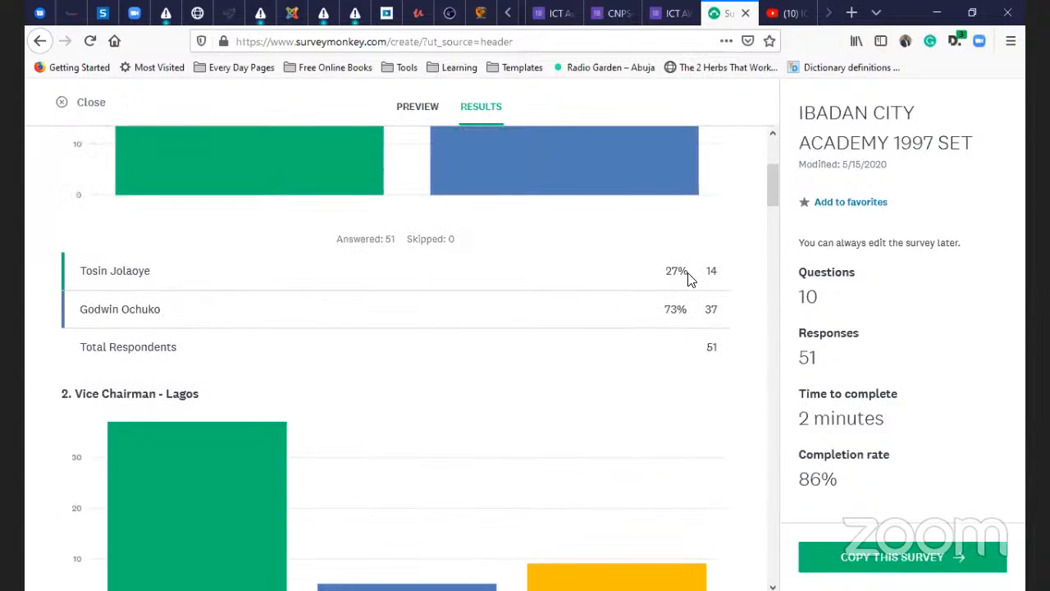
scroll(539, 293, up, 3)
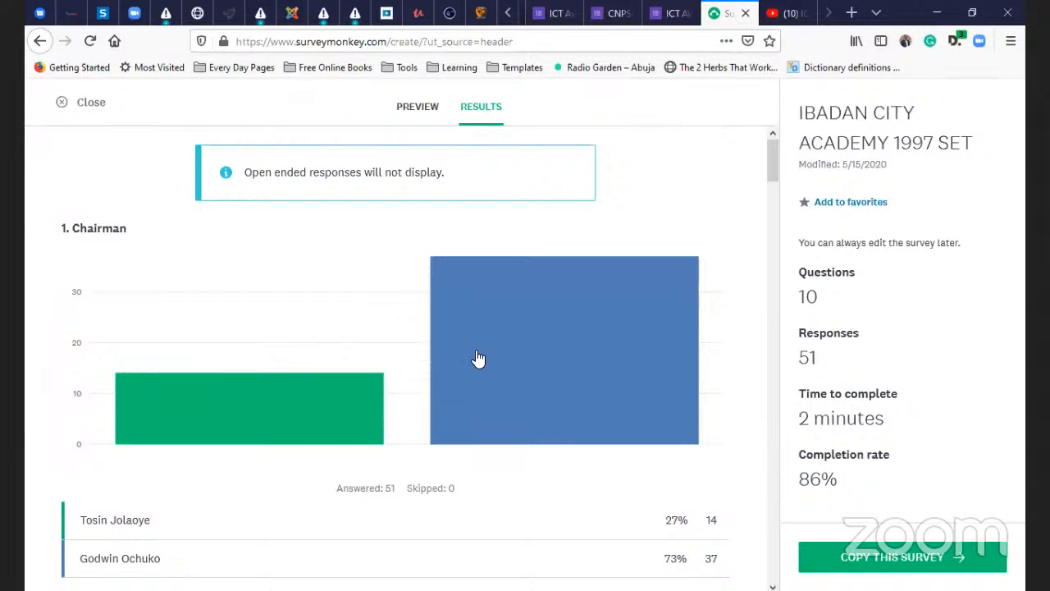
scroll(456, 337, down, 3)
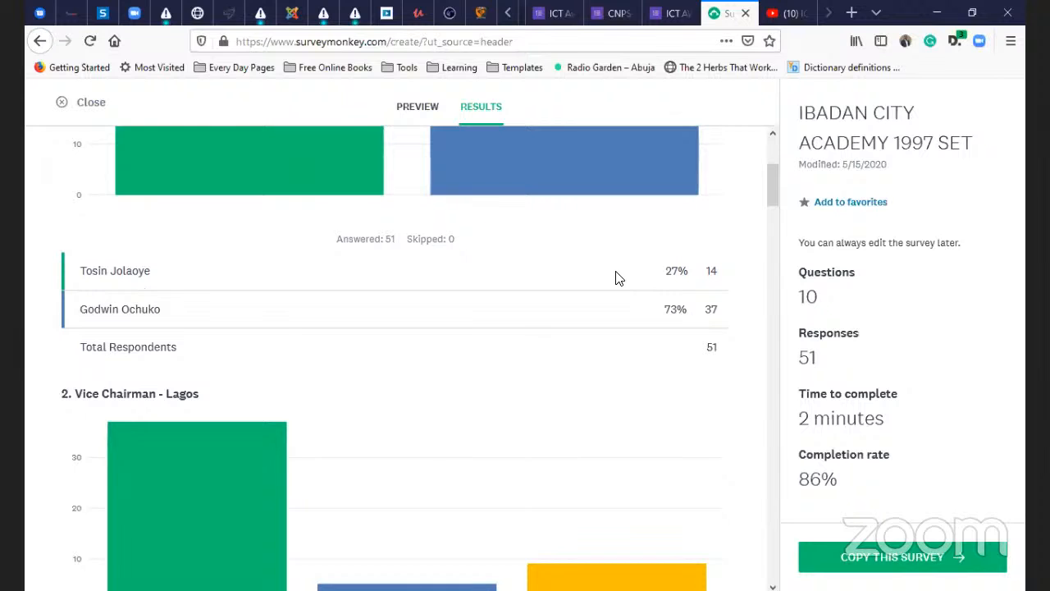
scroll(620, 277, down, 2)
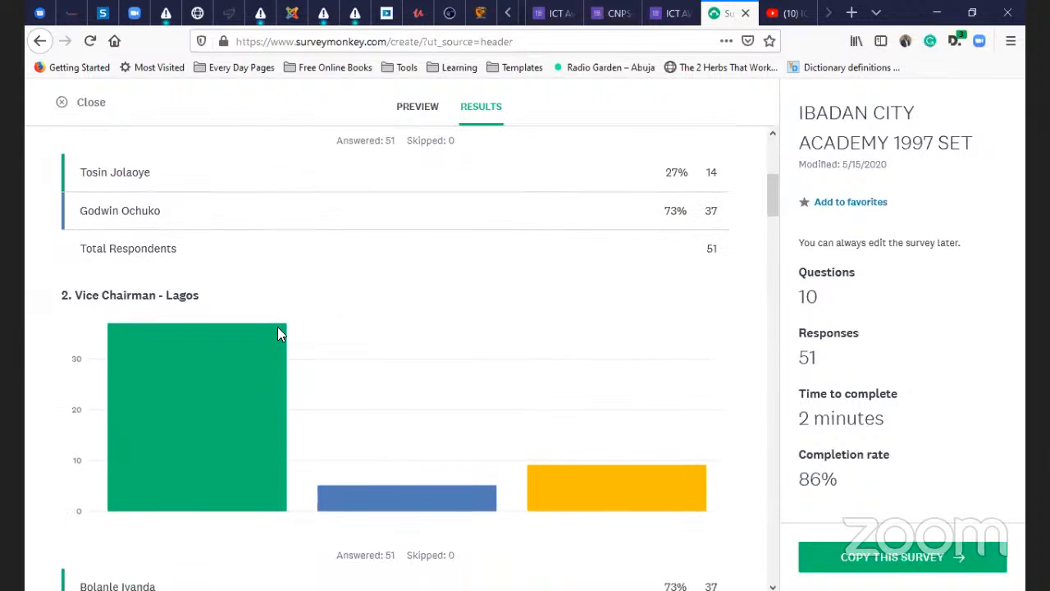
scroll(207, 342, down, 3)
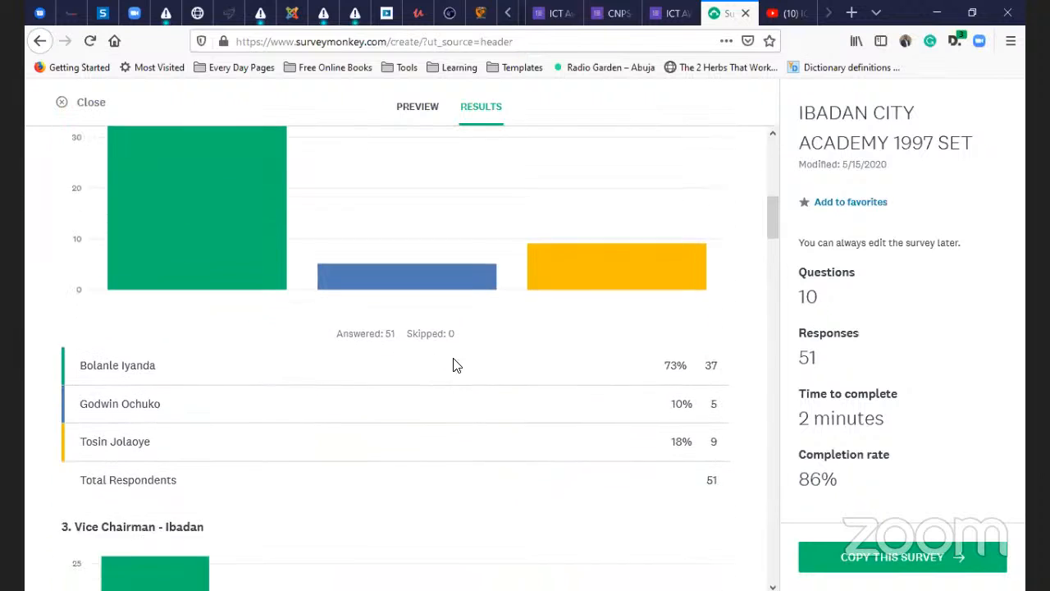
scroll(317, 348, down, 6)
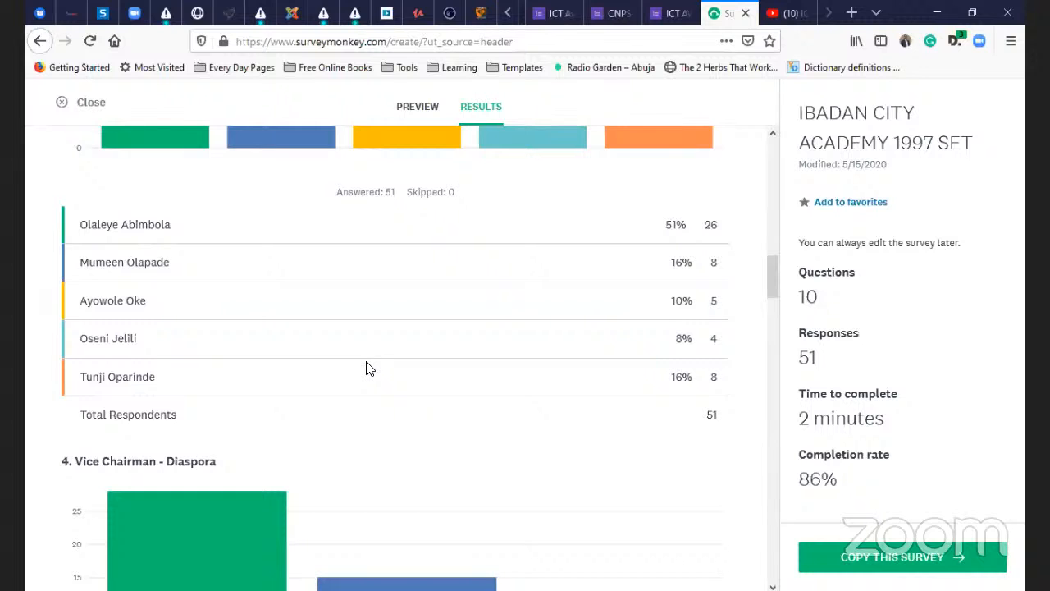
scroll(374, 362, down, 10)
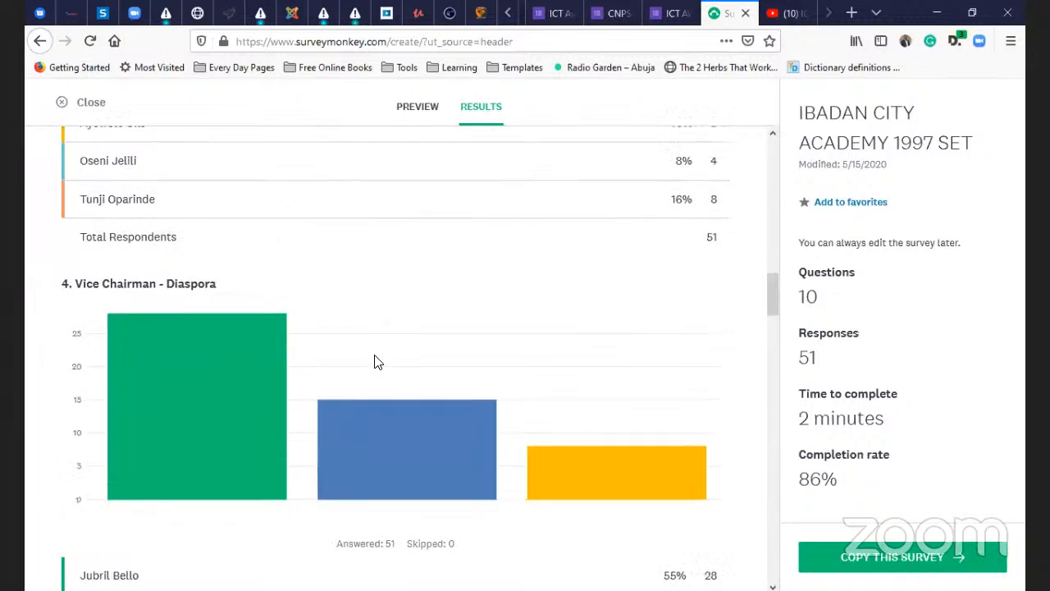
scroll(312, 388, down, 3)
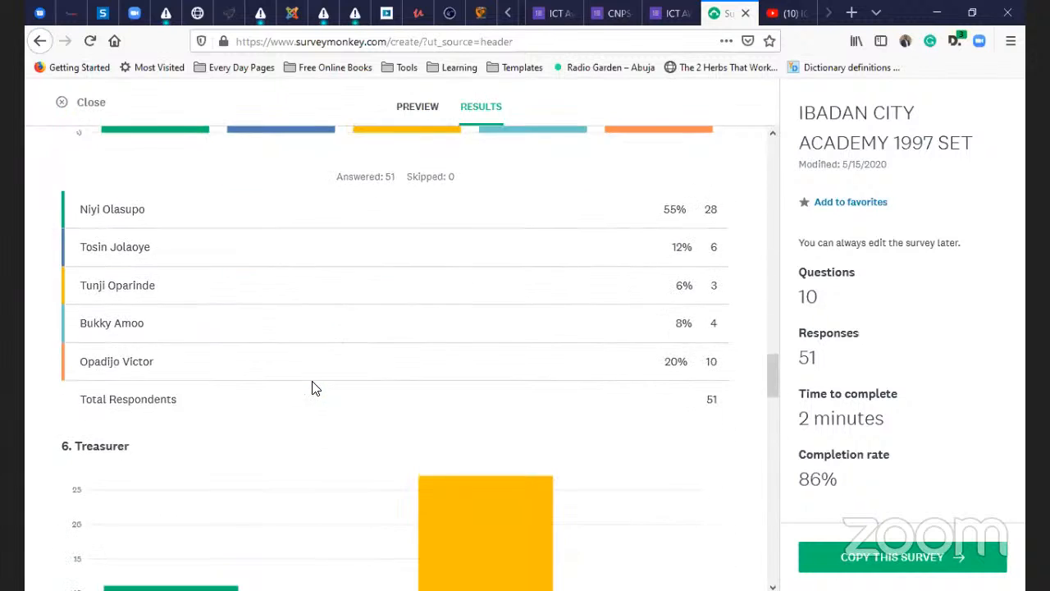
scroll(312, 388, down, 6)
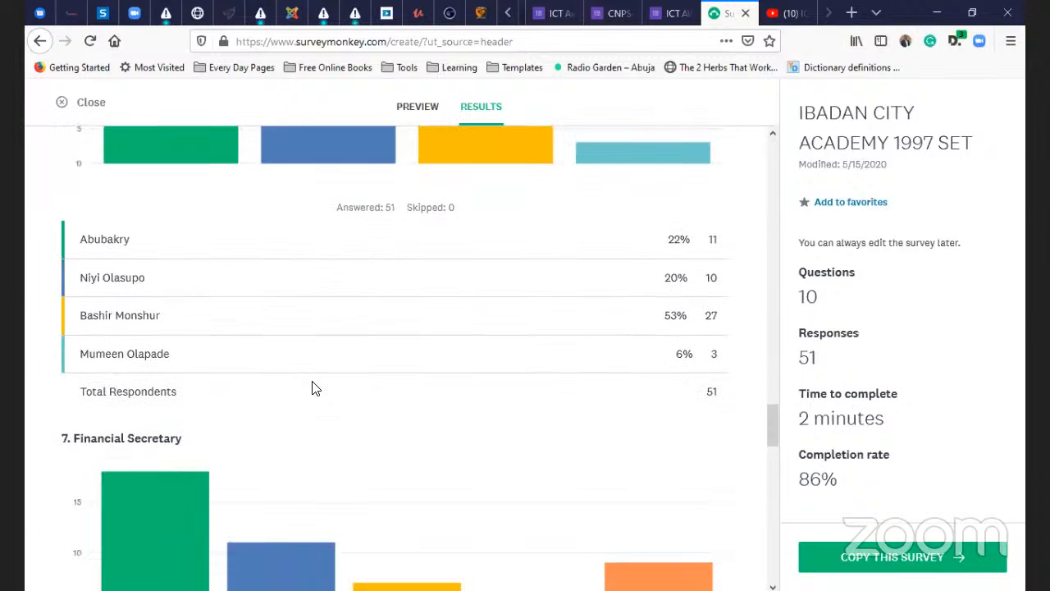
scroll(312, 388, down, 11)
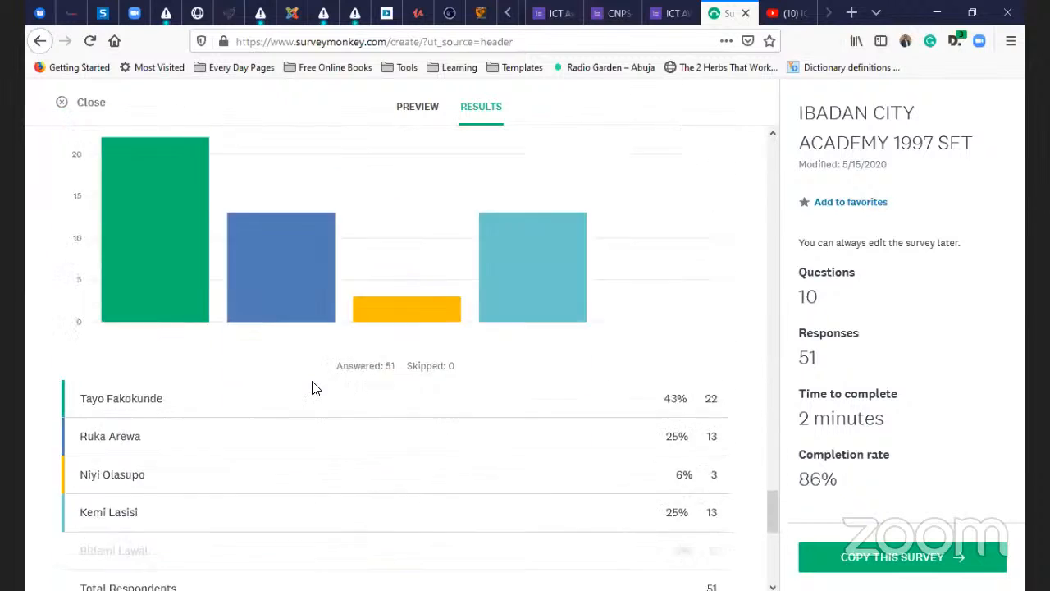
scroll(312, 388, down, 6)
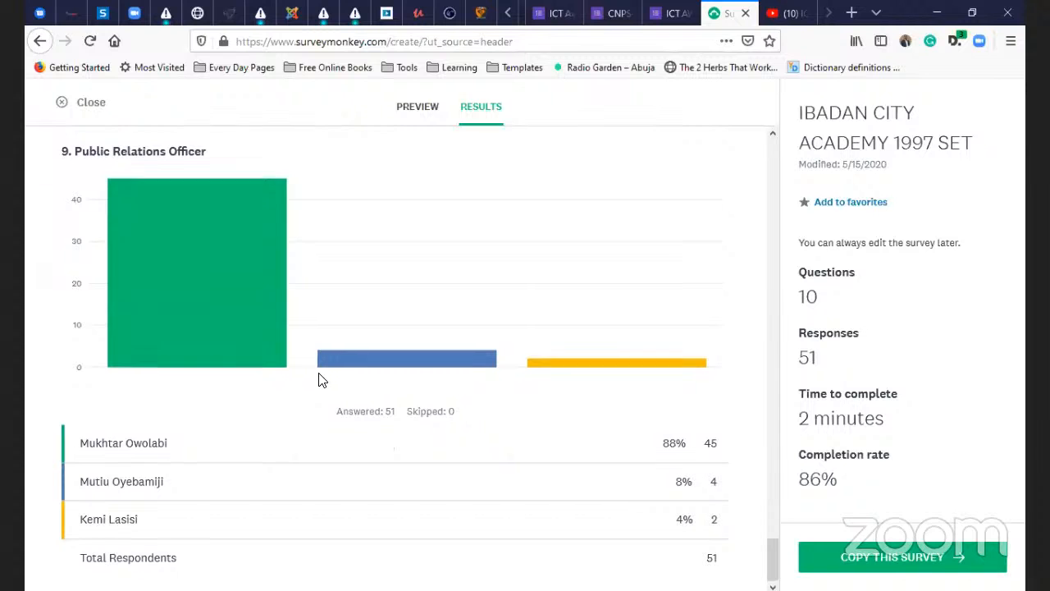
scroll(320, 379, up, 17)
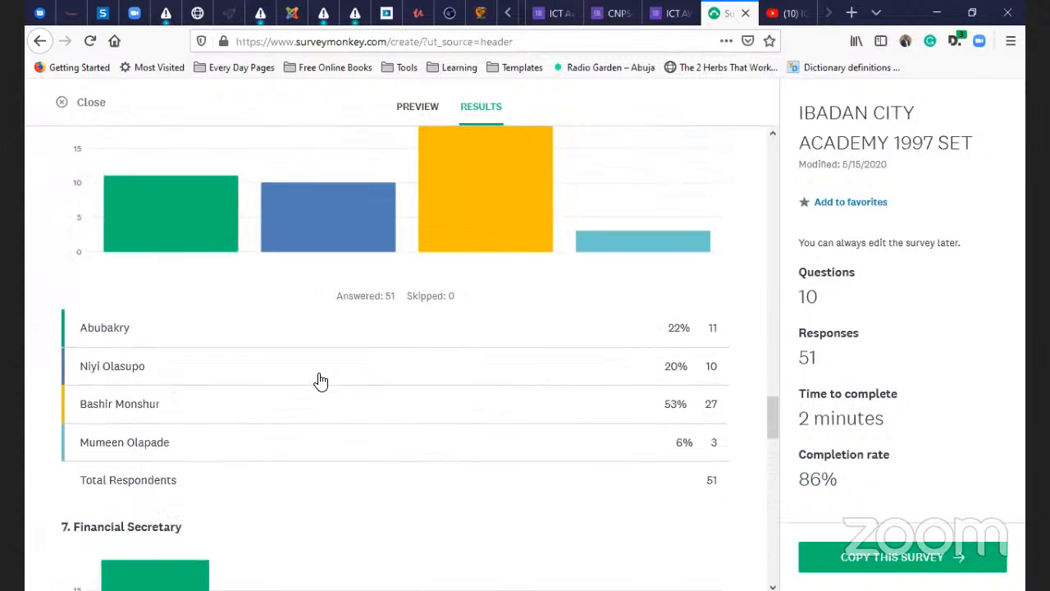
scroll(320, 380, up, 20)
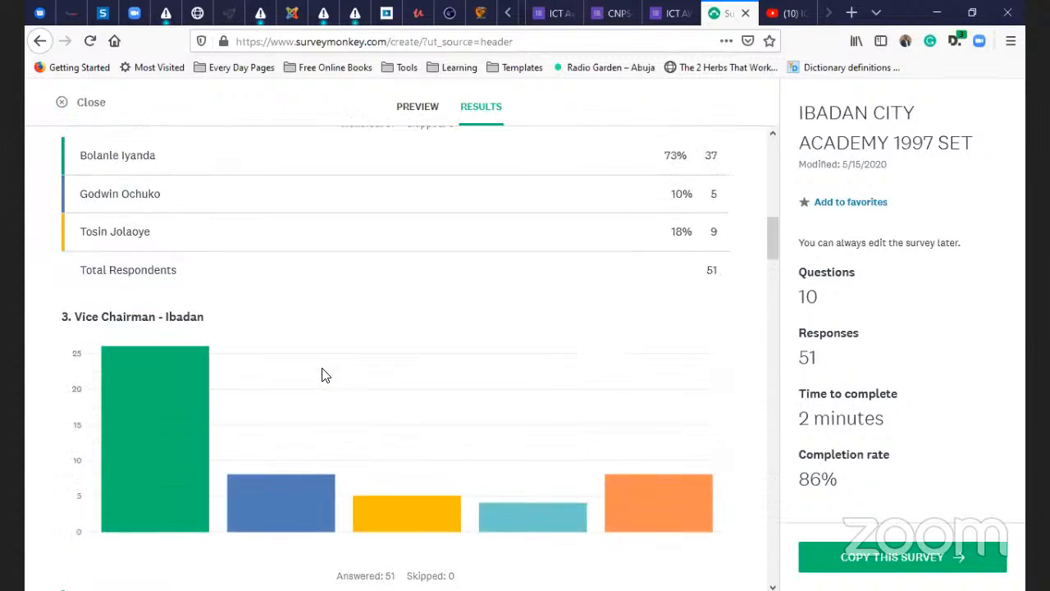
scroll(322, 374, up, 10)
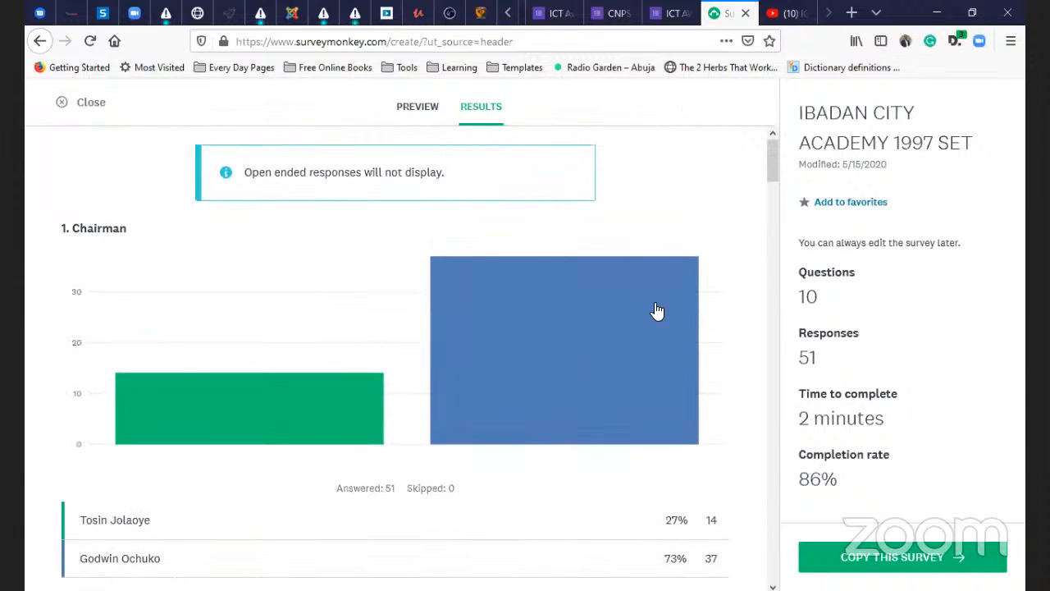
- Close the past survey's results and choose Start from scratch for a new survey
click(82, 103)
scroll(504, 352, down, 2)
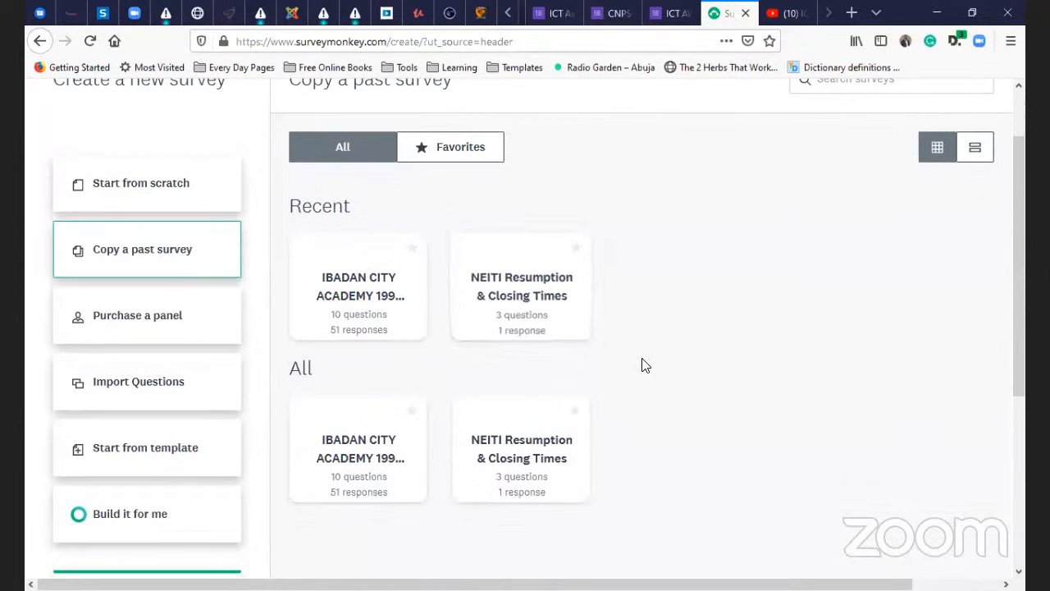
scroll(623, 385, up, 3)
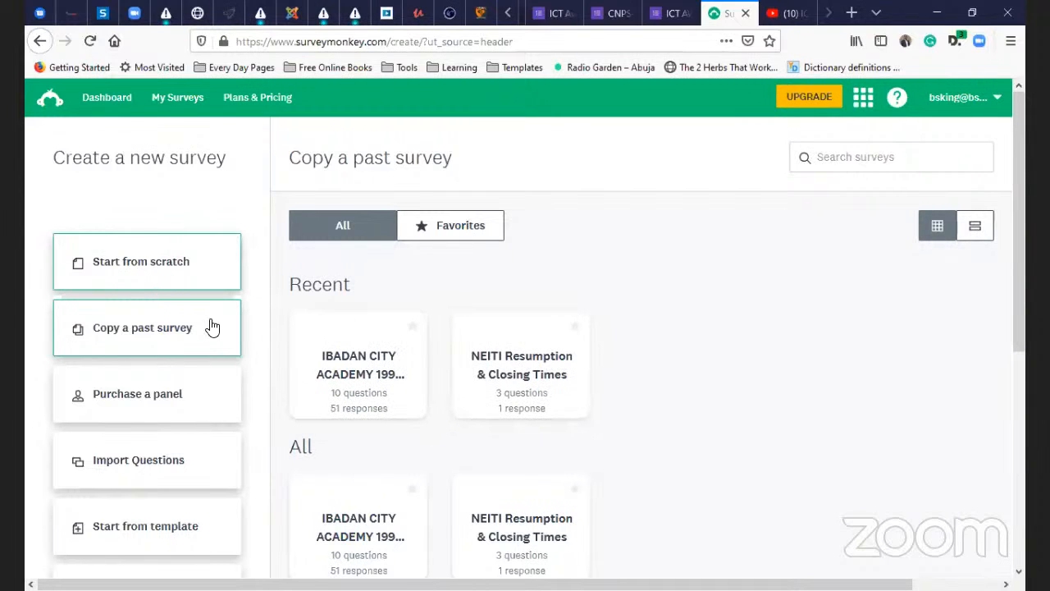
scroll(397, 366, down, 1)
scroll(397, 366, down, 1)
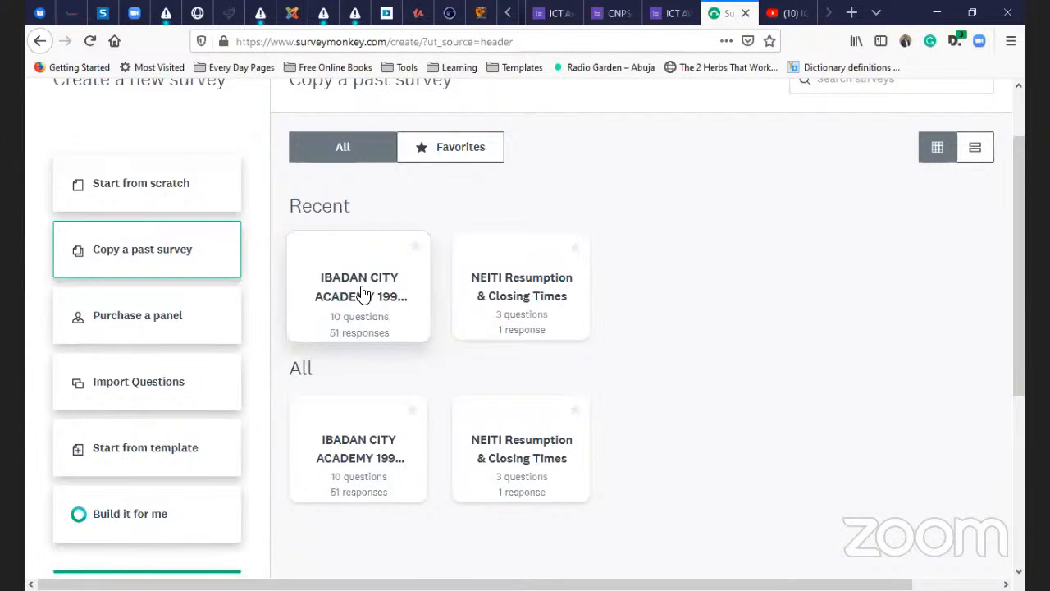
click(137, 186)
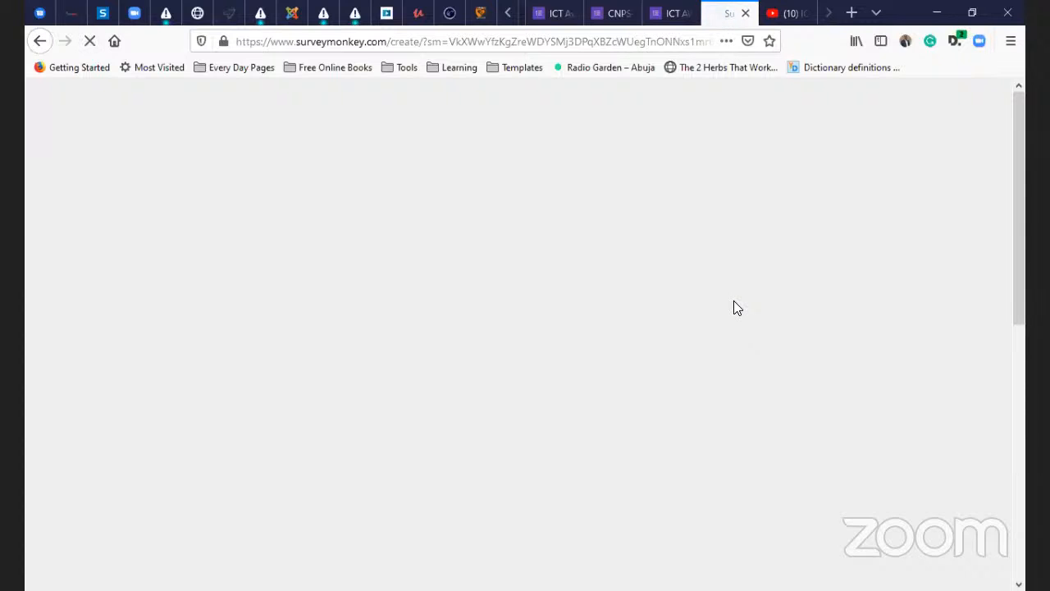
- Replace the Untitled Survey title with 'ICT AWARENESS TRAINING URVEYS'
scroll(461, 396, down, 3)
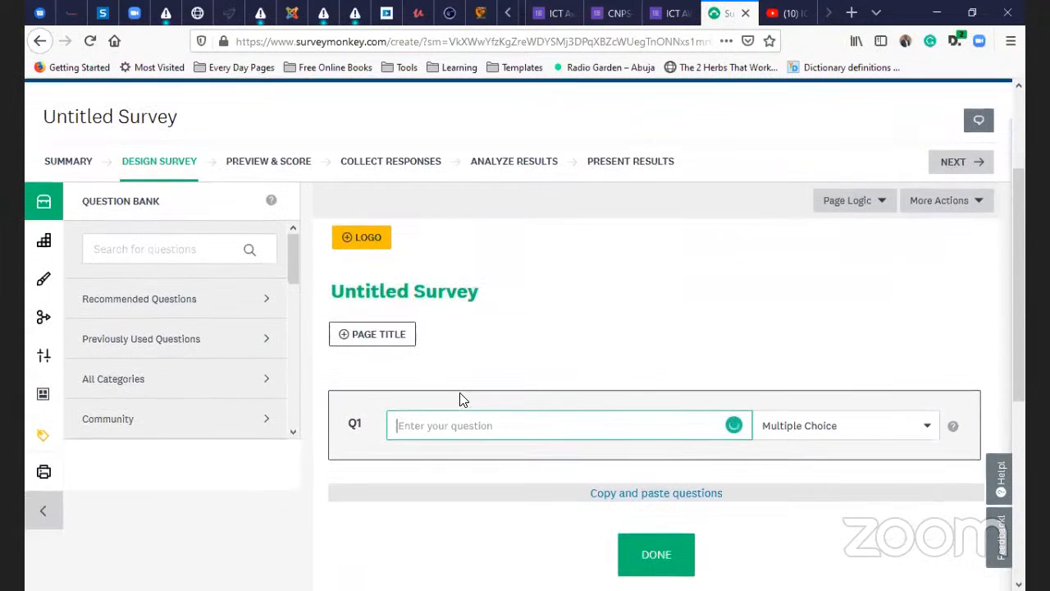
scroll(453, 337, down, 3)
scroll(451, 347, up, 6)
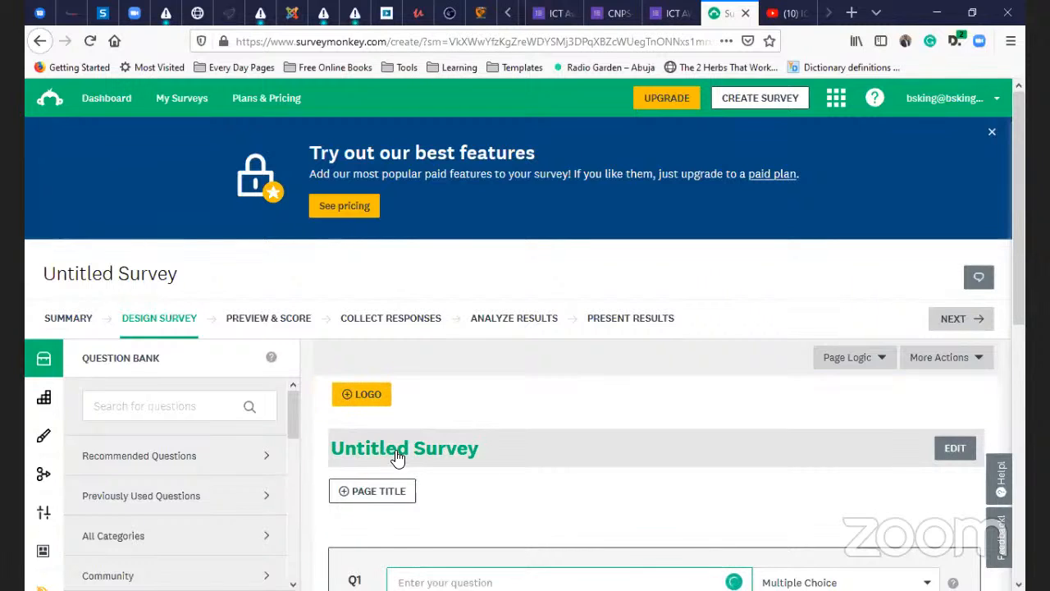
click(472, 451)
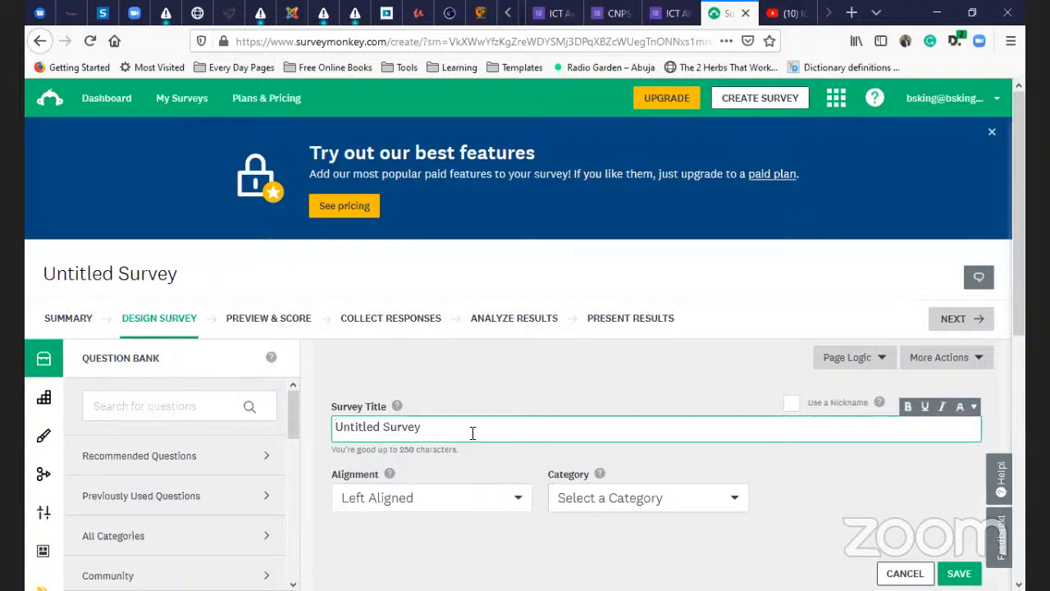
drag(472, 426, 225, 401)
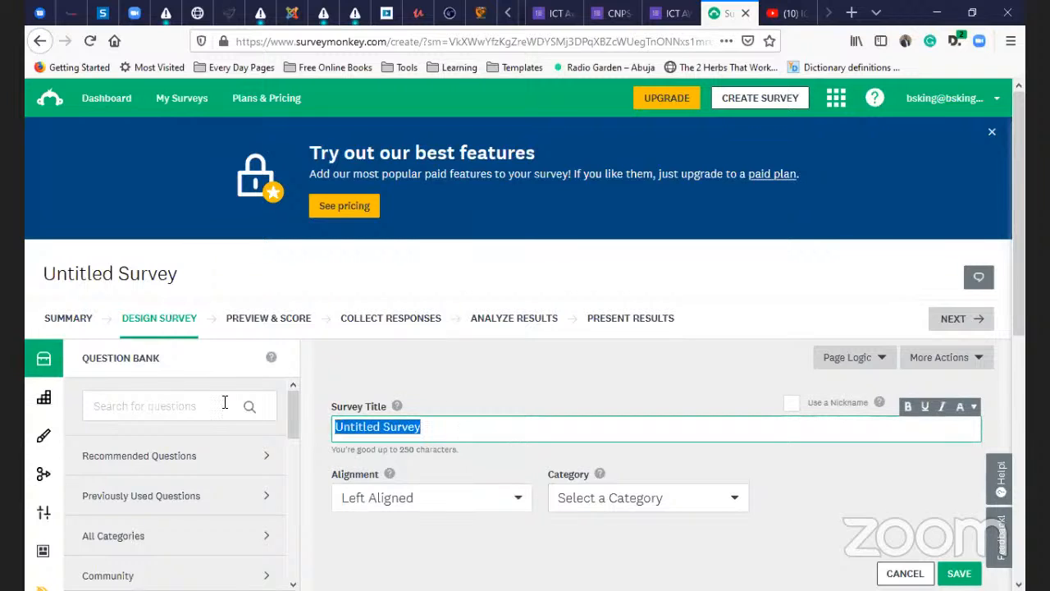
key(BackSpace)
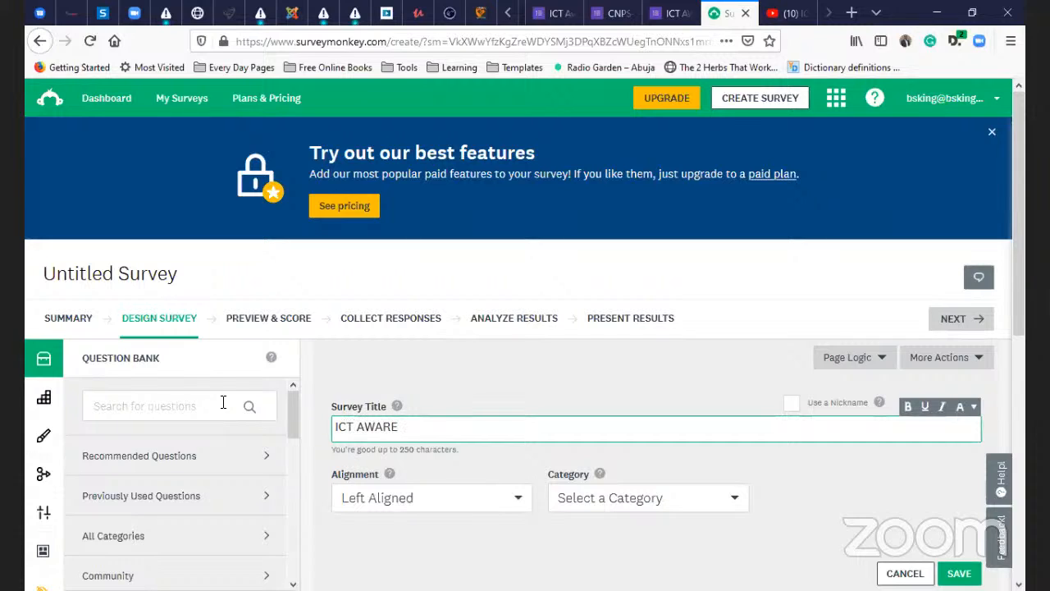
text(ICT AWARENESS TRAINING)
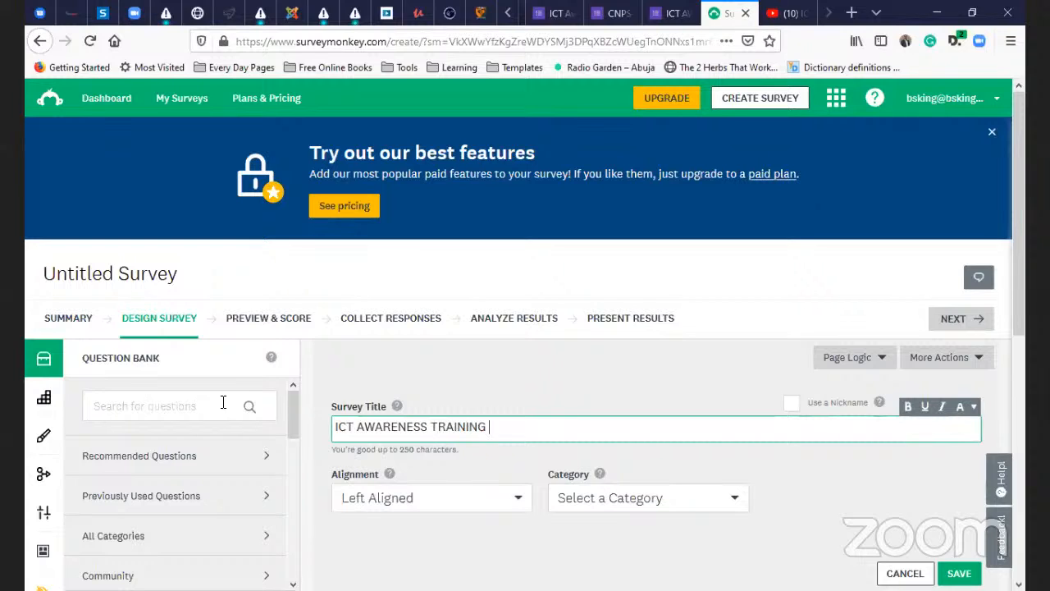
text( URVEY)
text(S)
- Center-align the survey title and set its category to Customer feedback
scroll(508, 366, down, 3)
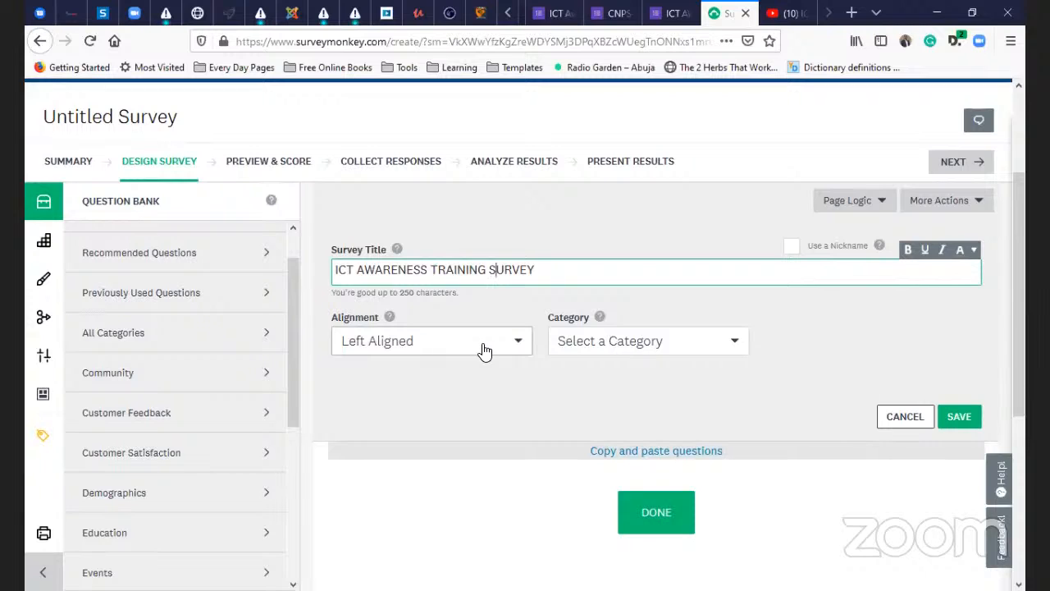
click(509, 344)
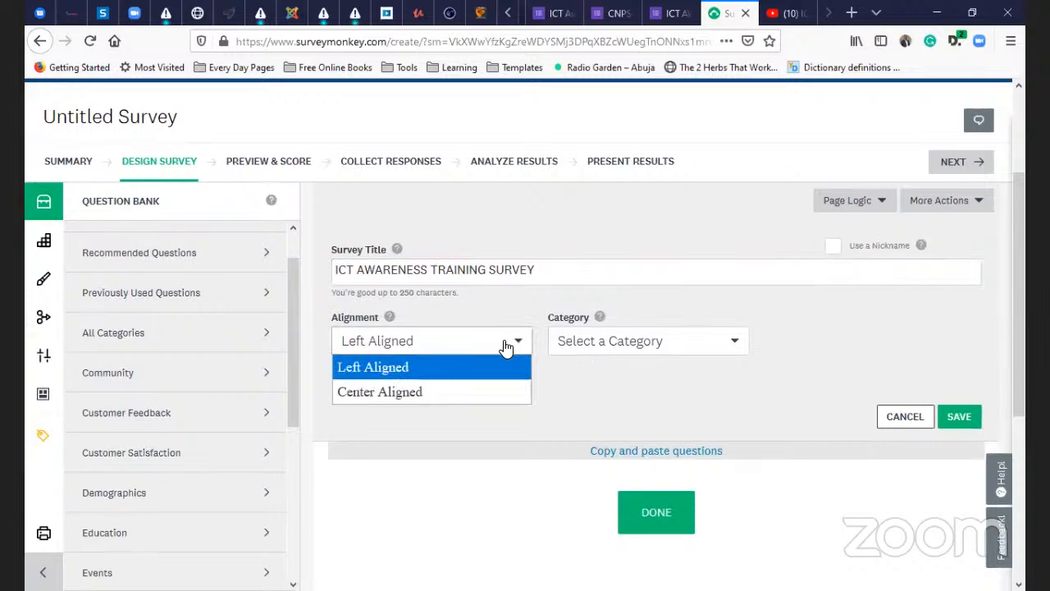
click(419, 393)
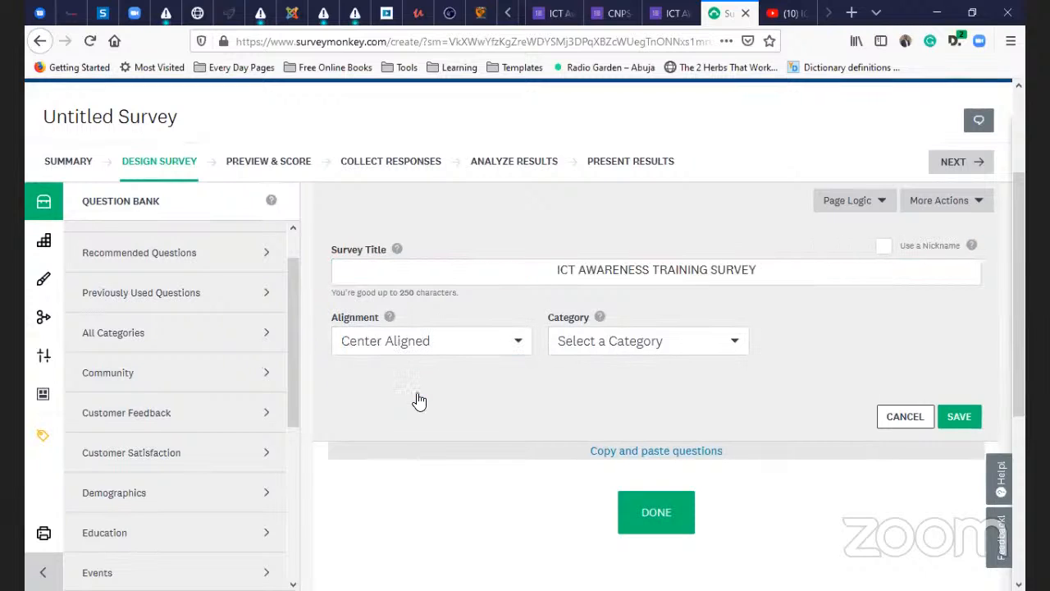
click(615, 347)
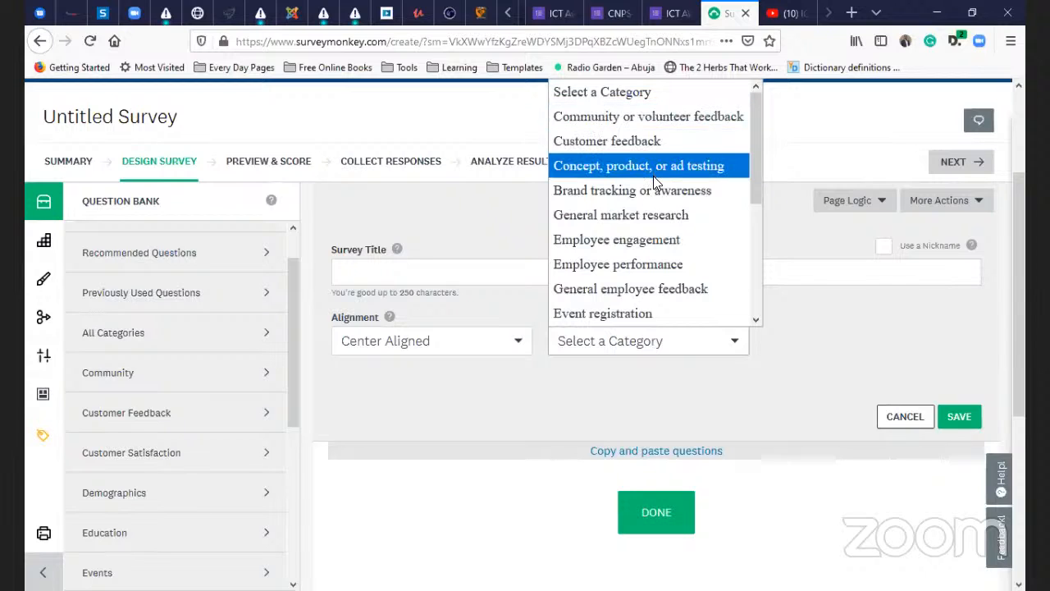
scroll(639, 264, down, 1)
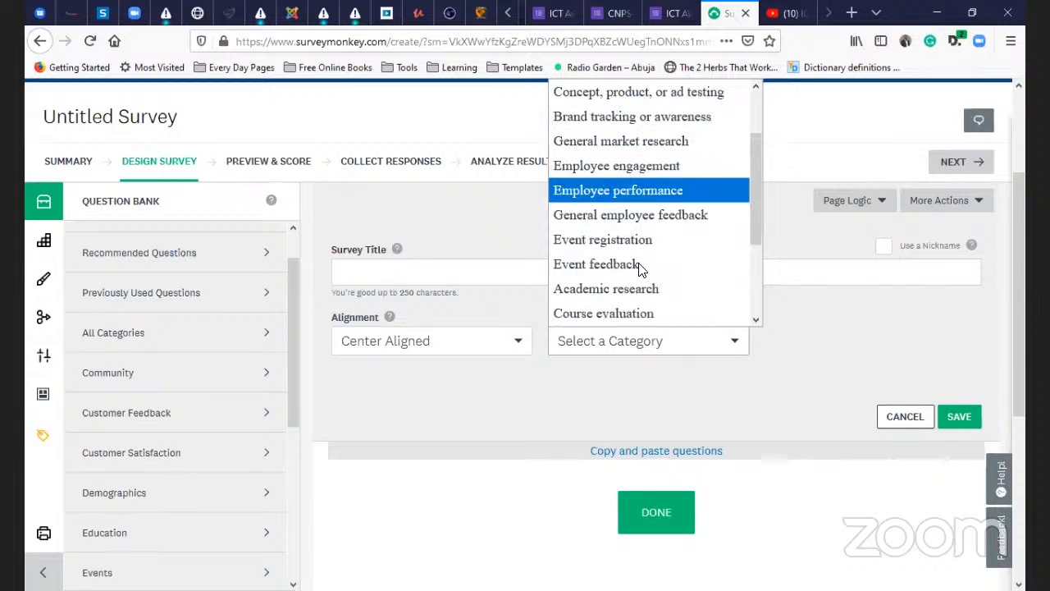
scroll(639, 265, down, 1)
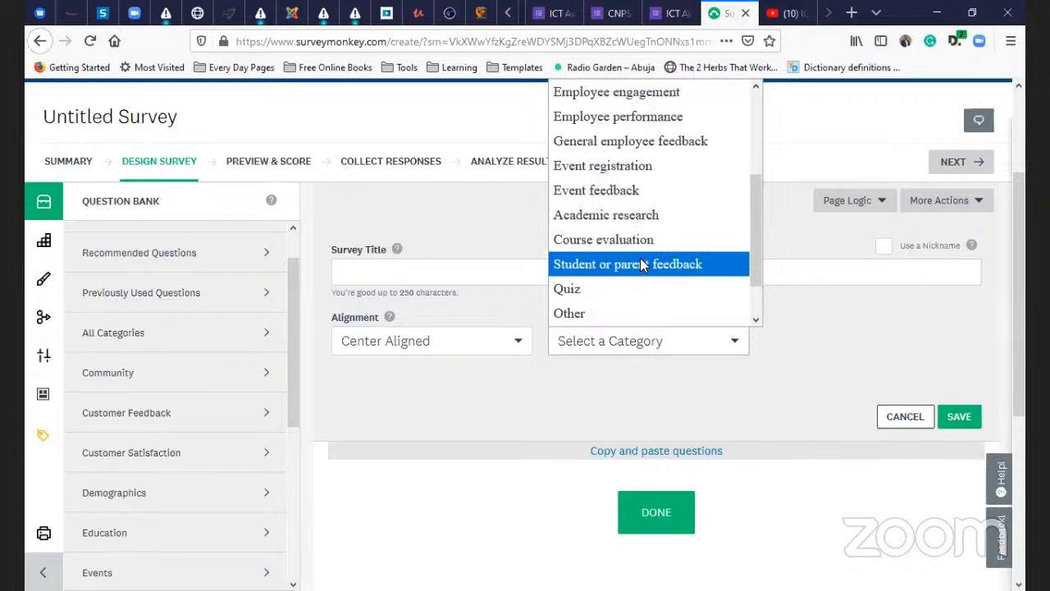
scroll(638, 250, up, 2)
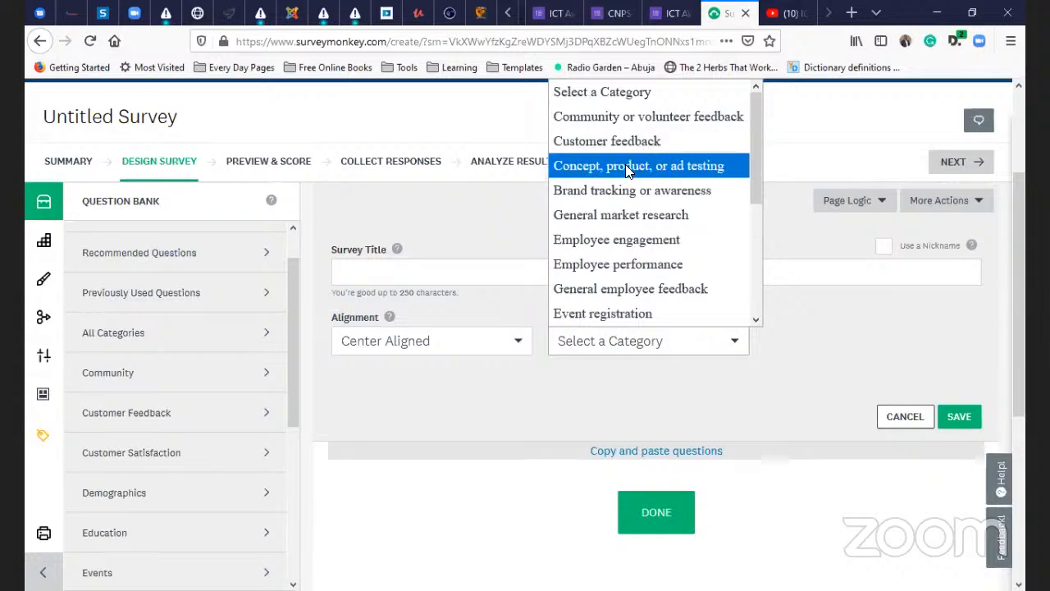
click(635, 138)
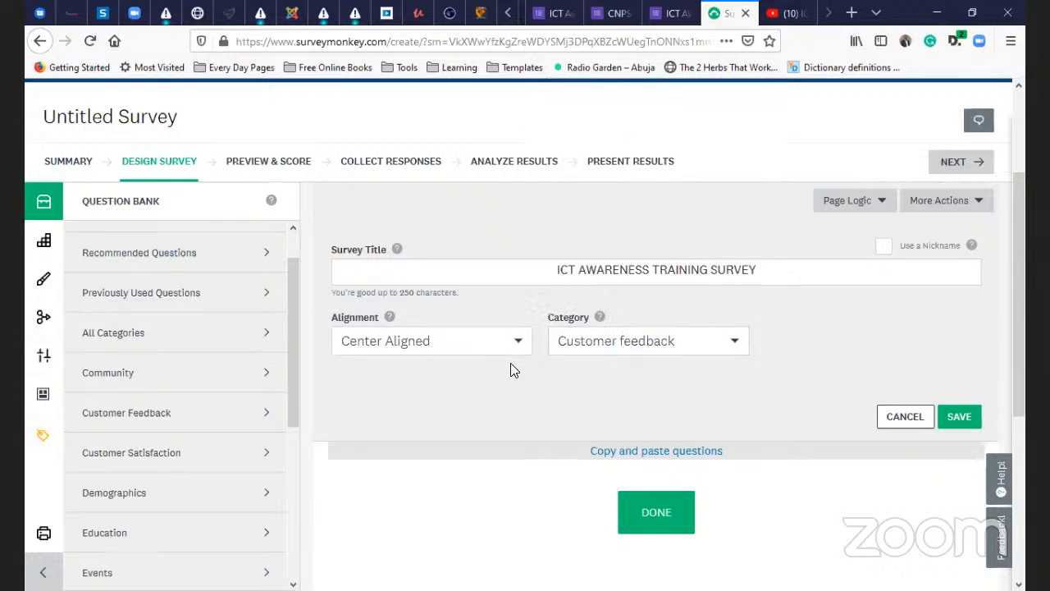
scroll(511, 363, down, 2)
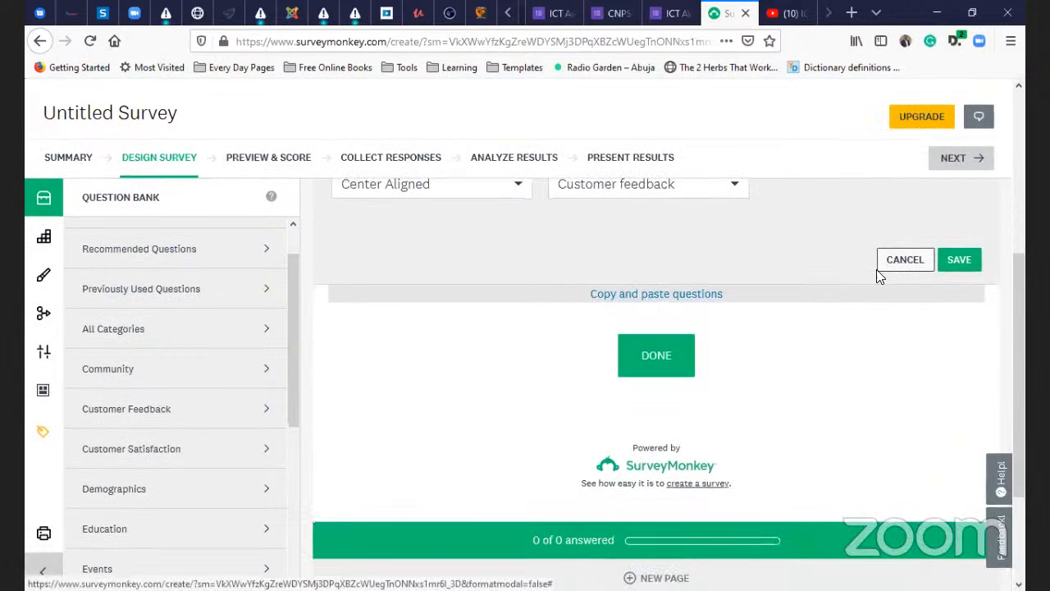
scroll(886, 328, up, 2)
- Save the survey title and set the first page title to 'Participants' Feedback'
click(954, 418)
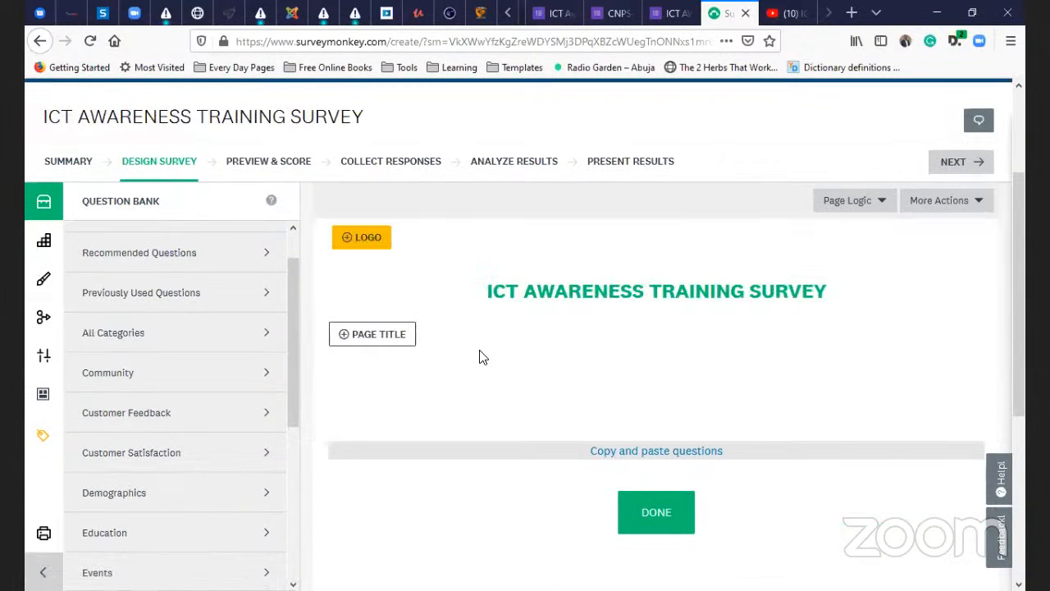
scroll(425, 368, up, 2)
scroll(484, 353, down, 3)
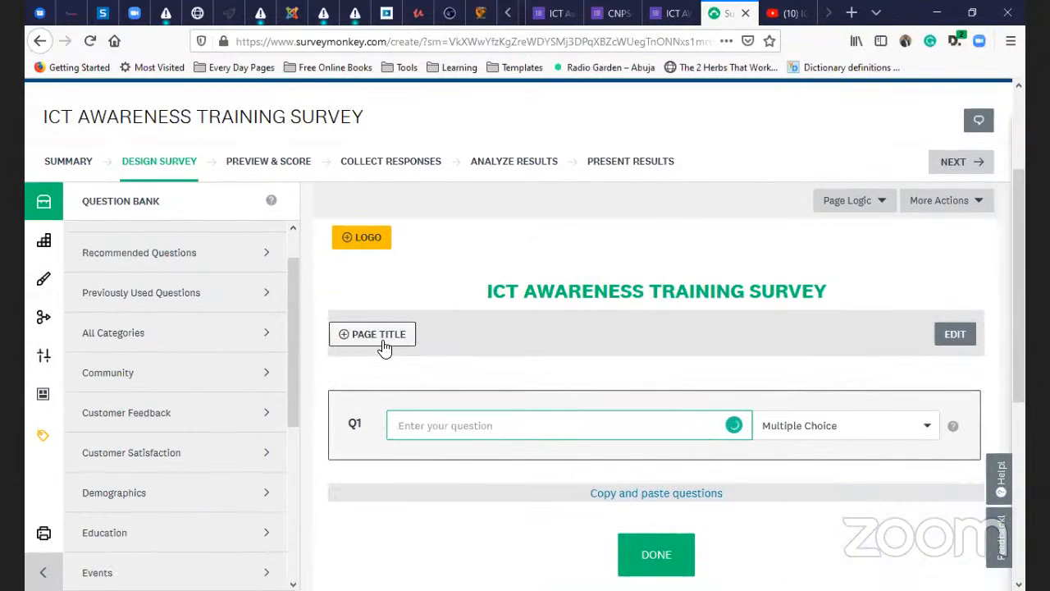
click(386, 347)
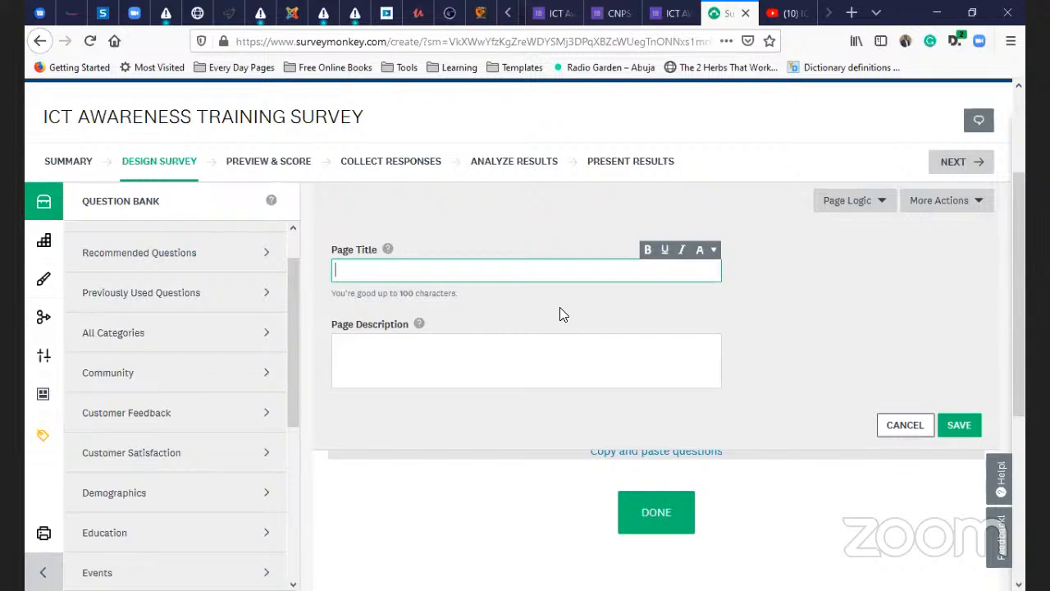
text(Customer)
key(ctrl+a)
key(BackSpace)
text(Participants' Feedback)
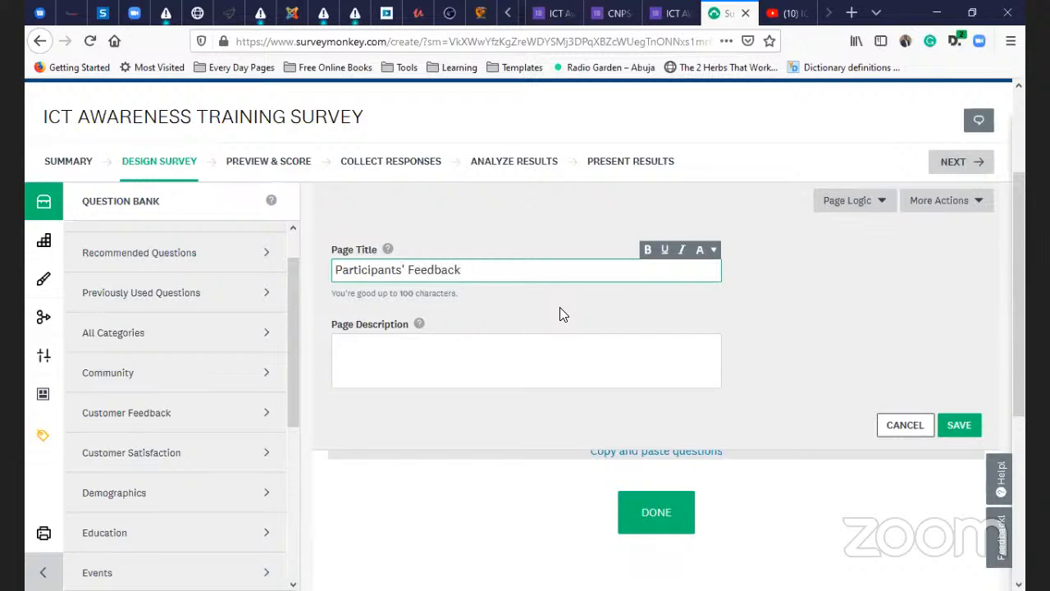
- Add the page description 'Responses from the participants of the training' and save the page
click(461, 364)
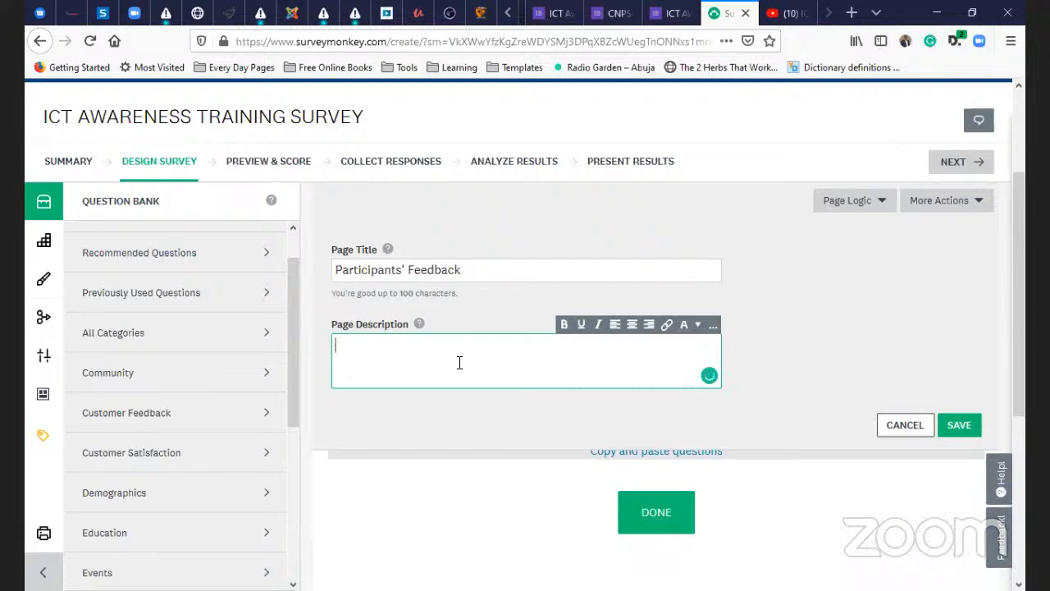
text(Responses fro)
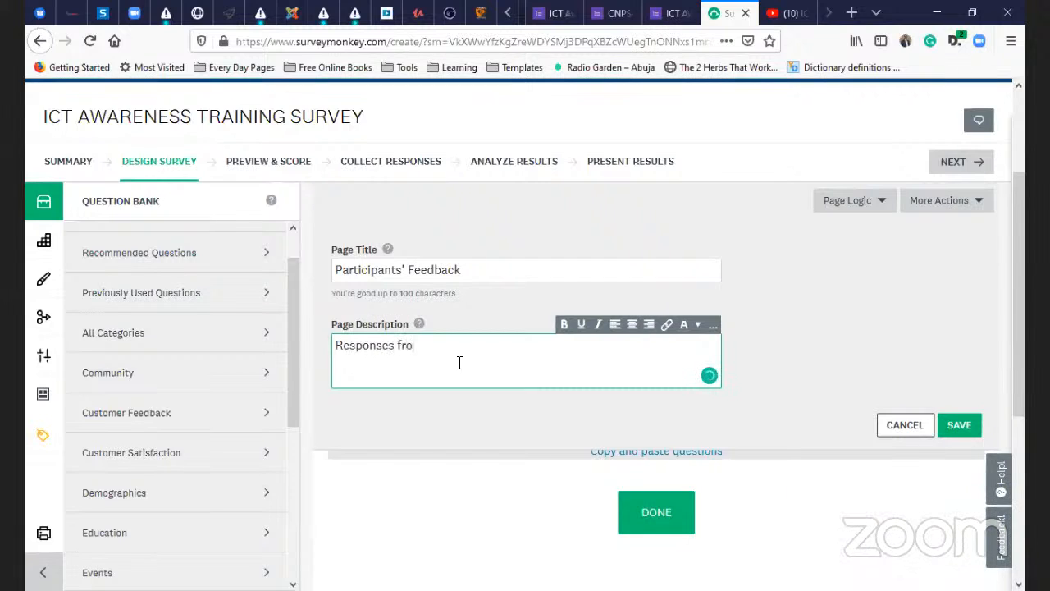
text(m the participants i)
key(BackSpace)
text(of the trai)
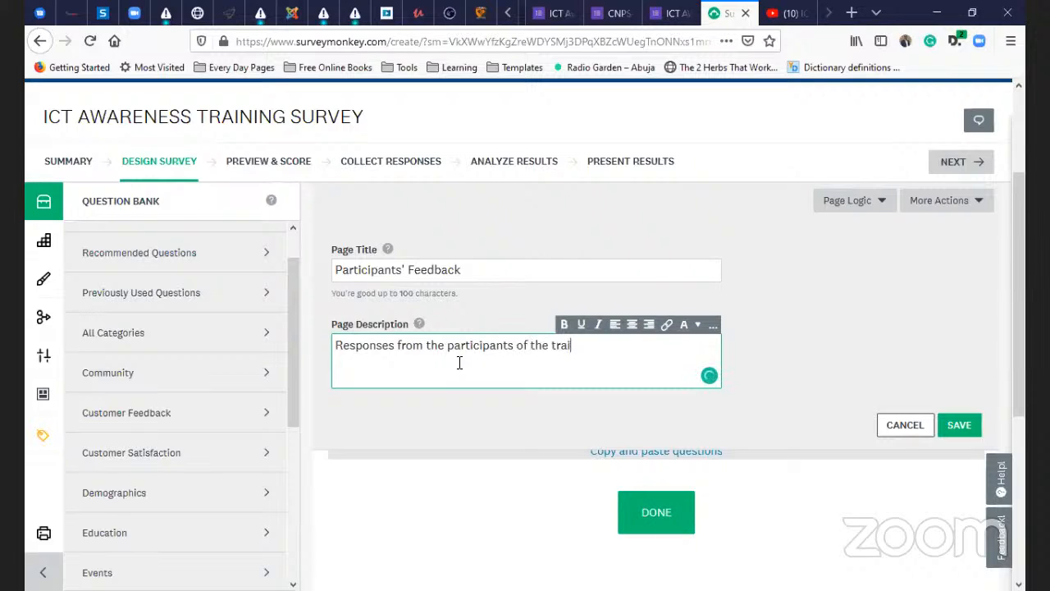
text(ning)
click(958, 424)
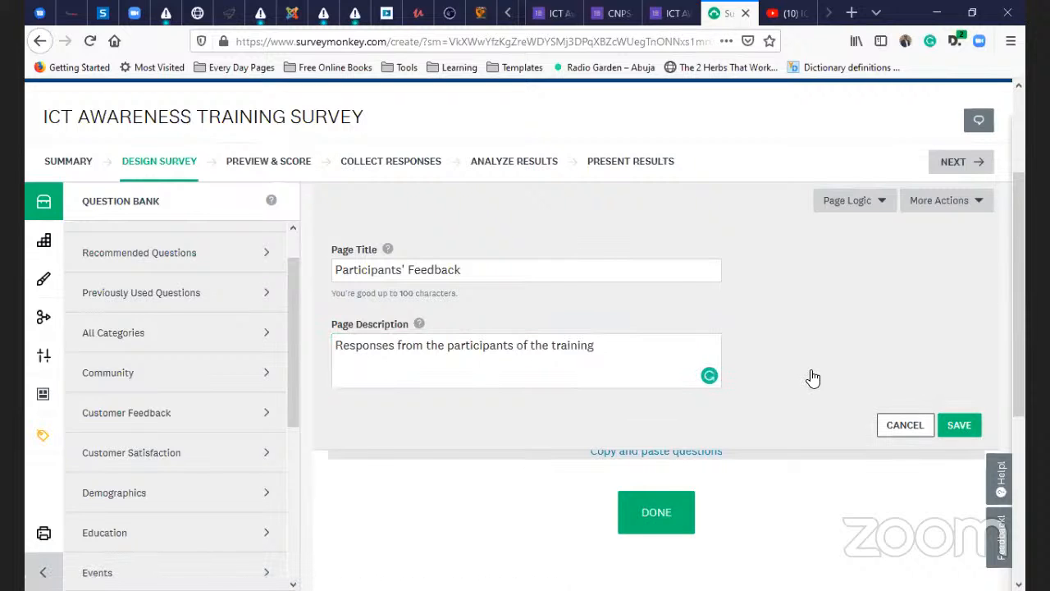
scroll(573, 389, up, 3)
- Enter Q1 as 'How did you know about the training?' with the Checkboxes question type
scroll(565, 415, down, 1)
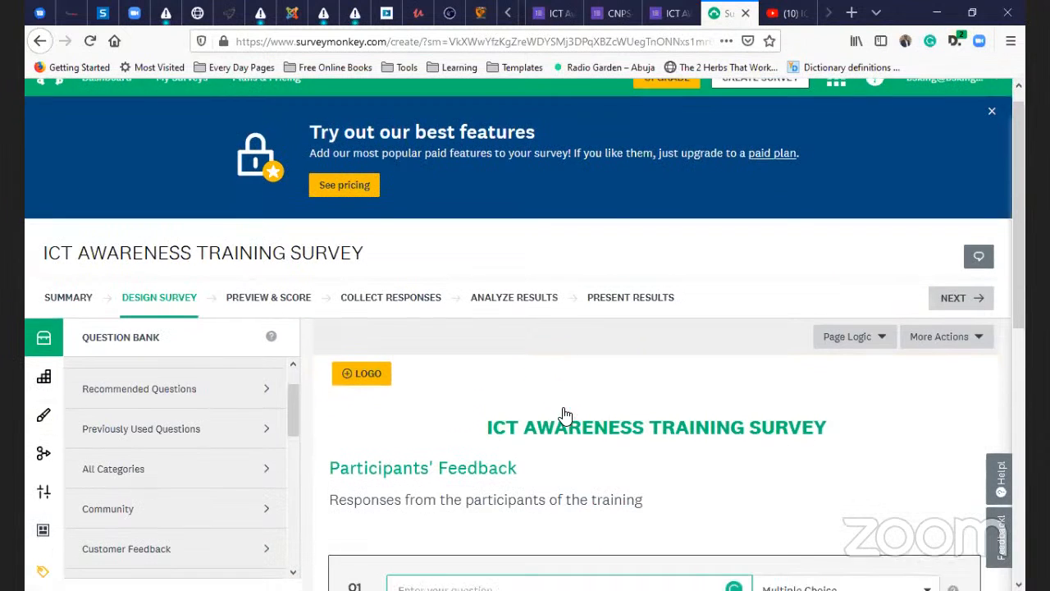
scroll(565, 416, down, 3)
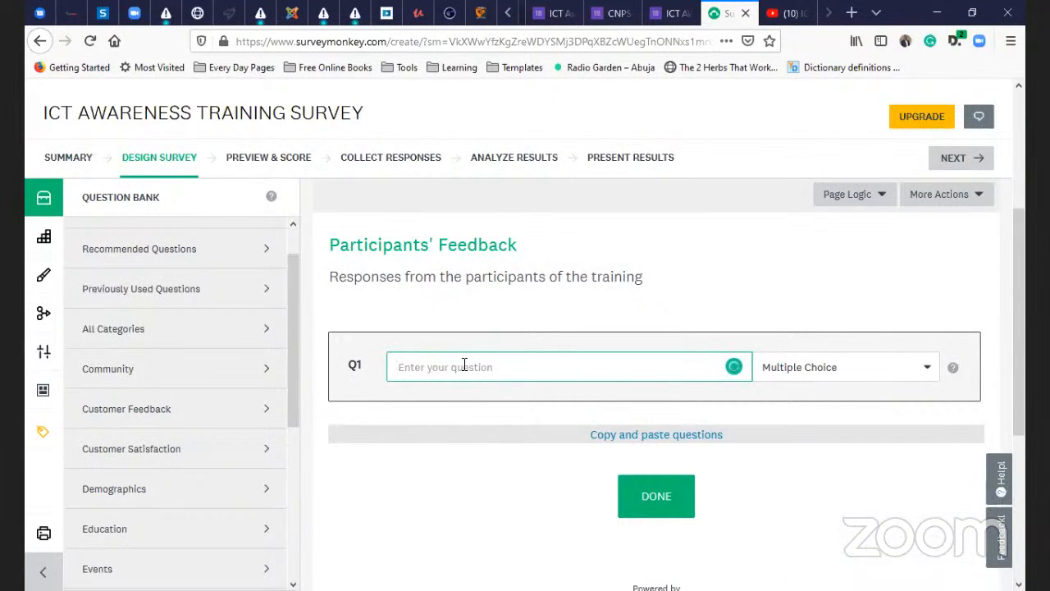
text(How did you hear)
key(BackSpace)
key(BackSpace)
key(BackSpace)
key(BackSpace)
text(kn)
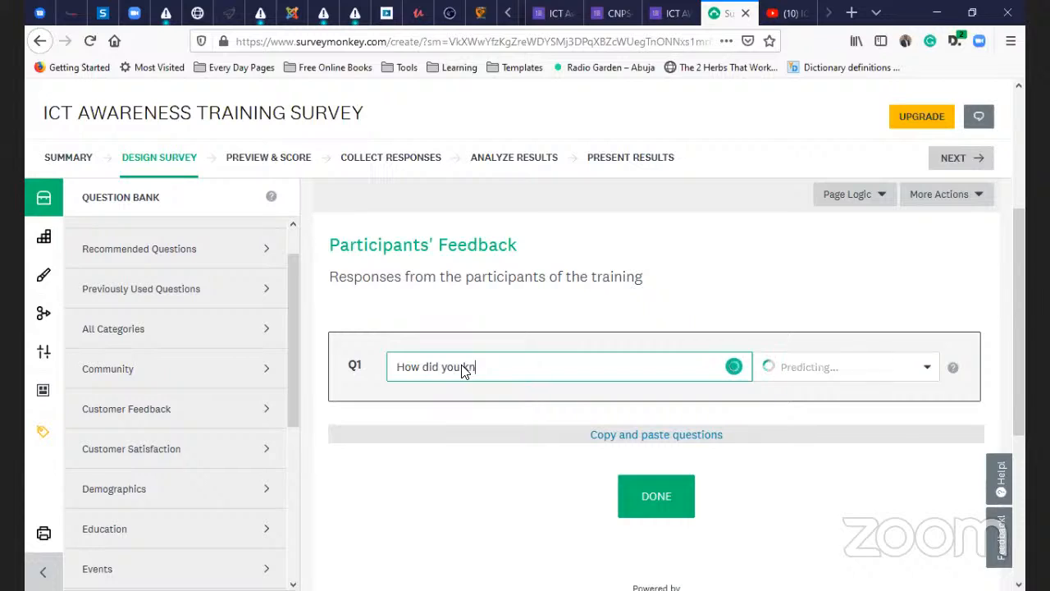
text(ow about the)
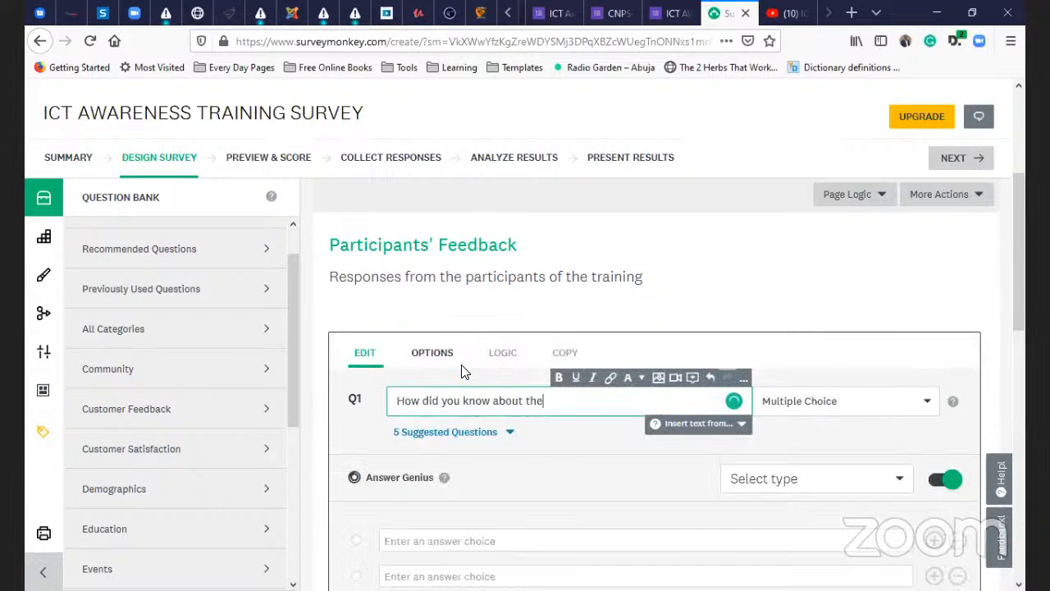
text( training?)
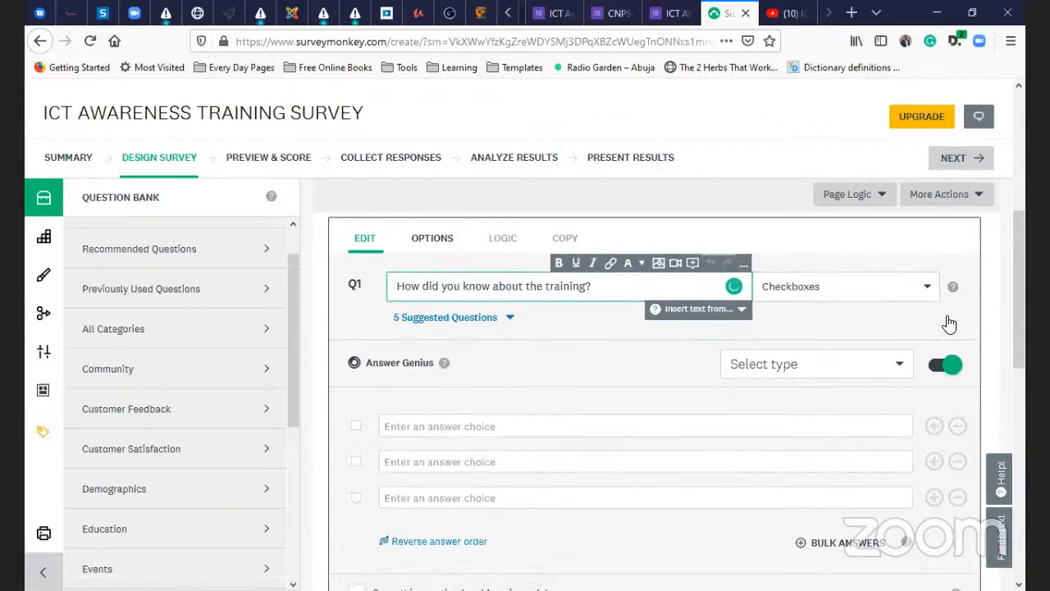
click(888, 302)
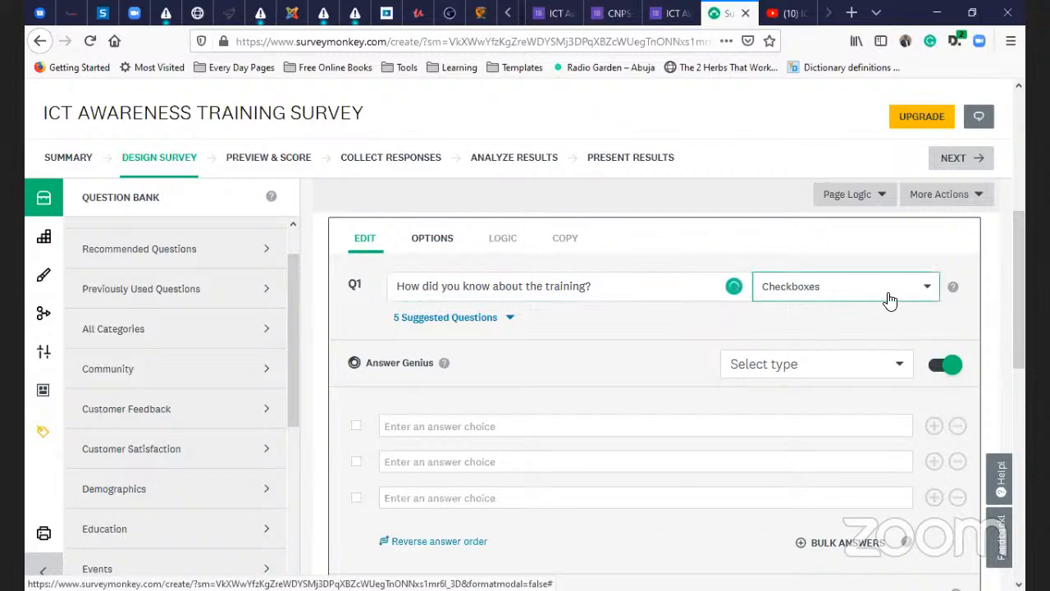
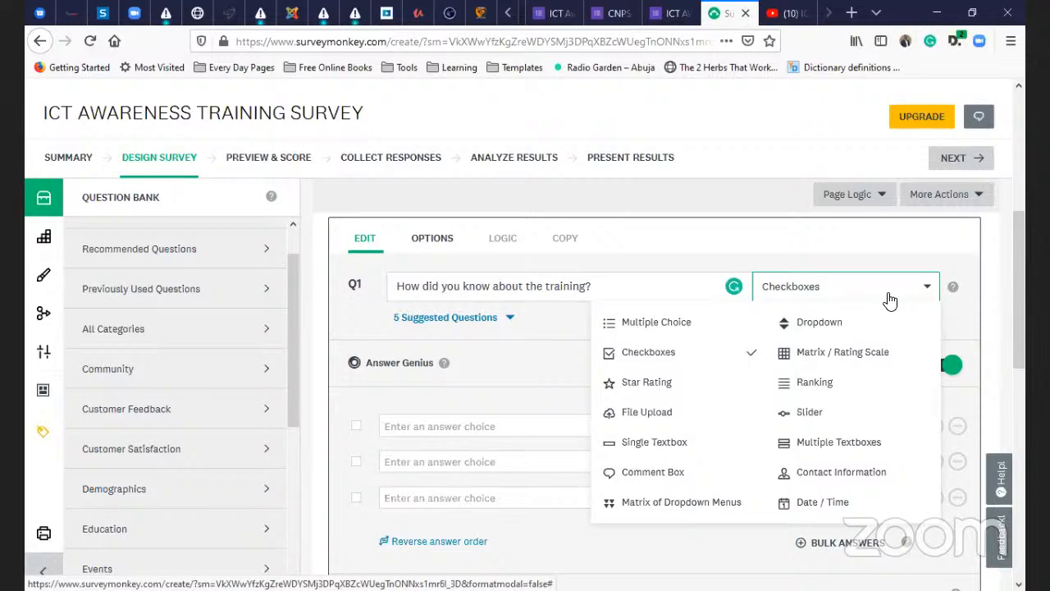
- Fill Q1's first three answer fields with Email, Social Media and Word of mouth
click(547, 428)
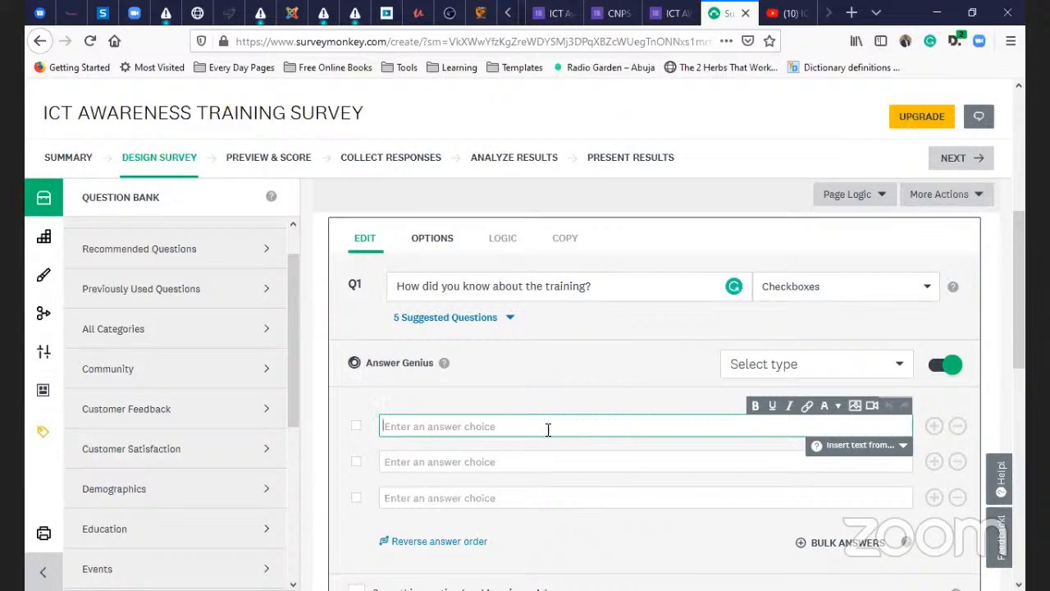
click(528, 461)
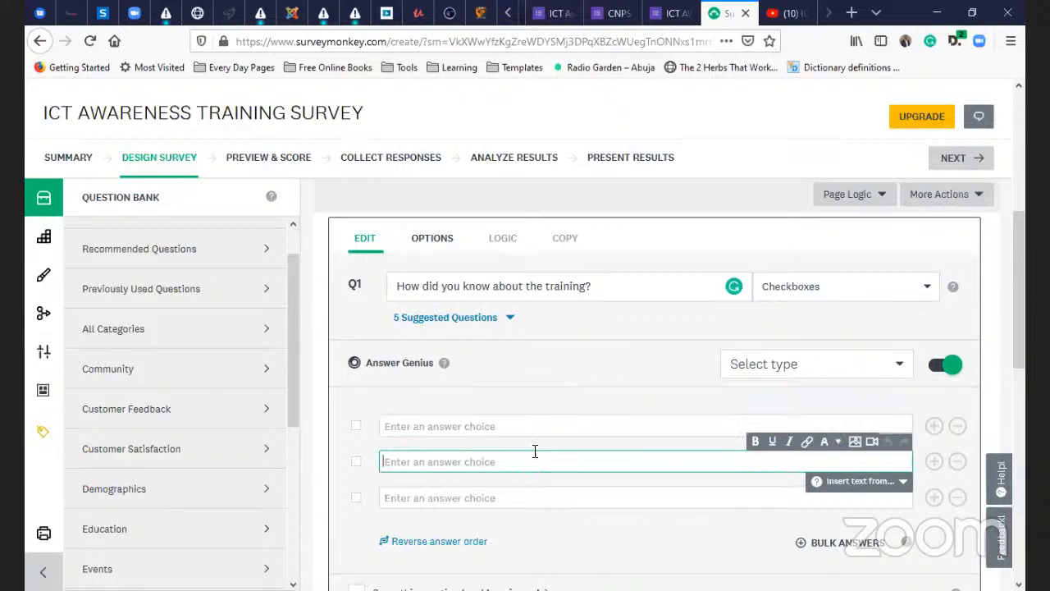
click(543, 431)
text(Email)
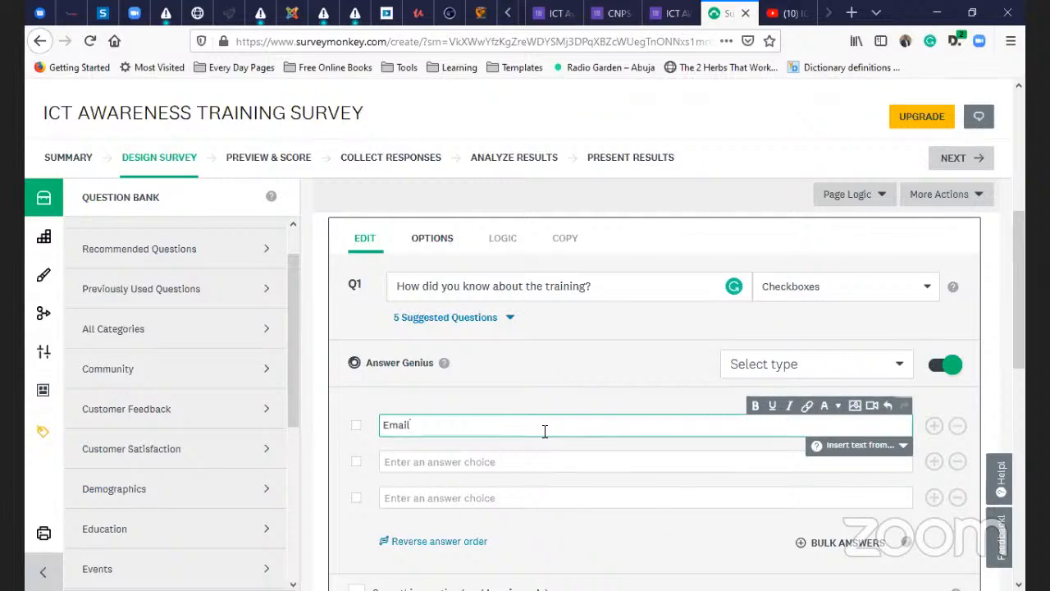
key(Tab)
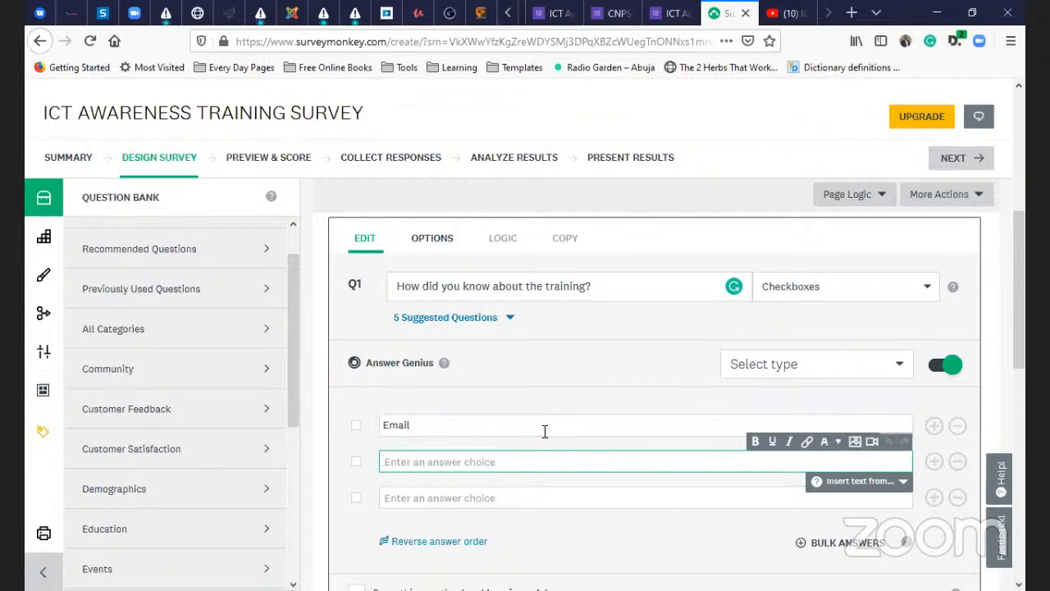
text(sOCIAL)
key(BackSpace)
key(BackSpace)
key(BackSpace)
key(BackSpace)
key(BackSpace)
key(BackSpace)
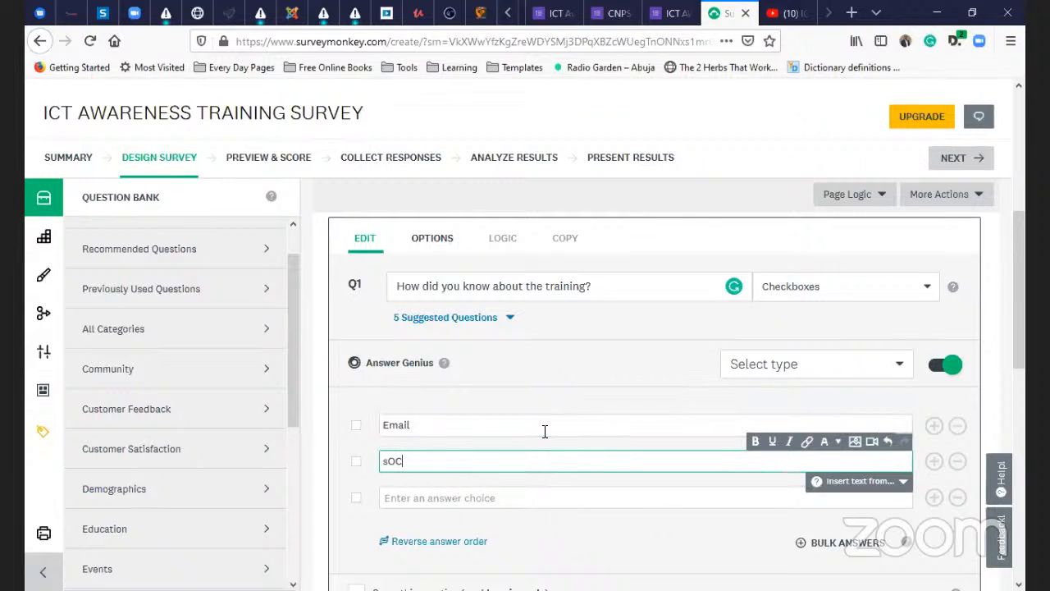
text(Social Media)
key(Return)
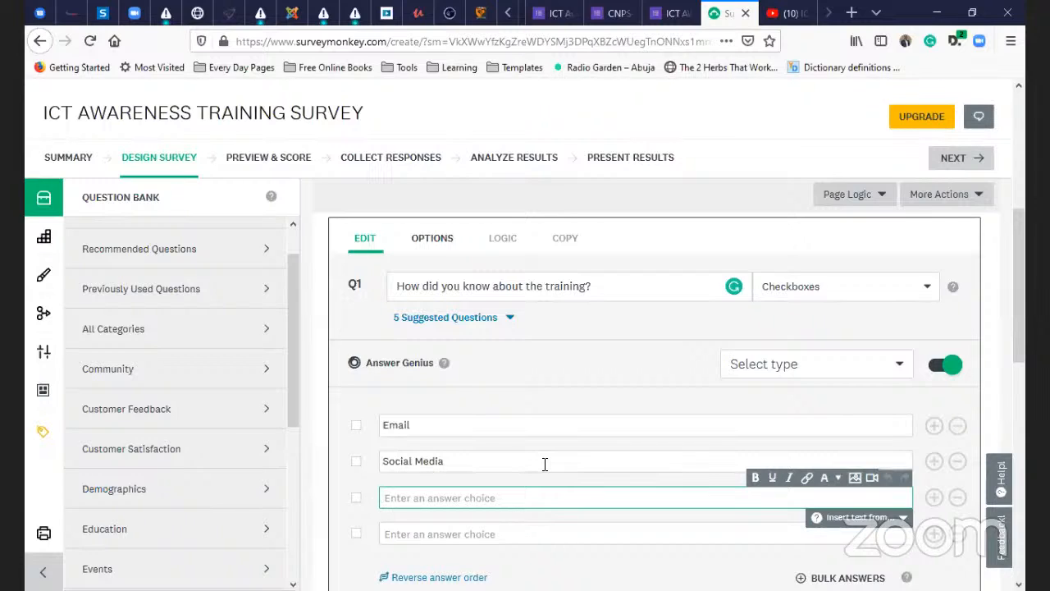
text(Word)
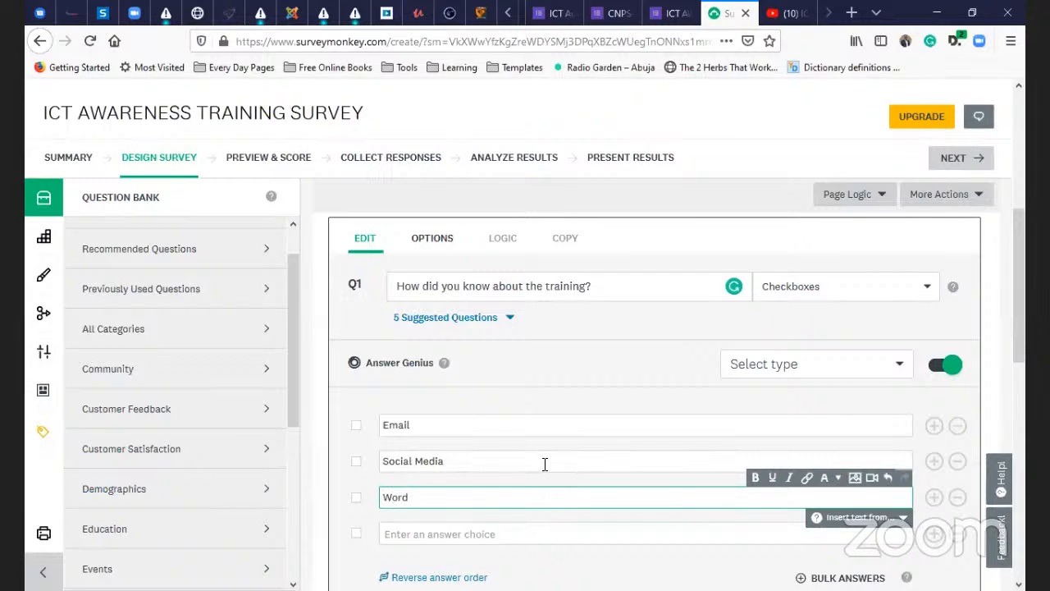
text( of mouth)
key(Return)
scroll(611, 476, down, 3)
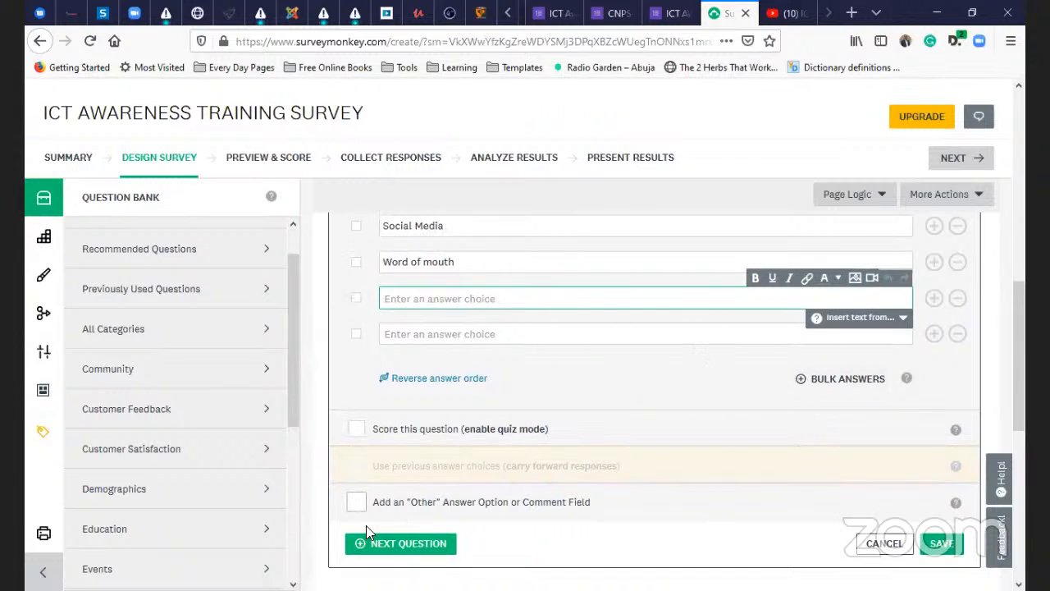
- Add an 'Other (please specify)' answer option to Q1
click(357, 505)
click(357, 503)
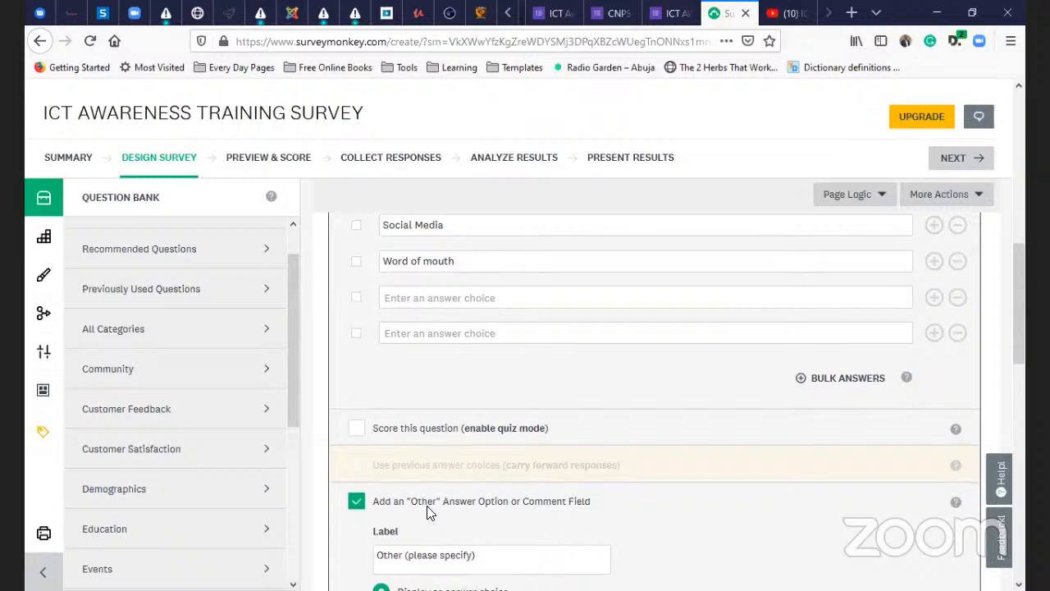
scroll(443, 488, down, 1)
click(456, 484)
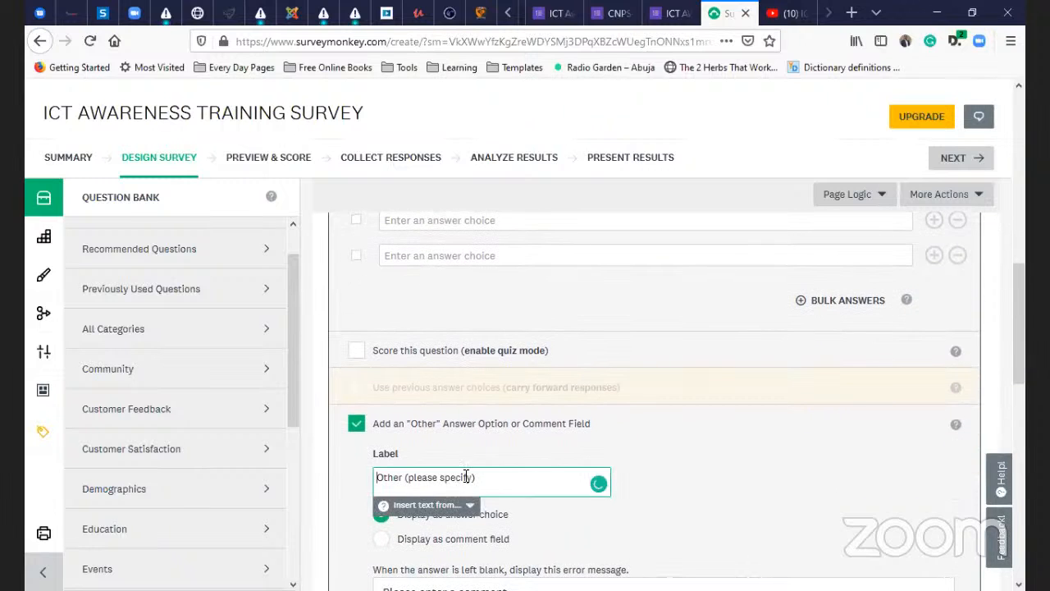
scroll(613, 447, down, 3)
scroll(606, 451, down, 2)
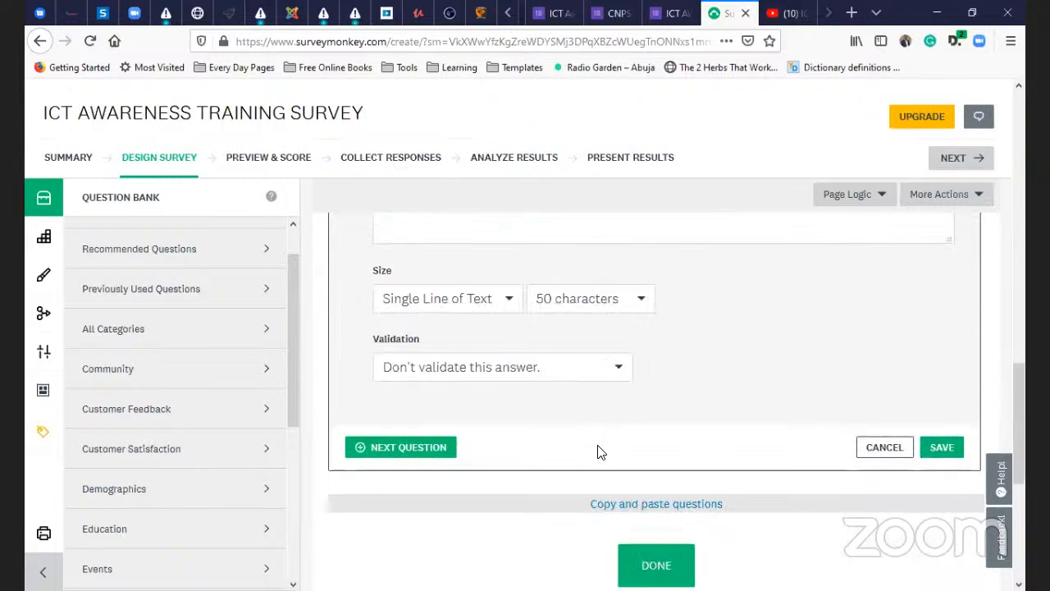
scroll(599, 450, up, 3)
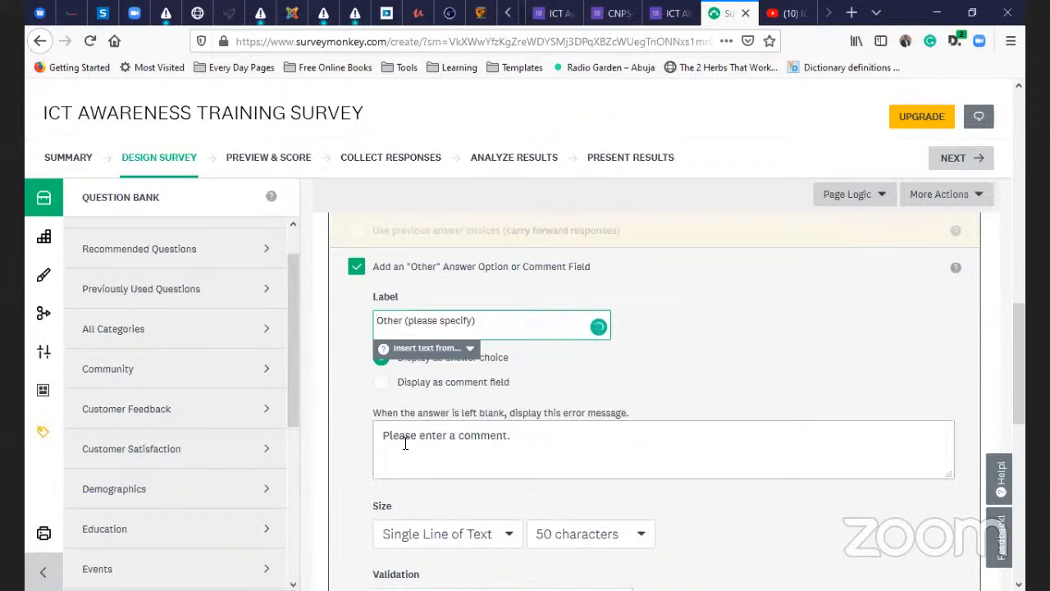
click(459, 447)
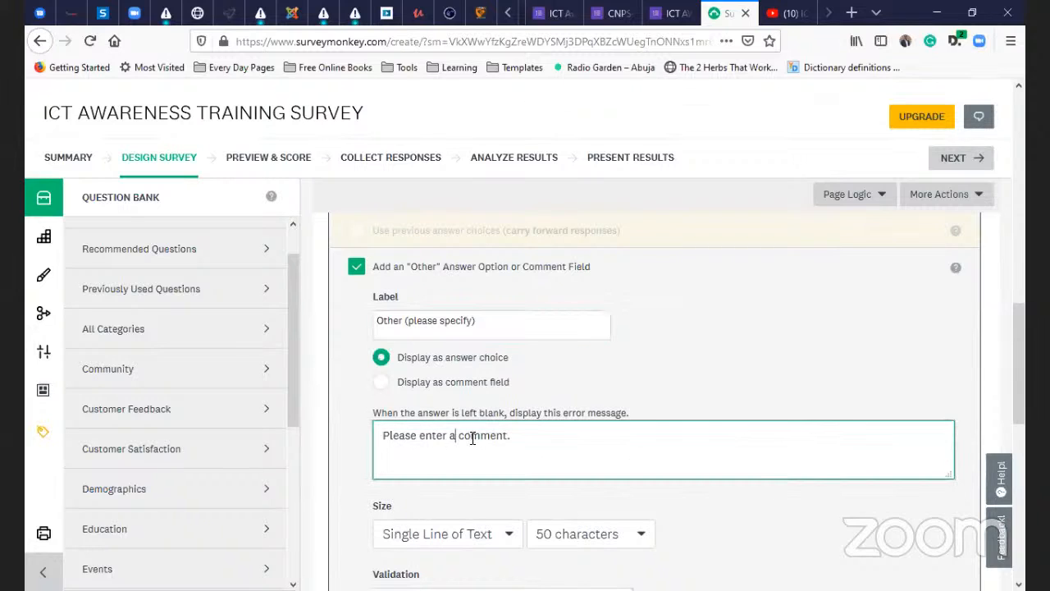
scroll(478, 436, down, 1)
scroll(481, 435, down, 1)
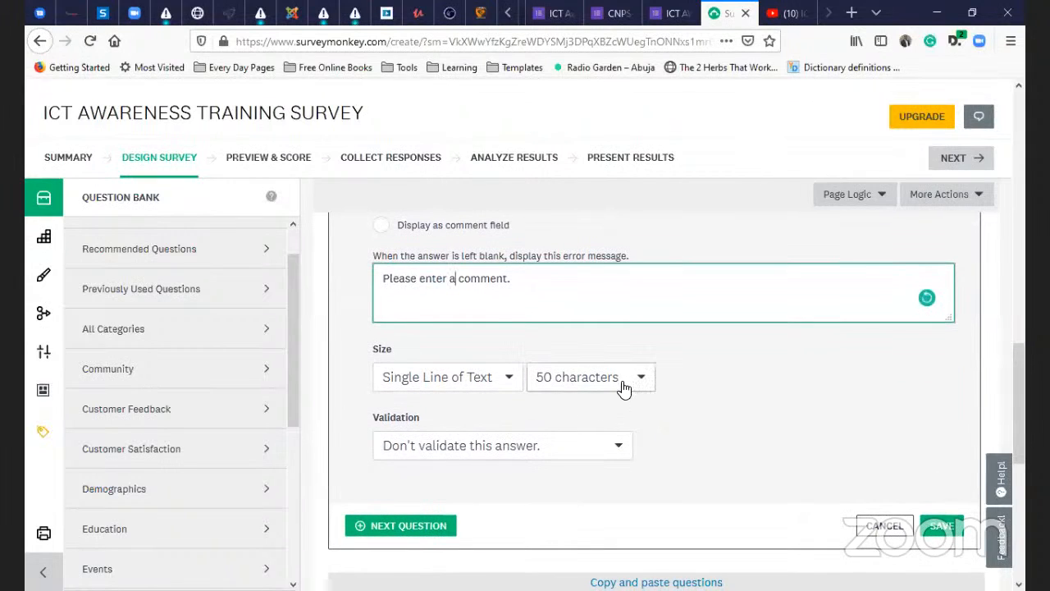
- Keep the Other field a Single Line of Text with 'Don't validate this answer.'
click(482, 380)
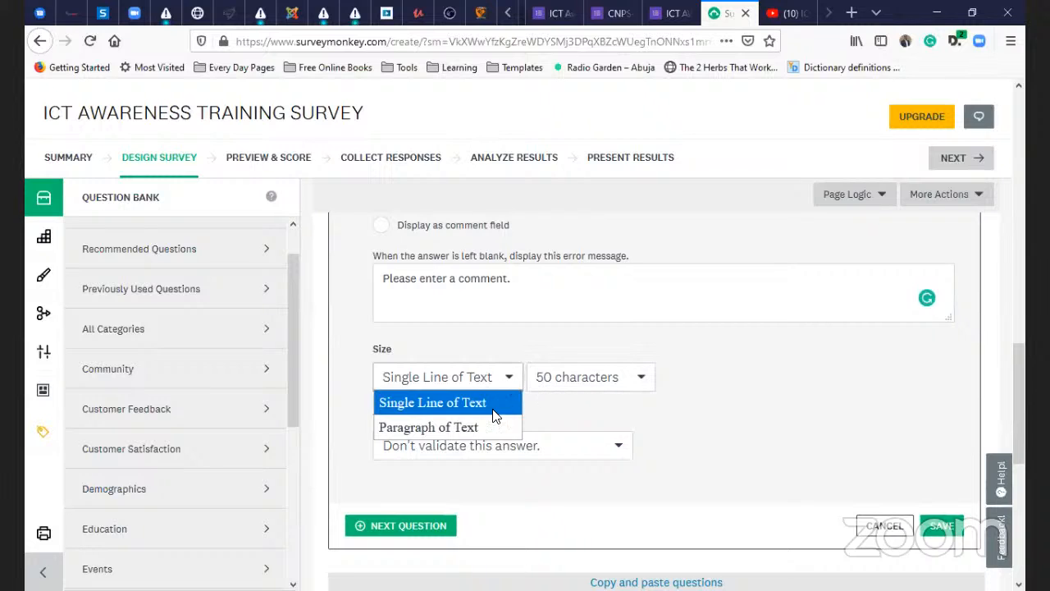
click(505, 426)
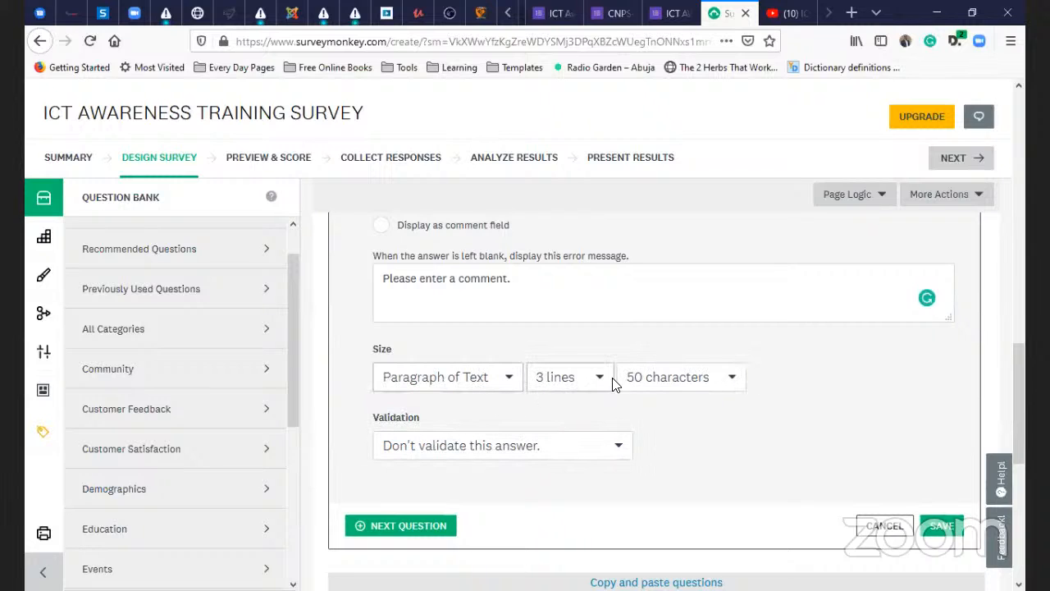
click(504, 385)
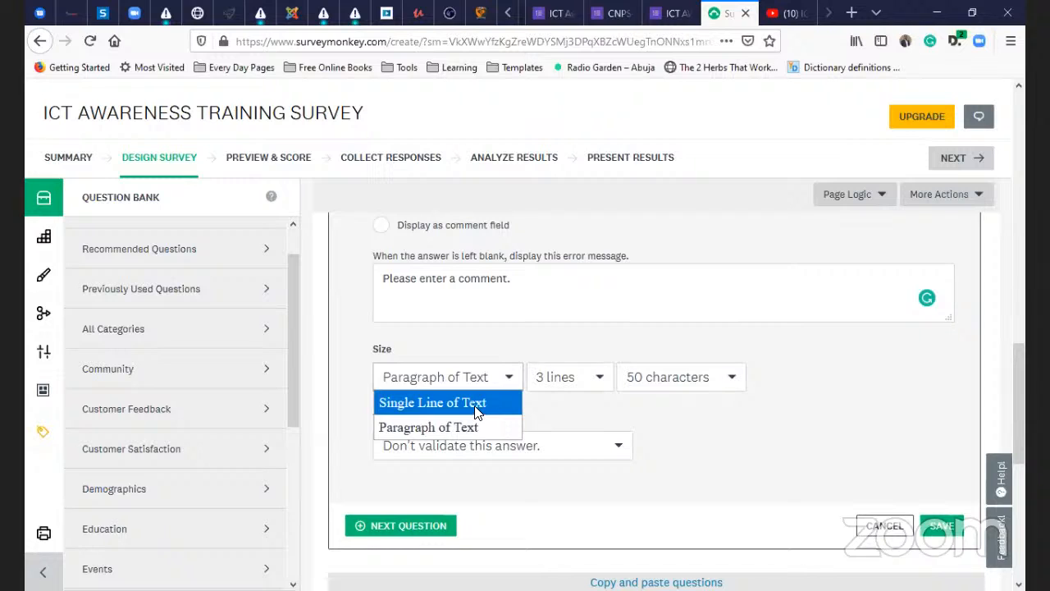
click(479, 404)
scroll(554, 474, down, 2)
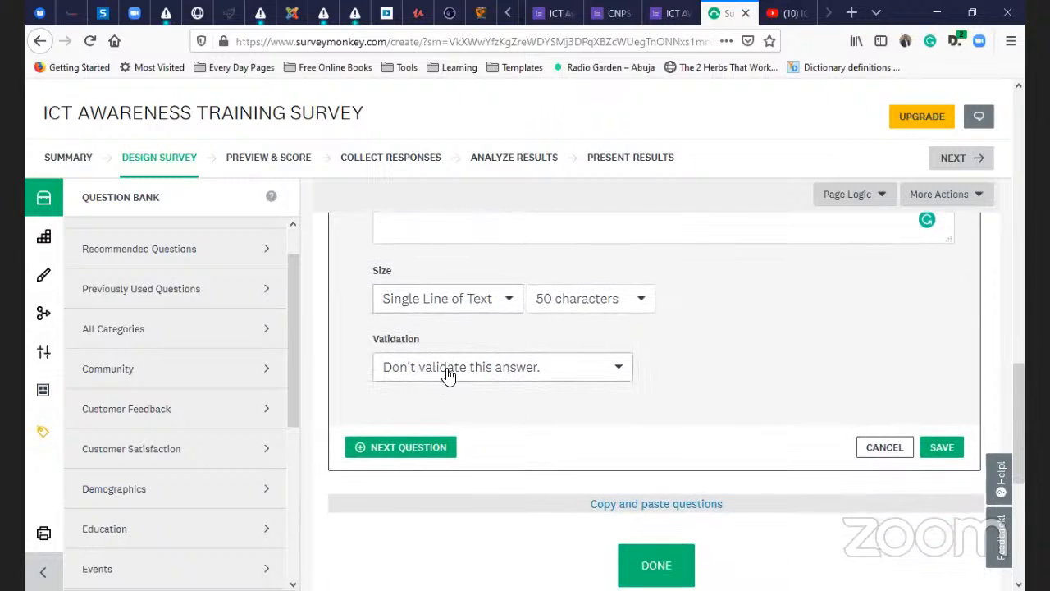
click(550, 374)
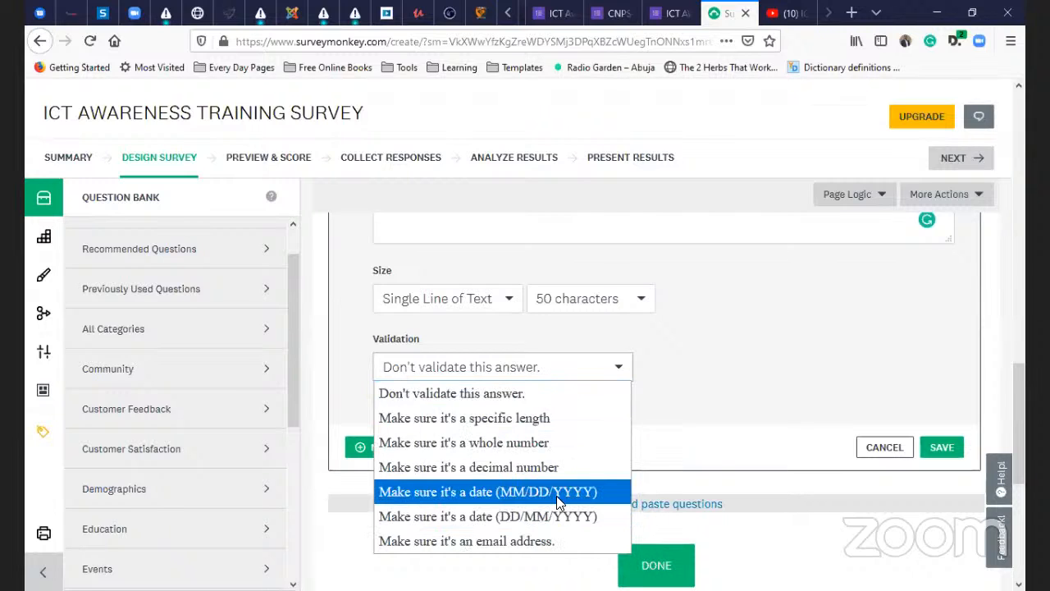
click(691, 386)
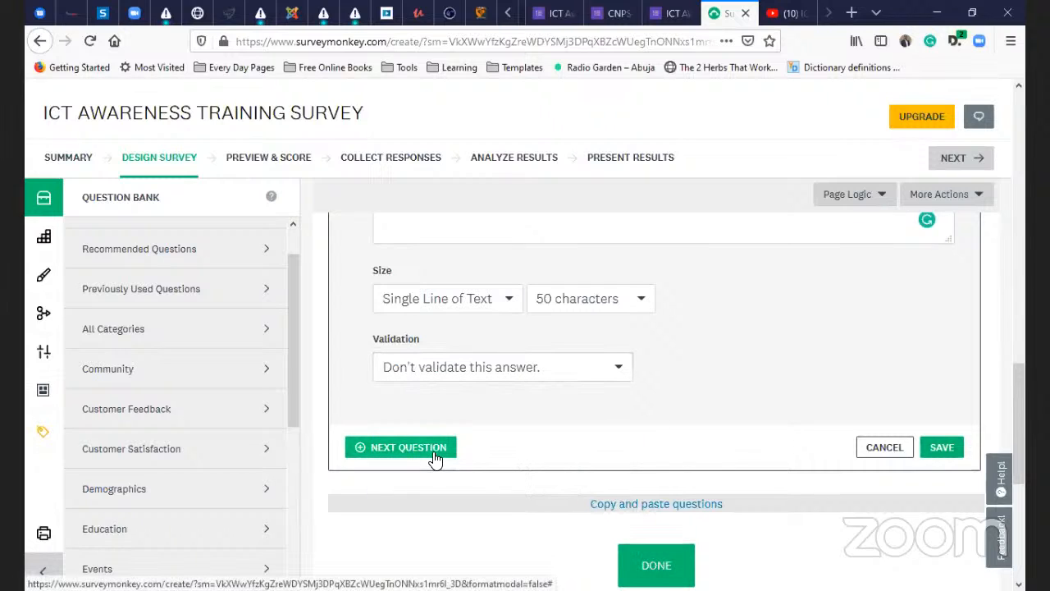
- Enter Q2 'Will you like to participate in future editions?' as a Multiple Choice question
click(398, 447)
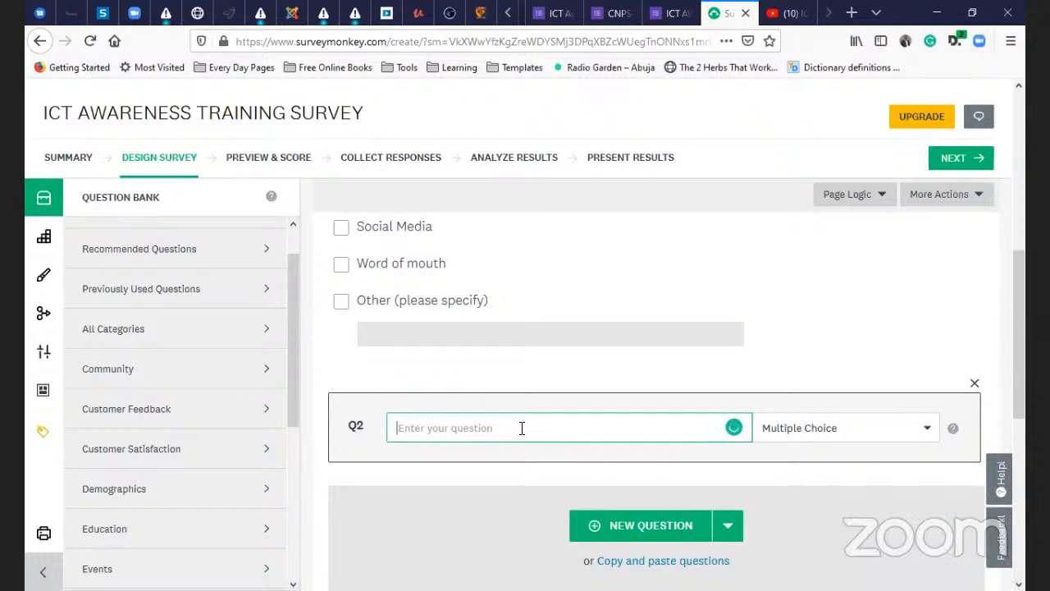
text(Will you)
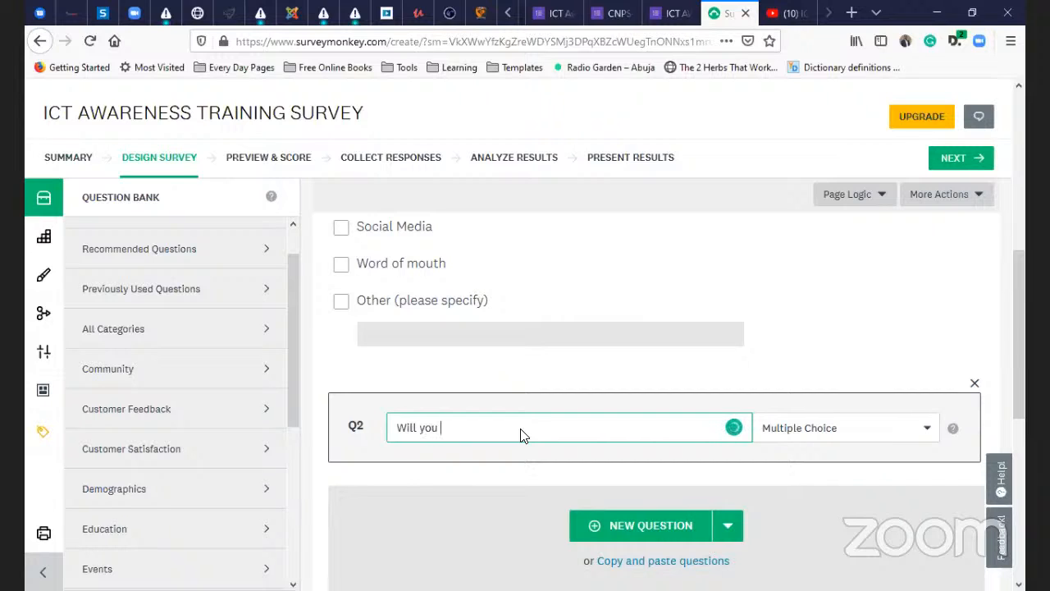
text( li)
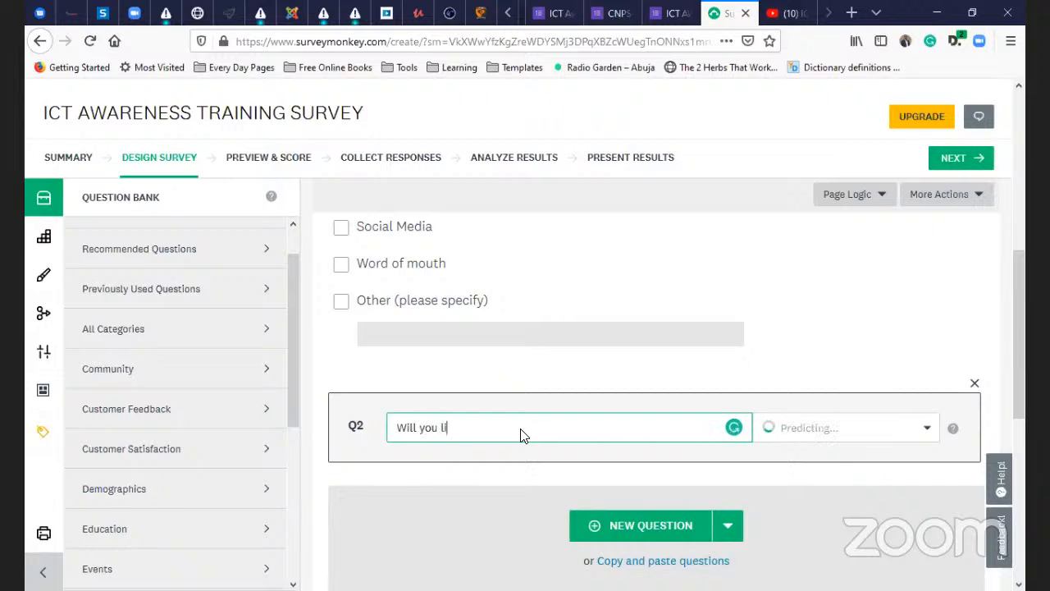
text(ke to partic)
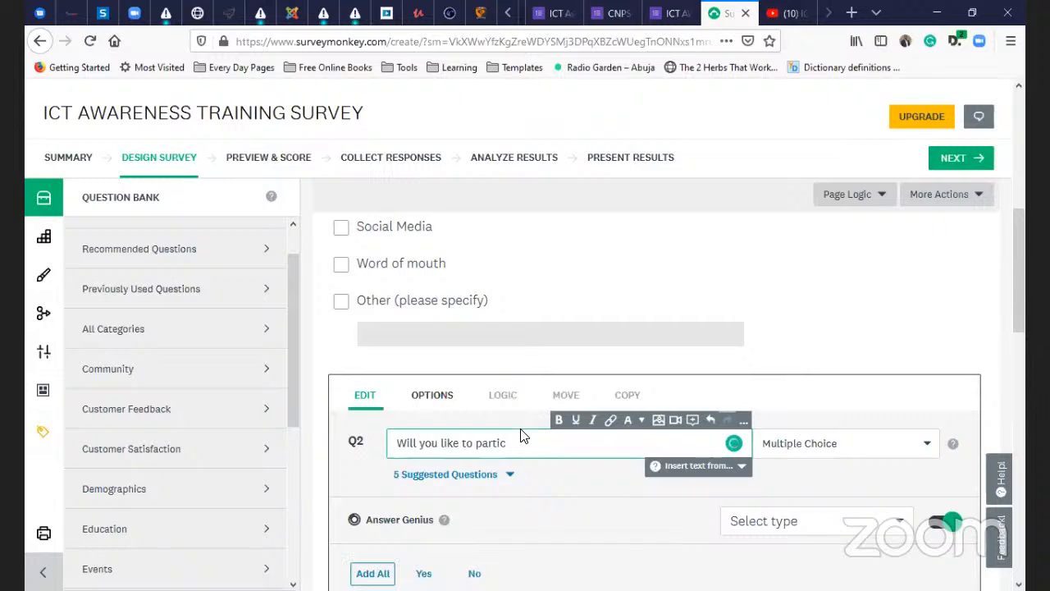
text(ipate)
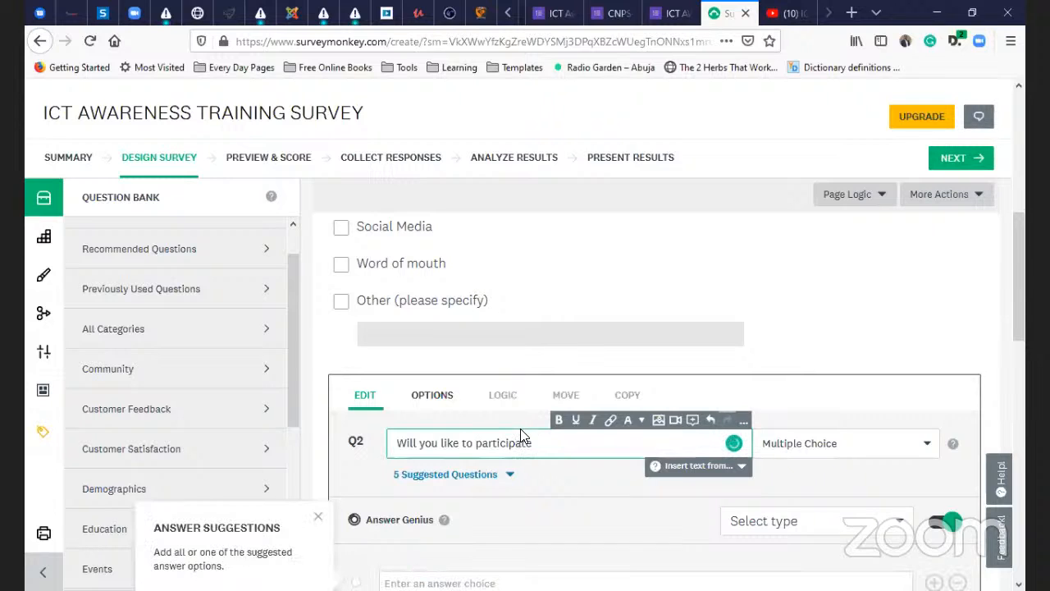
text( in )
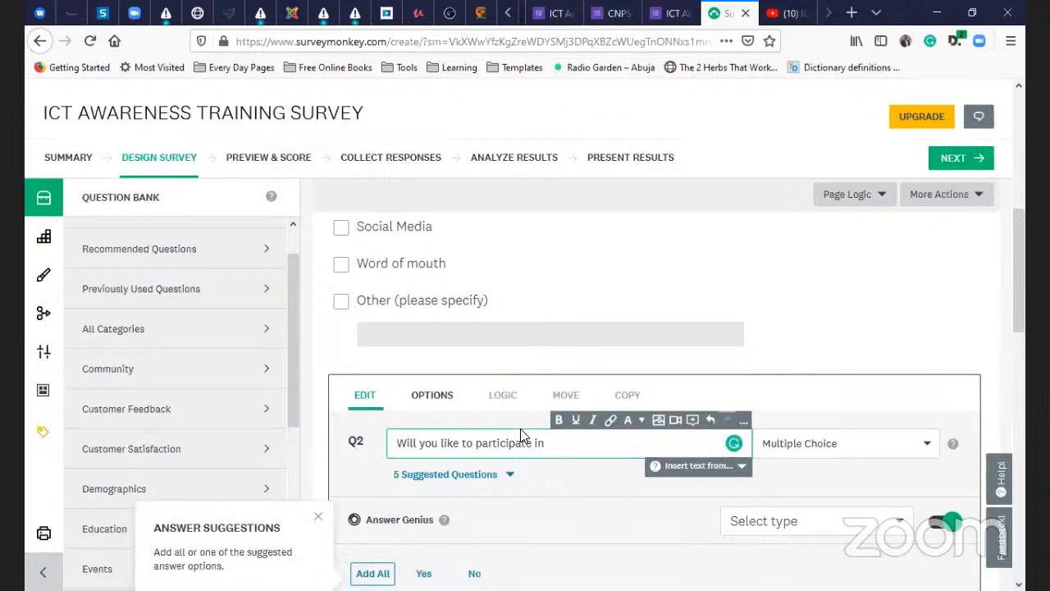
text(futrue)
key(BackSpace)
key(BackSpace)
text(ure editions?)
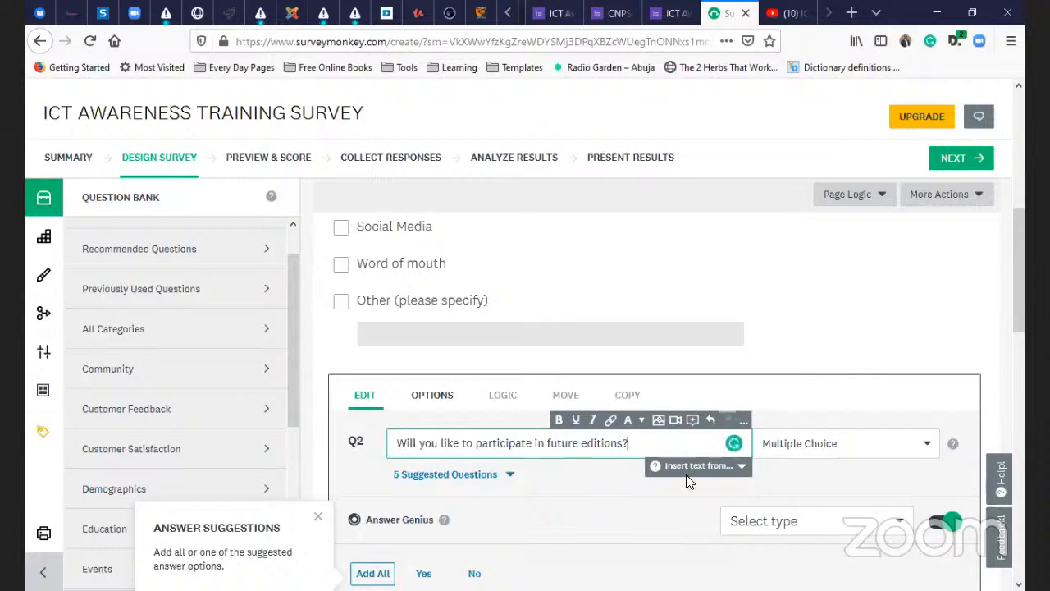
click(819, 451)
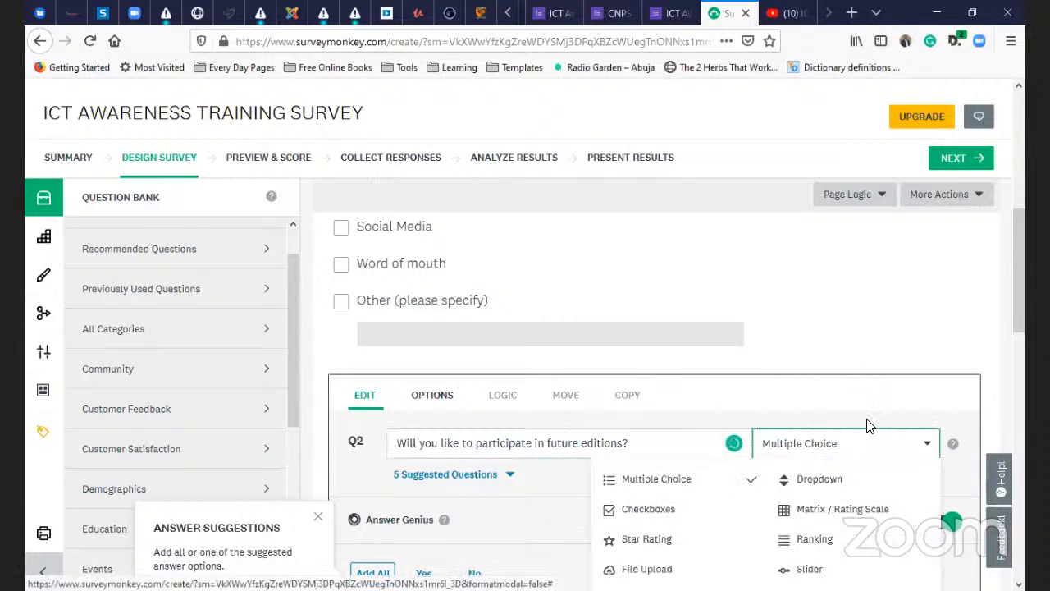
scroll(820, 427, down, 3)
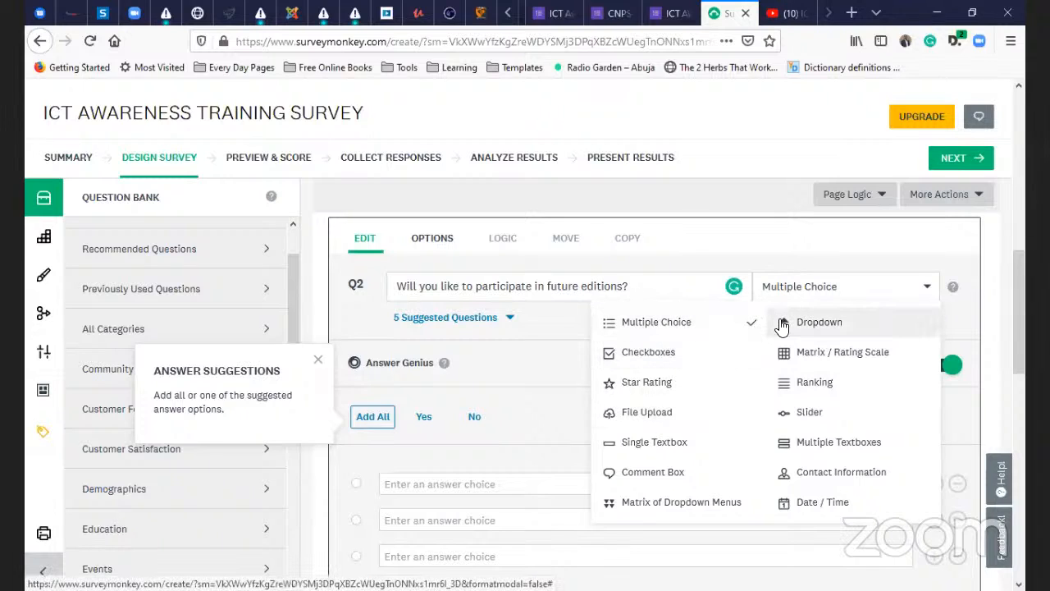
click(838, 294)
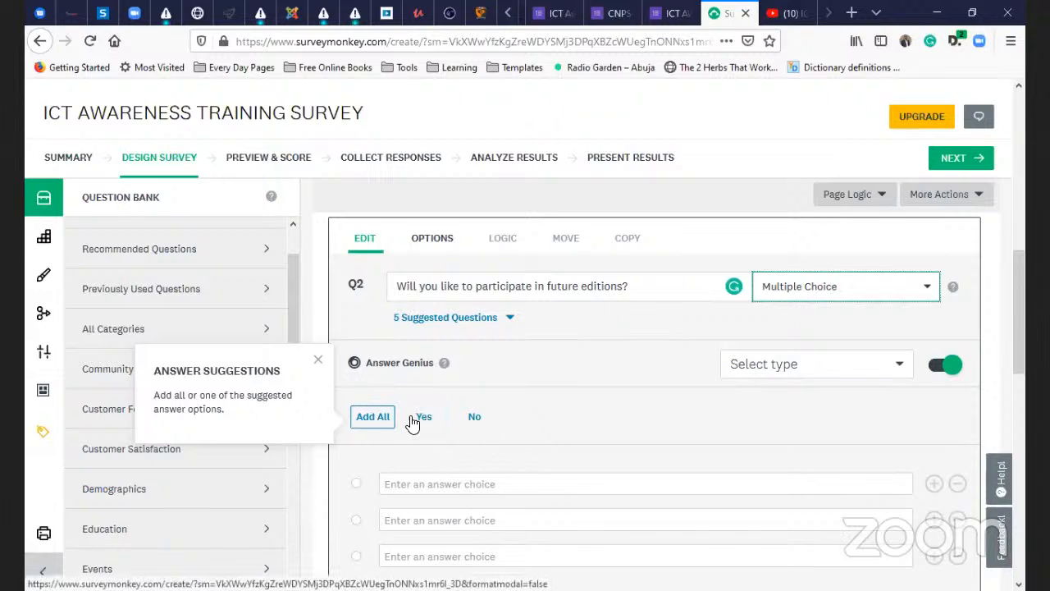
- Add the suggested Yes and No answers on the Yes - No scale and save Q2
click(373, 419)
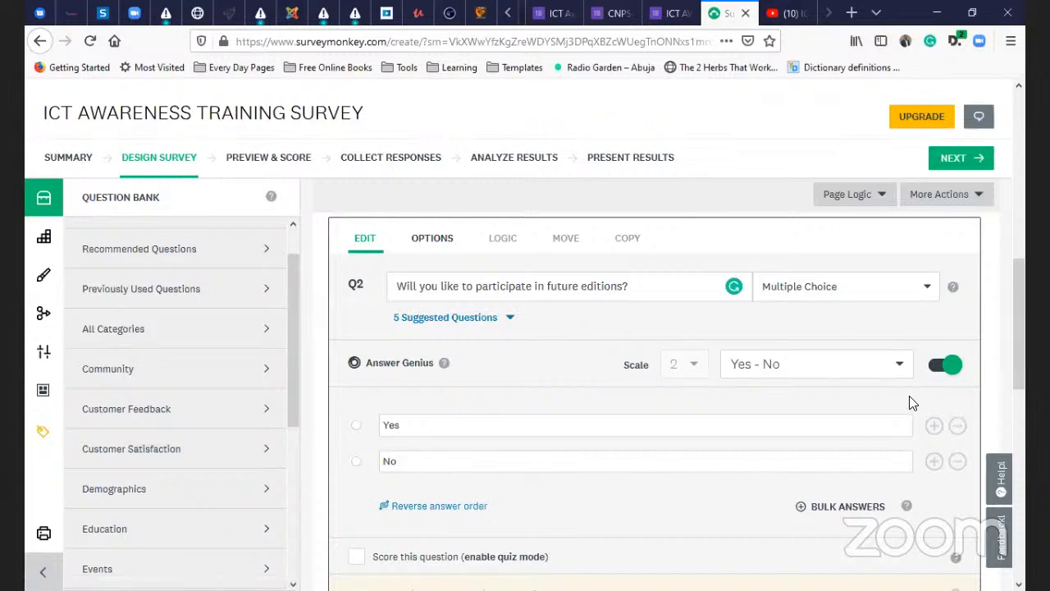
click(901, 366)
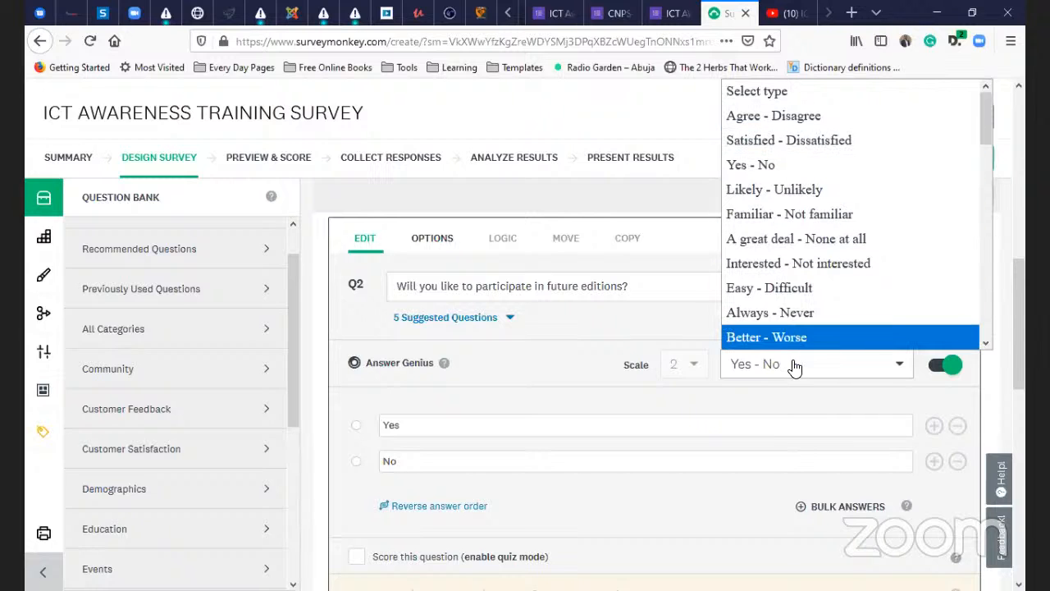
click(800, 405)
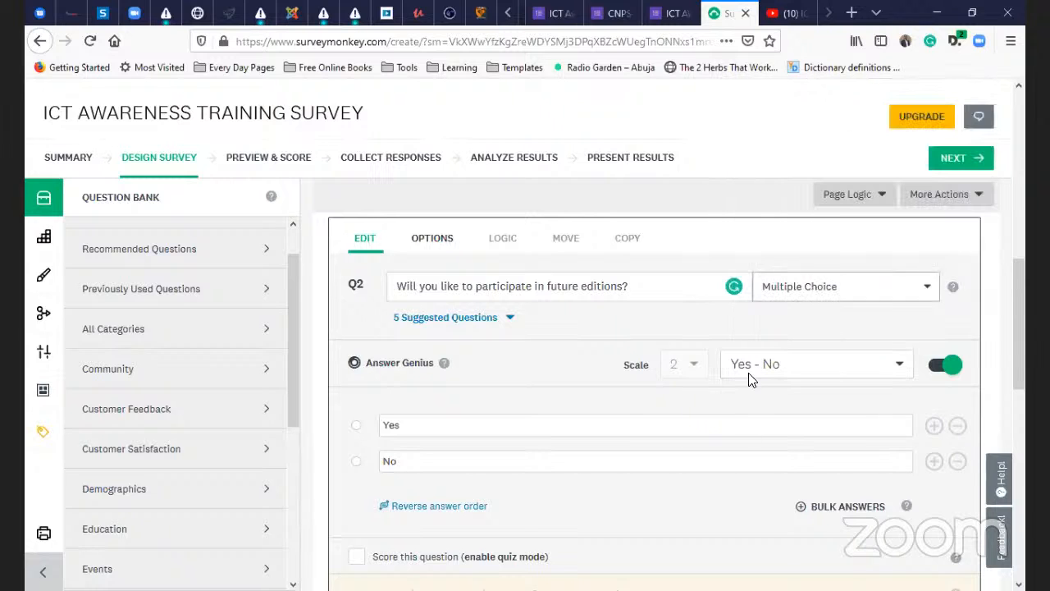
scroll(605, 430, down, 1)
scroll(605, 429, down, 3)
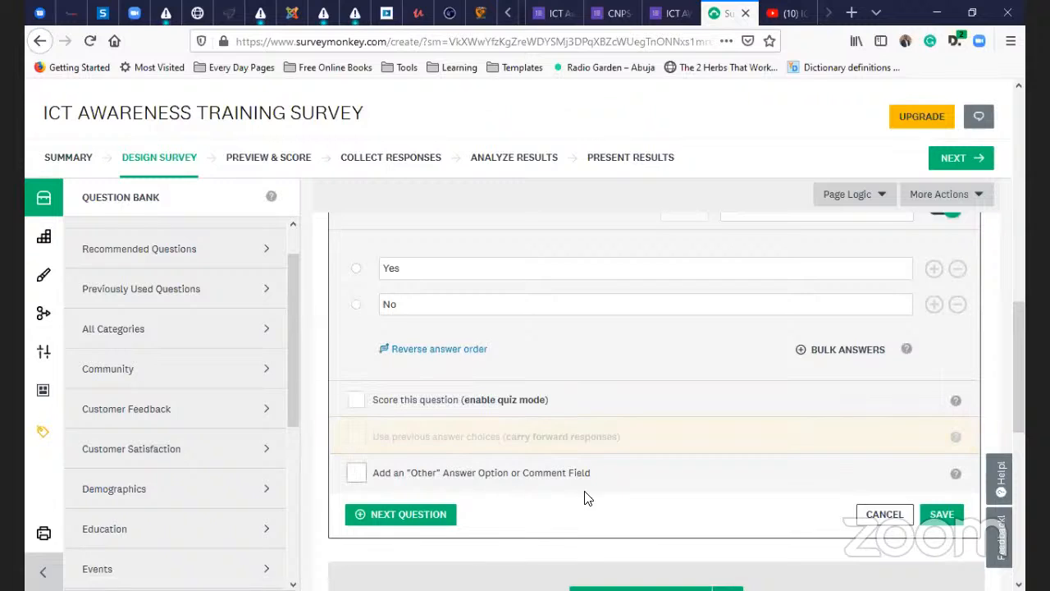
scroll(656, 514, down, 3)
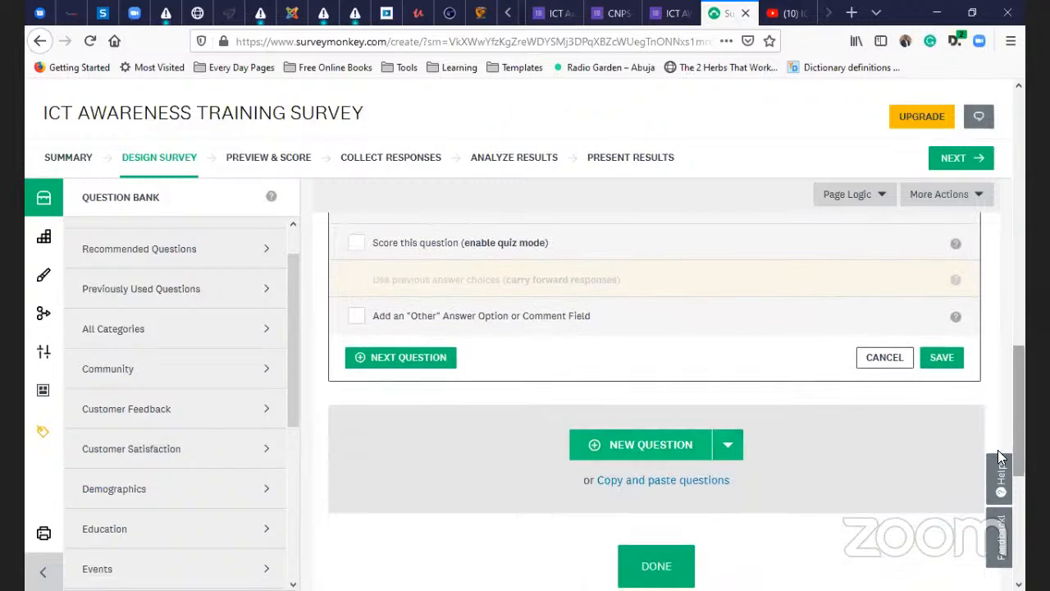
click(425, 358)
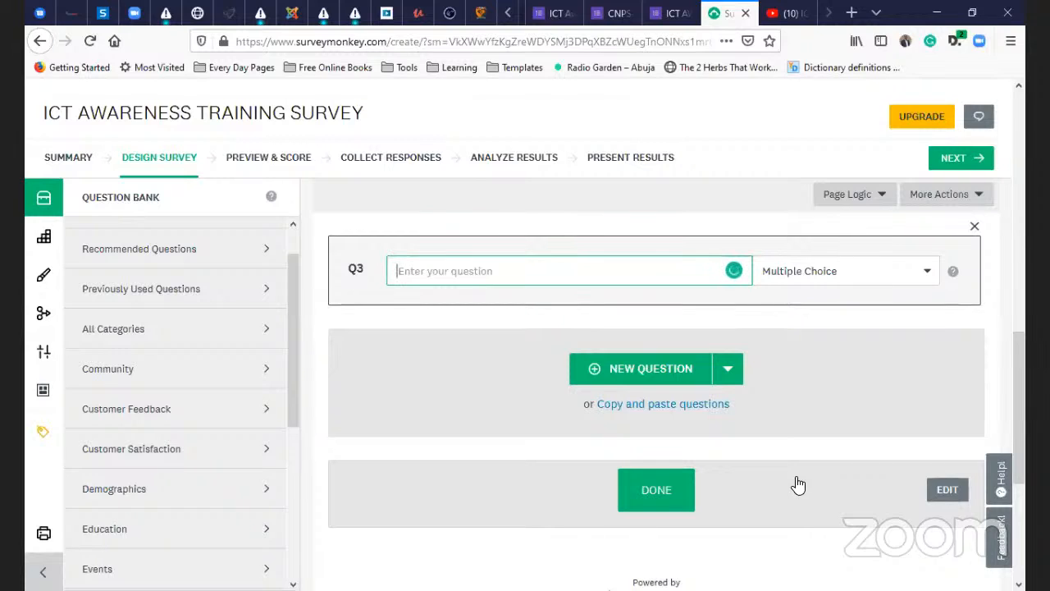
- Enter Q3 'Any advice on future edition' and make it a Multiple Textboxes question
text(Any)
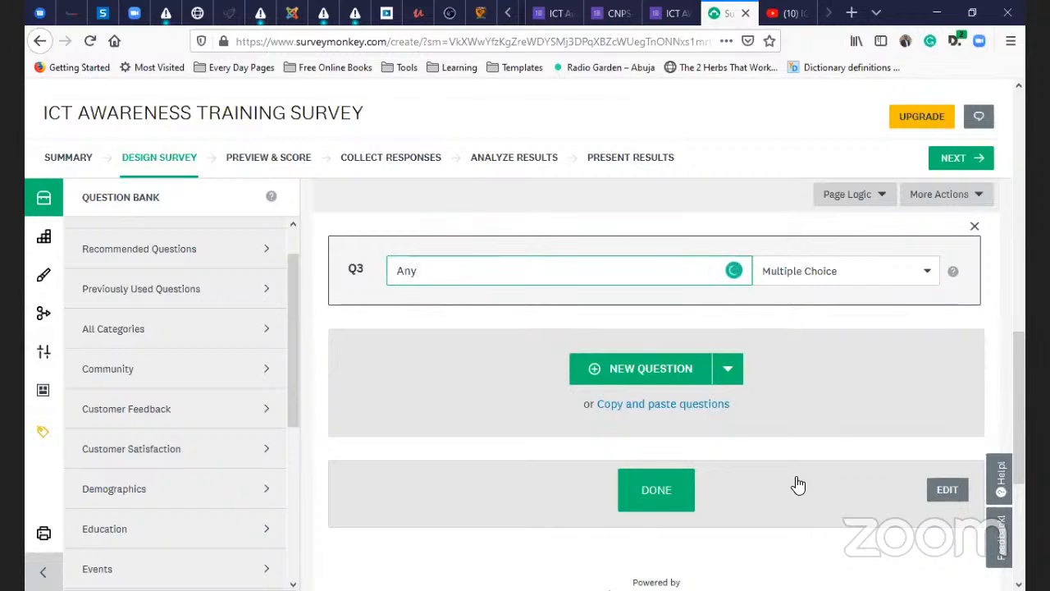
text( advi)
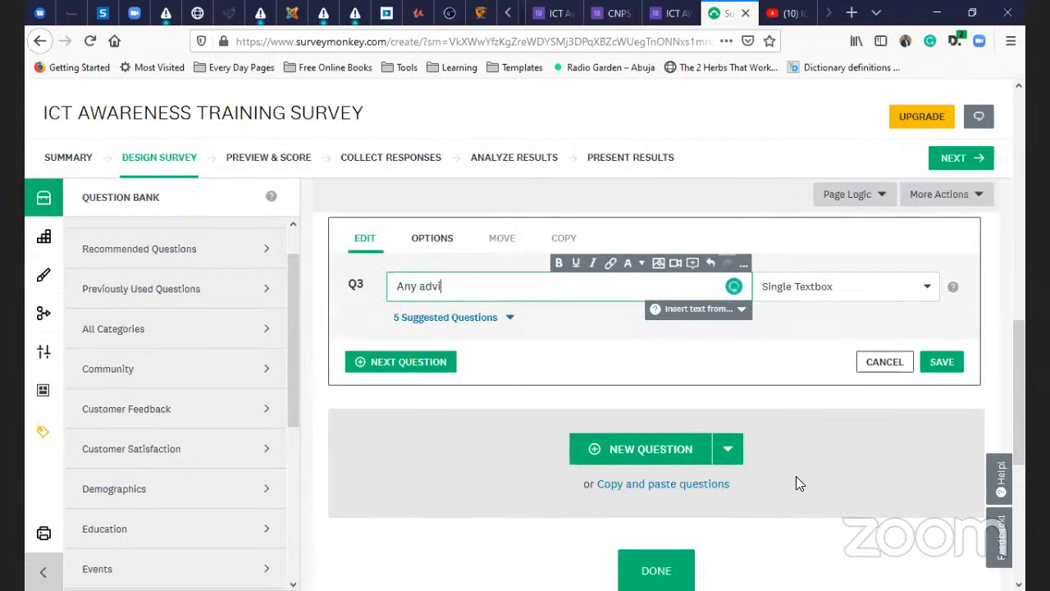
text(se on)
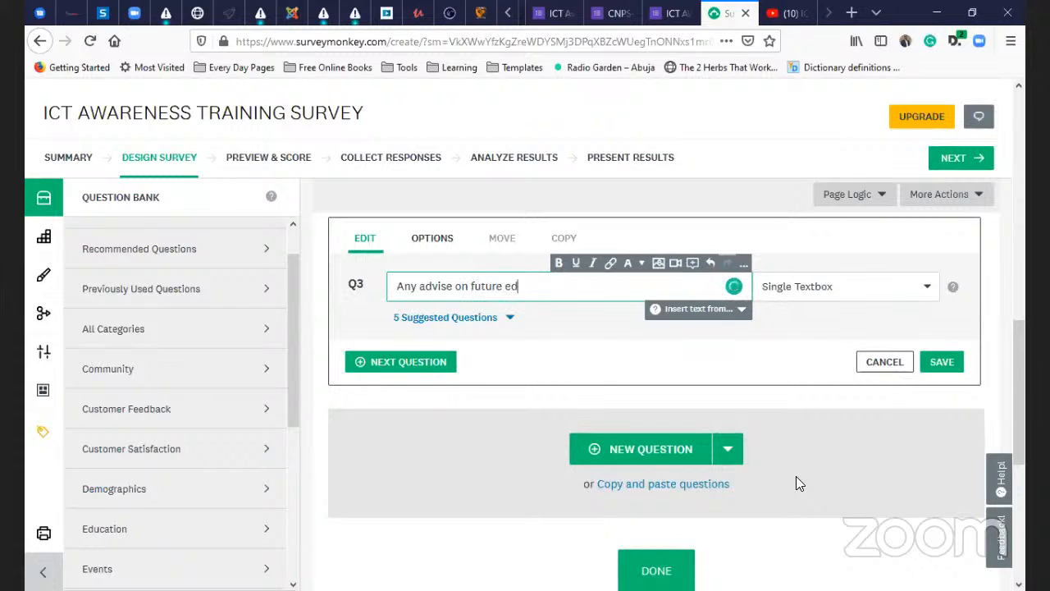
text(future edition)
click(823, 297)
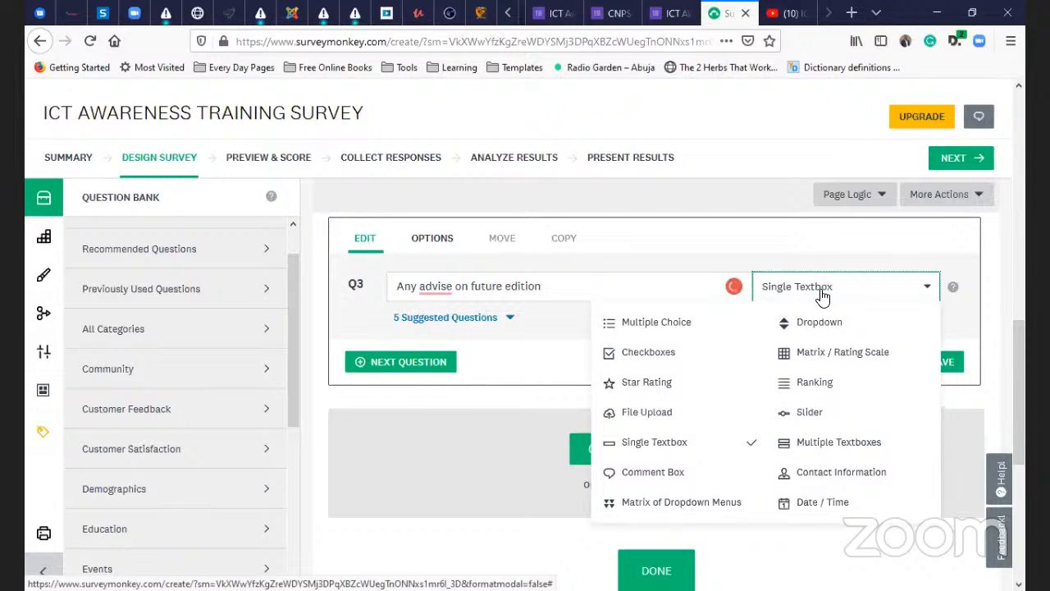
click(441, 289)
click(466, 328)
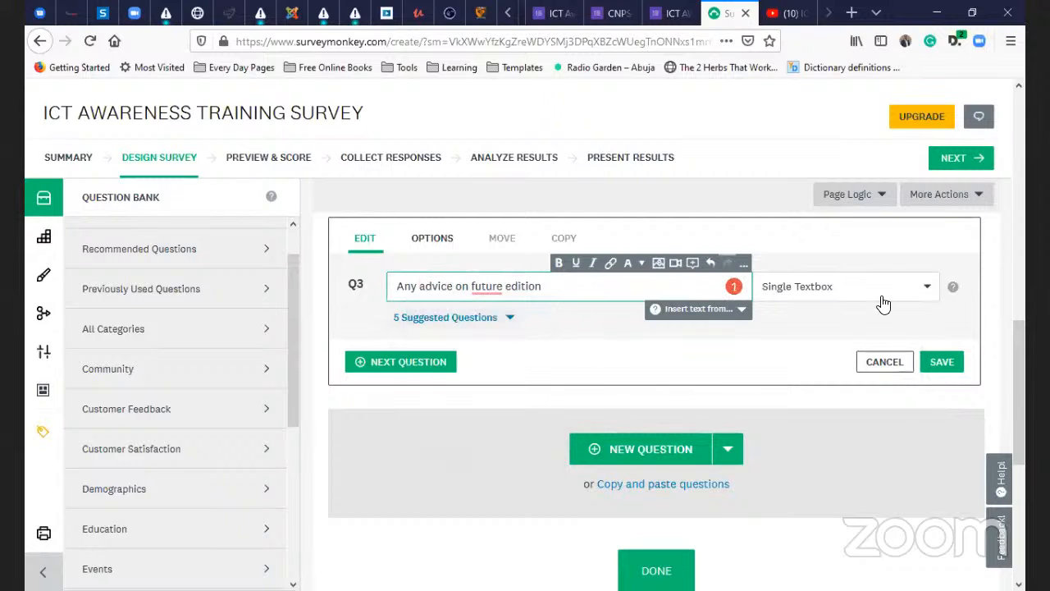
click(852, 293)
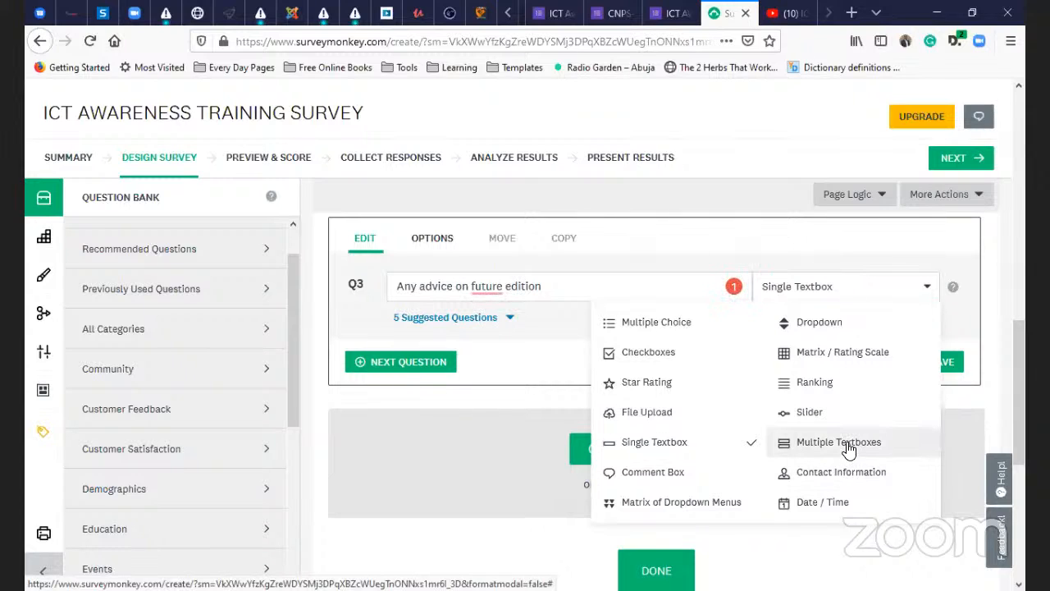
click(797, 453)
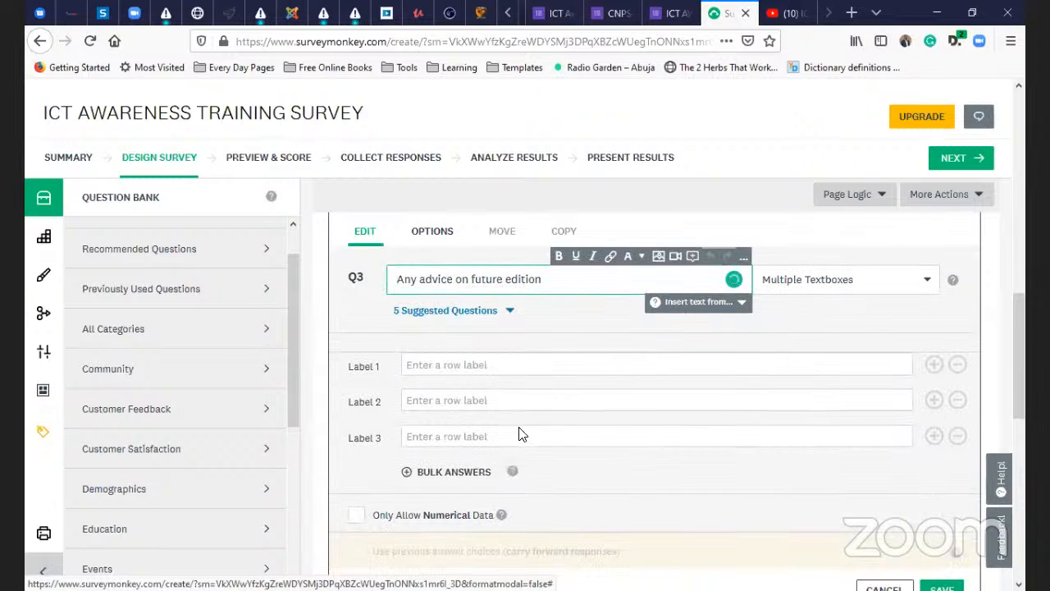
- Correct the wording to 'Any advice on future editions?' and try saving Q3
scroll(544, 429, up, 2)
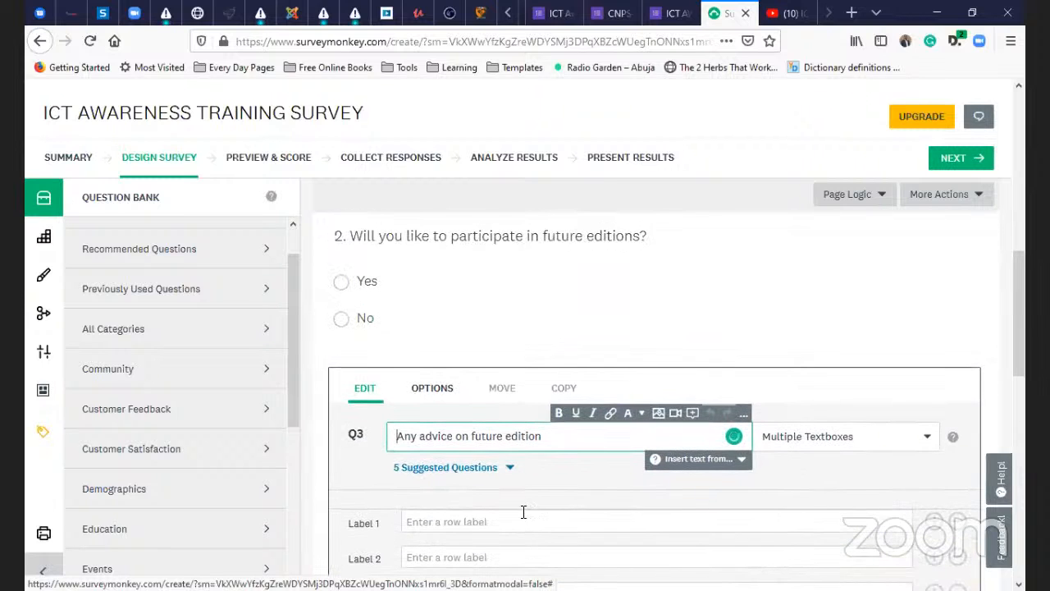
scroll(518, 525, down, 1)
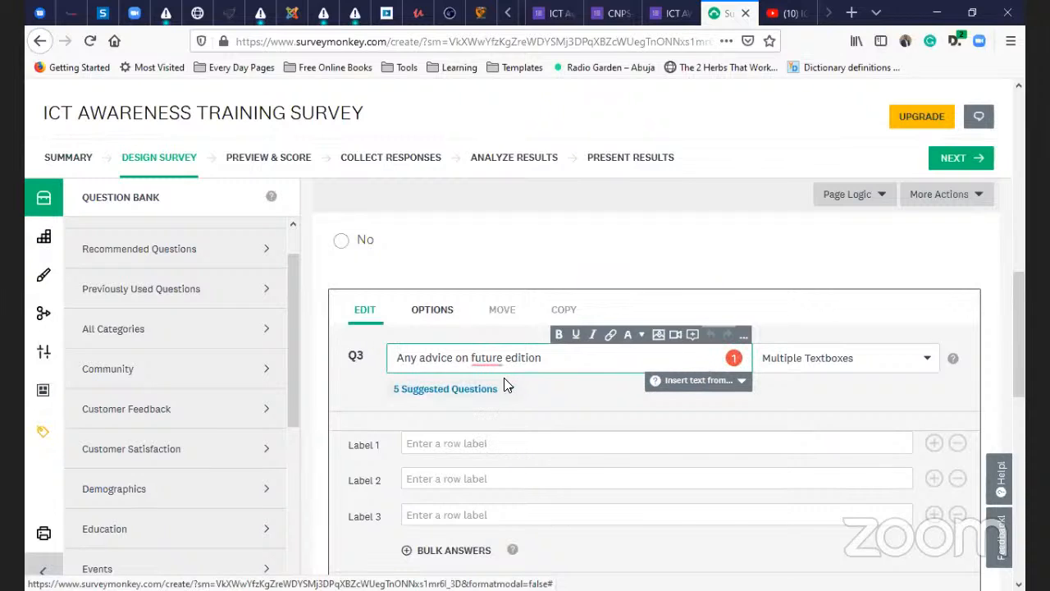
mouse_move(494, 358)
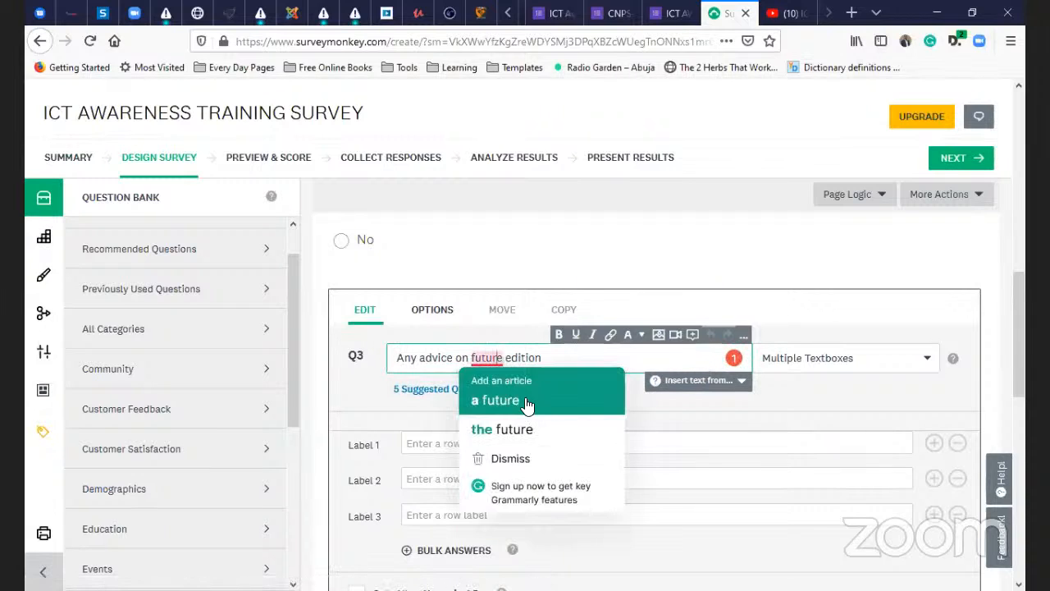
click(492, 400)
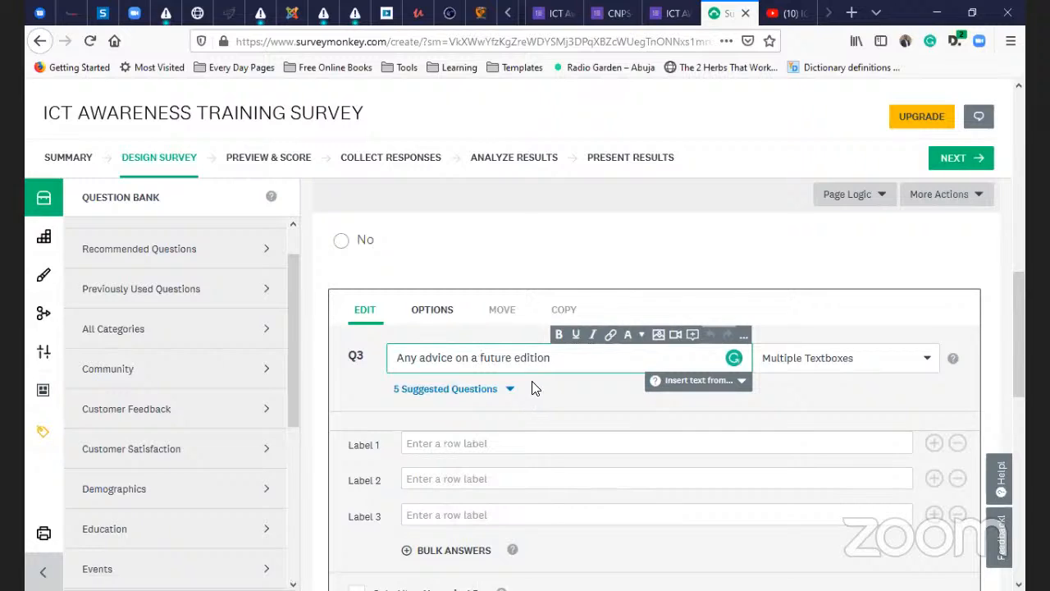
key(BackSpace)
key(BackSpace)
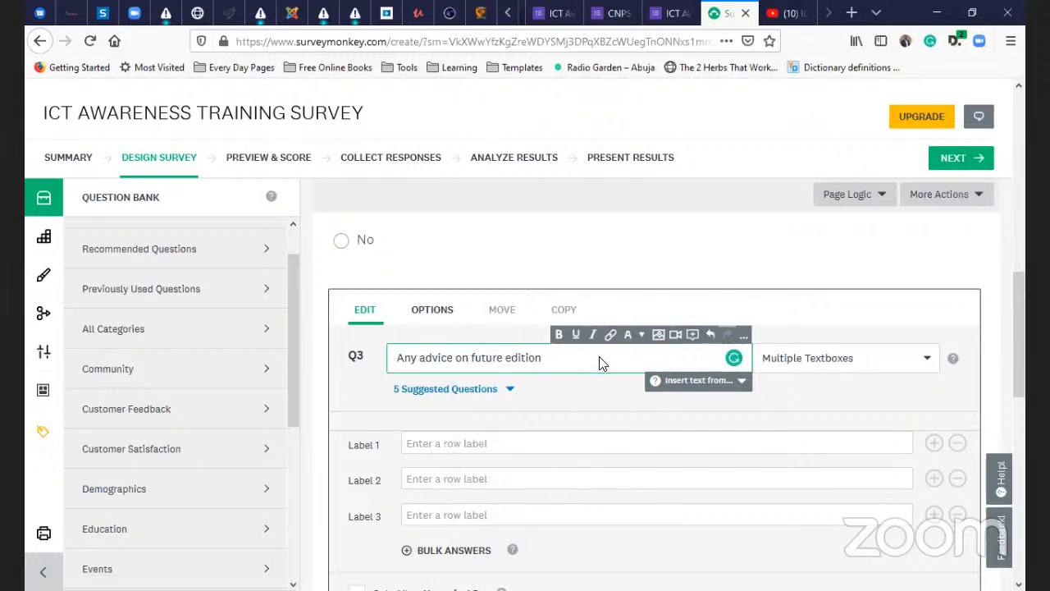
text(s)
click(495, 443)
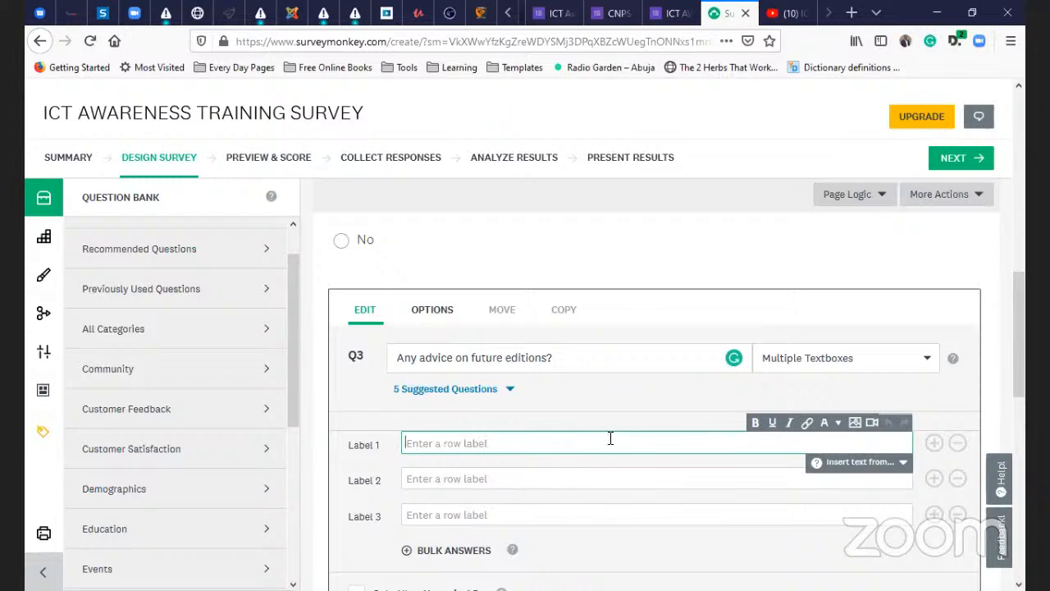
scroll(566, 443, down, 5)
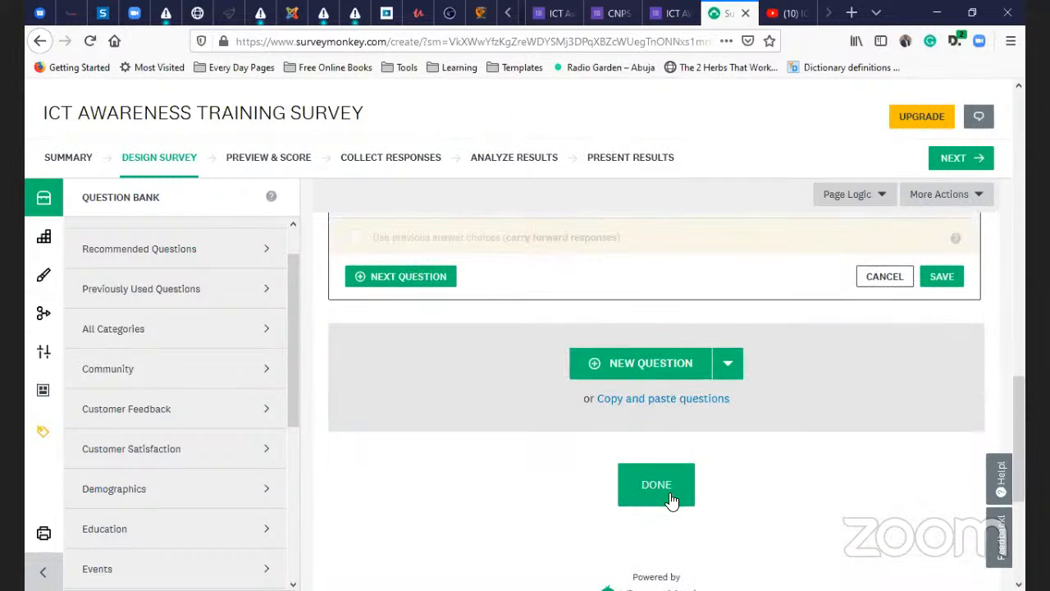
click(661, 492)
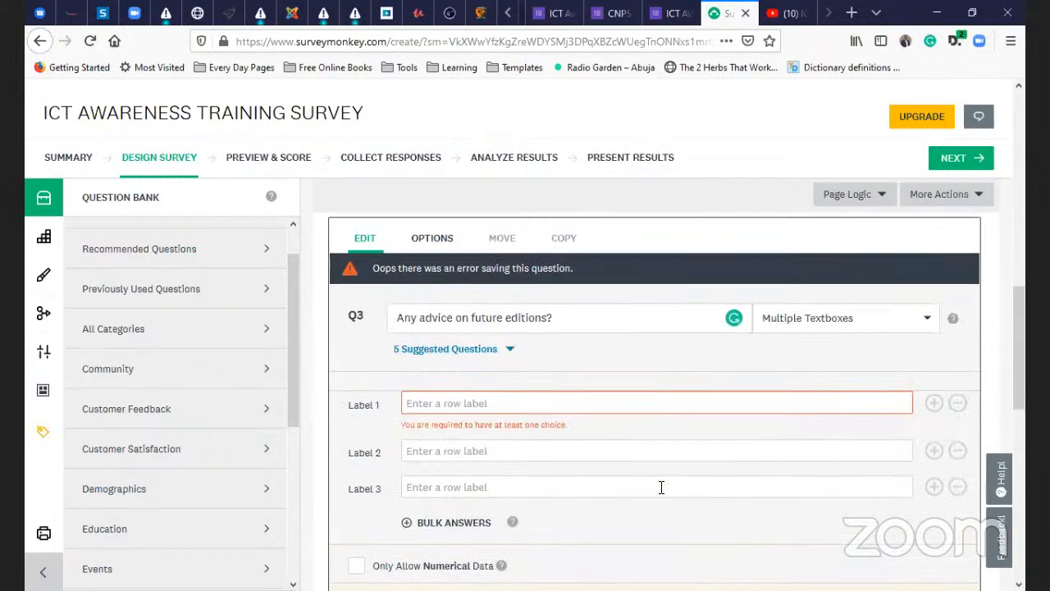
- Label Q3's three textbox rows 1st, 2nd and 3rd and save the question
click(494, 401)
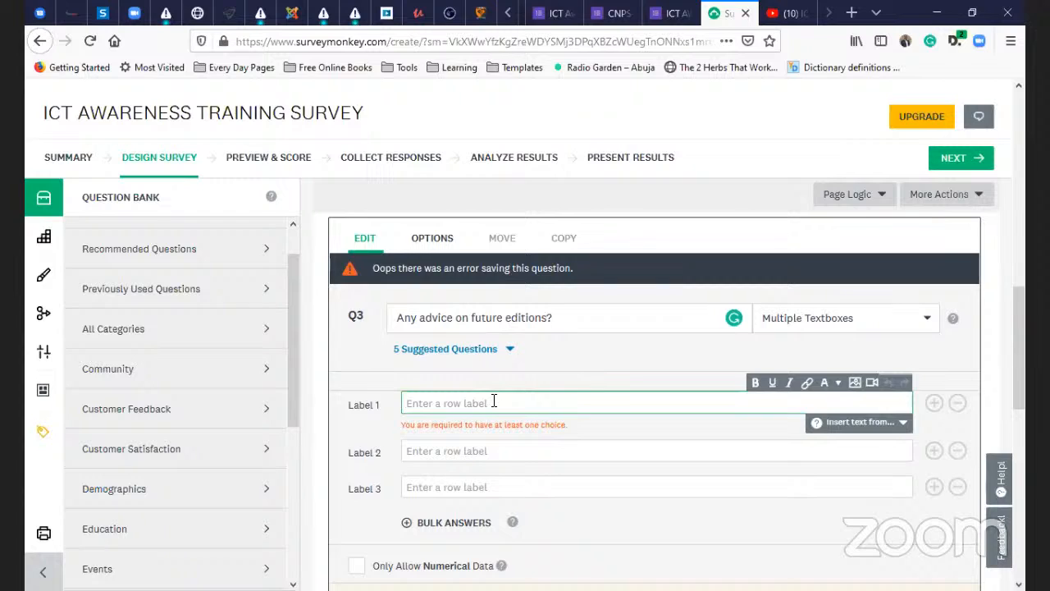
text(1st)
key(Tab)
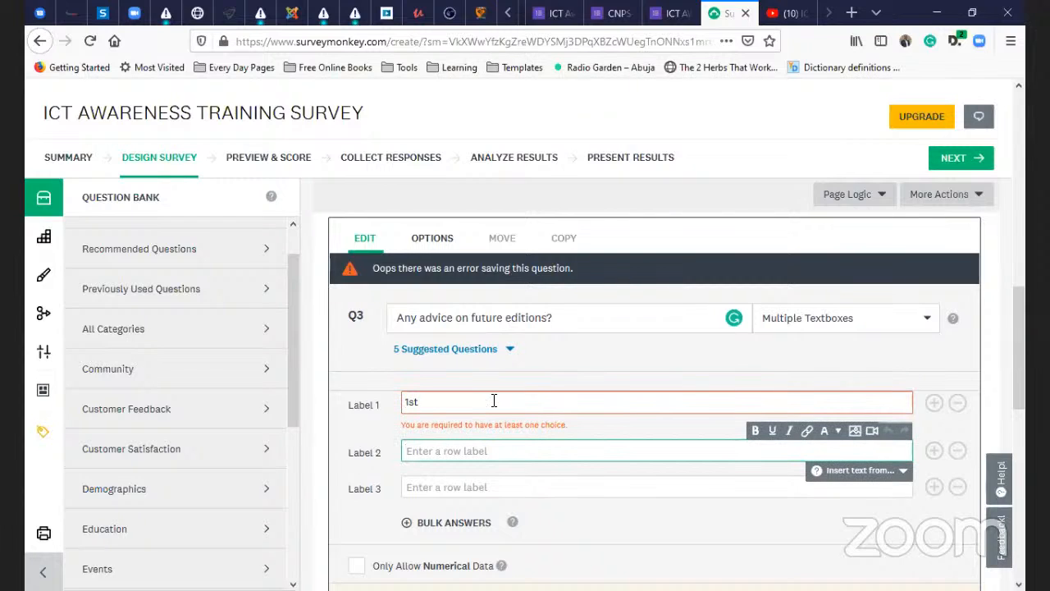
text(2nd)
key(Tab)
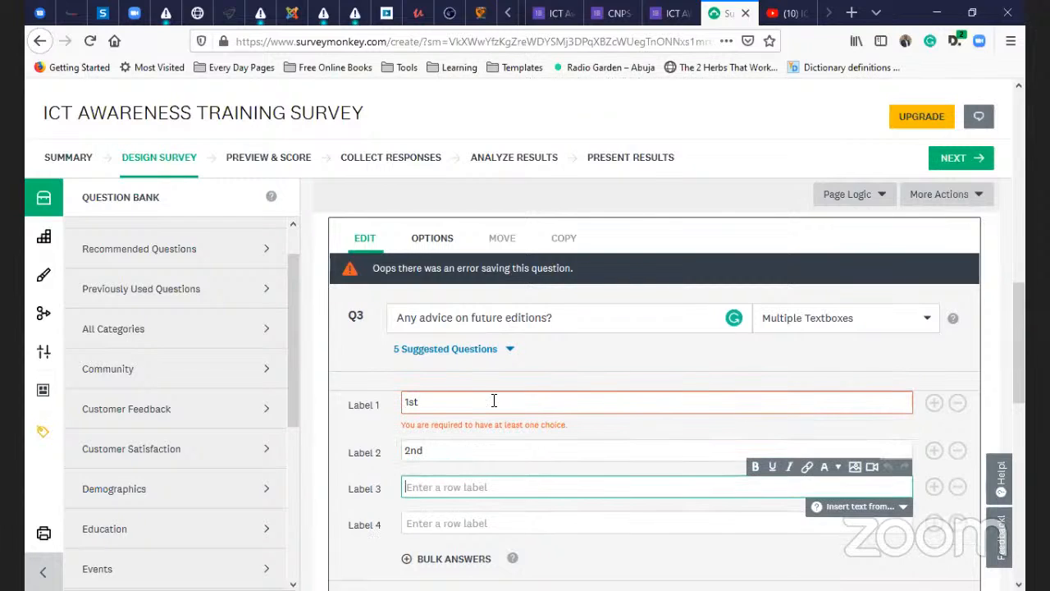
text(3)
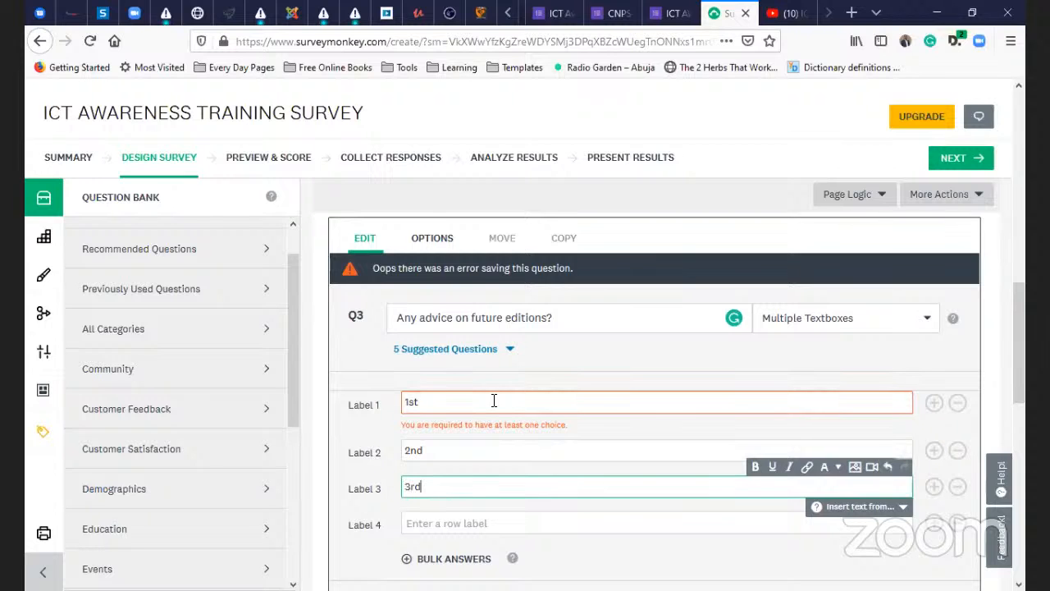
text(rd)
scroll(537, 420, down, 3)
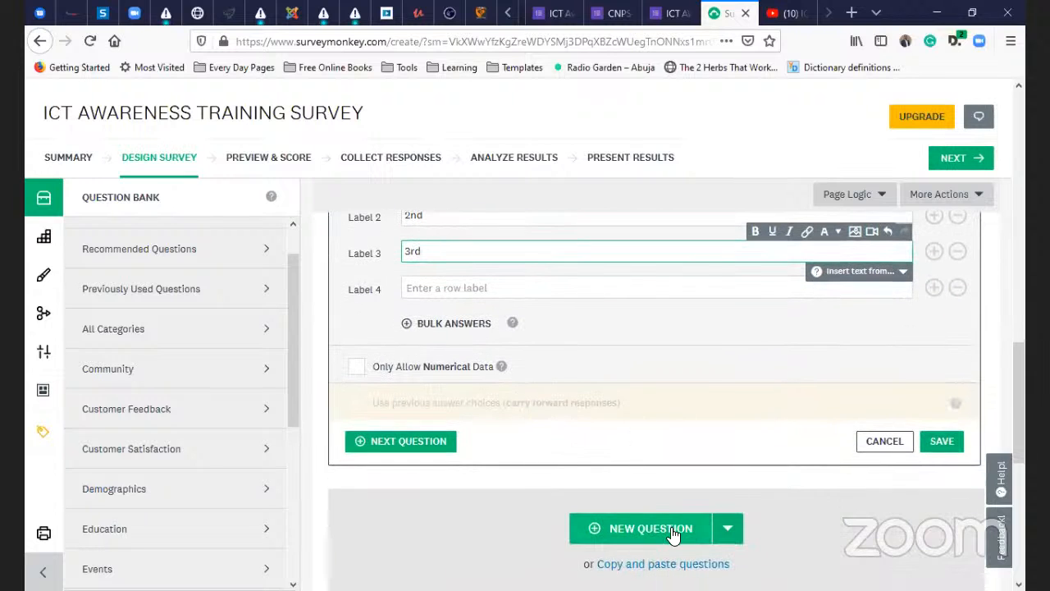
scroll(673, 535, down, 3)
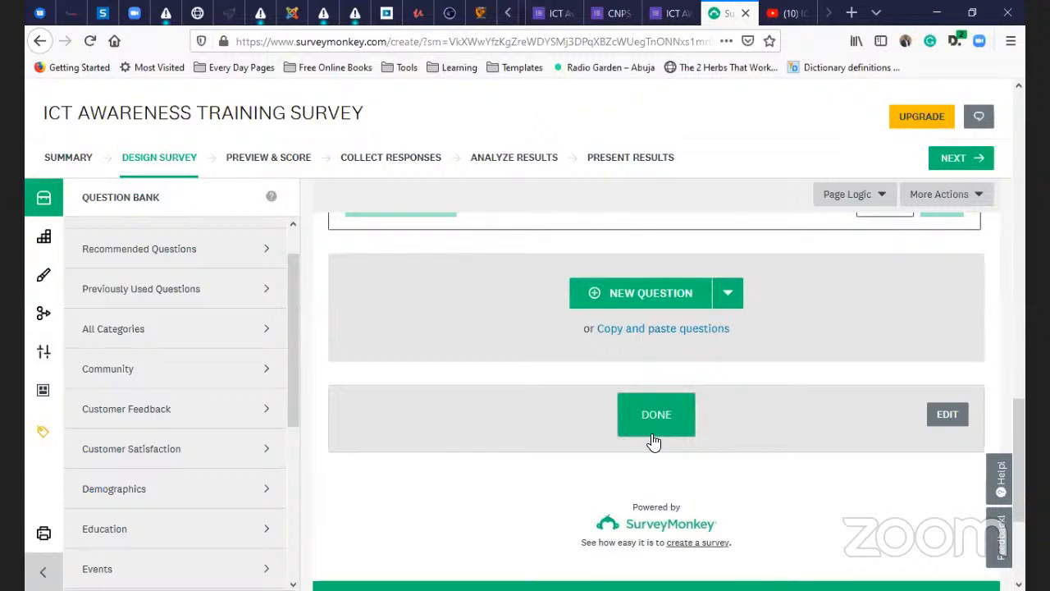
click(661, 434)
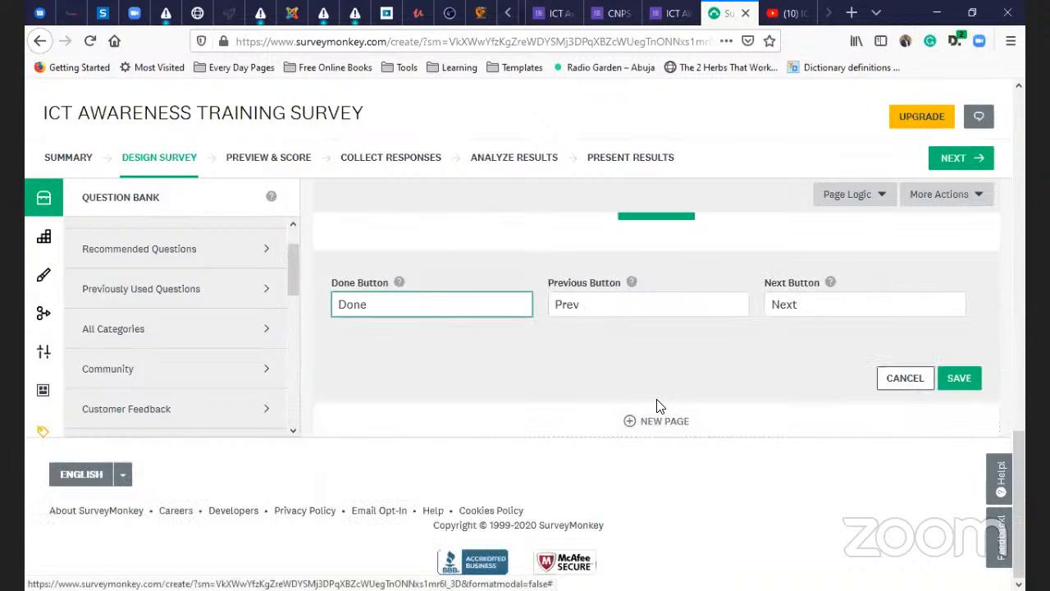
- Save the page's Prev and Next navigation button labels
scroll(656, 402, up, 2)
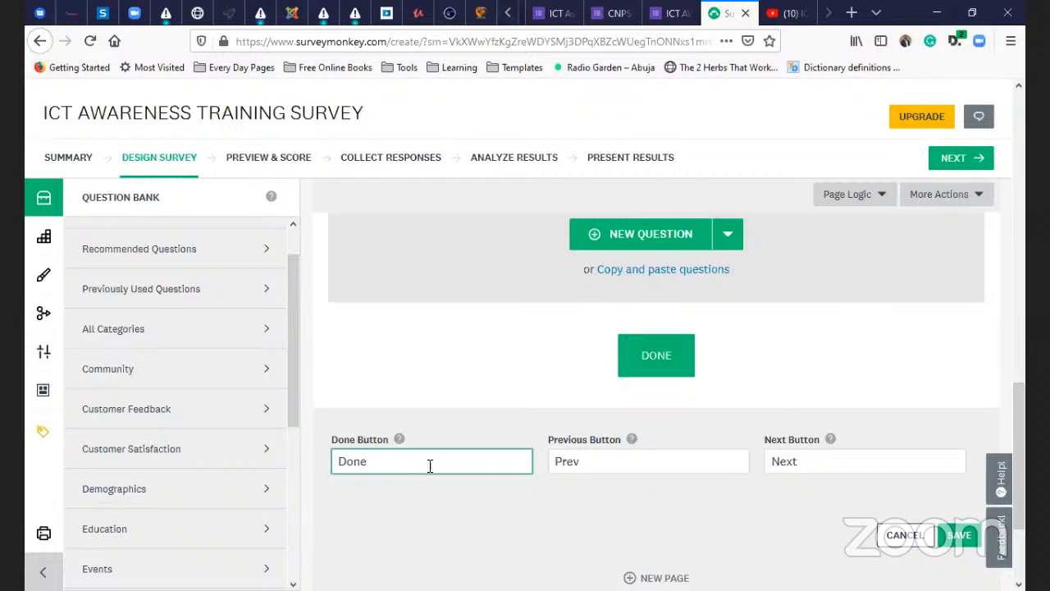
click(594, 472)
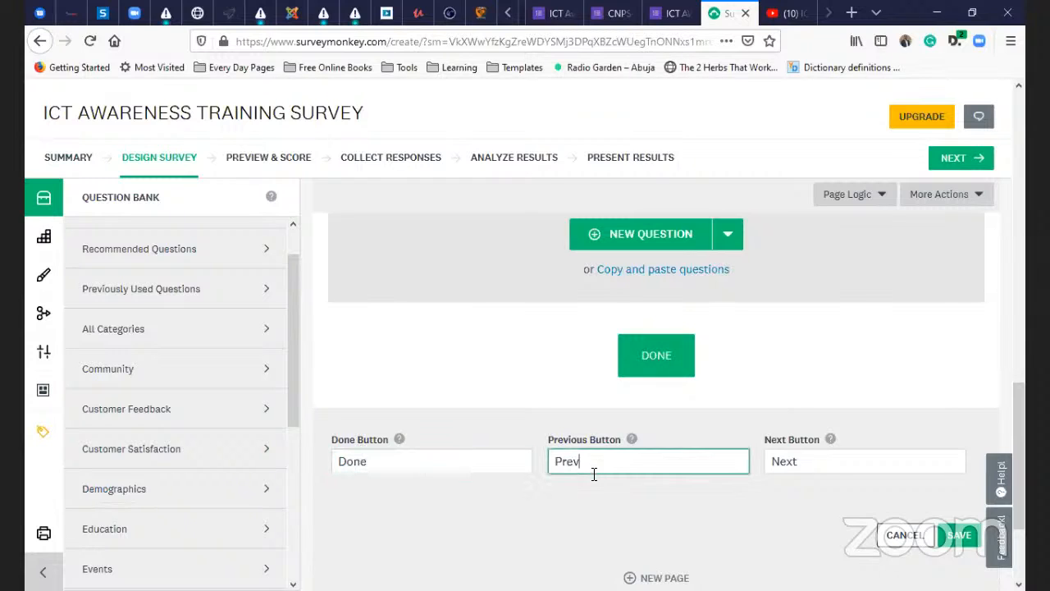
click(803, 470)
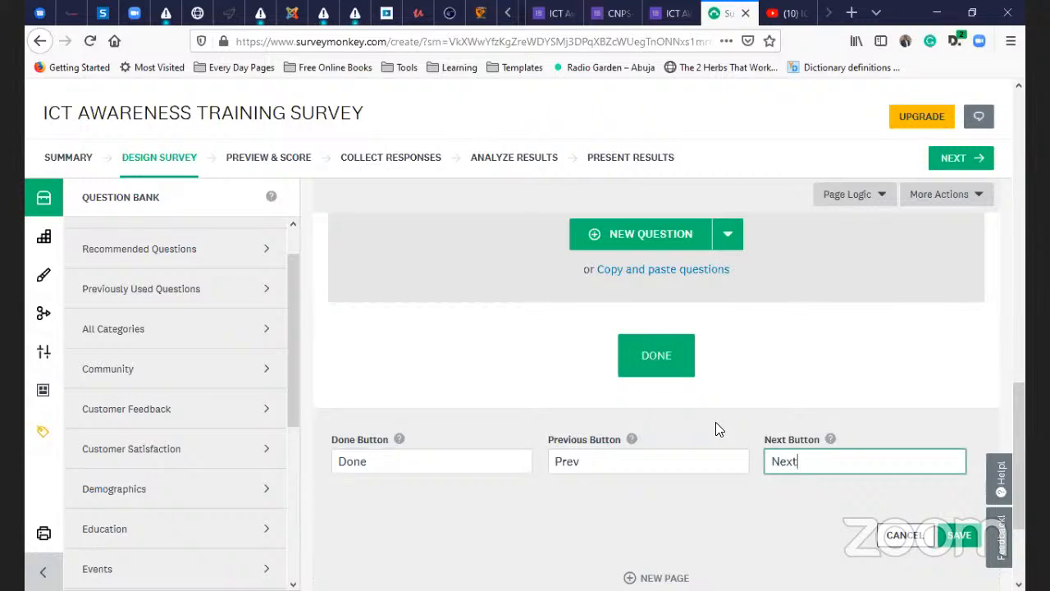
scroll(692, 396, down, 2)
click(942, 382)
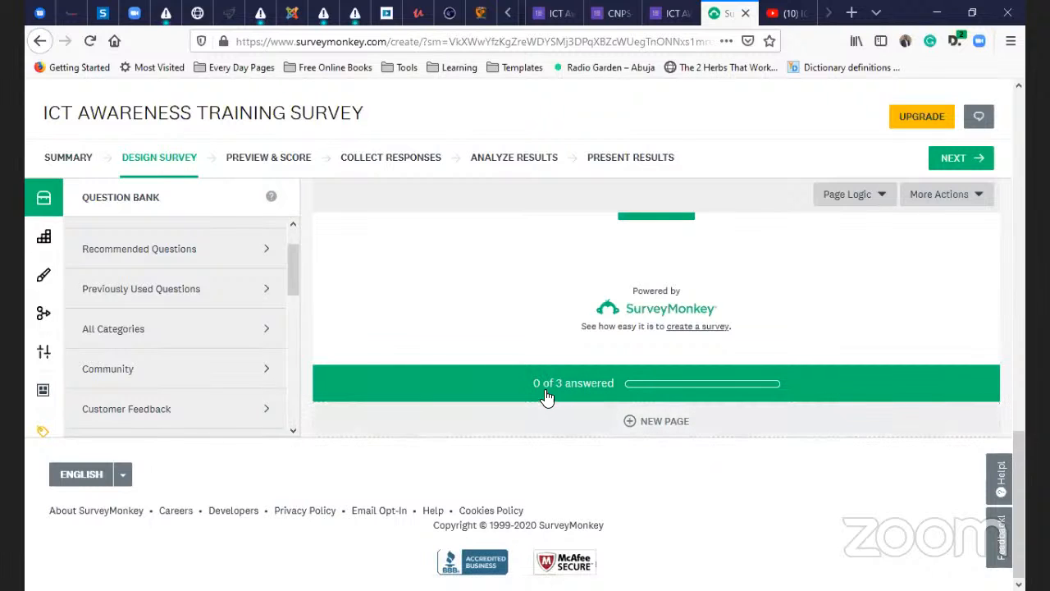
scroll(980, 430, up, 5)
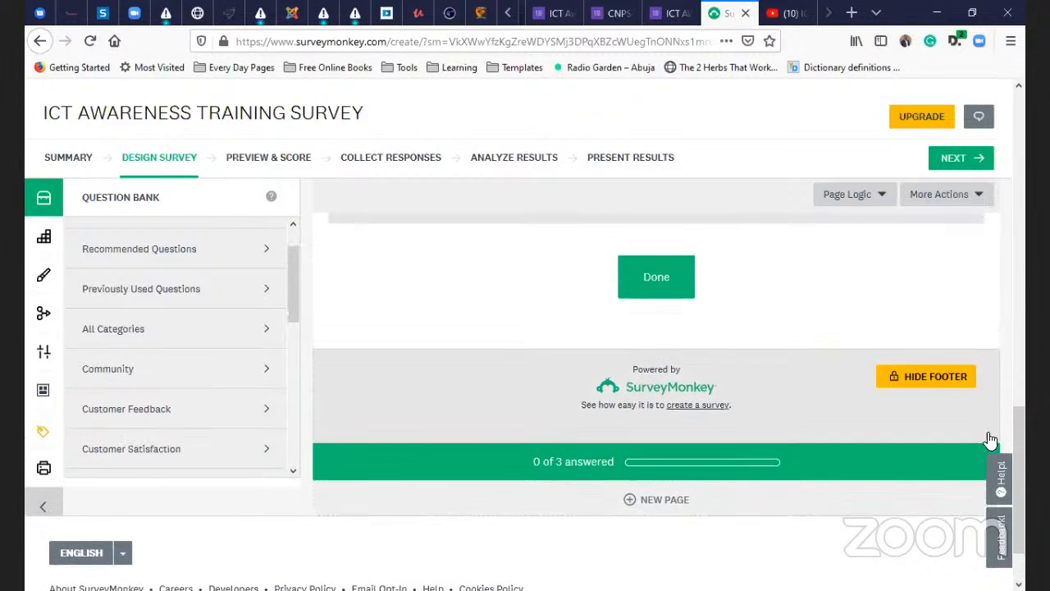
scroll(977, 359, up, 2)
- Go to Preview & Score, where Genius rates the three-question survey Perfect
click(970, 197)
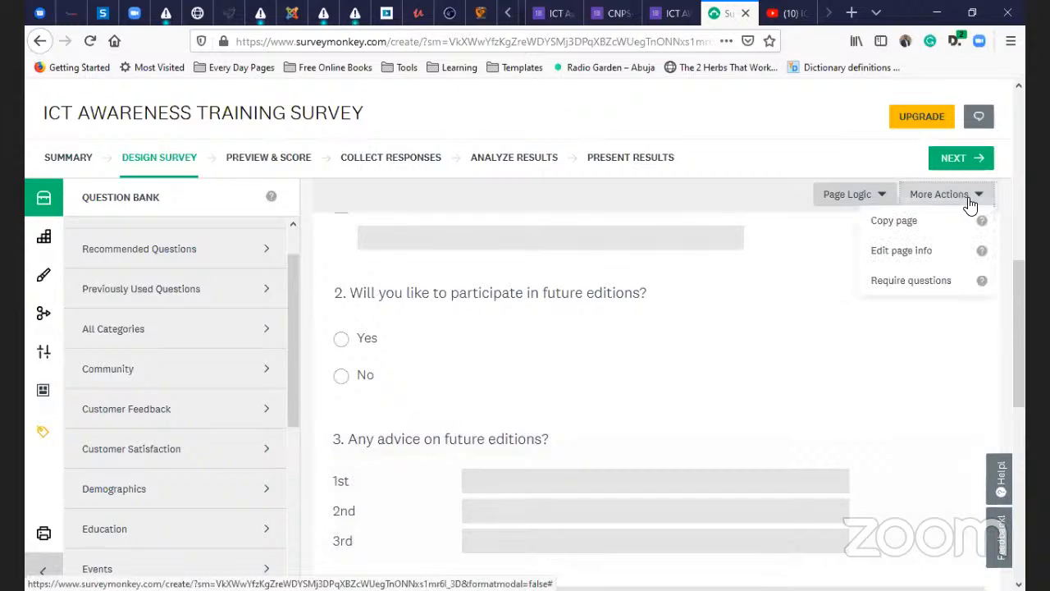
click(943, 390)
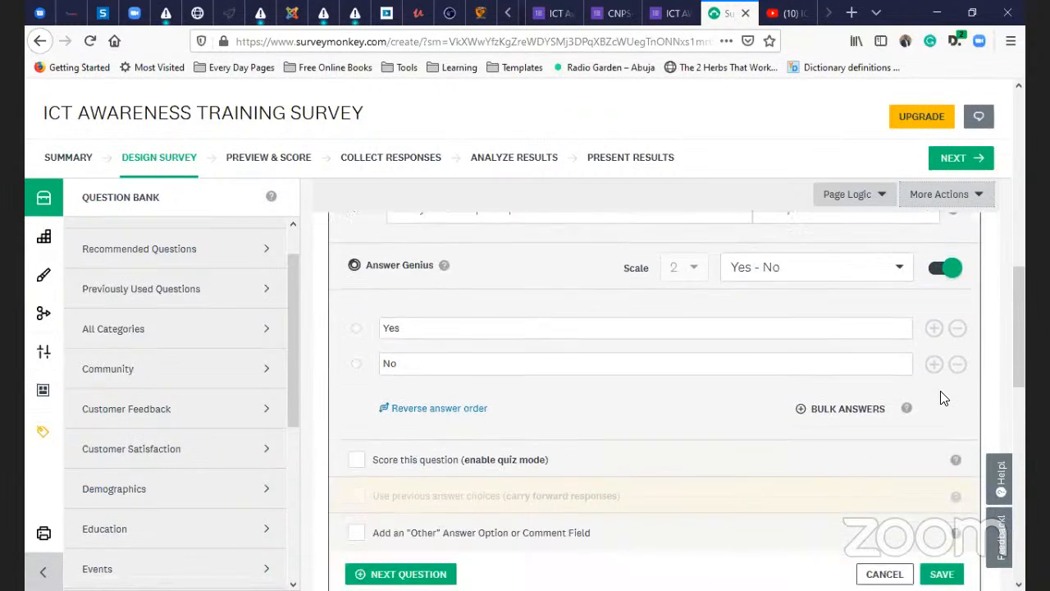
scroll(1023, 322, up, 6)
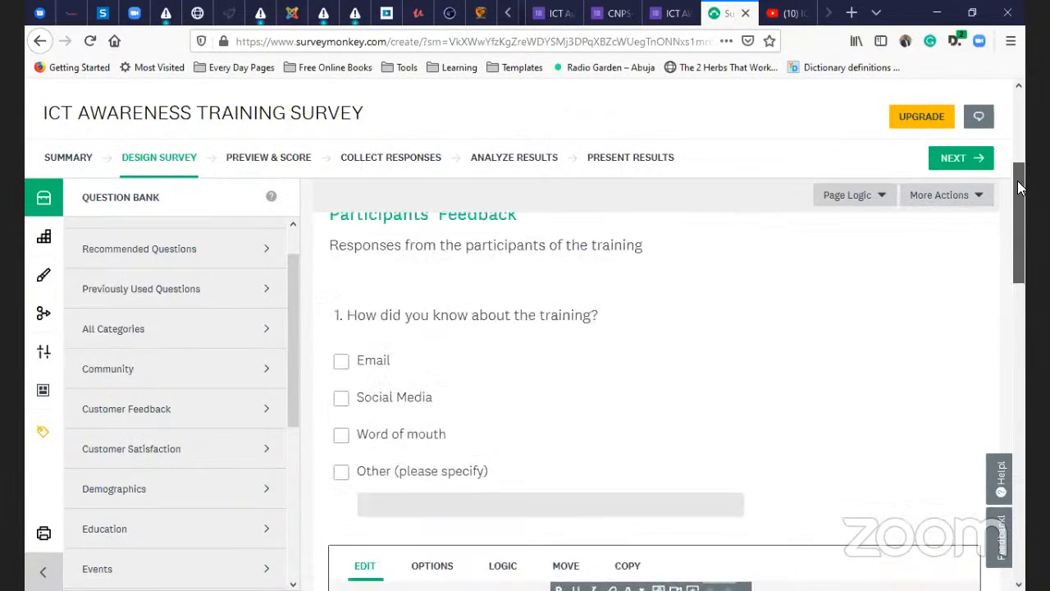
click(975, 245)
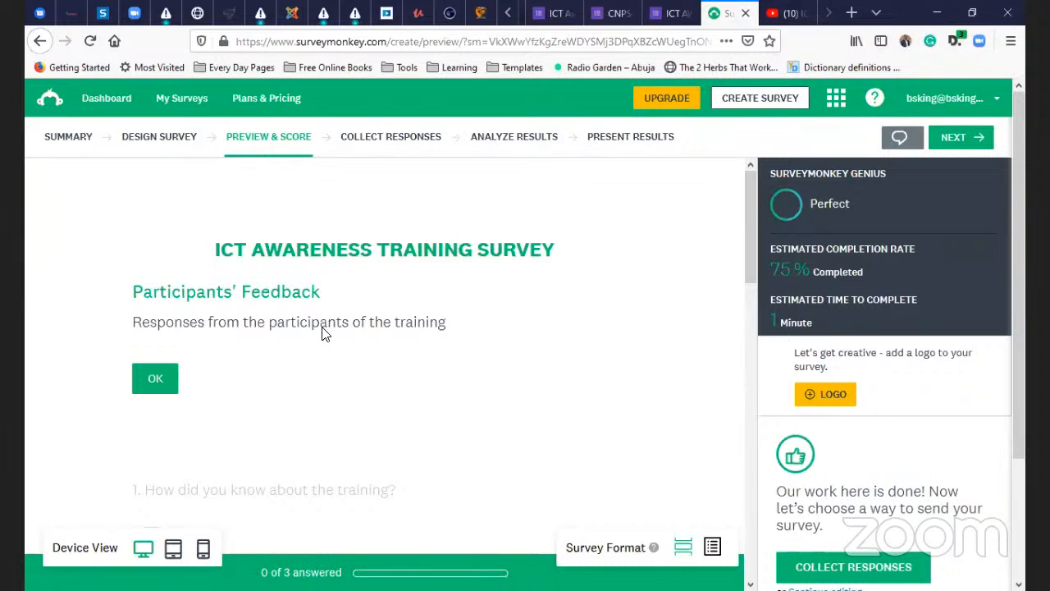
- Scroll through all three preview questions, dismiss the feedback popup and finish the preview
scroll(324, 333, down, 2)
scroll(324, 335, up, 2)
scroll(287, 310, down, 4)
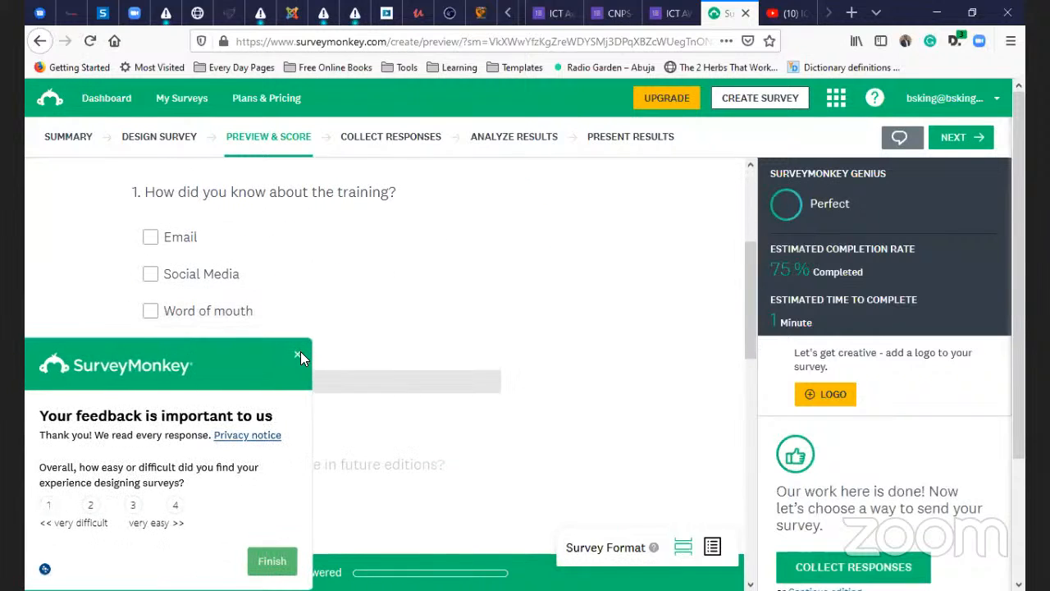
click(297, 354)
scroll(299, 353, down, 3)
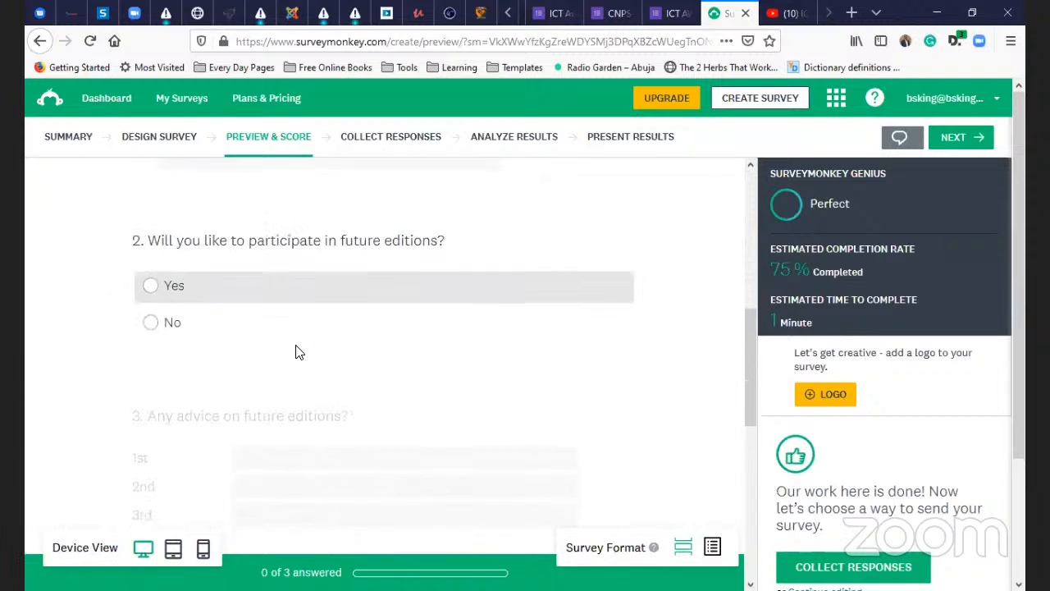
scroll(298, 352, down, 4)
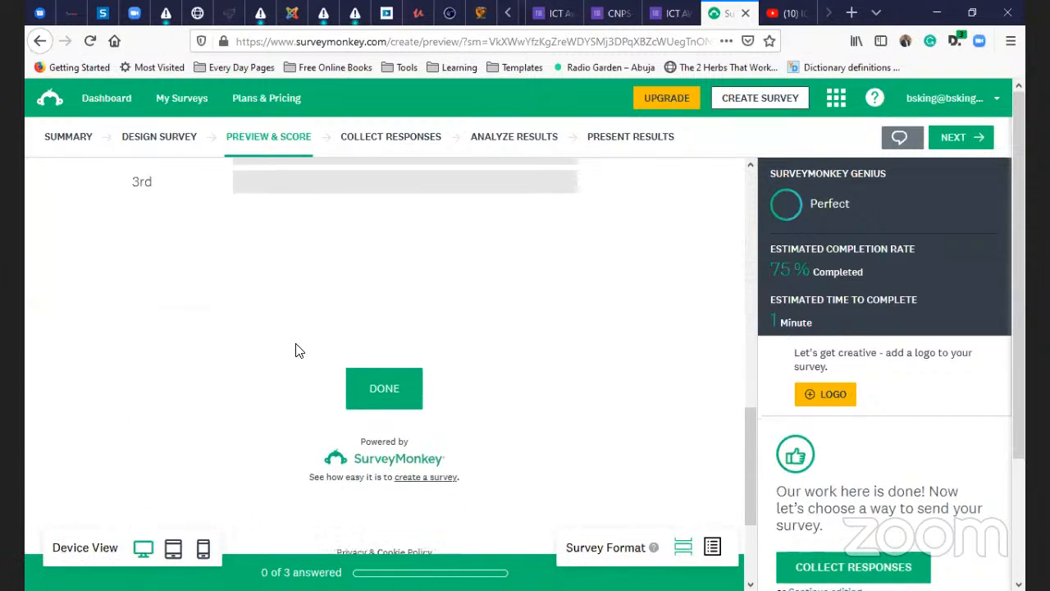
scroll(298, 351, down, 2)
click(392, 254)
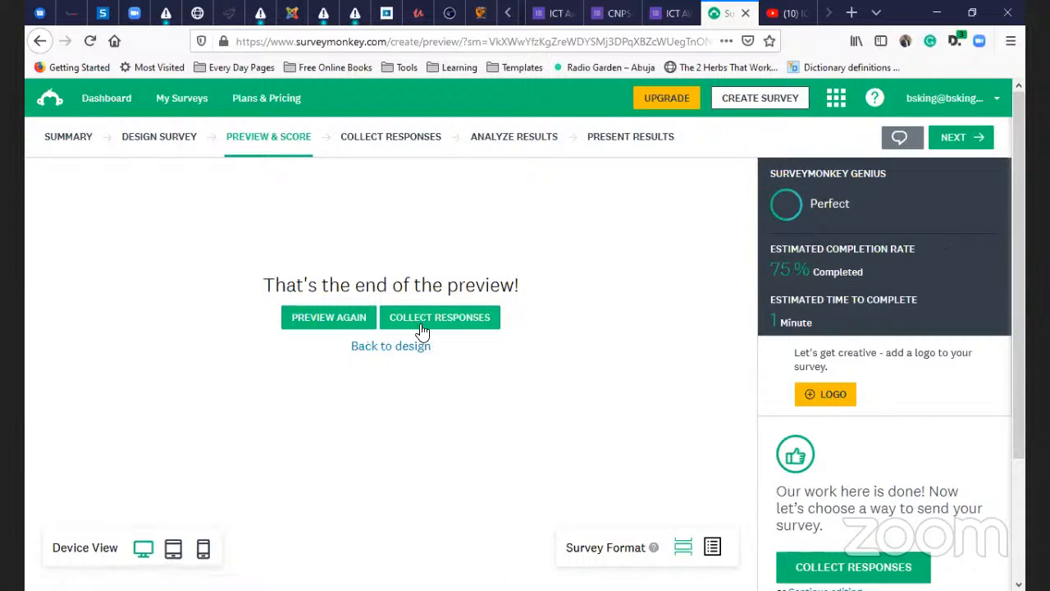
- Go to Collect Responses, showing 'Send surveys your way' and 'Target your ideal respondents'
click(959, 145)
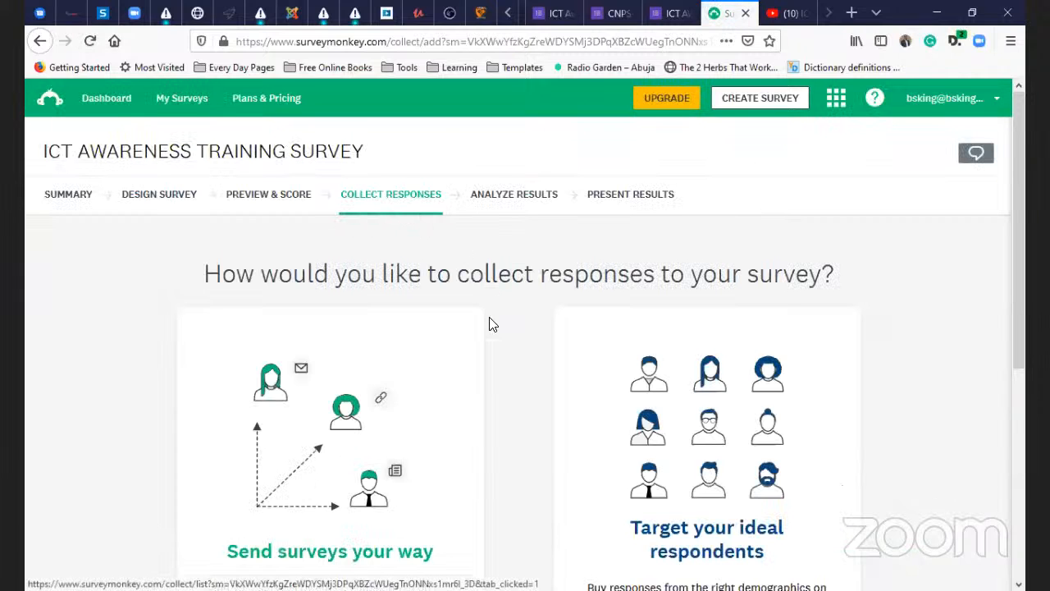
scroll(485, 324, down, 3)
scroll(464, 347, up, 2)
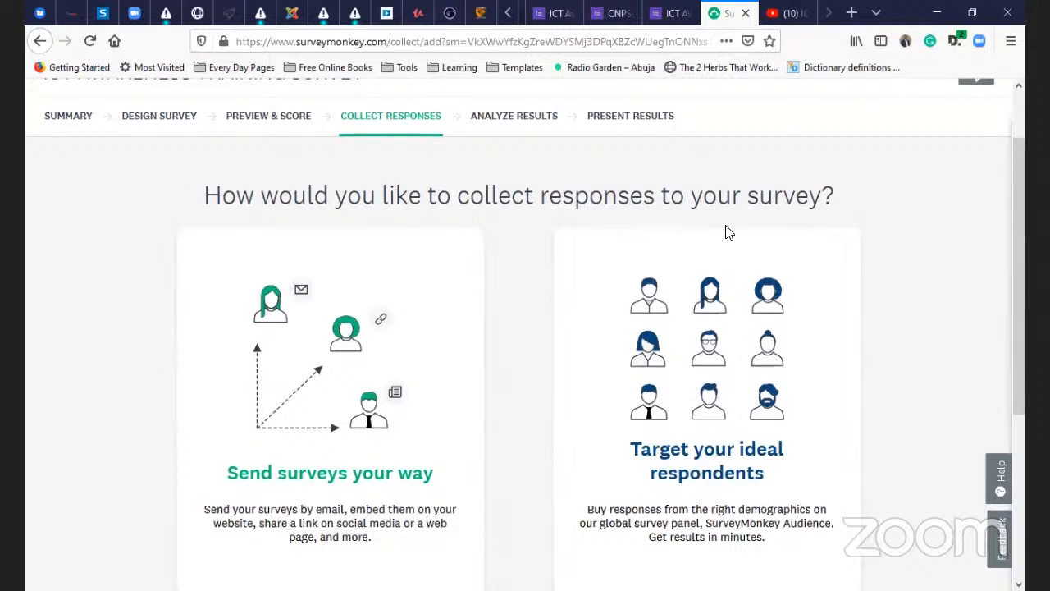
scroll(424, 377, down, 2)
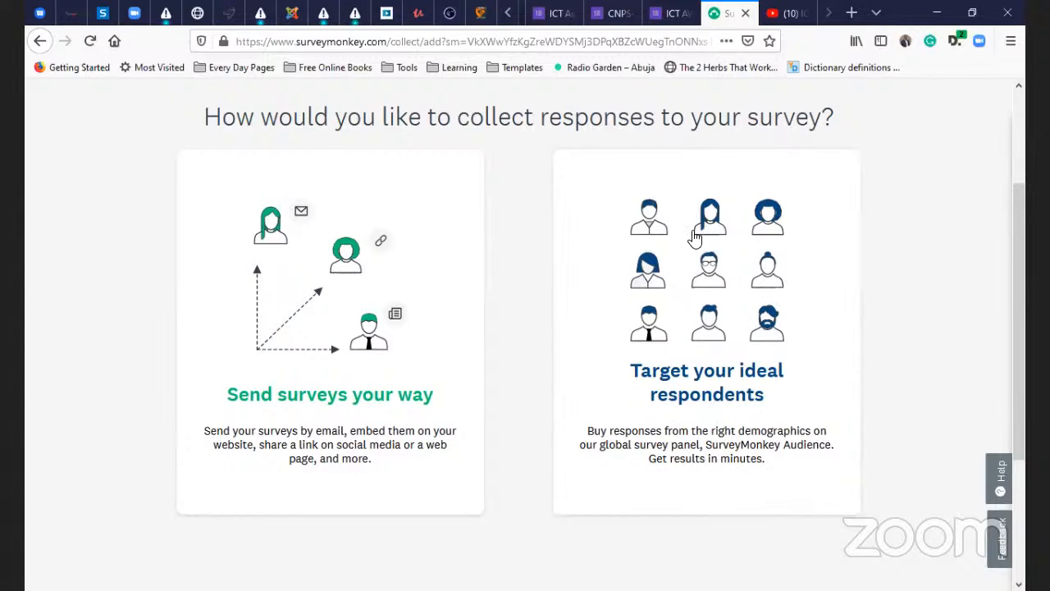
- Choose 'Send surveys your way' to list collectors like email, survey link and website embed
click(359, 294)
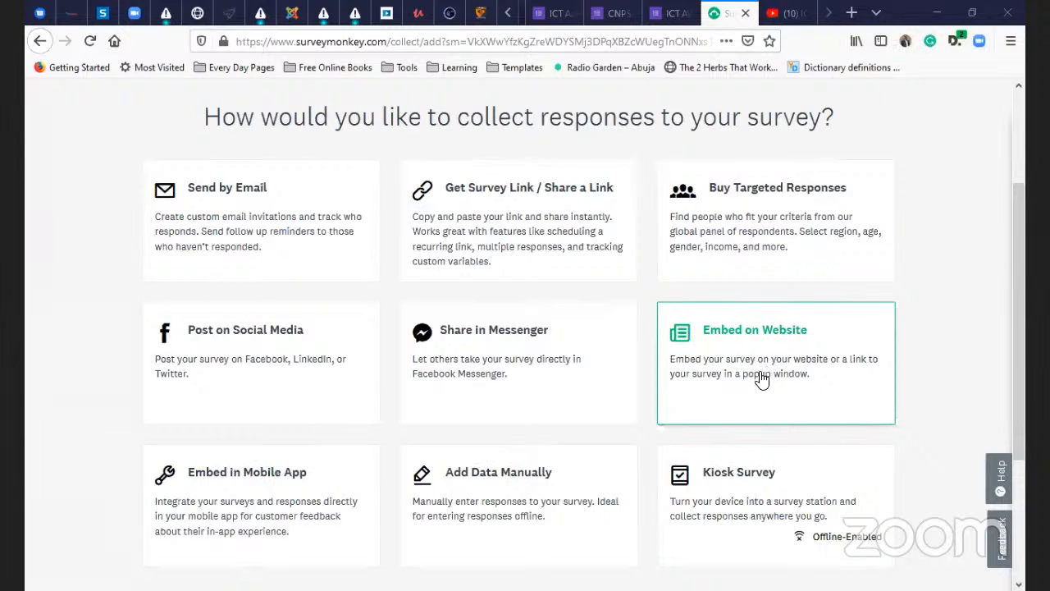
scroll(532, 418, down, 3)
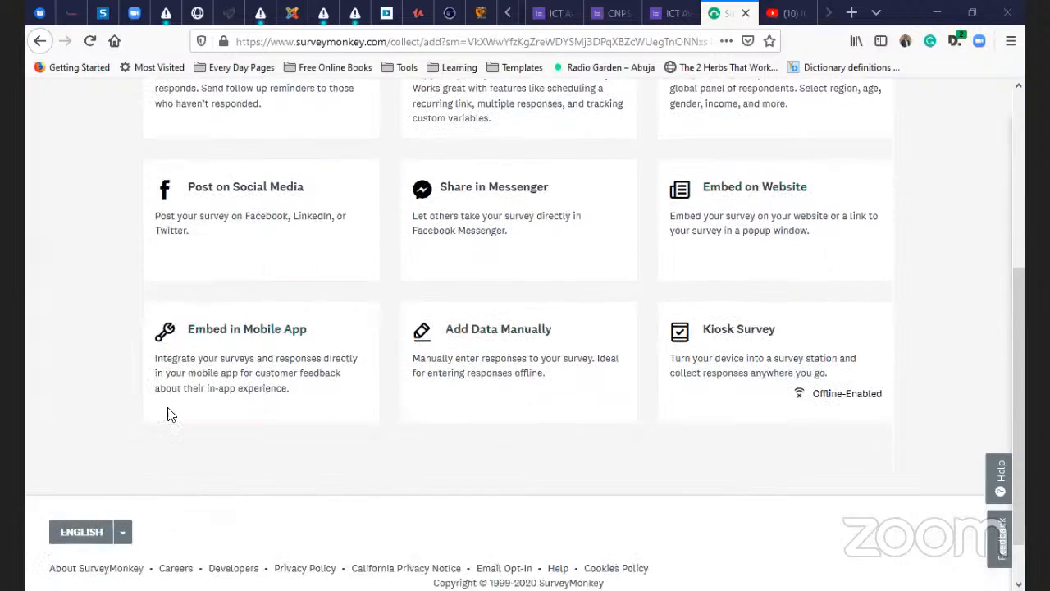
scroll(534, 445, up, 5)
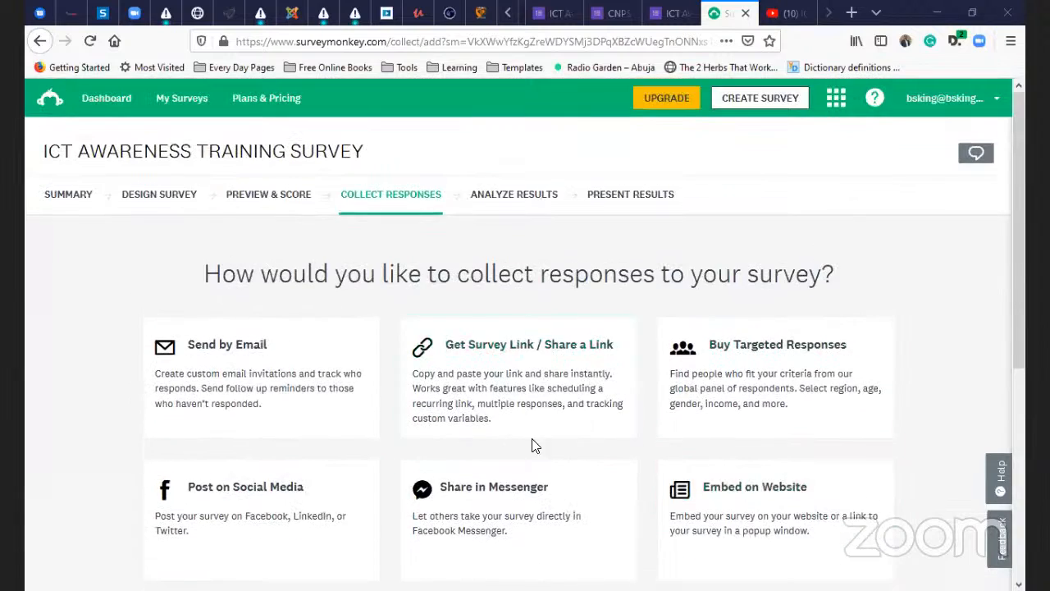
scroll(525, 427, down, 6)
scroll(508, 425, up, 5)
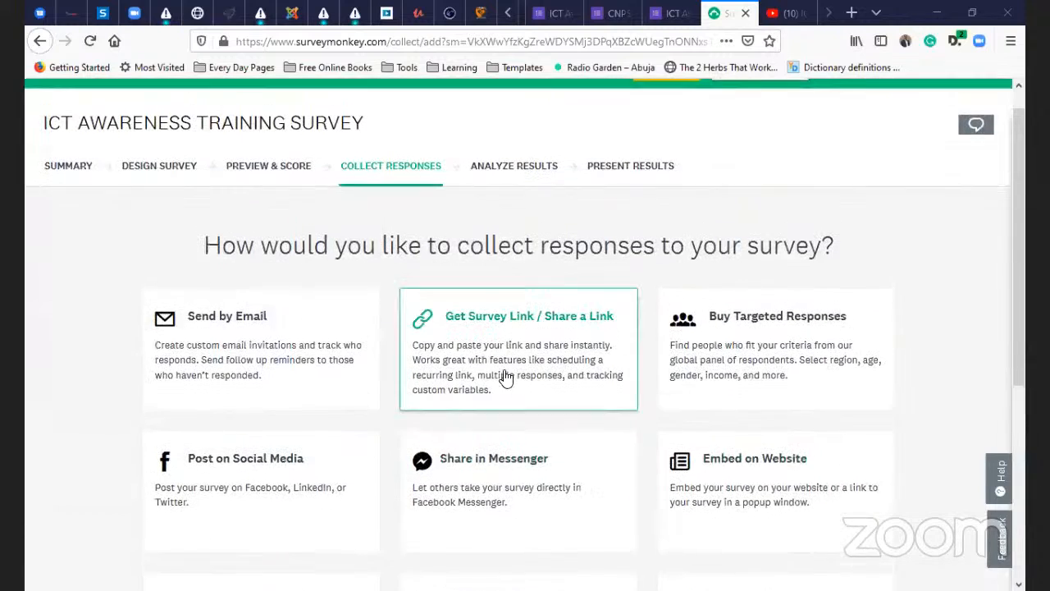
- Create the Web Link 1 collector and back out of the paid custom-link option
click(503, 375)
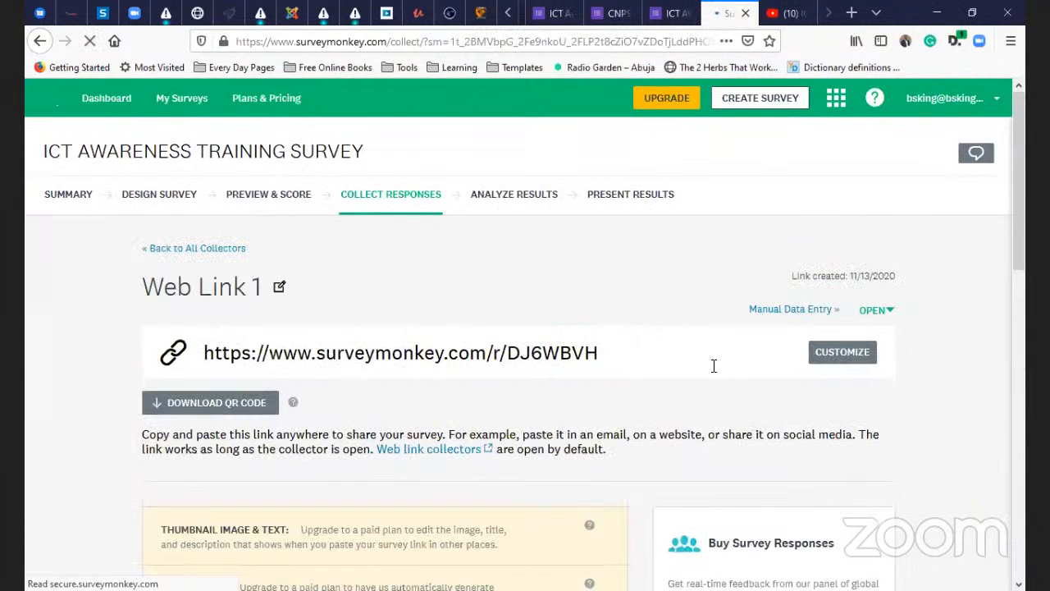
scroll(410, 361, down, 1)
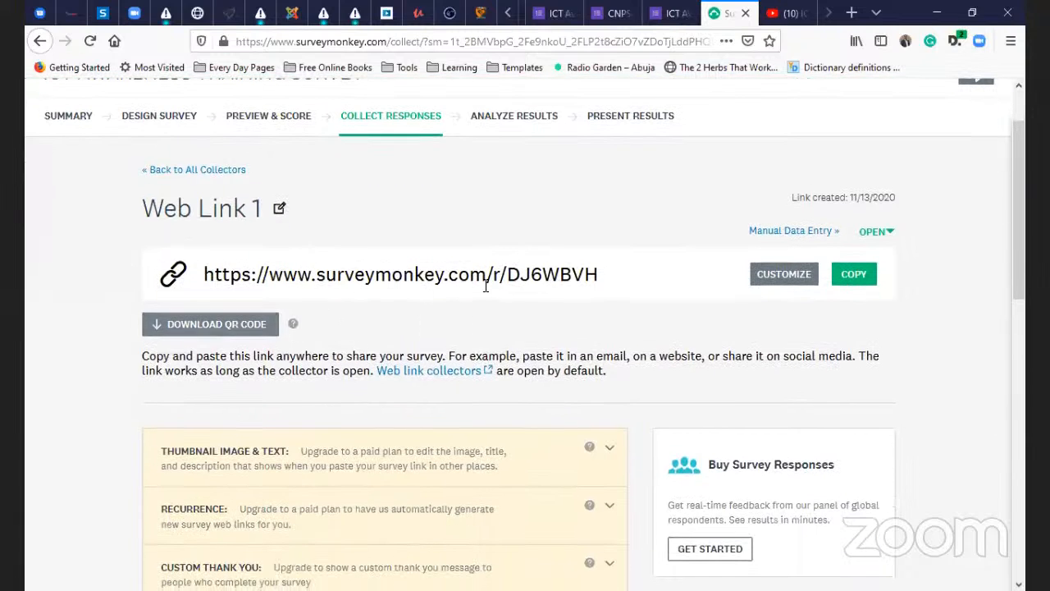
click(489, 281)
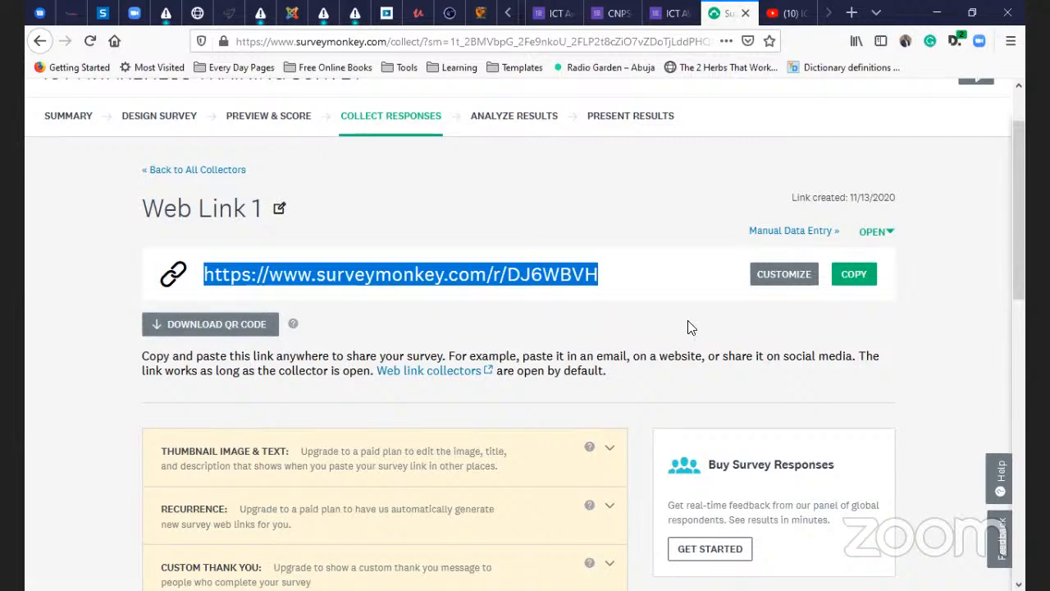
click(784, 277)
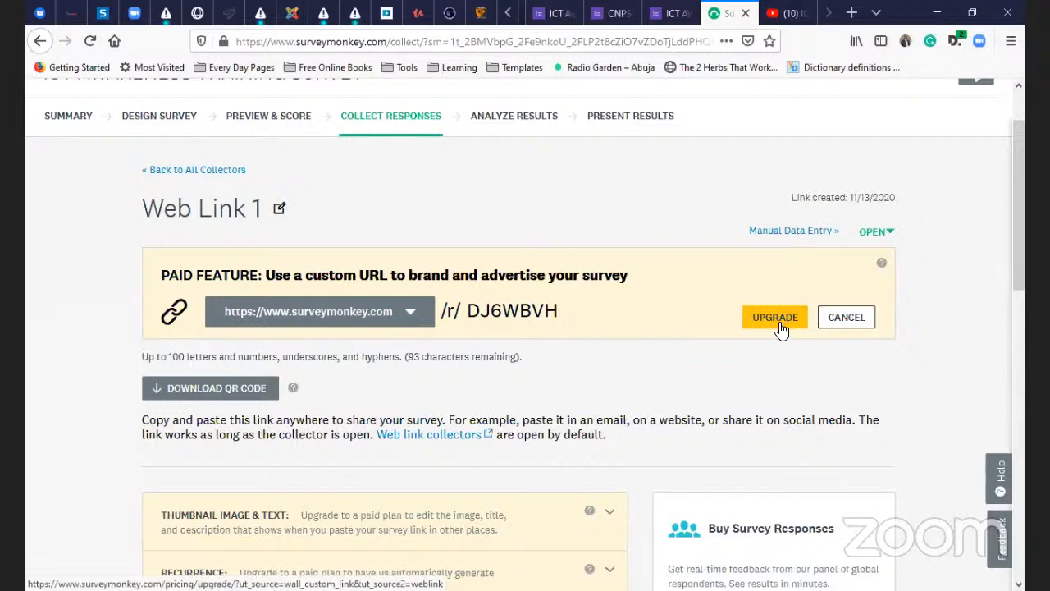
click(851, 319)
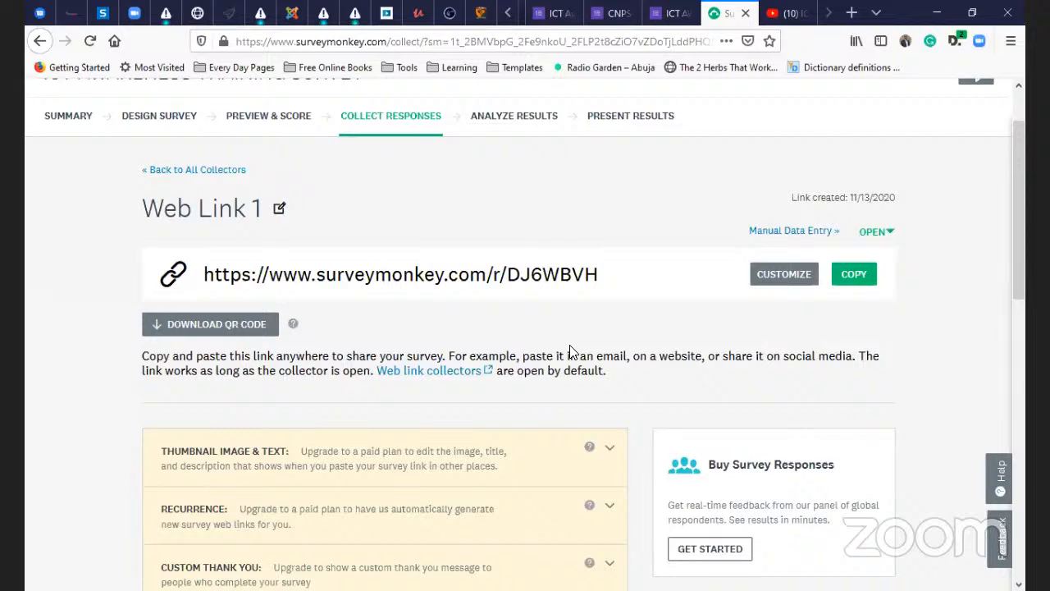
scroll(586, 340, down, 4)
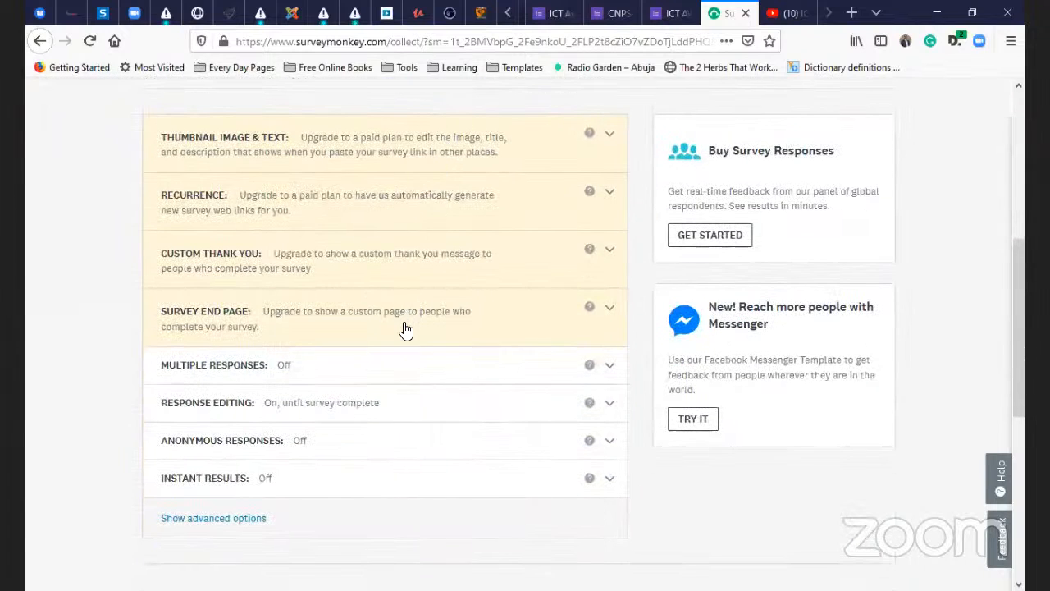
scroll(404, 328, up, 2)
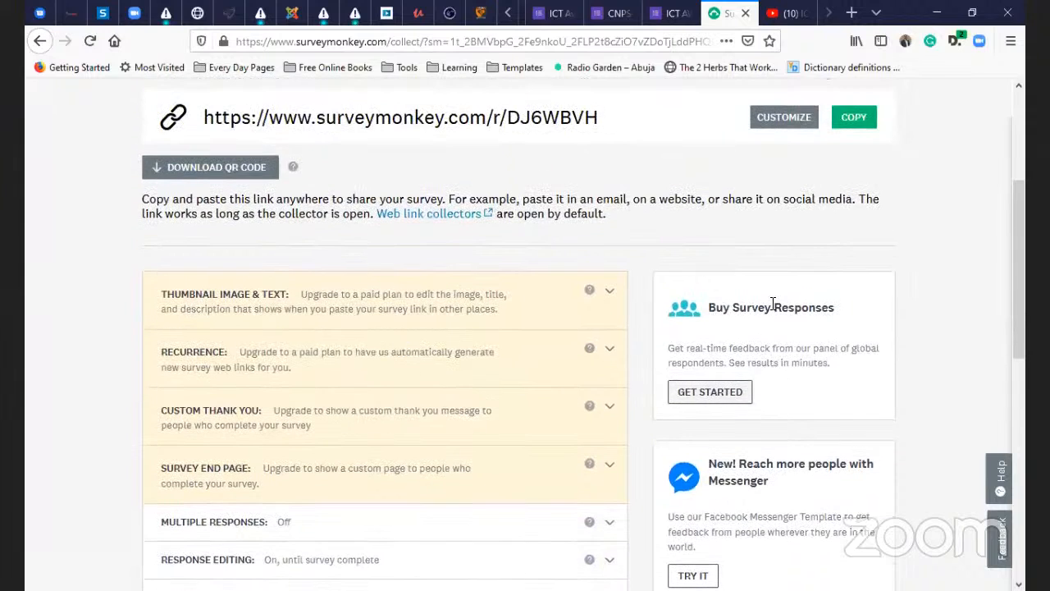
scroll(773, 305, up, 3)
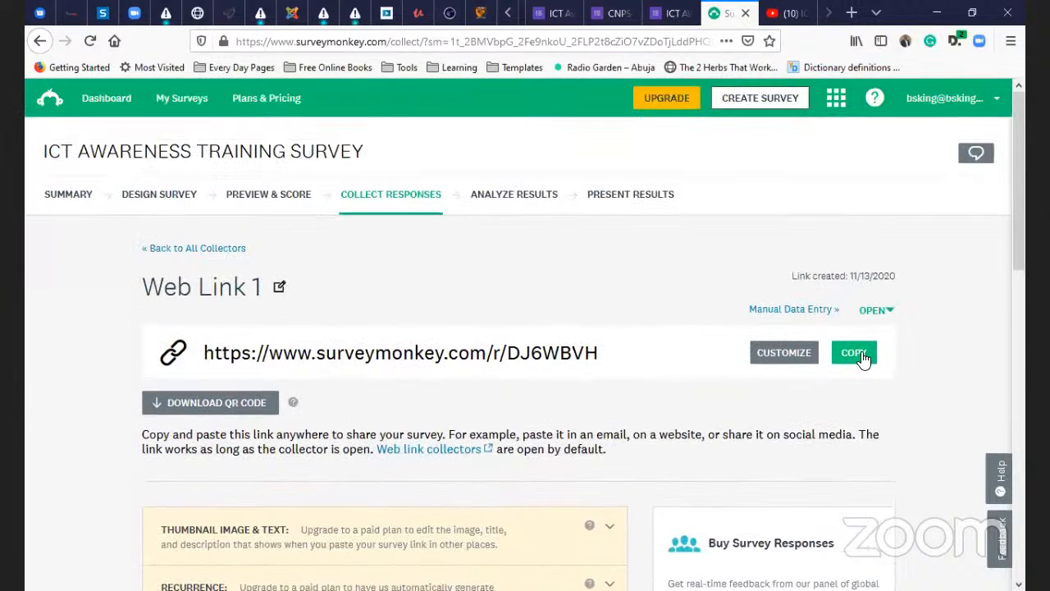
click(861, 354)
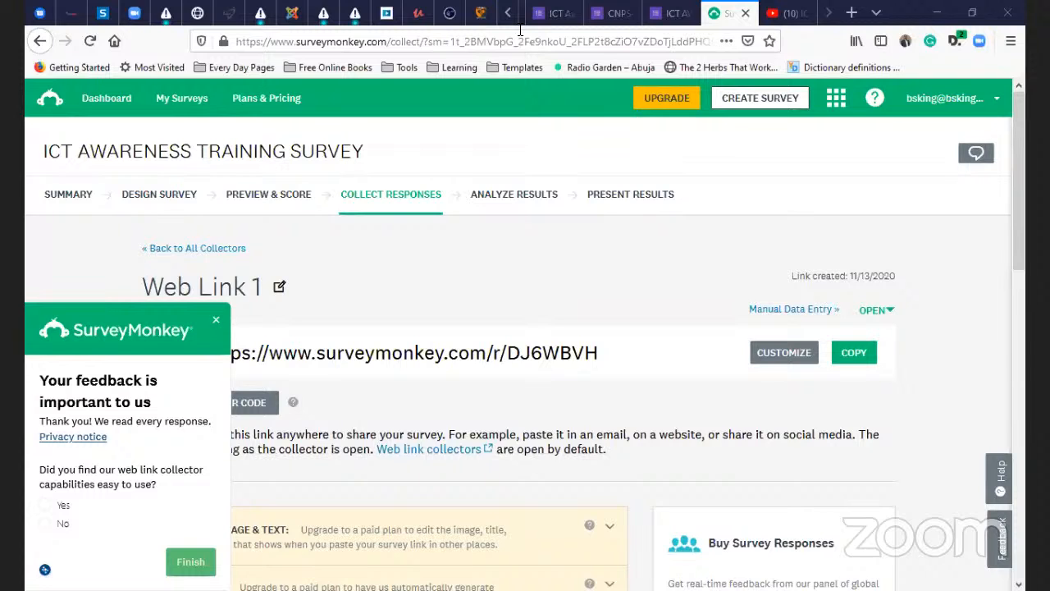
click(215, 321)
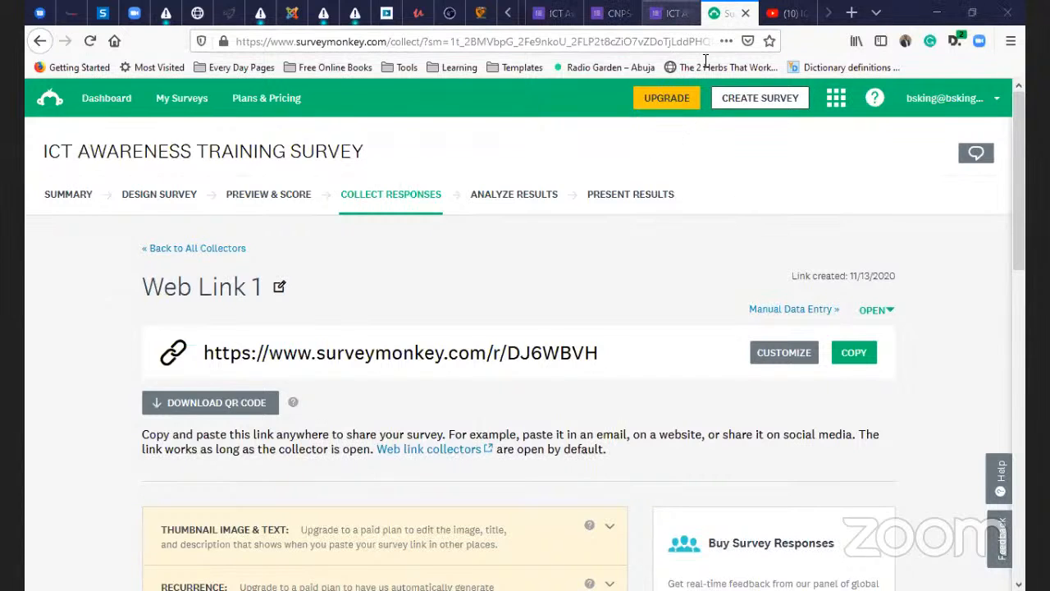
click(670, 13)
scroll(731, 78, up, 2)
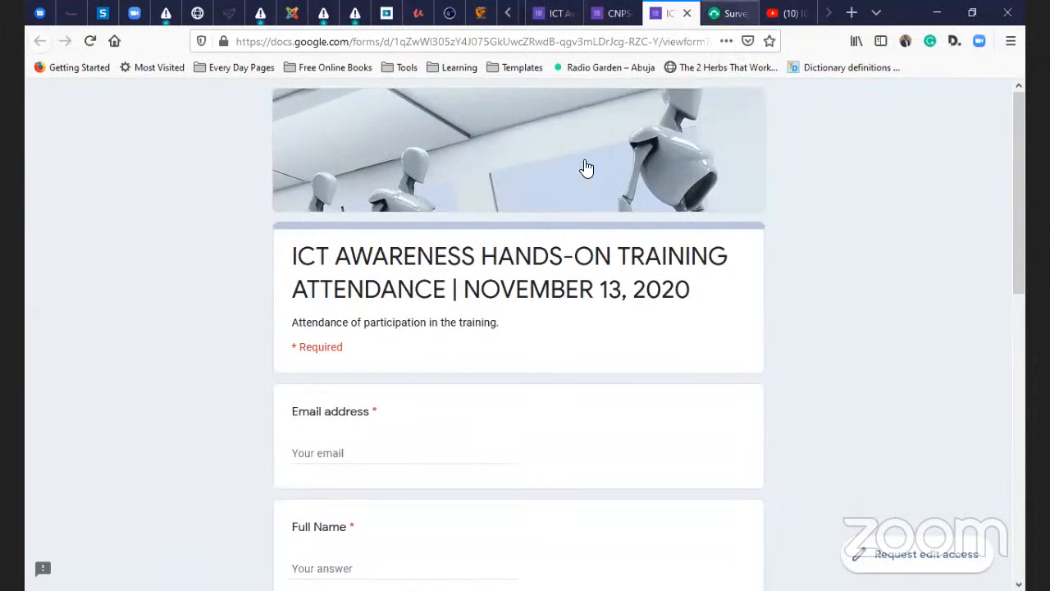
click(726, 14)
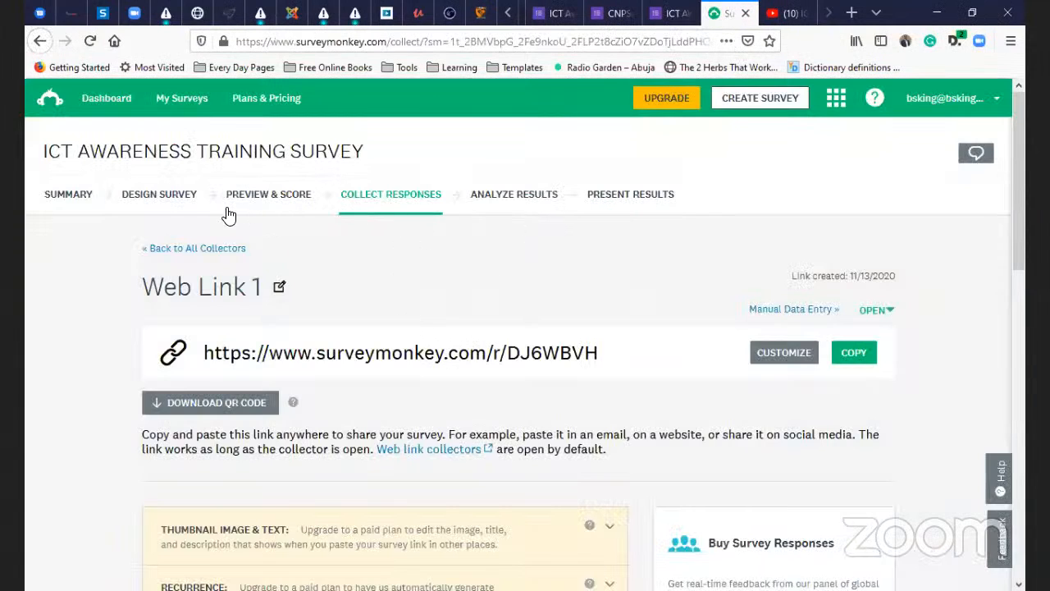
- Return to the Design Survey editor and scroll down to question 1
click(187, 209)
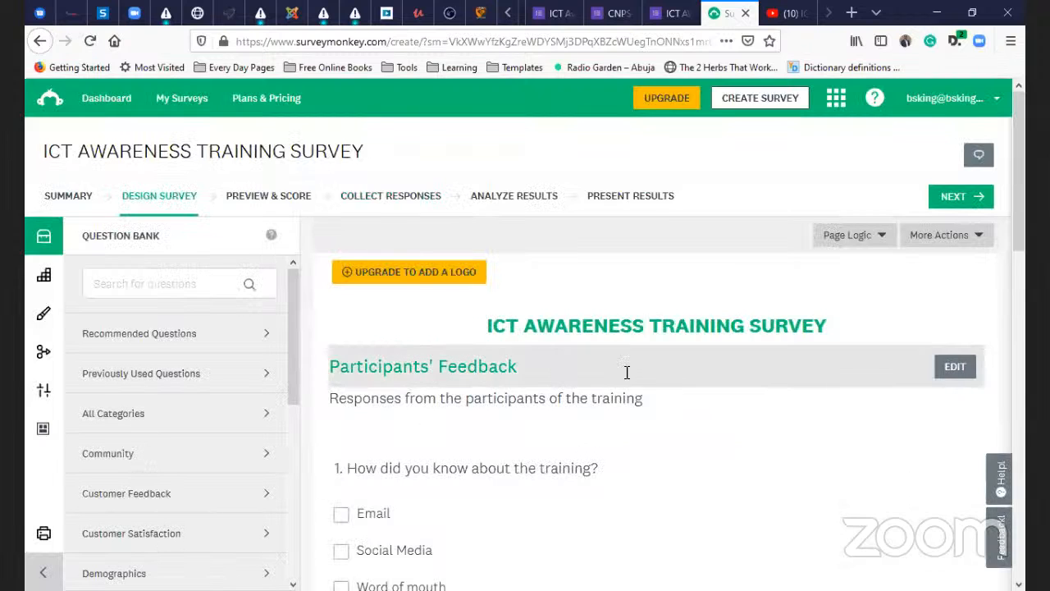
scroll(550, 434, down, 3)
scroll(575, 402, down, 1)
scroll(533, 378, up, 3)
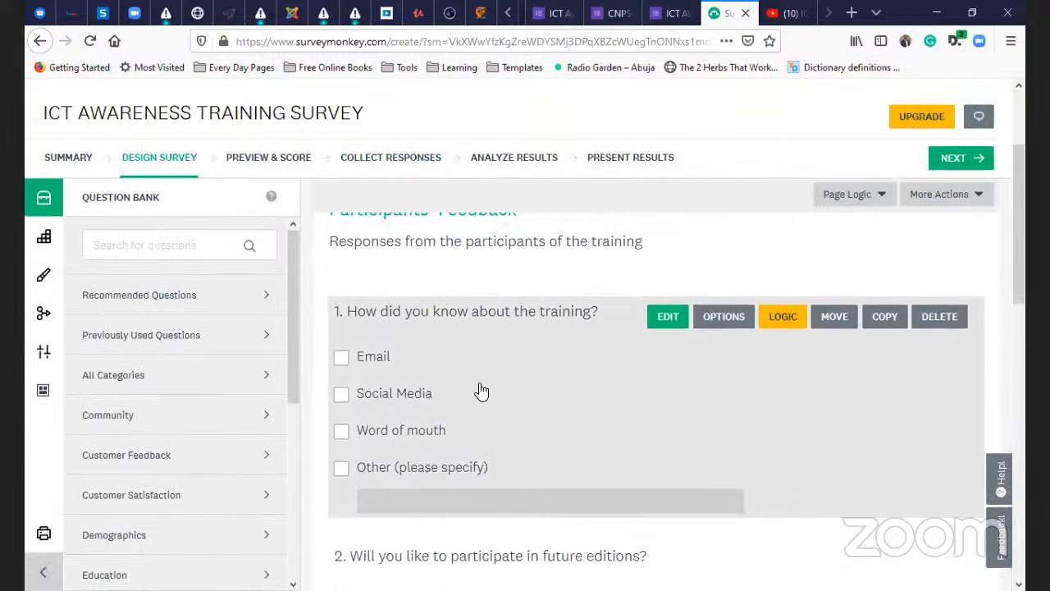
scroll(563, 431, down, 2)
click(712, 327)
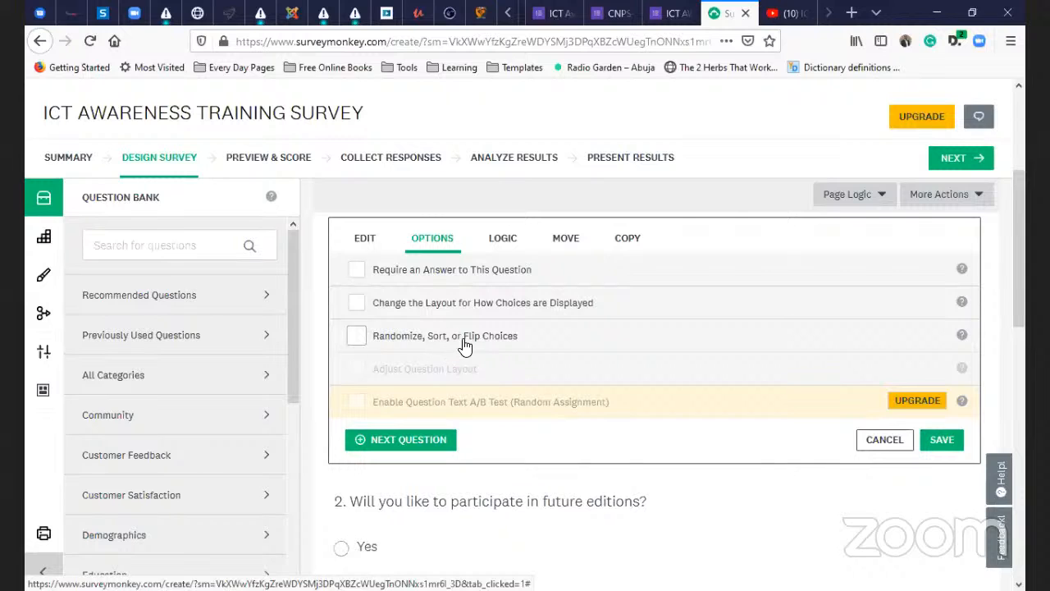
scroll(666, 380, up, 2)
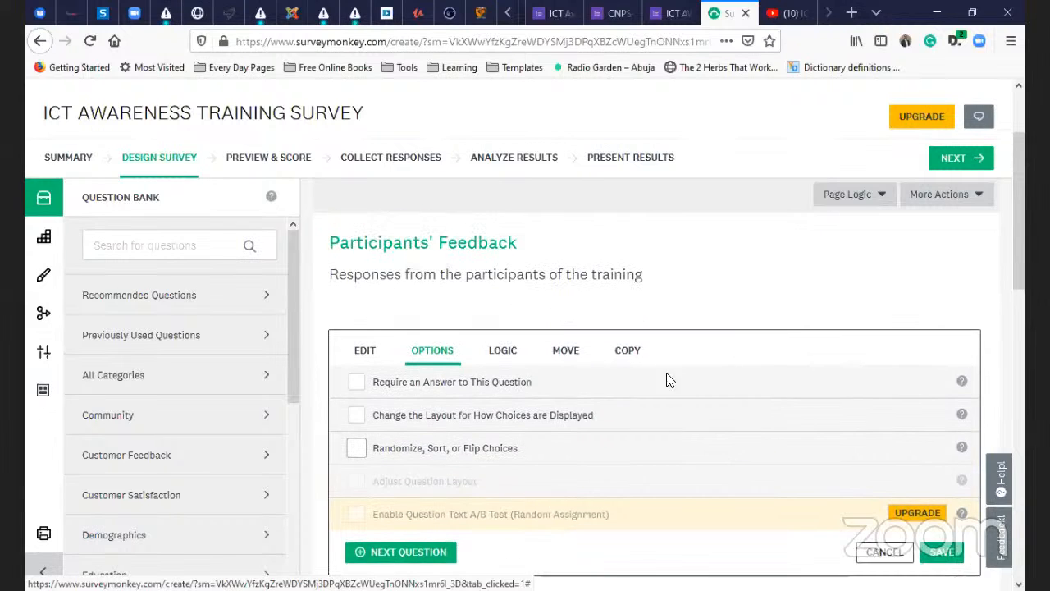
click(502, 394)
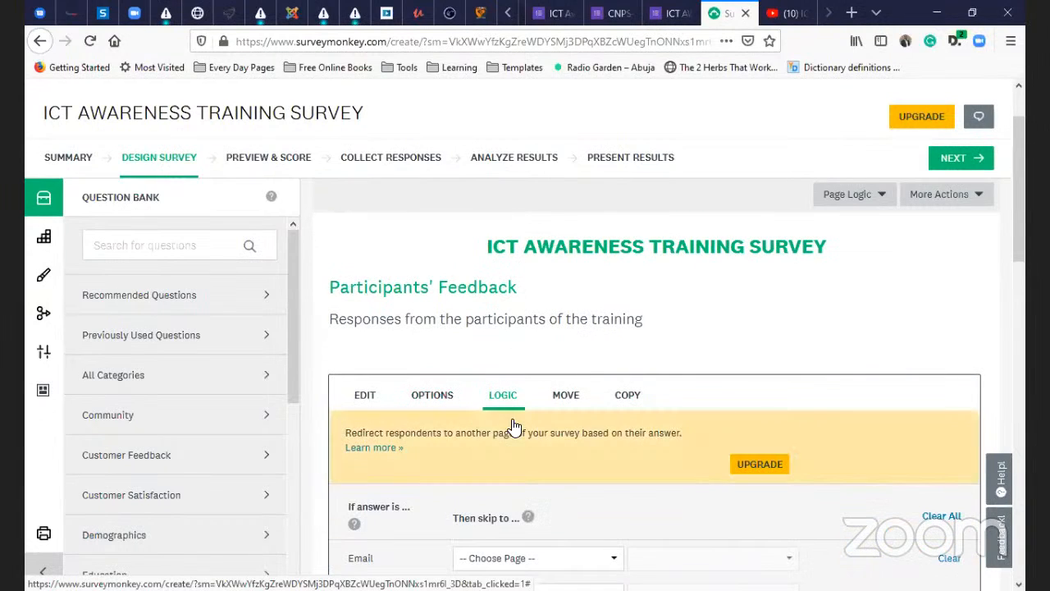
scroll(517, 420, down, 1)
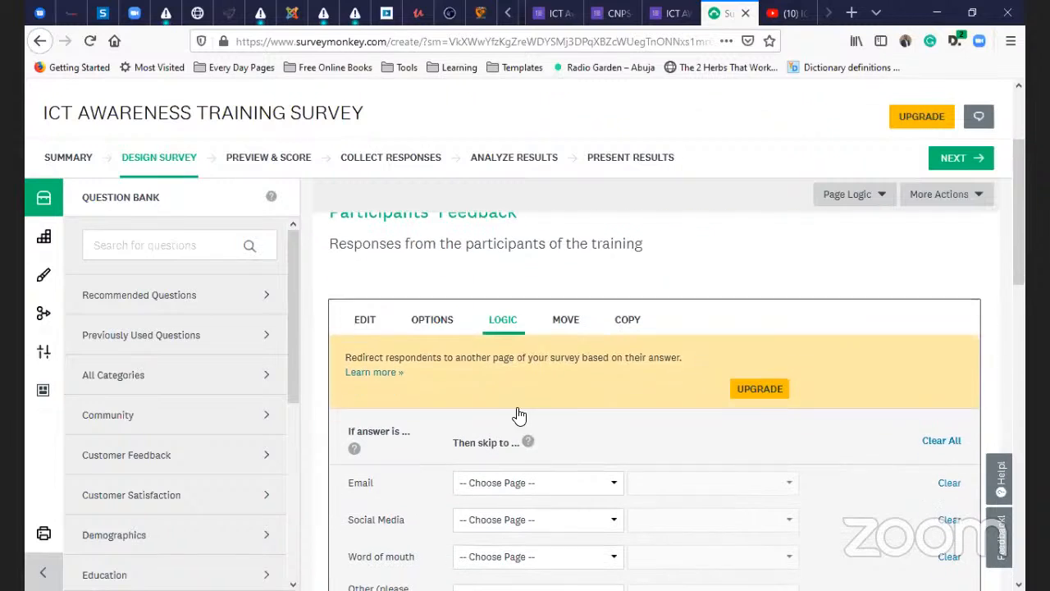
click(566, 320)
click(629, 324)
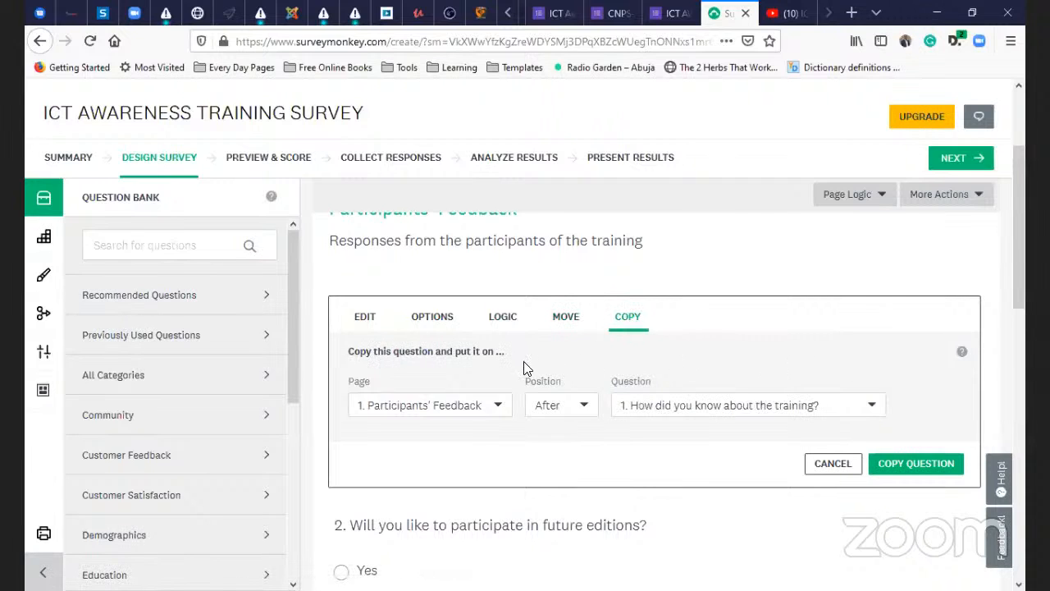
click(363, 318)
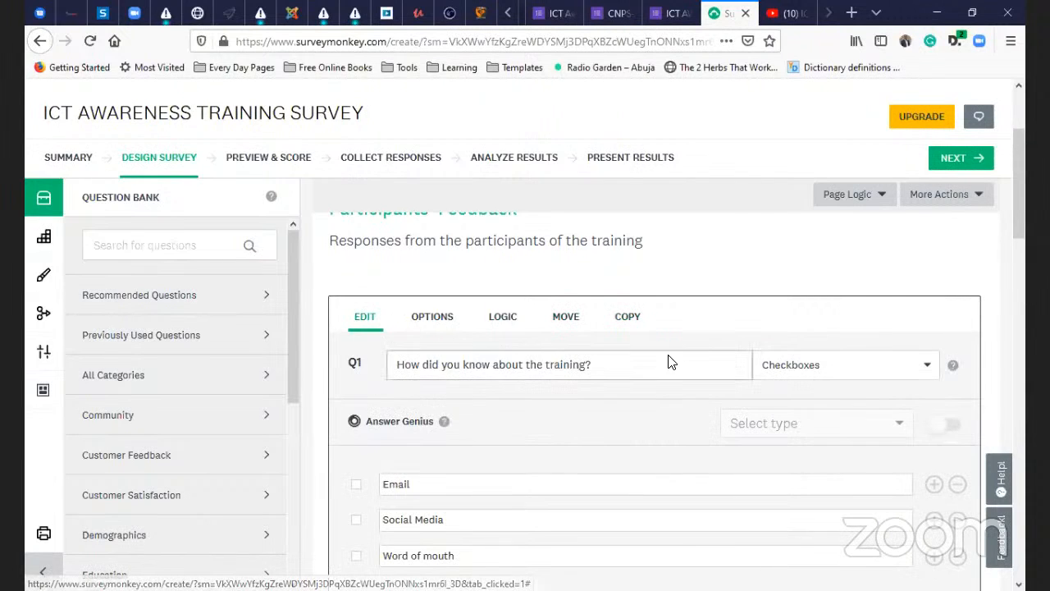
scroll(670, 362, down, 6)
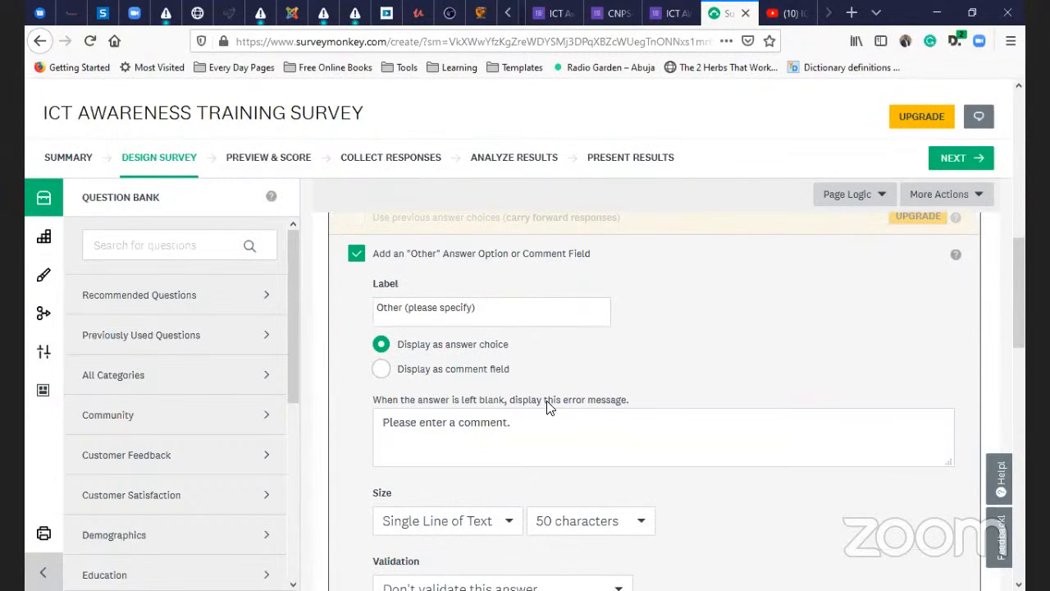
scroll(519, 381, down, 2)
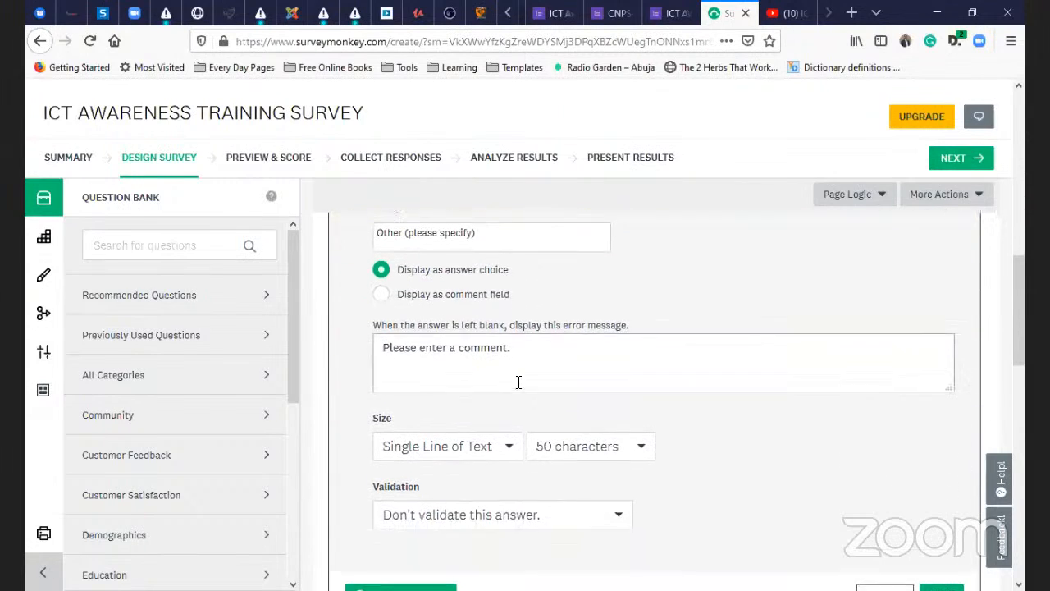
scroll(542, 476, down, 1)
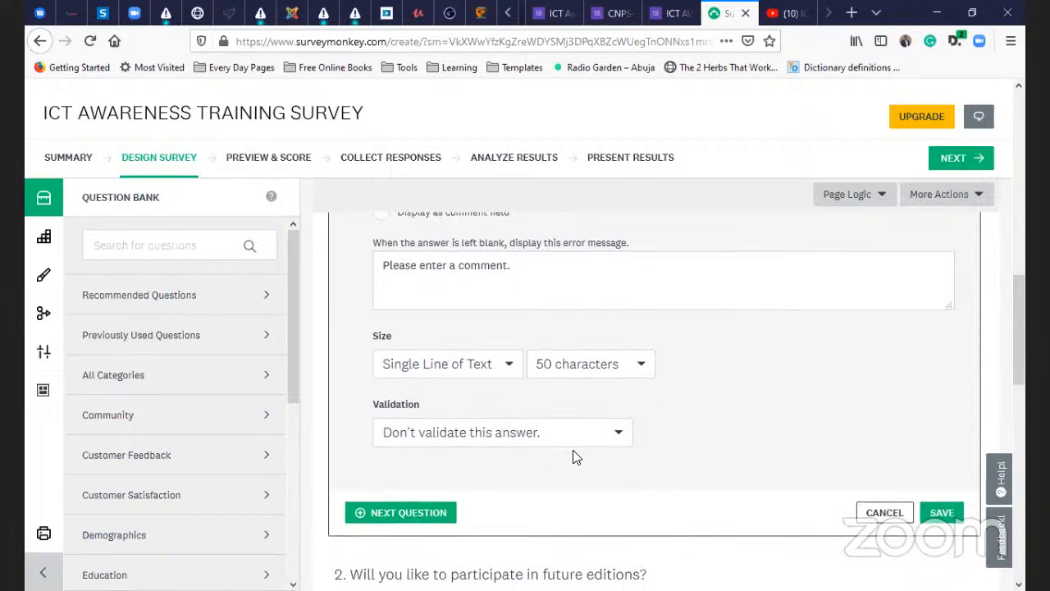
scroll(576, 389, down, 3)
click(735, 423)
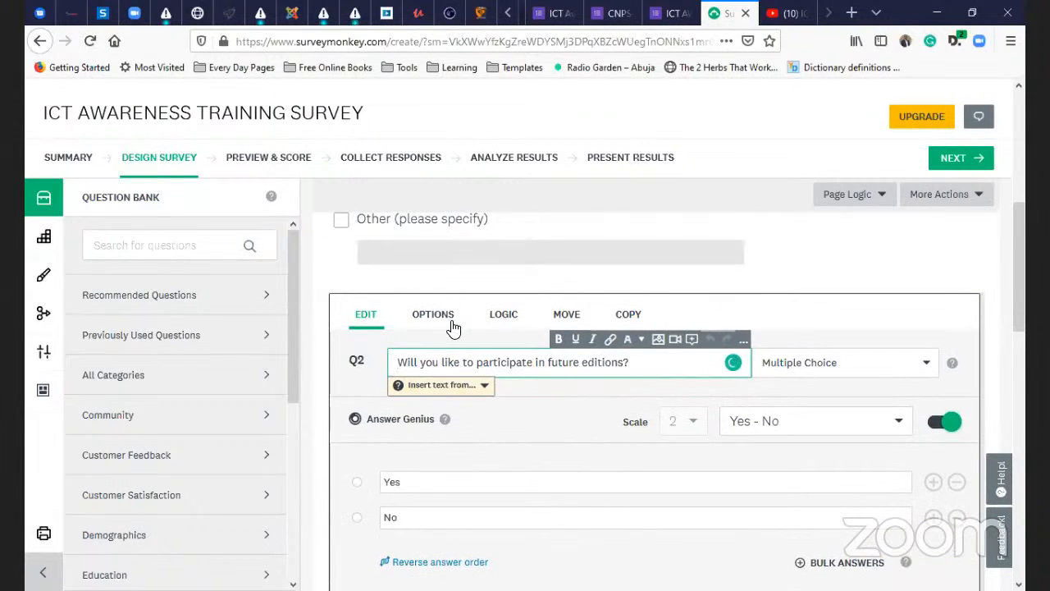
click(451, 322)
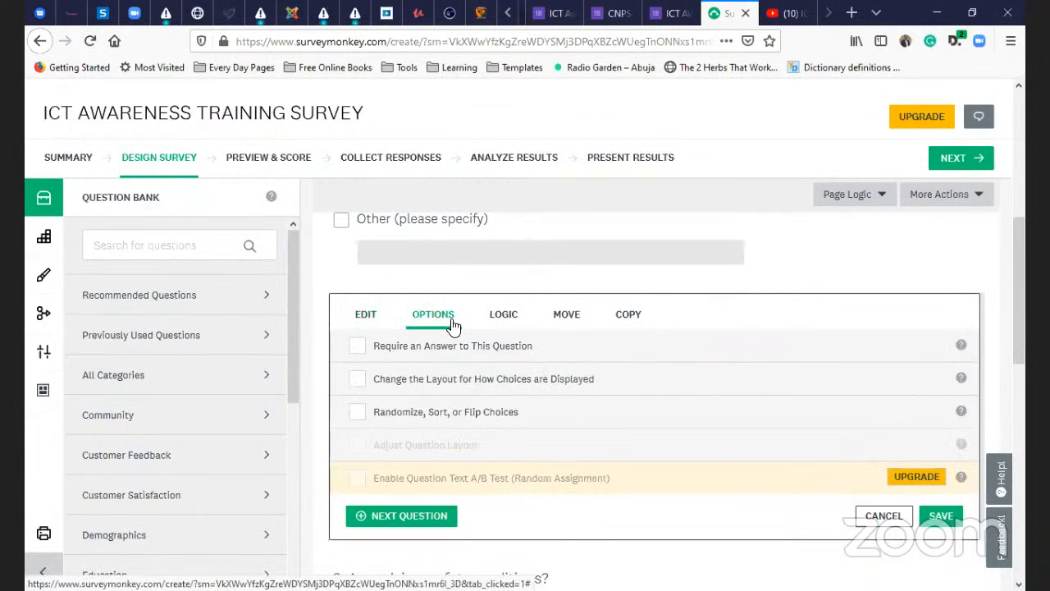
click(505, 322)
click(565, 330)
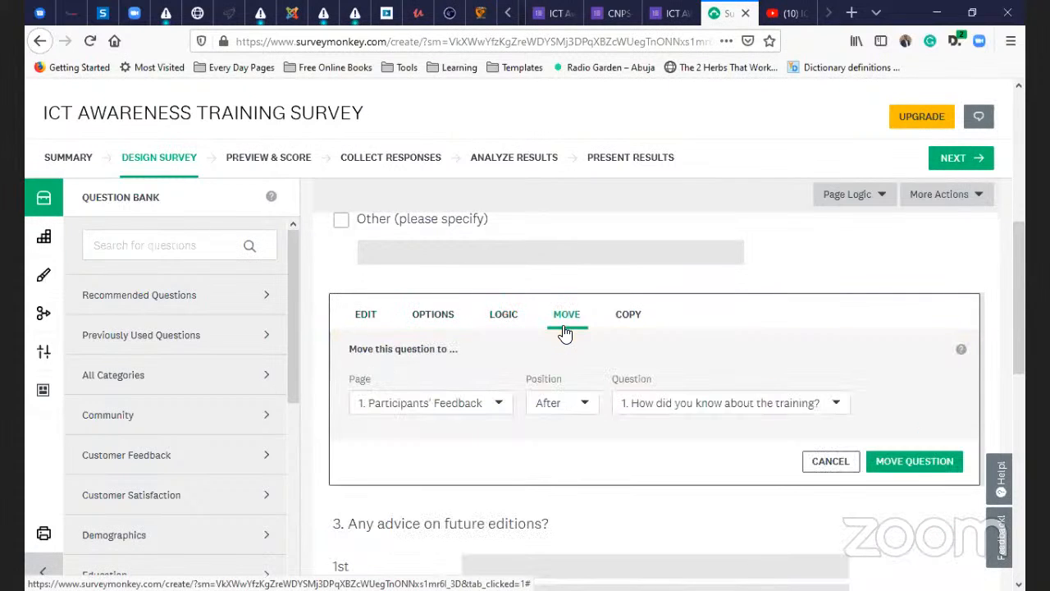
click(626, 319)
click(361, 320)
scroll(468, 370, down, 6)
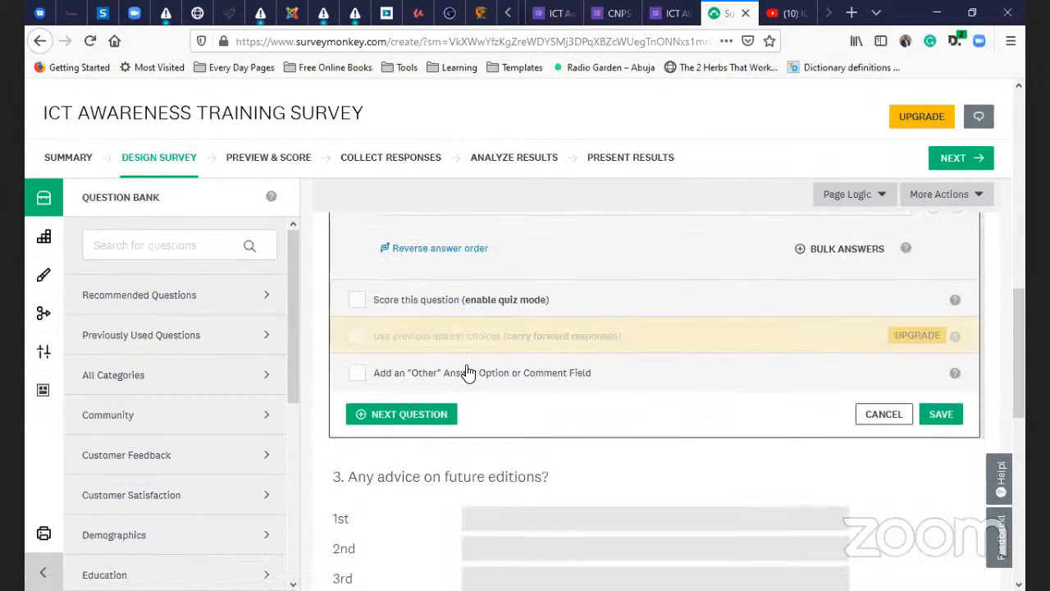
scroll(621, 387, down, 4)
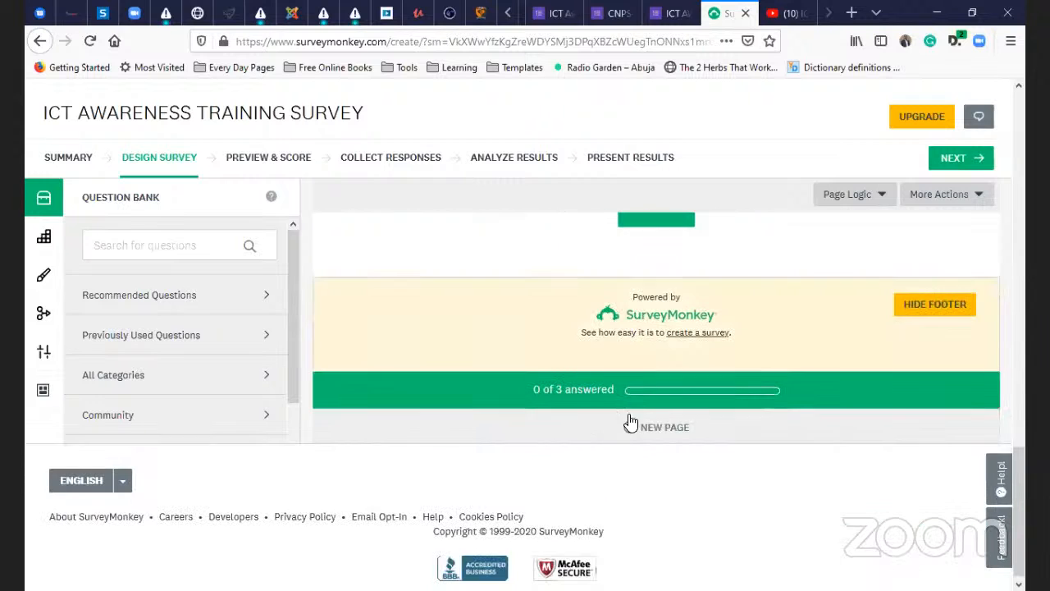
scroll(638, 419, up, 15)
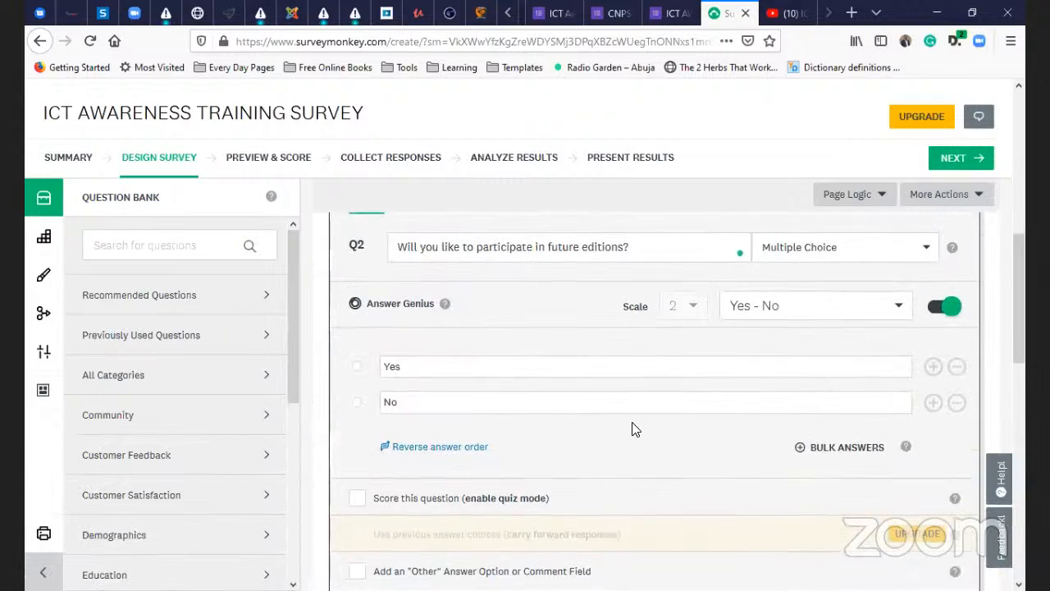
scroll(900, 228, up, 1)
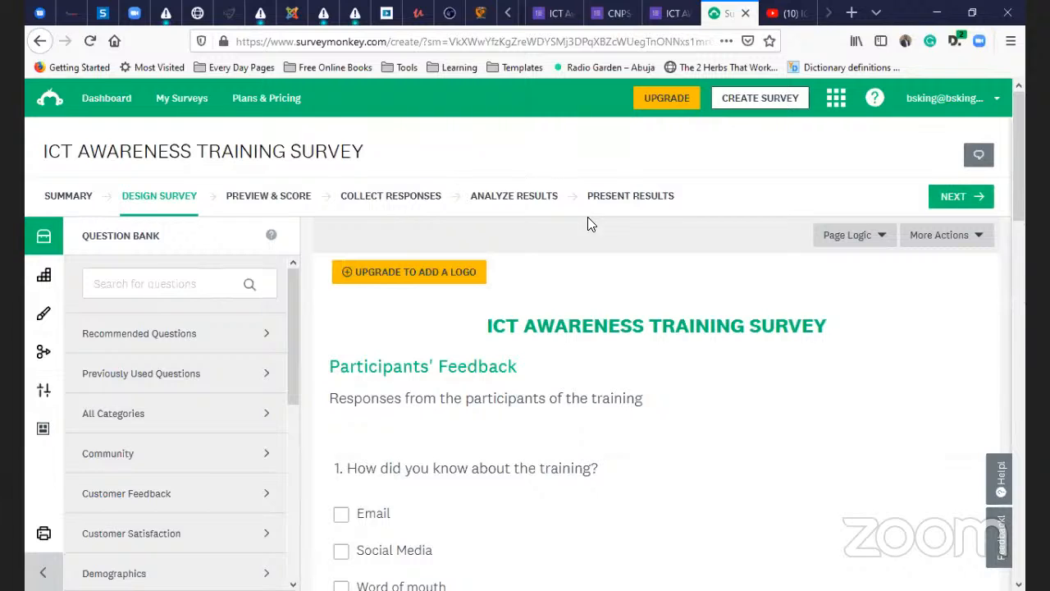
- Open the survey's public web link in a new browser tab
click(615, 204)
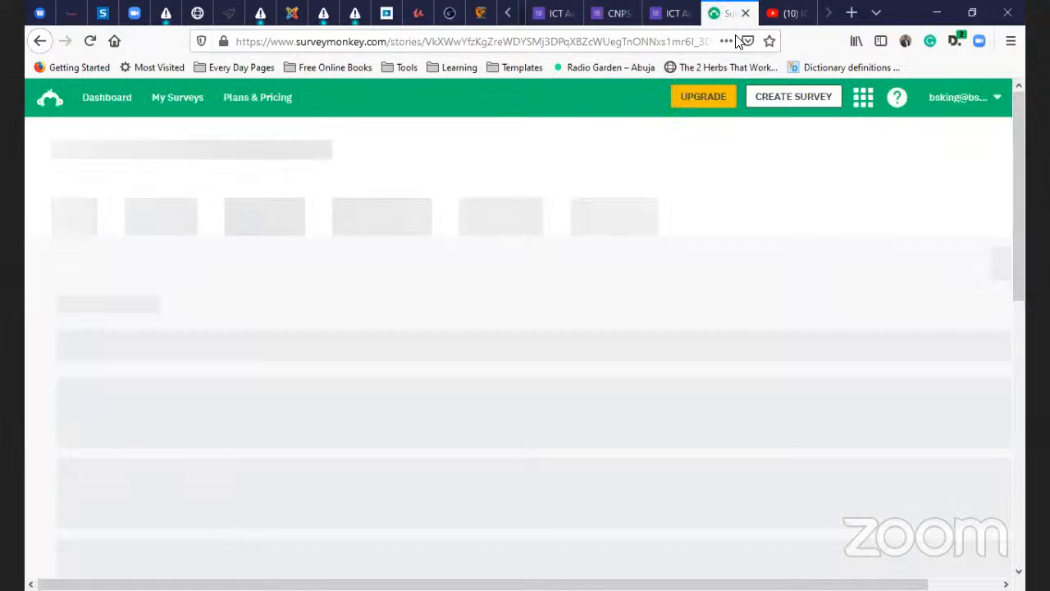
click(779, 15)
click(740, 23)
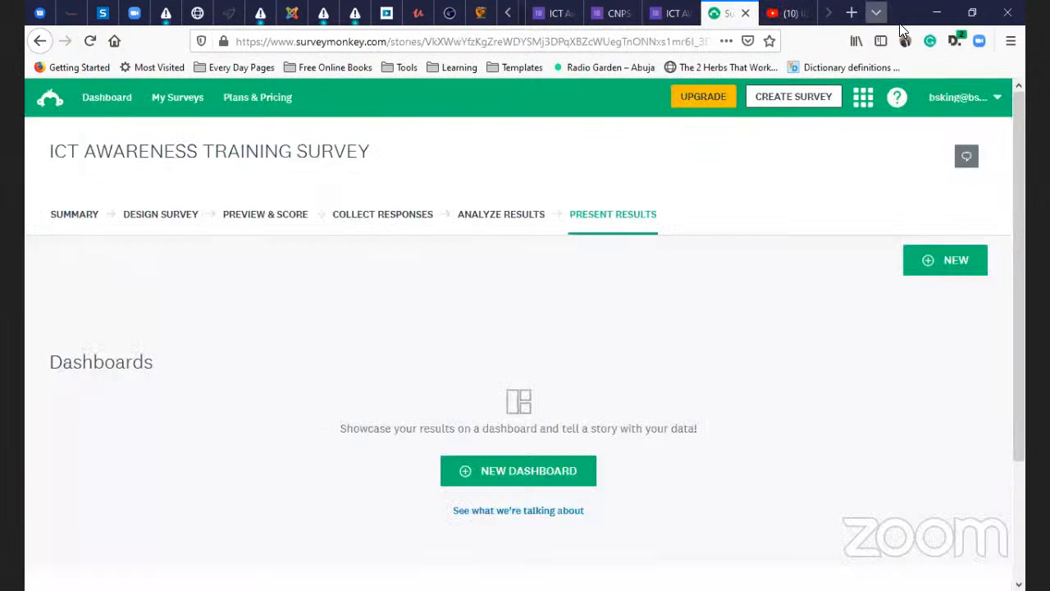
key(ctrl+t)
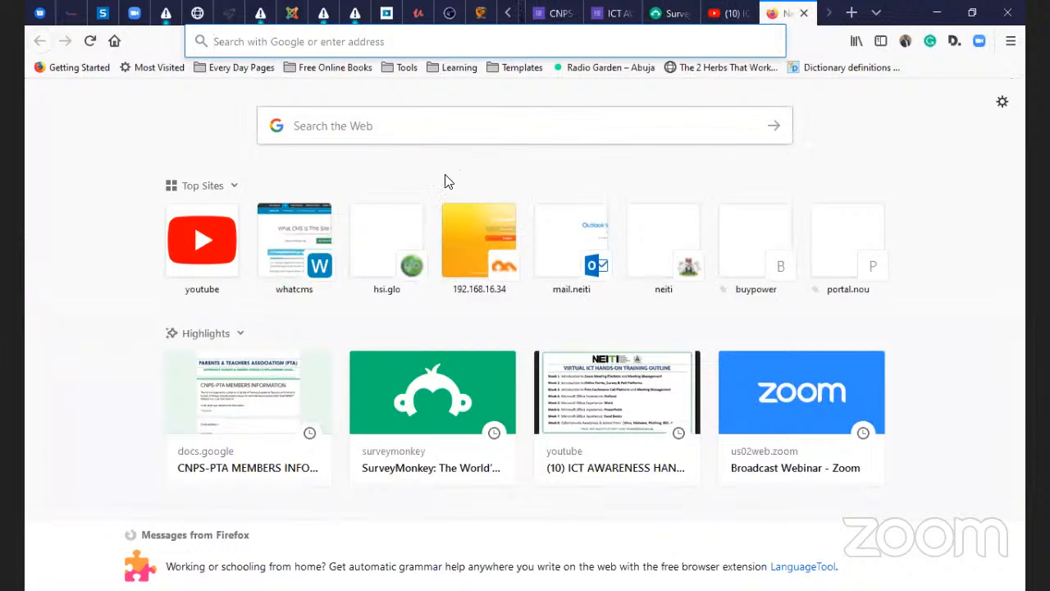
text(https://www.surveymonkey.com/r/DJ6WBVH)
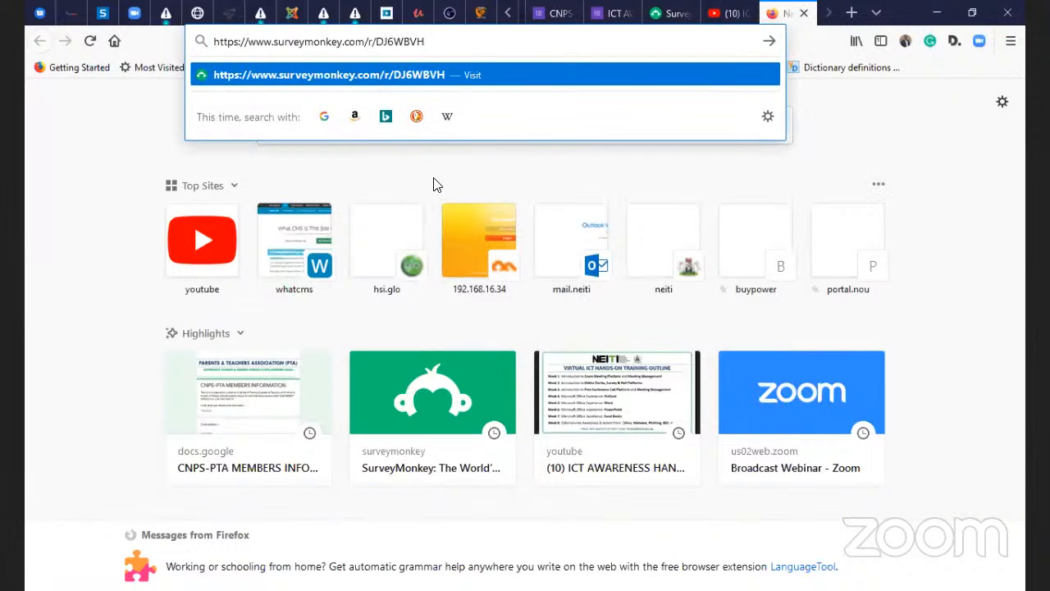
key(Return)
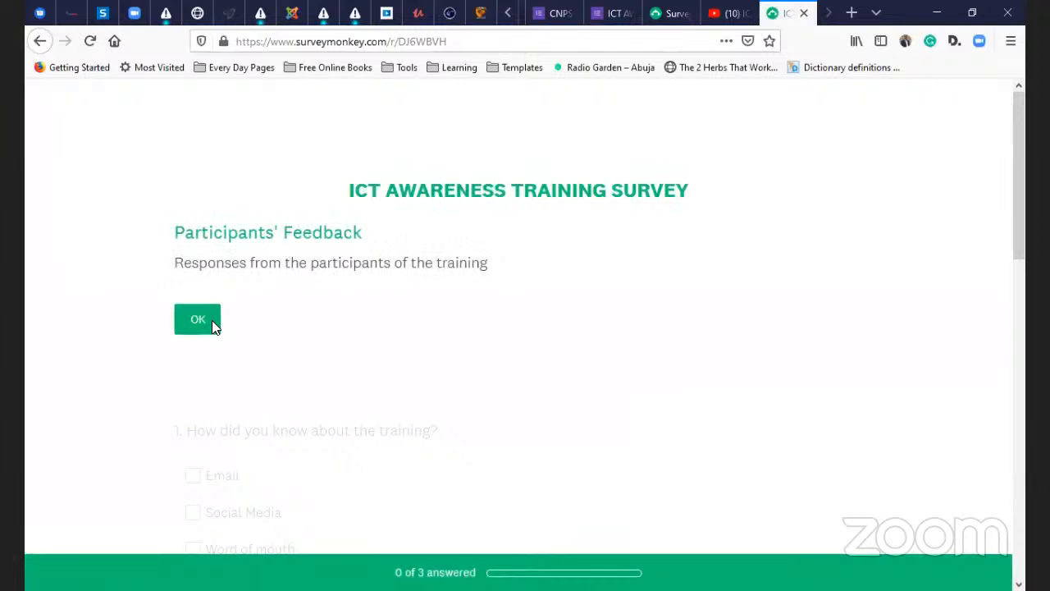
- Start the survey and answer question 1 with Email only
click(212, 320)
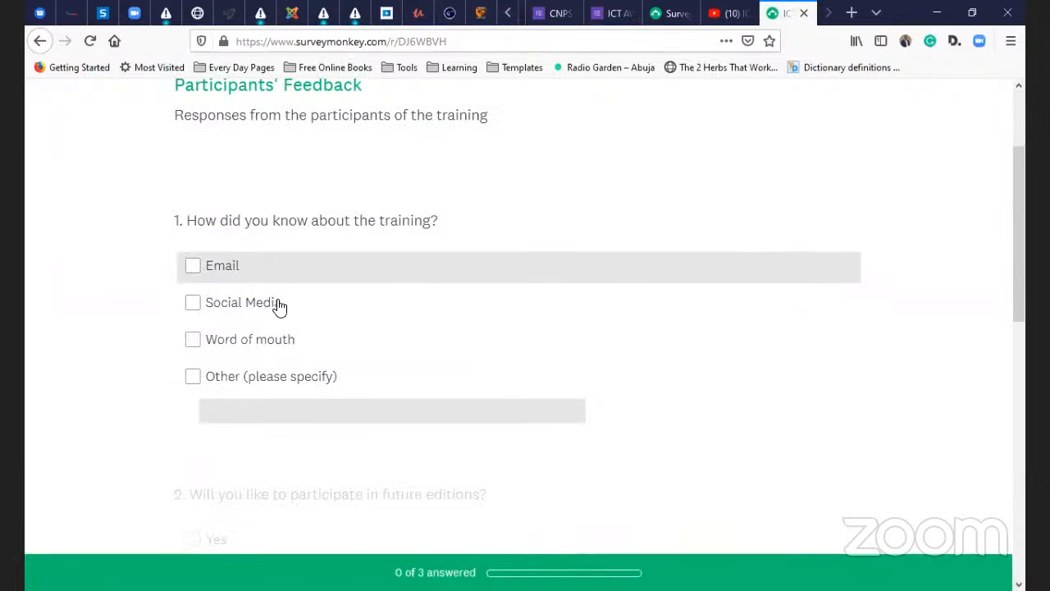
click(240, 273)
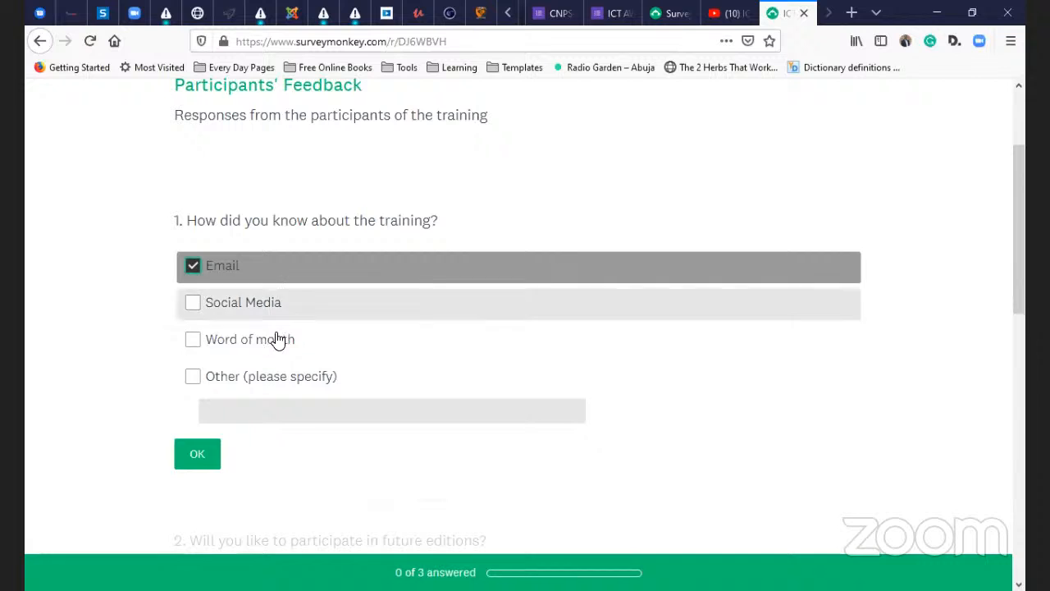
click(248, 307)
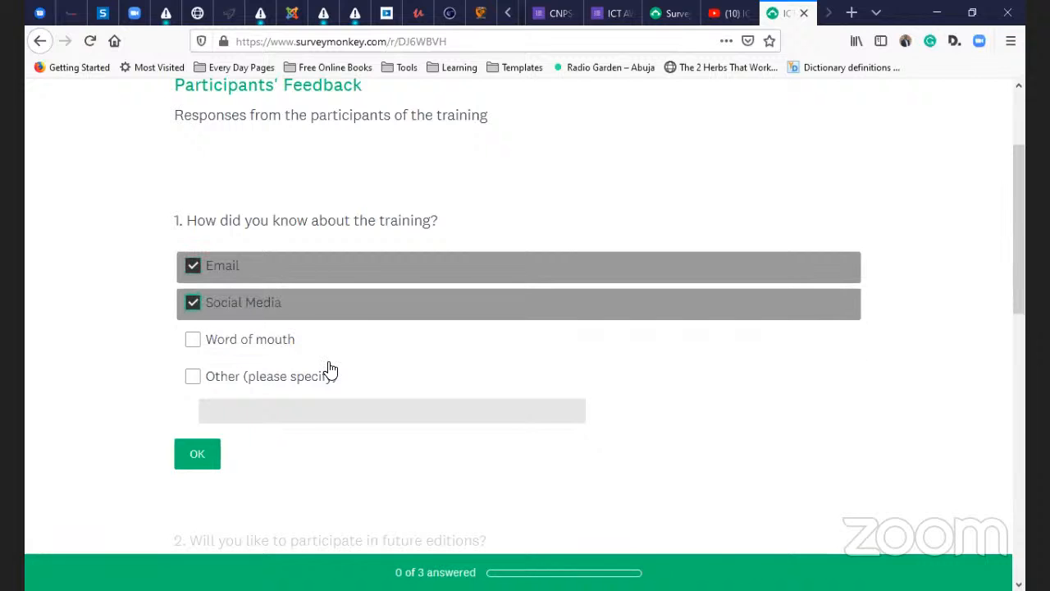
click(271, 304)
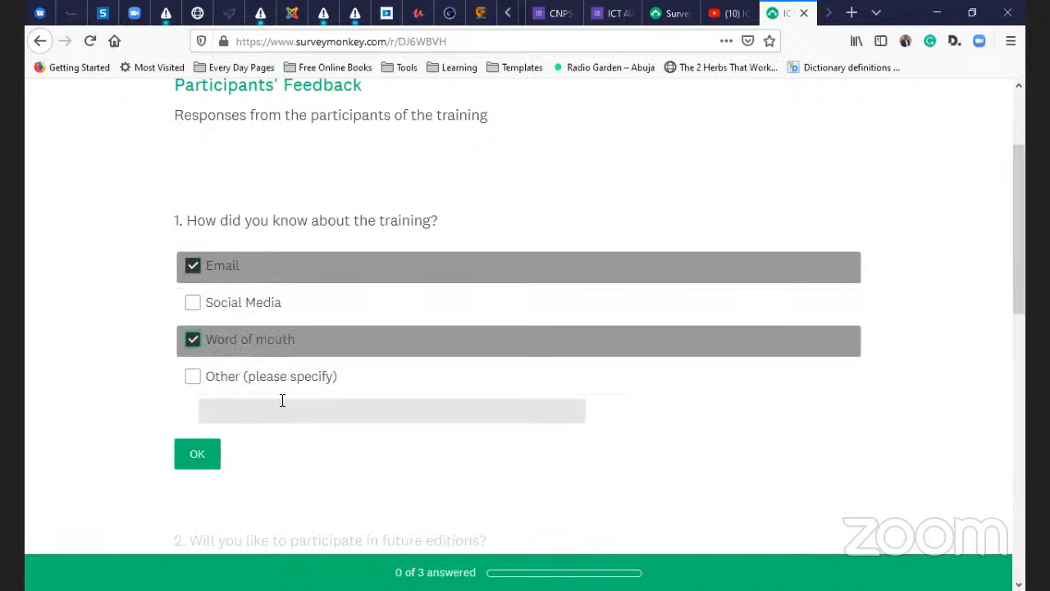
click(197, 453)
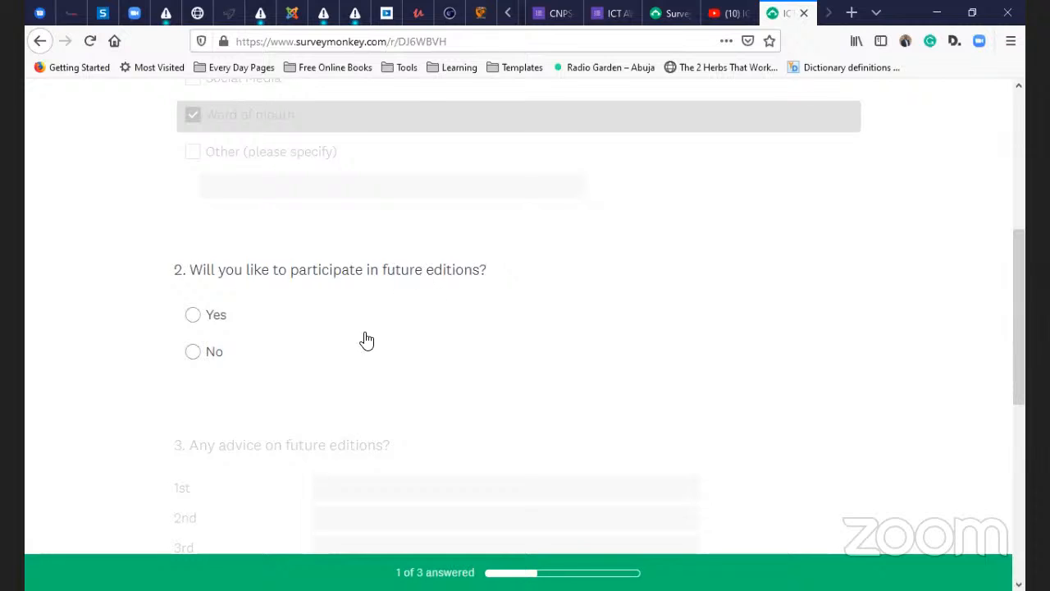
- Answer Yes to future editions, give 'More topics' as advice, and submit the response
click(182, 320)
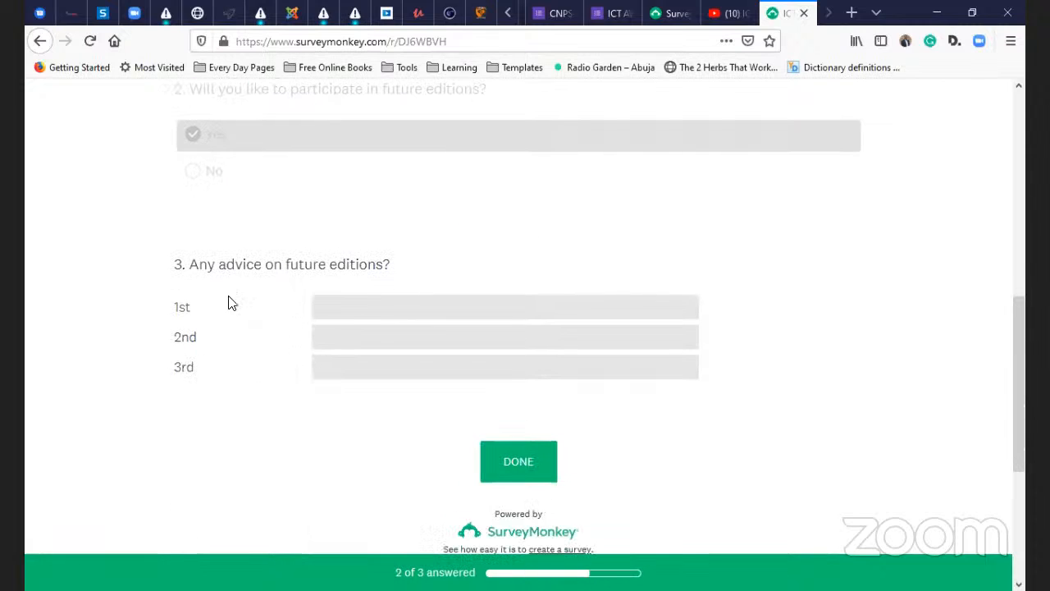
click(334, 310)
text(More topics)
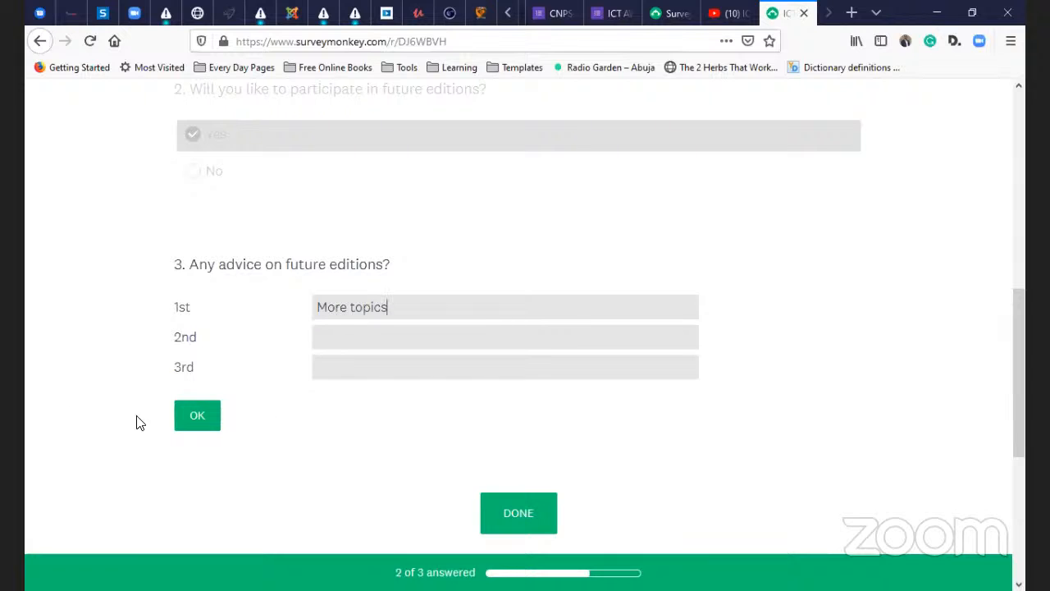
click(197, 414)
click(512, 328)
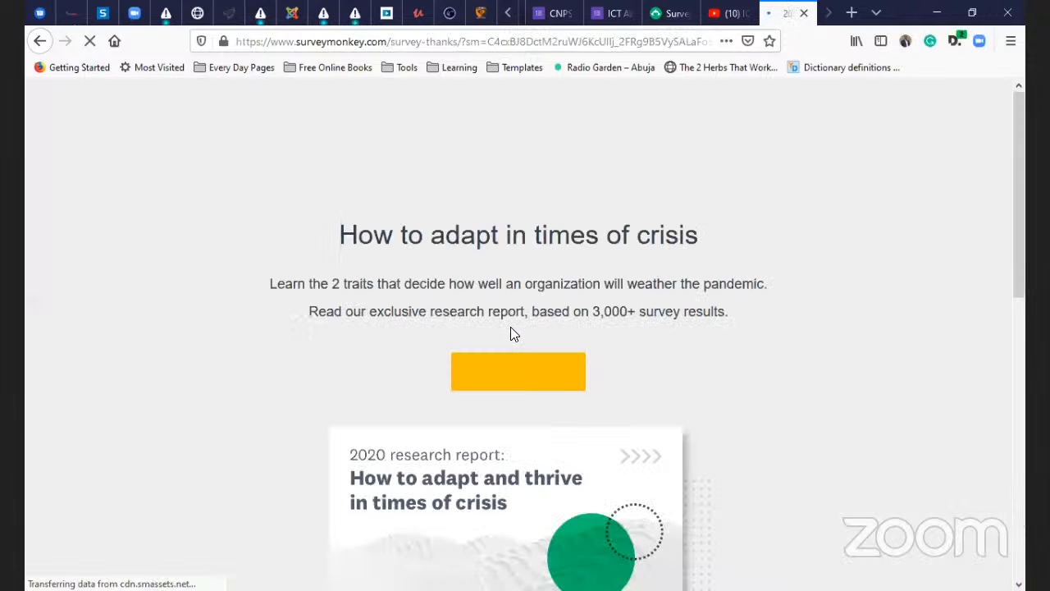
- Leave the thank-you page for the SurveyMonkey tab and open the survey's Analyze Results page
scroll(620, 431, down, 3)
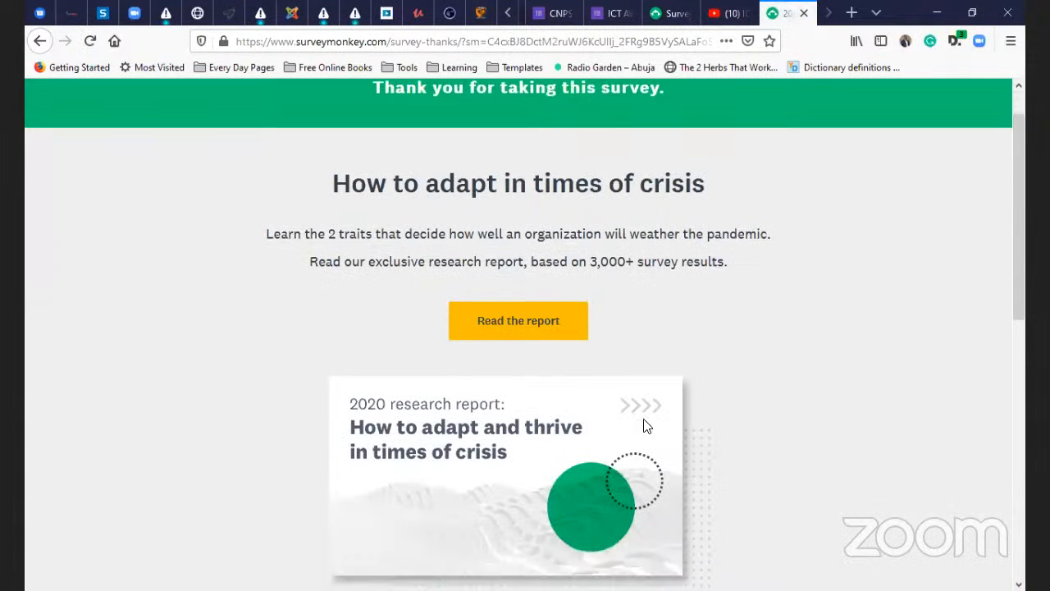
scroll(631, 436, up, 1)
scroll(630, 436, up, 2)
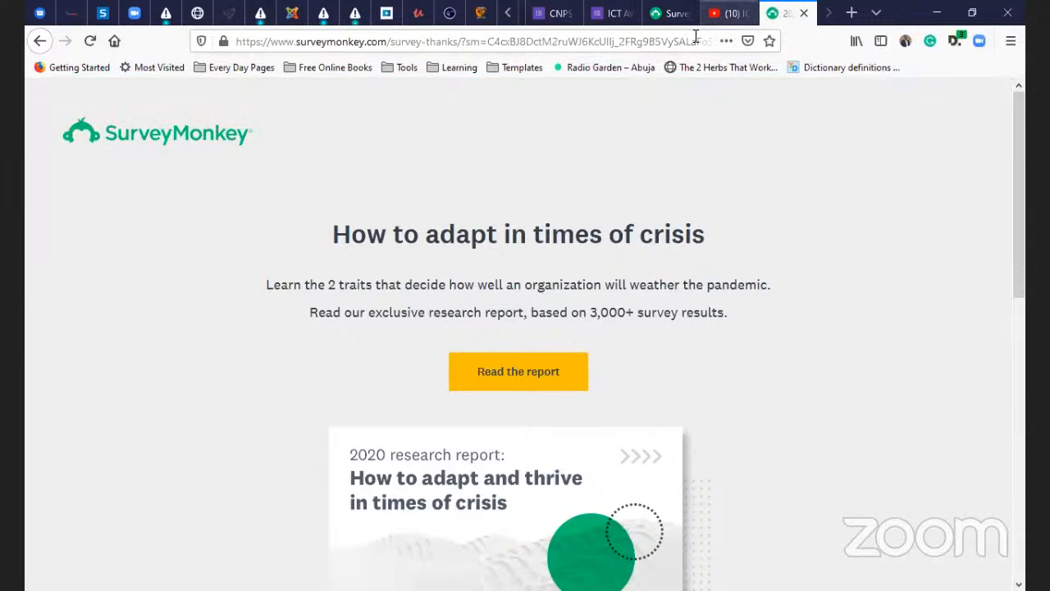
click(728, 13)
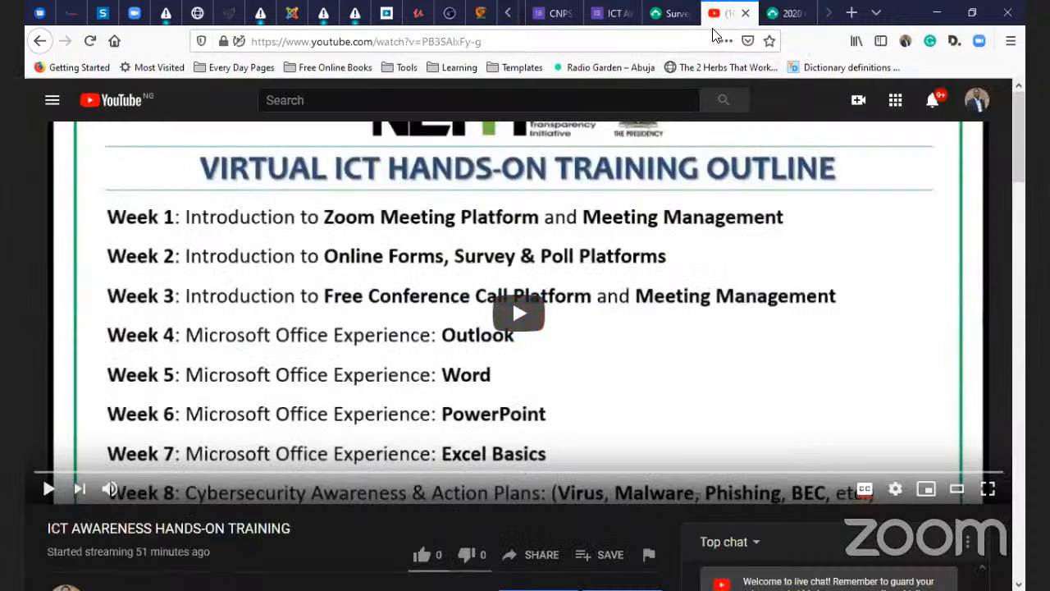
click(667, 23)
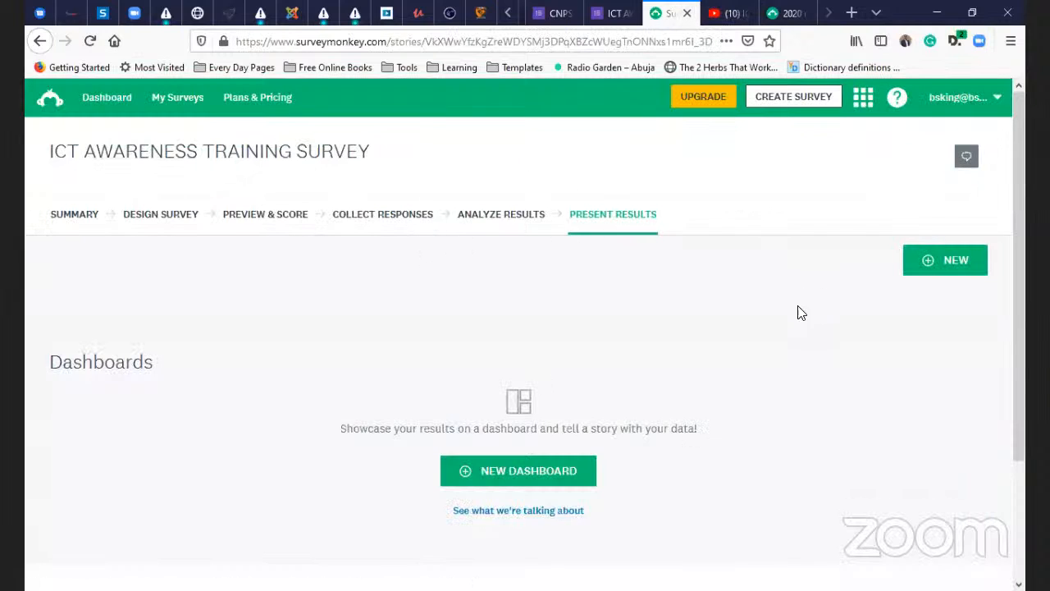
click(519, 220)
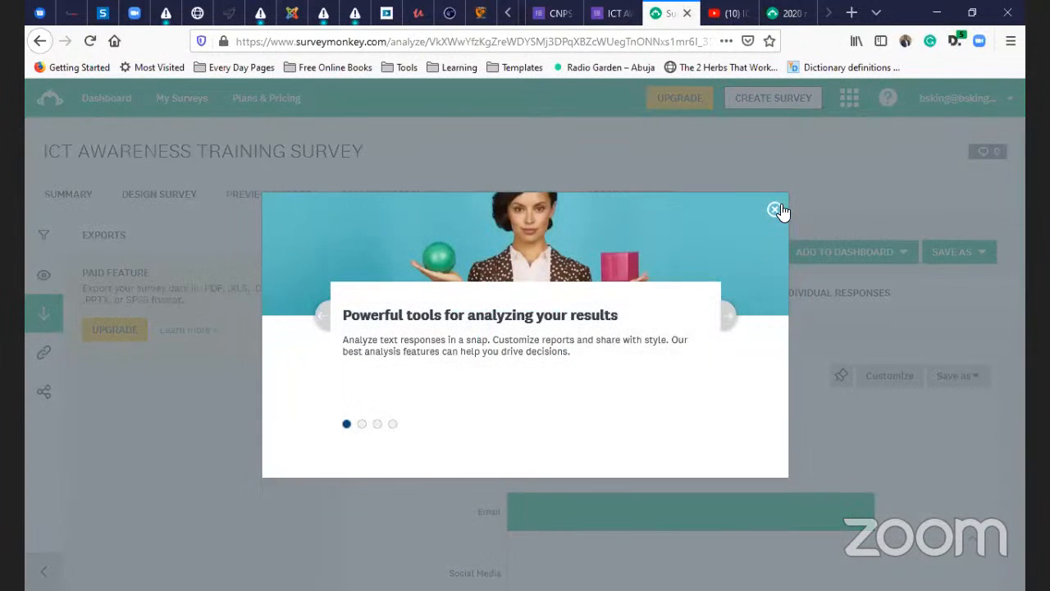
- Dismiss the analysis-tools overlay and review the Q1–Q3 results of the single response
click(774, 209)
scroll(466, 504, down, 3)
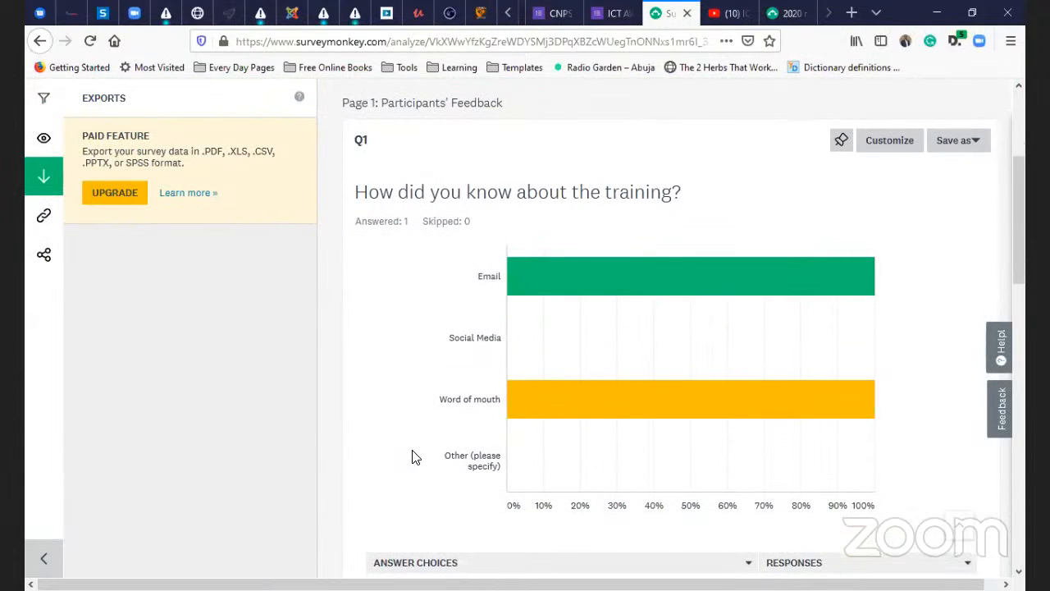
scroll(419, 455, down, 2)
scroll(433, 449, up, 4)
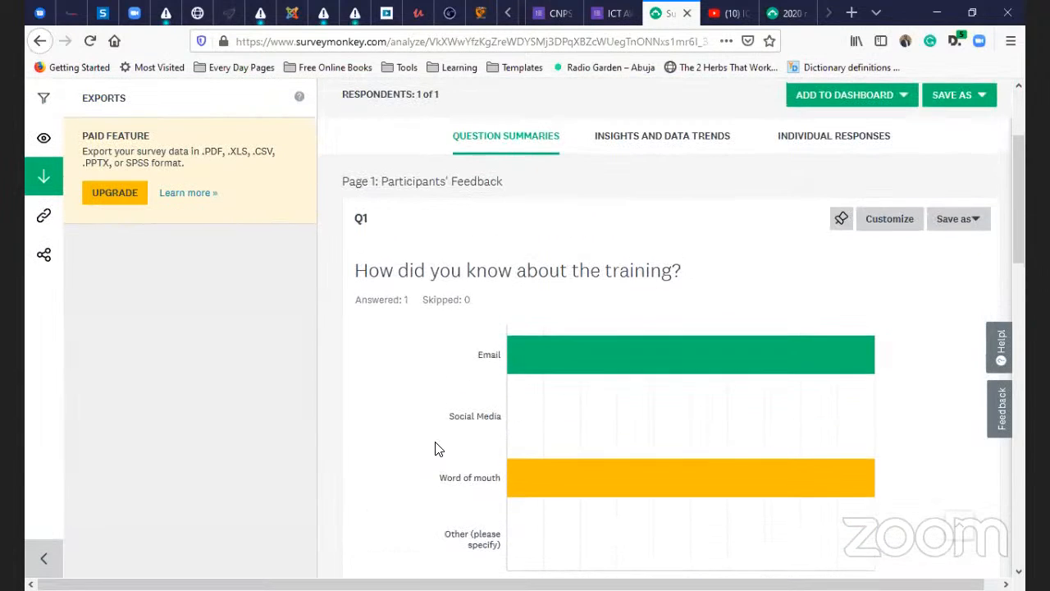
scroll(544, 375, down, 2)
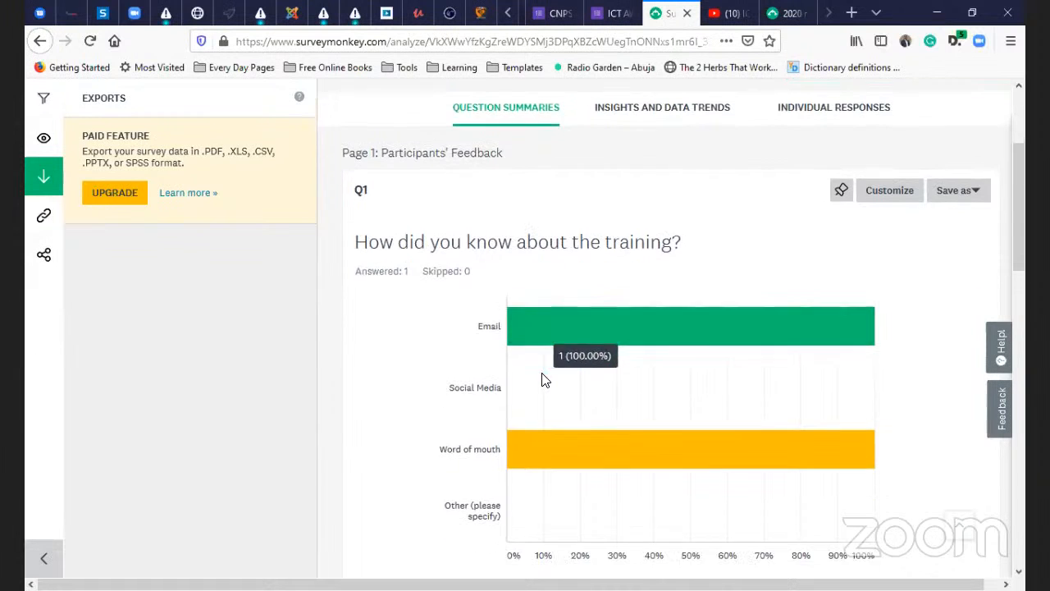
scroll(669, 353, down, 2)
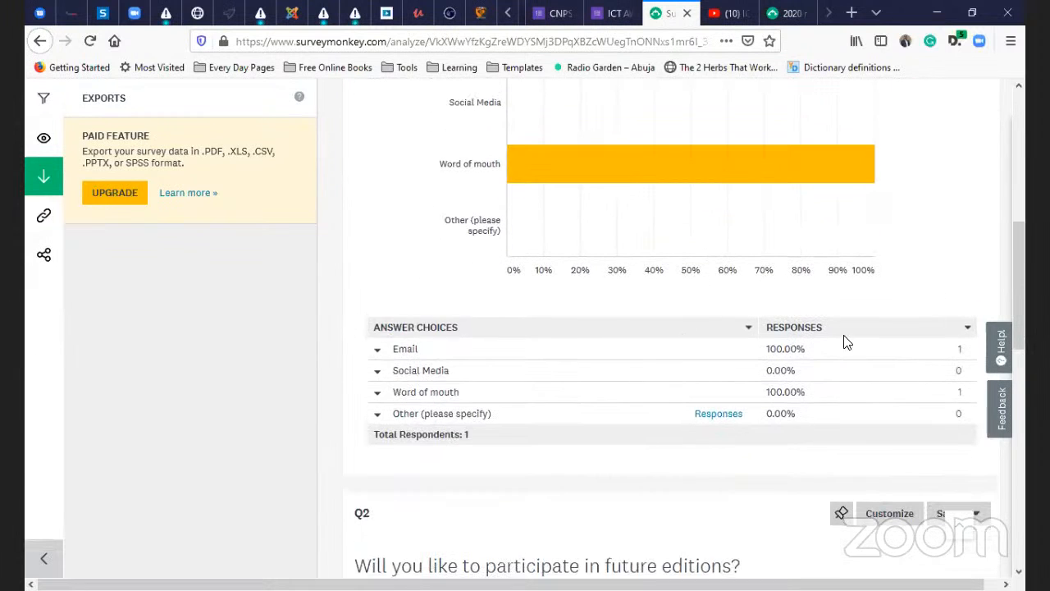
scroll(700, 276, up, 2)
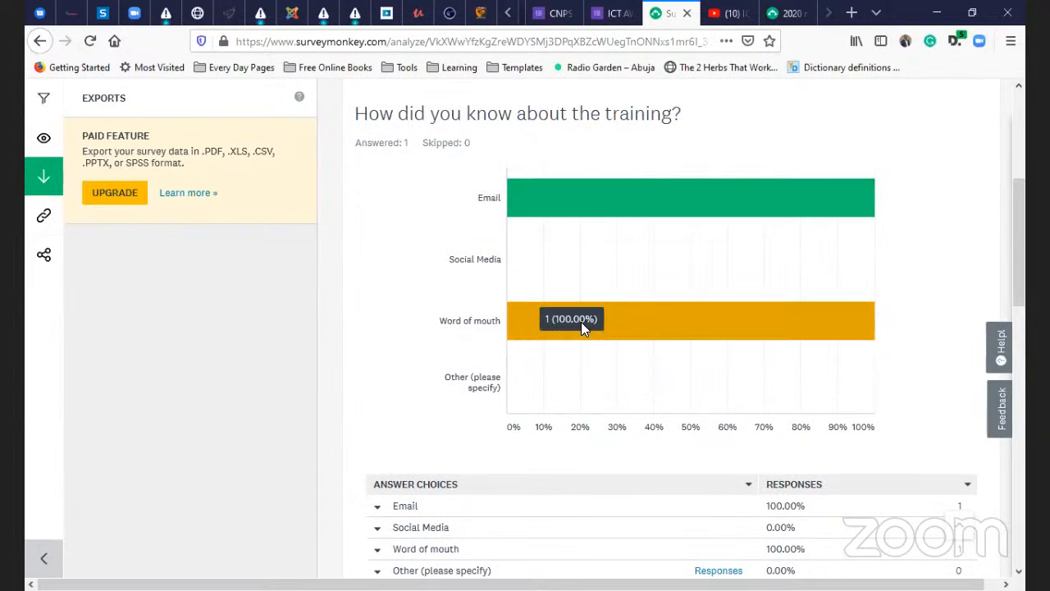
scroll(507, 363, down, 1)
scroll(507, 363, down, 1)
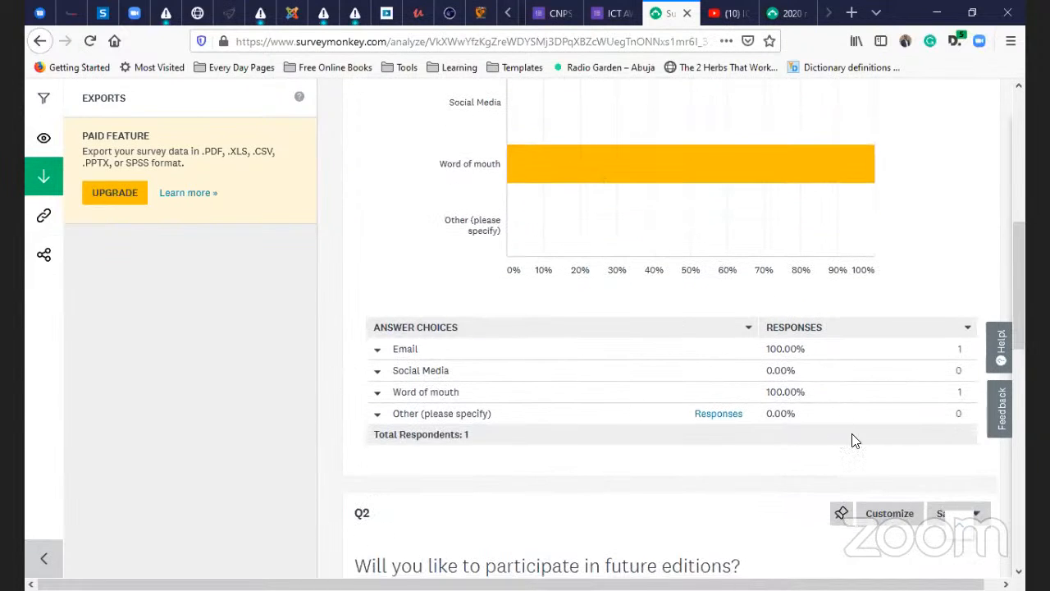
scroll(668, 368, down, 3)
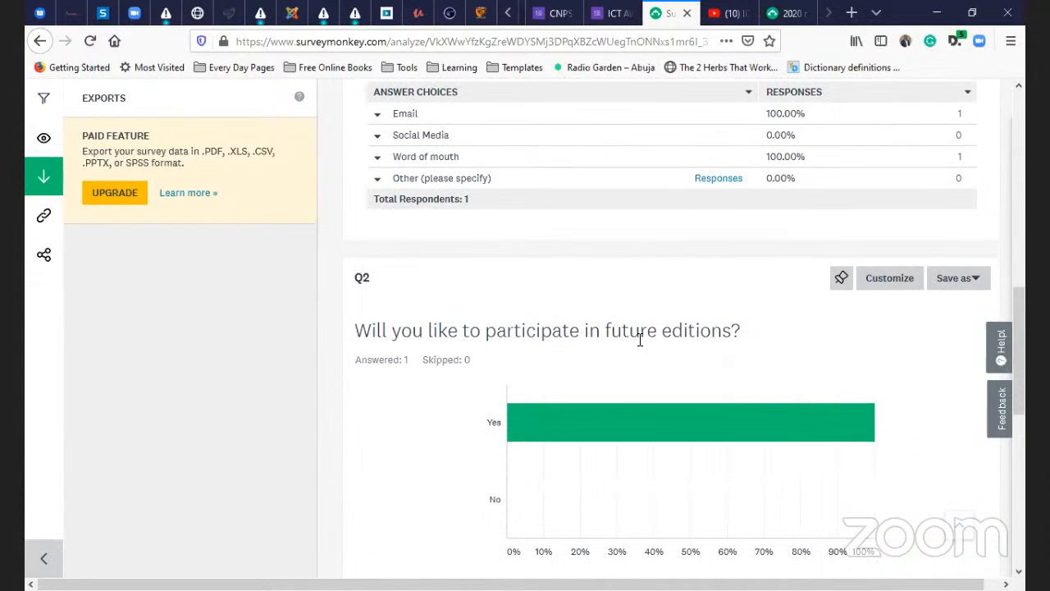
scroll(774, 369, down, 5)
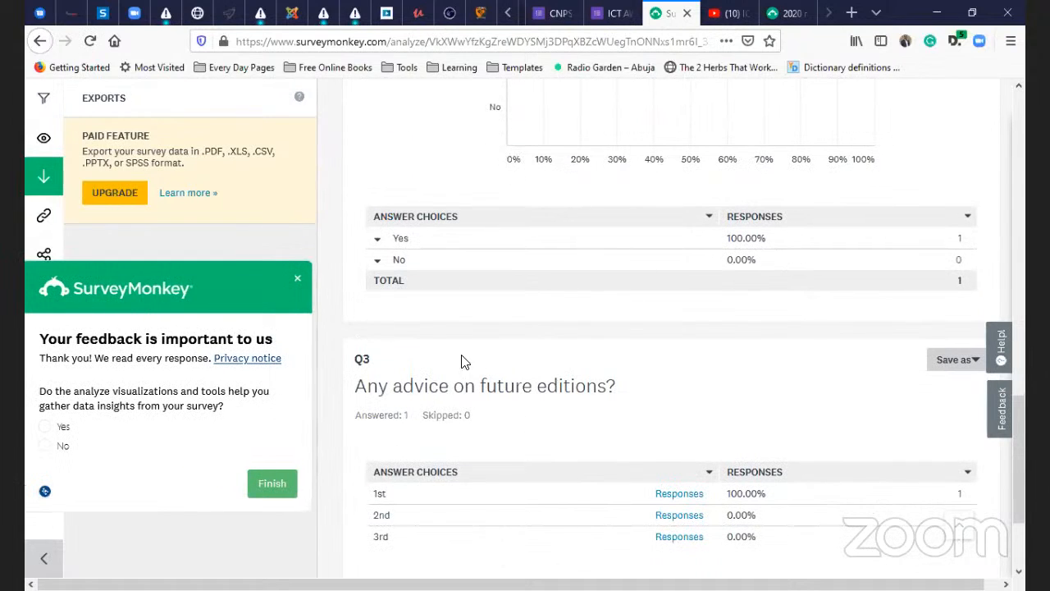
- Complete and close the analysis-tools feedback poll, then bring up the Save As options
click(279, 483)
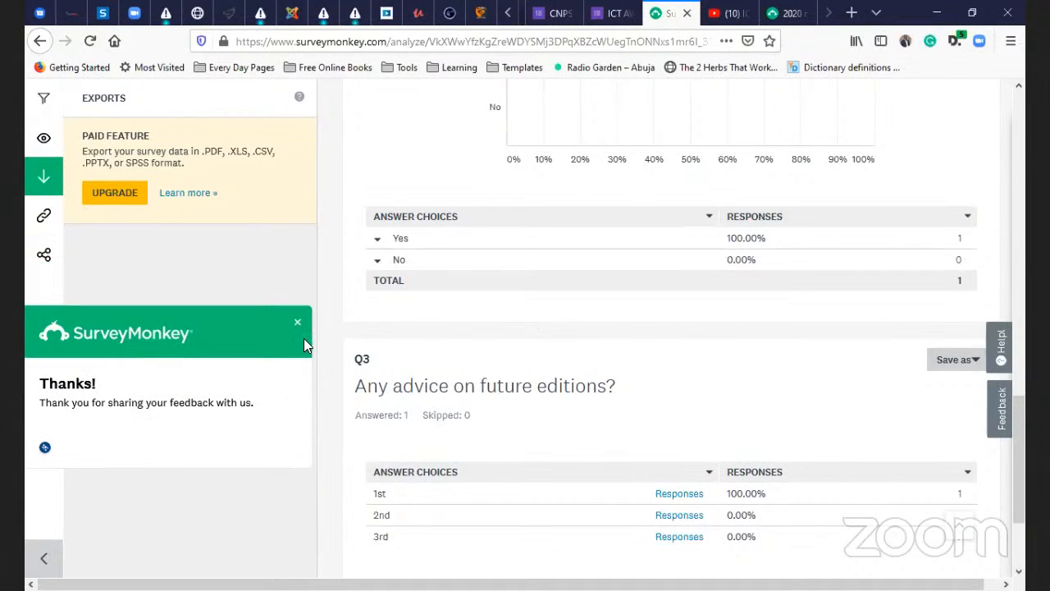
click(296, 323)
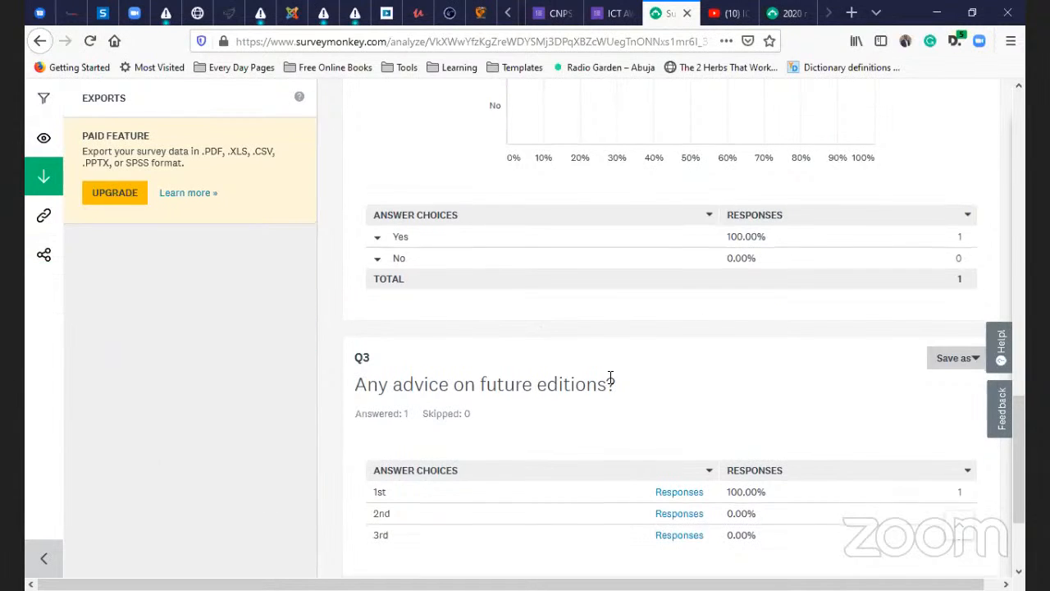
scroll(603, 378, down, 2)
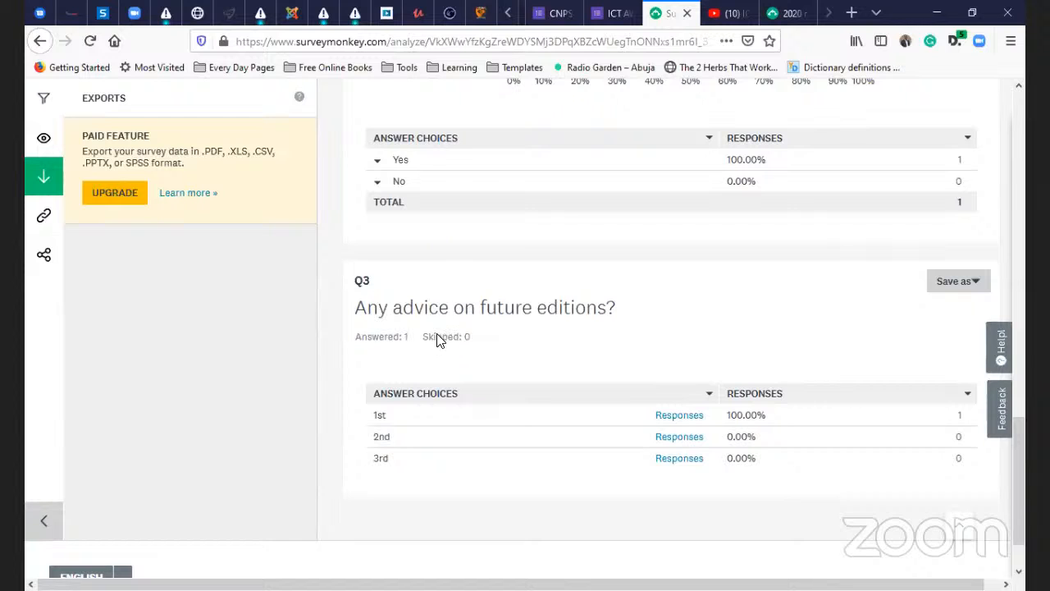
scroll(439, 340, down, 2)
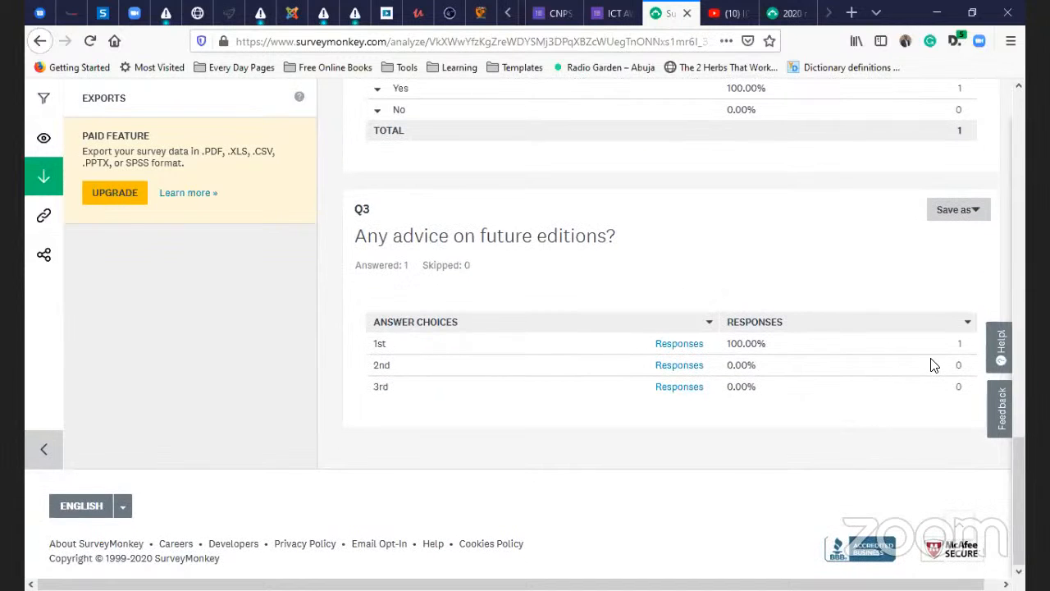
scroll(931, 364, up, 15)
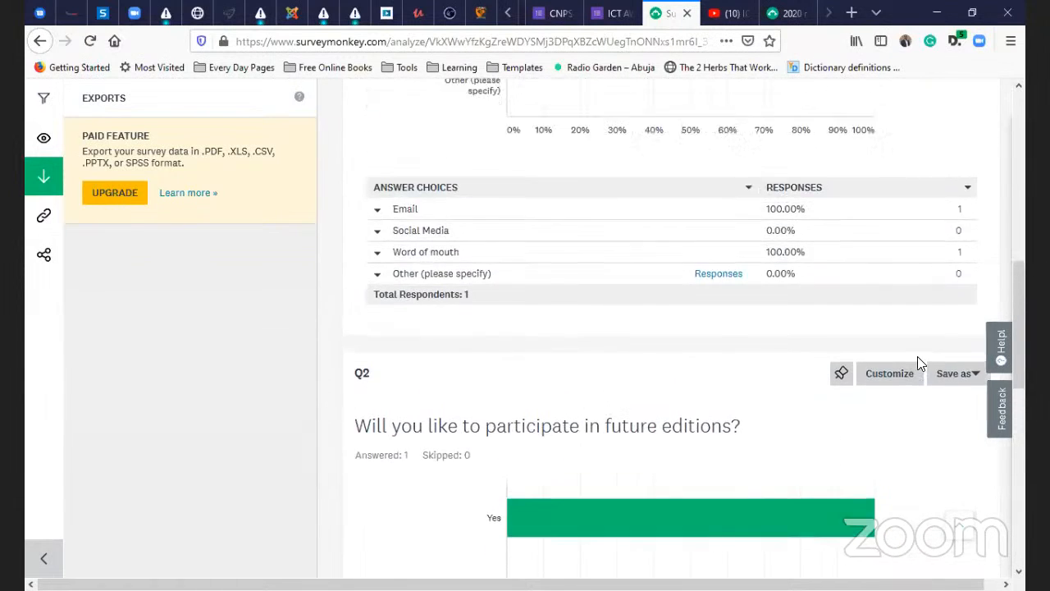
scroll(917, 356, up, 10)
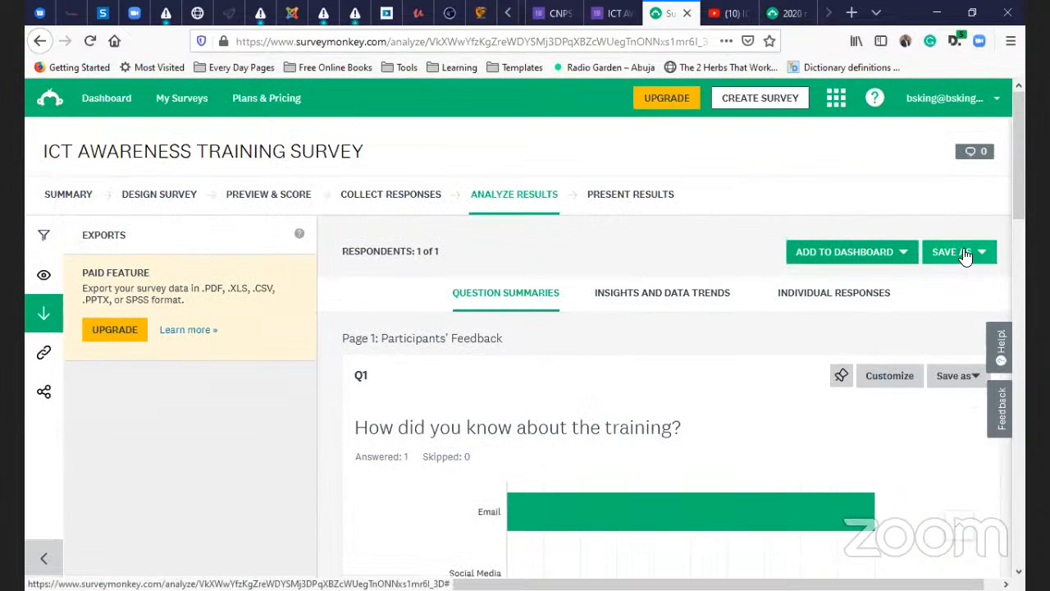
click(964, 254)
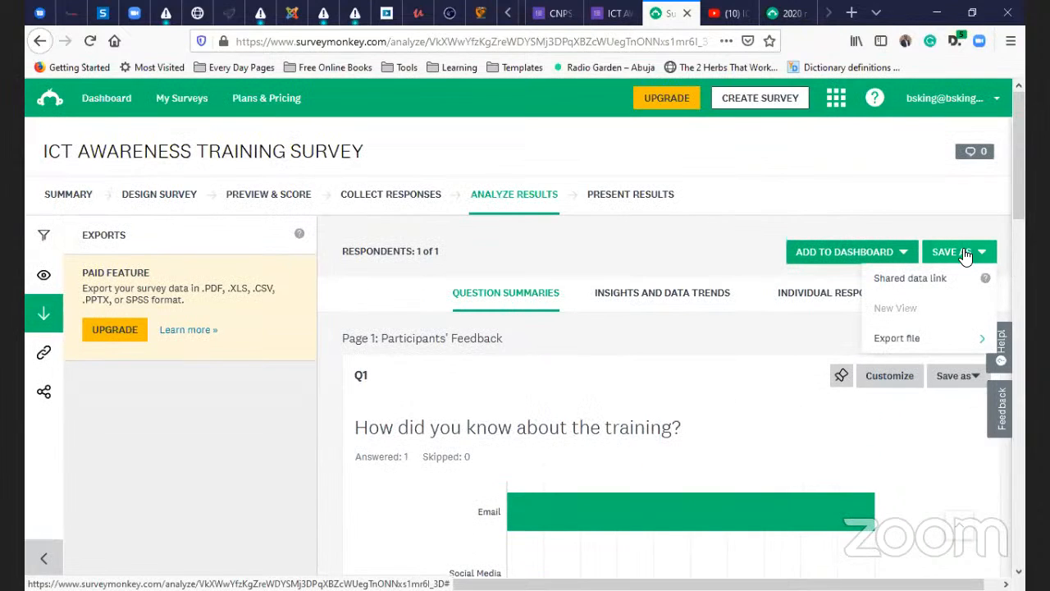
click(911, 279)
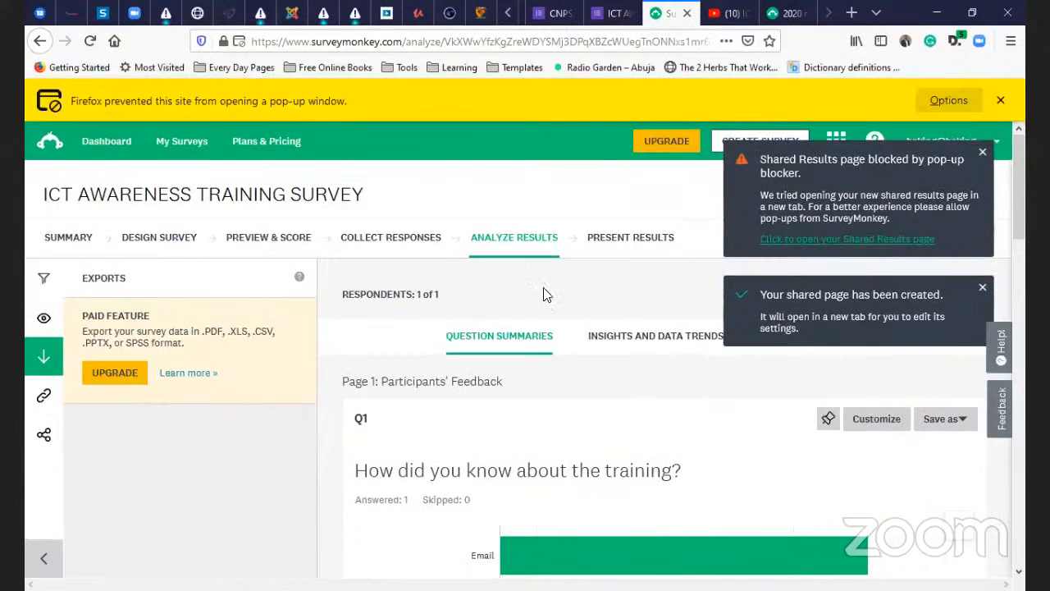
click(945, 102)
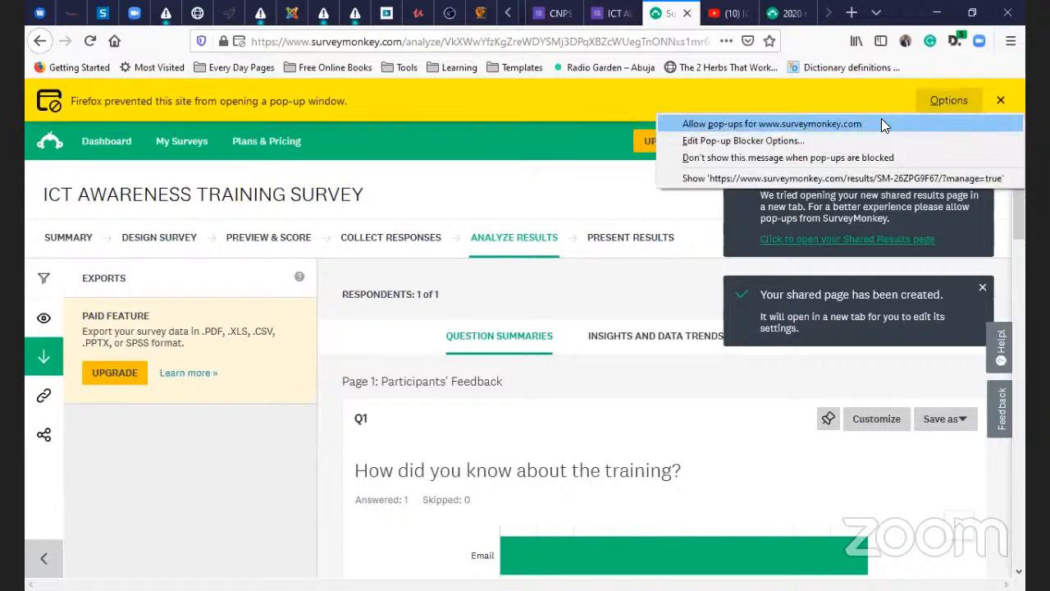
click(881, 120)
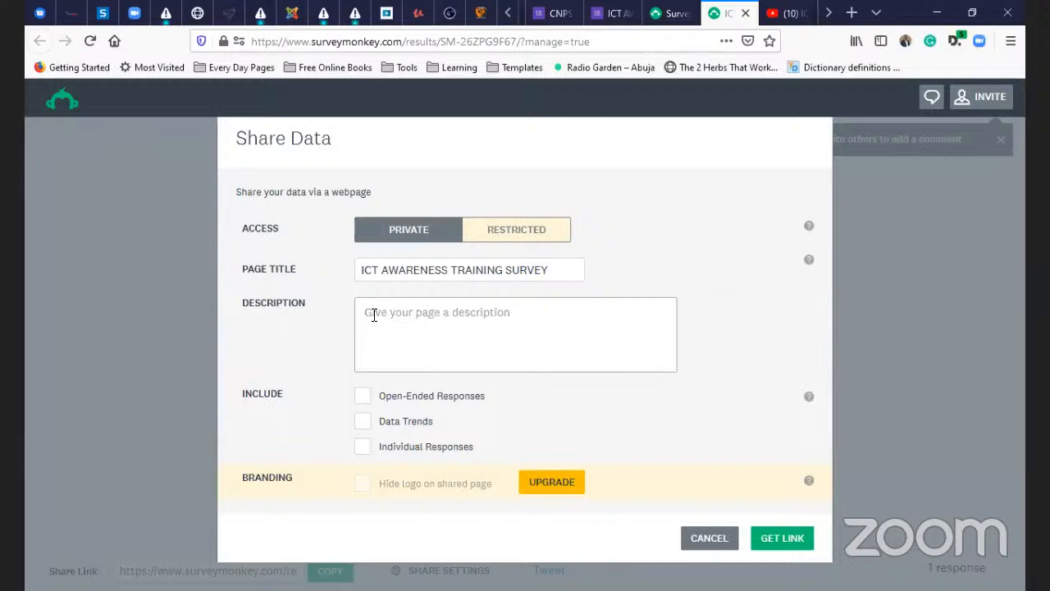
click(373, 314)
click(765, 539)
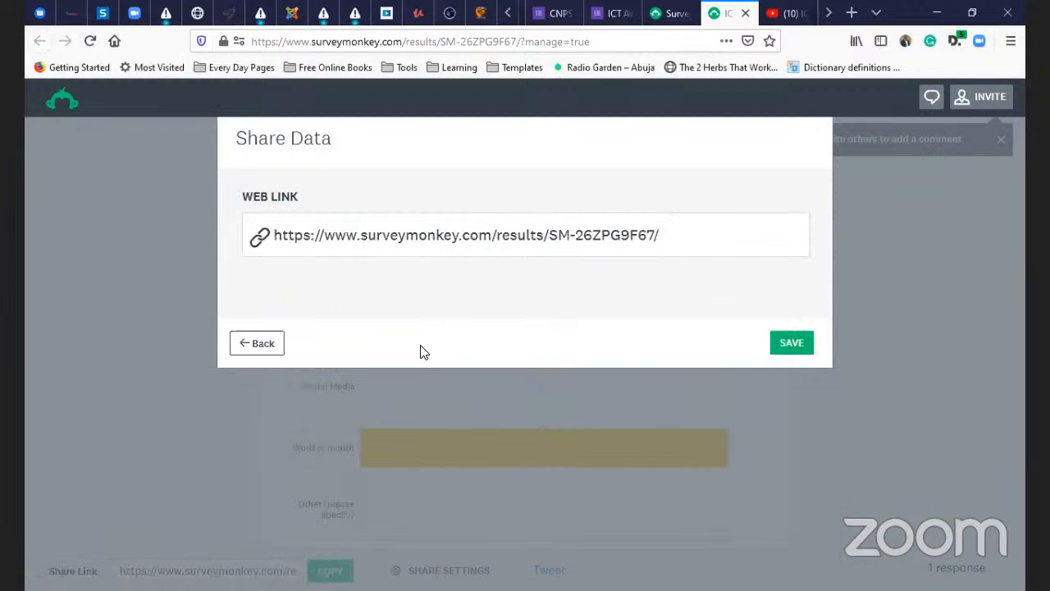
triple_click(633, 237)
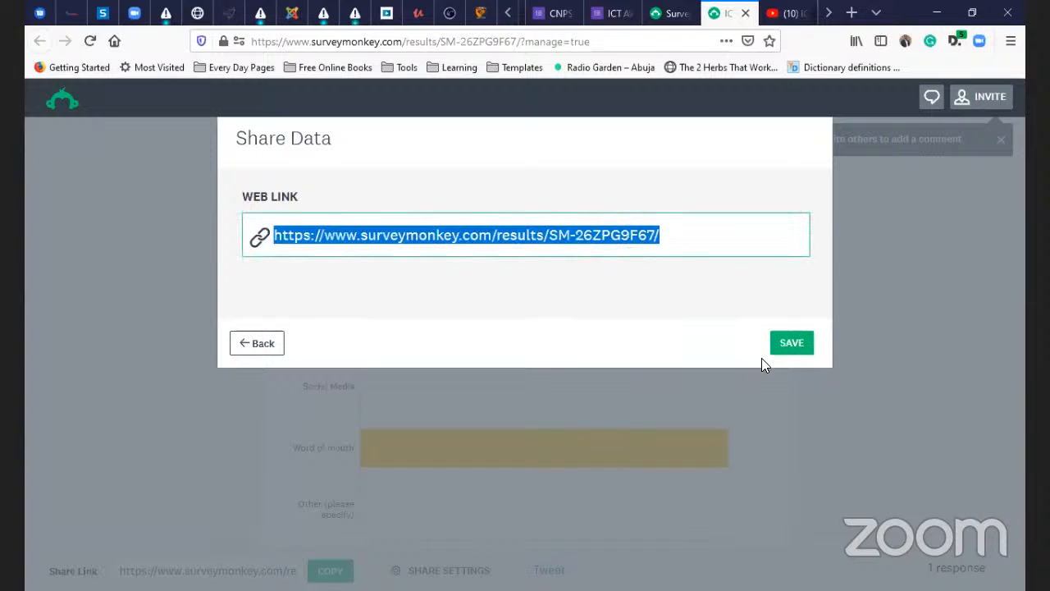
click(803, 347)
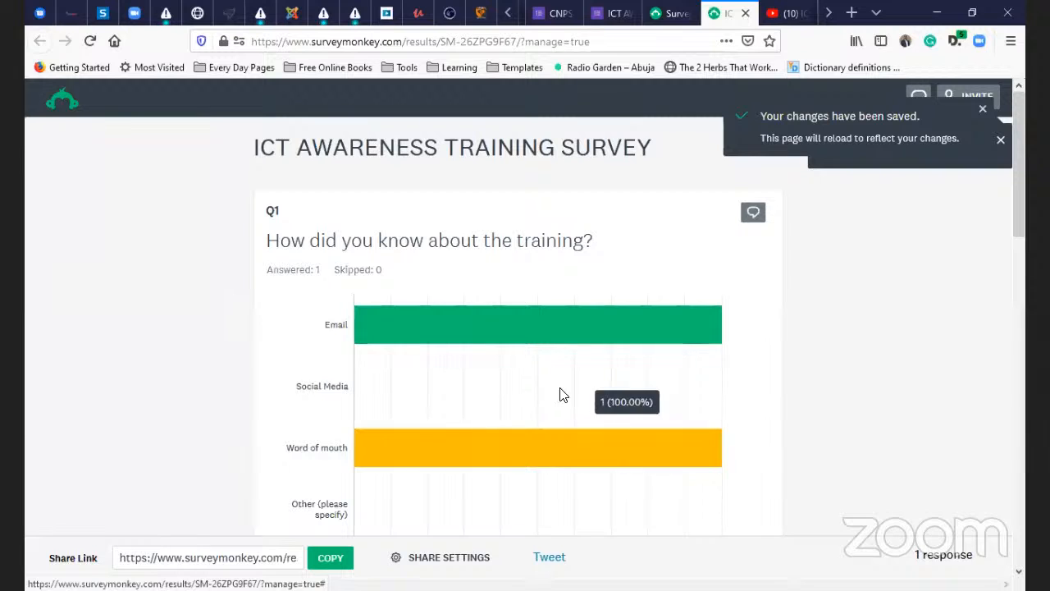
scroll(543, 260, down, 4)
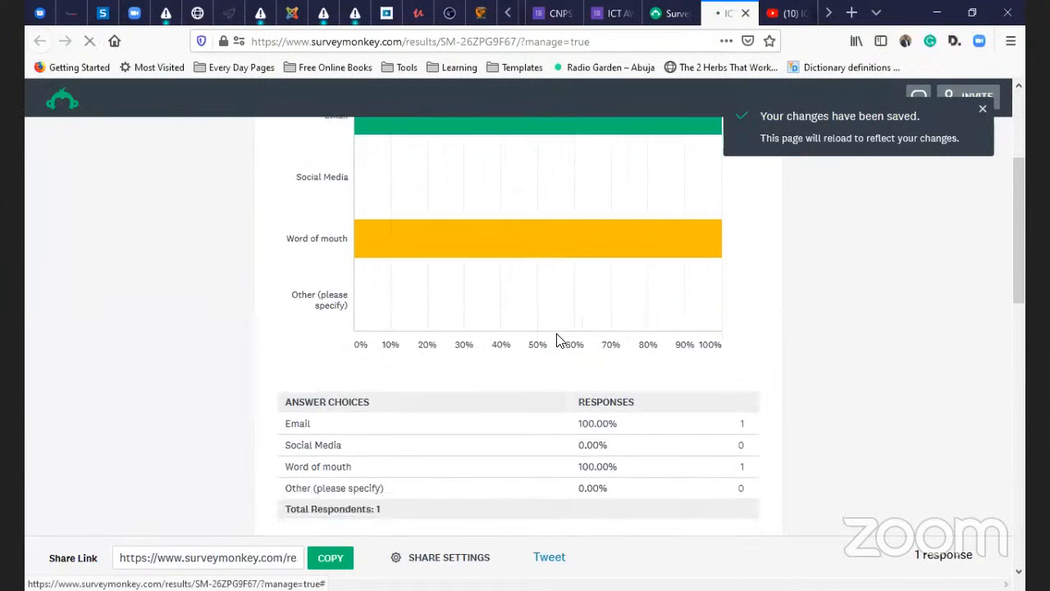
scroll(556, 338, down, 8)
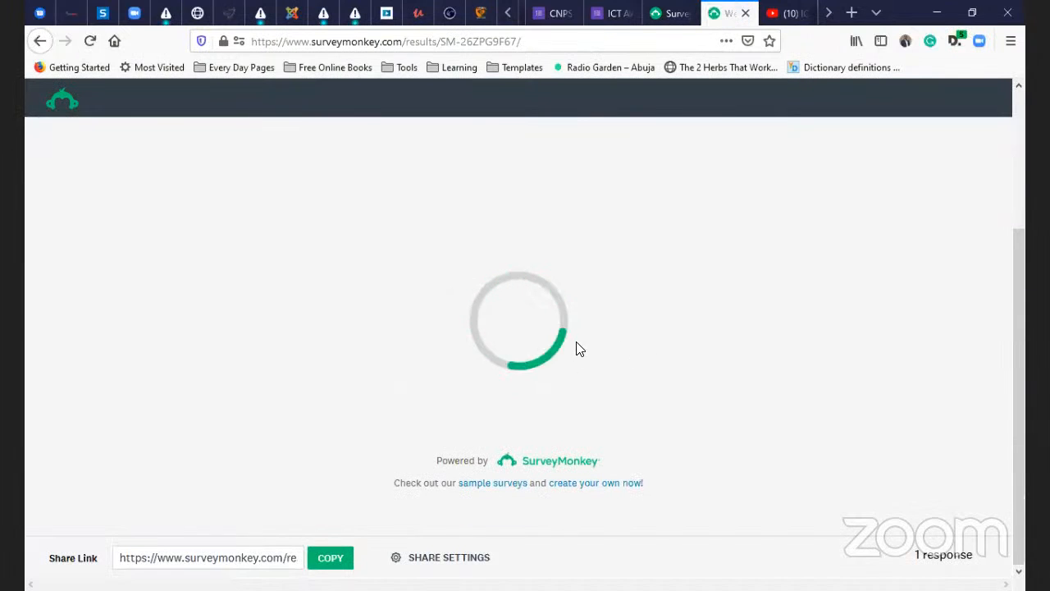
scroll(599, 365, up, 3)
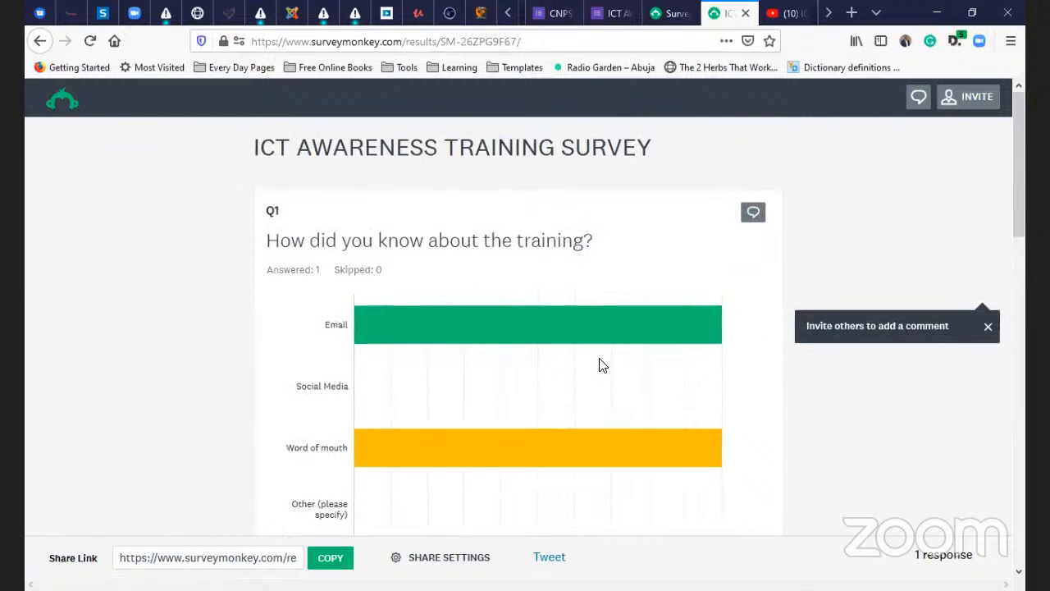
scroll(599, 365, down, 7)
scroll(602, 364, down, 3)
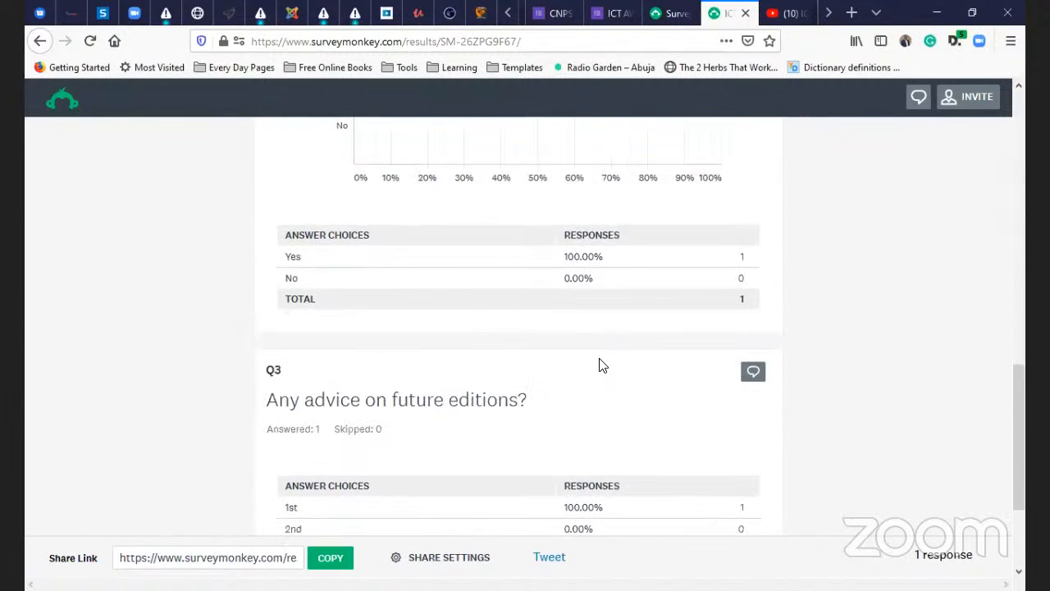
scroll(607, 358, down, 2)
scroll(609, 358, up, 3)
scroll(607, 359, up, 3)
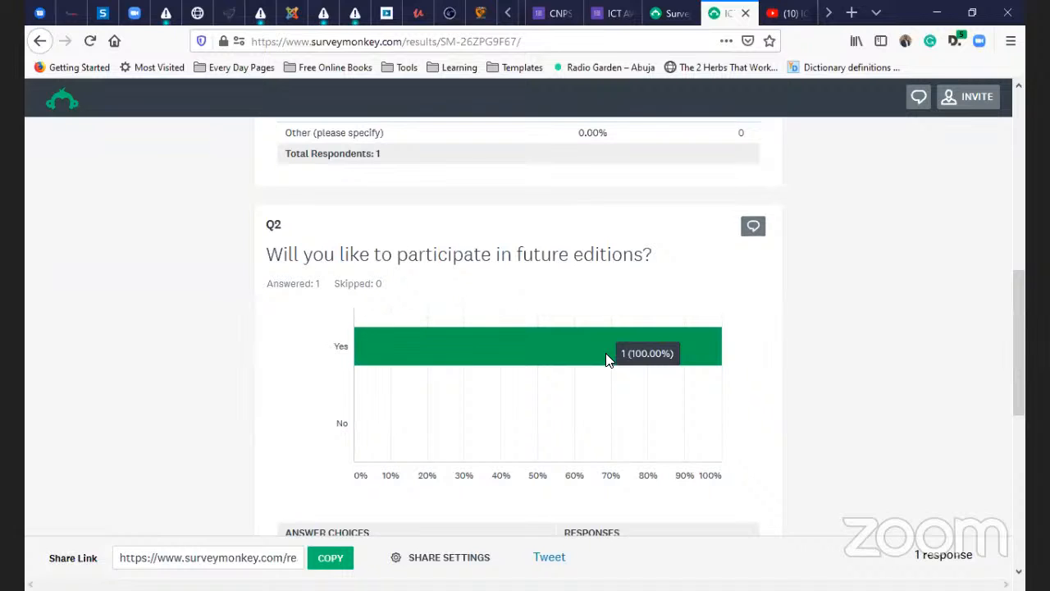
scroll(607, 361, down, 5)
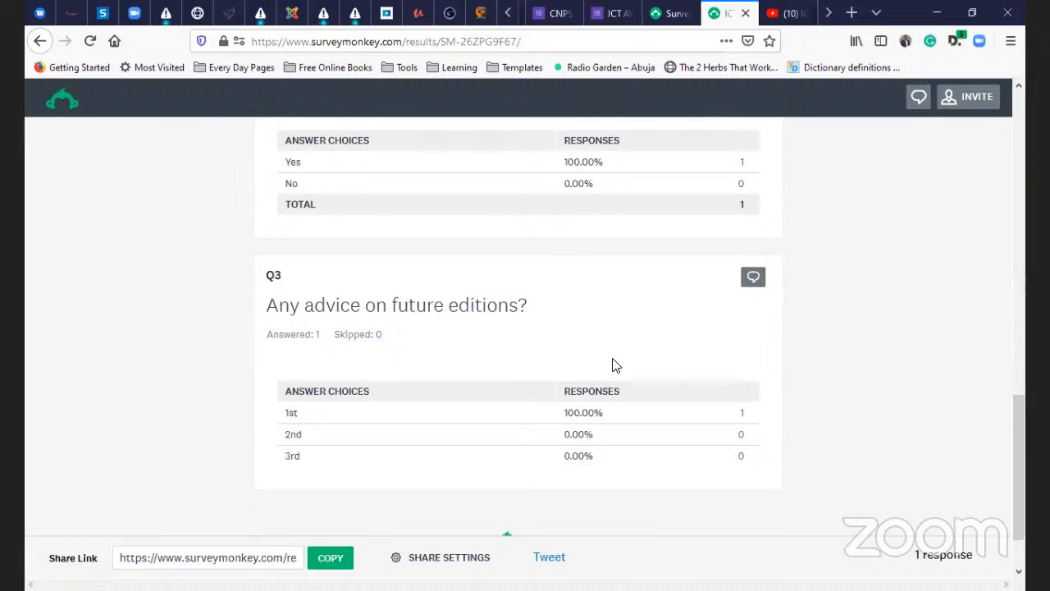
scroll(609, 374, up, 14)
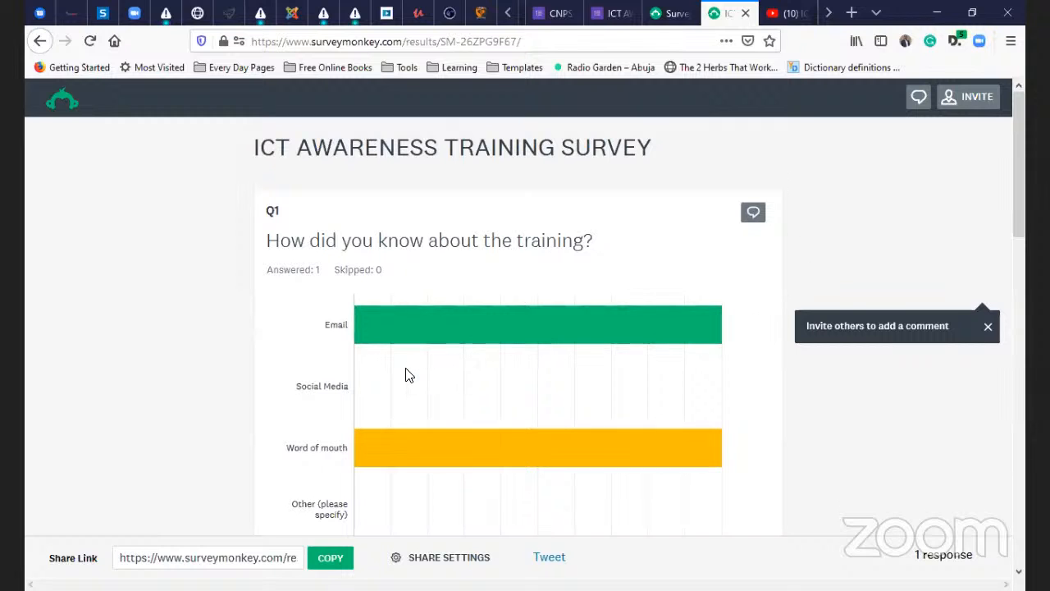
scroll(404, 379, down, 6)
scroll(404, 381, down, 5)
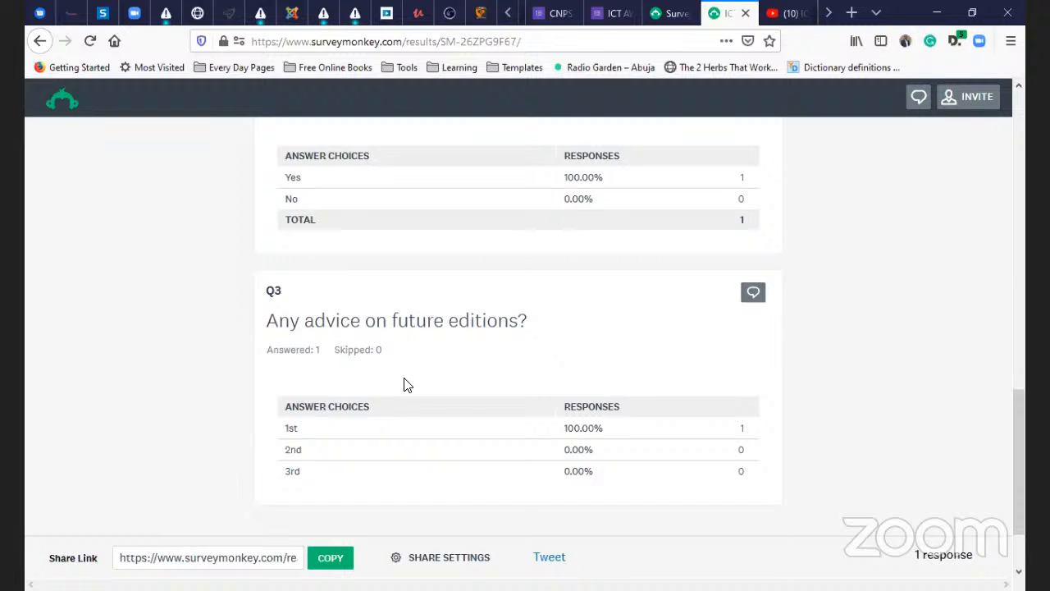
scroll(500, 353, up, 15)
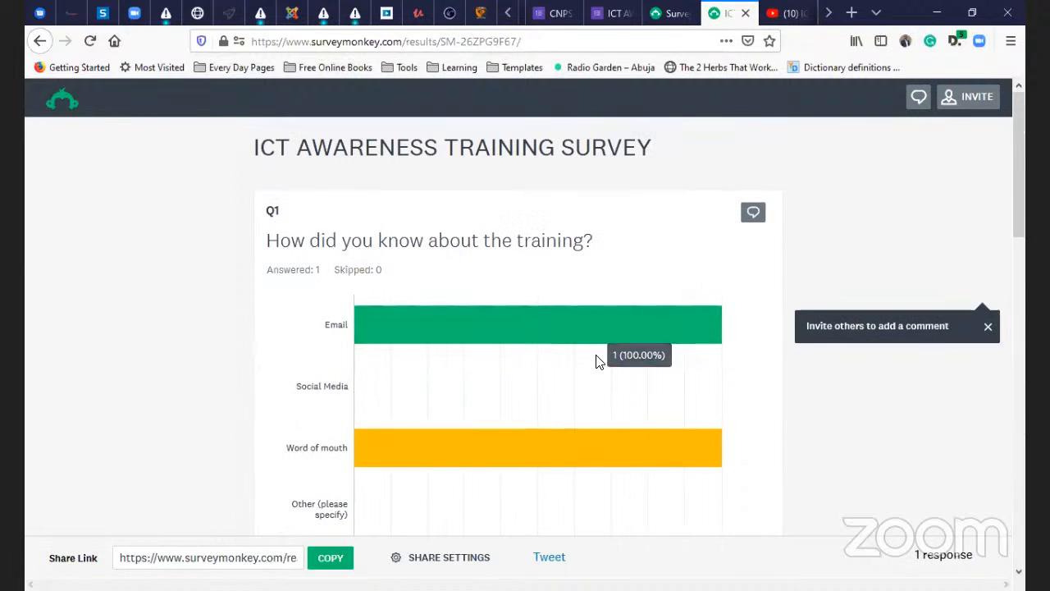
mouse_move(476, 442)
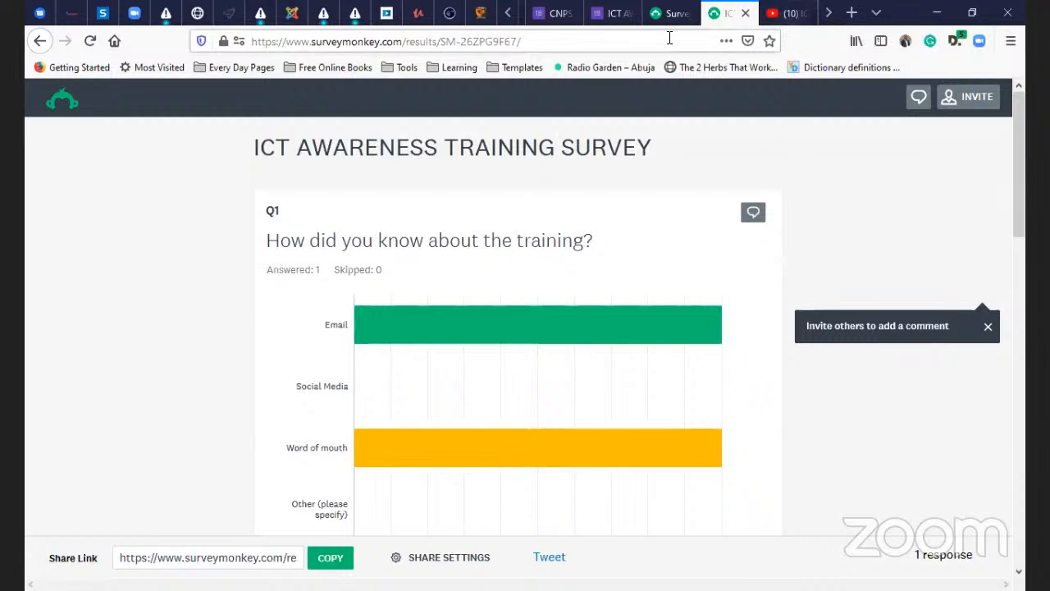
- Go to forms.office.com by entering 'forms' in the Firefox address bar
click(669, 38)
text(forms)
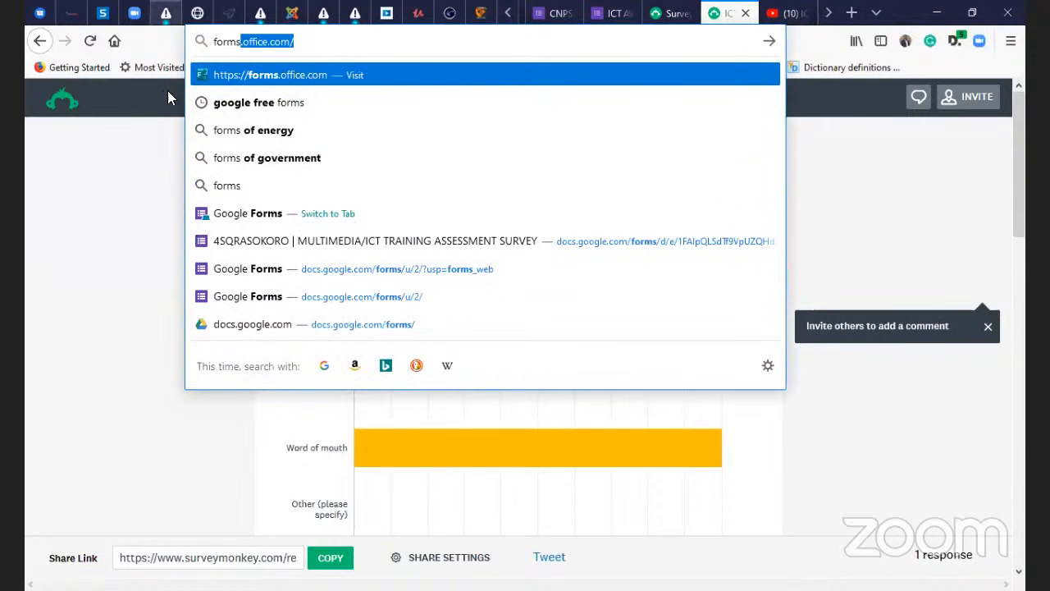
key(Return)
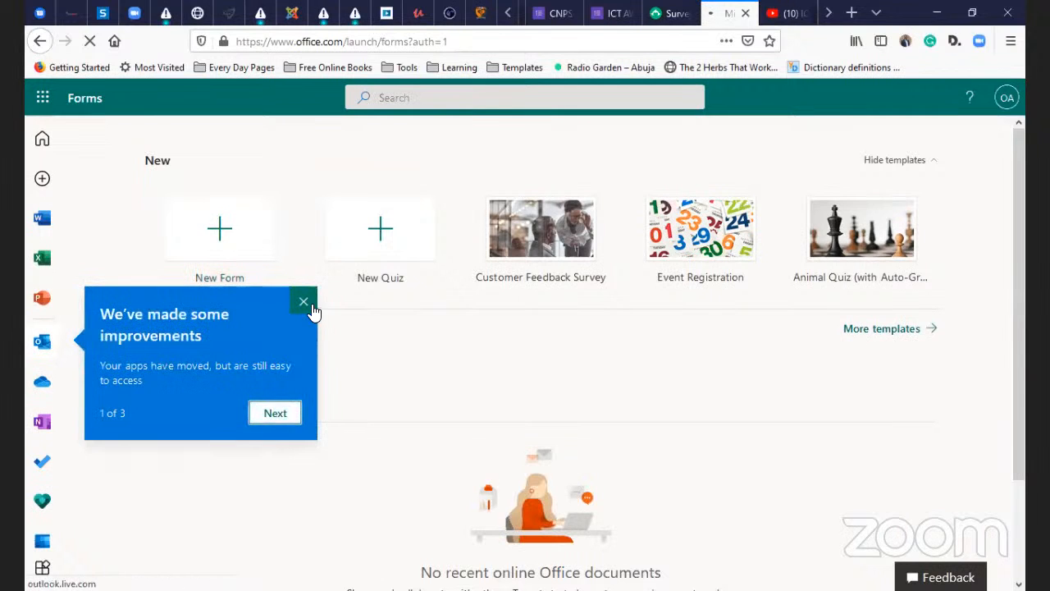
- Dismiss the improvements notice, back out of a blank form, and create an 'Untitled quiz'
click(305, 304)
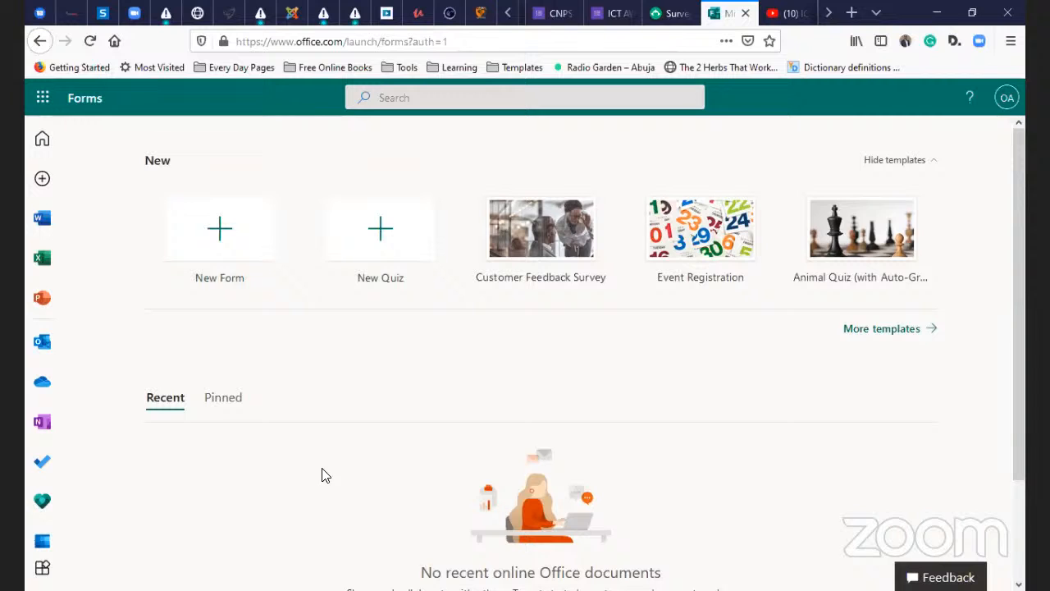
scroll(326, 475, down, 2)
scroll(326, 474, up, 2)
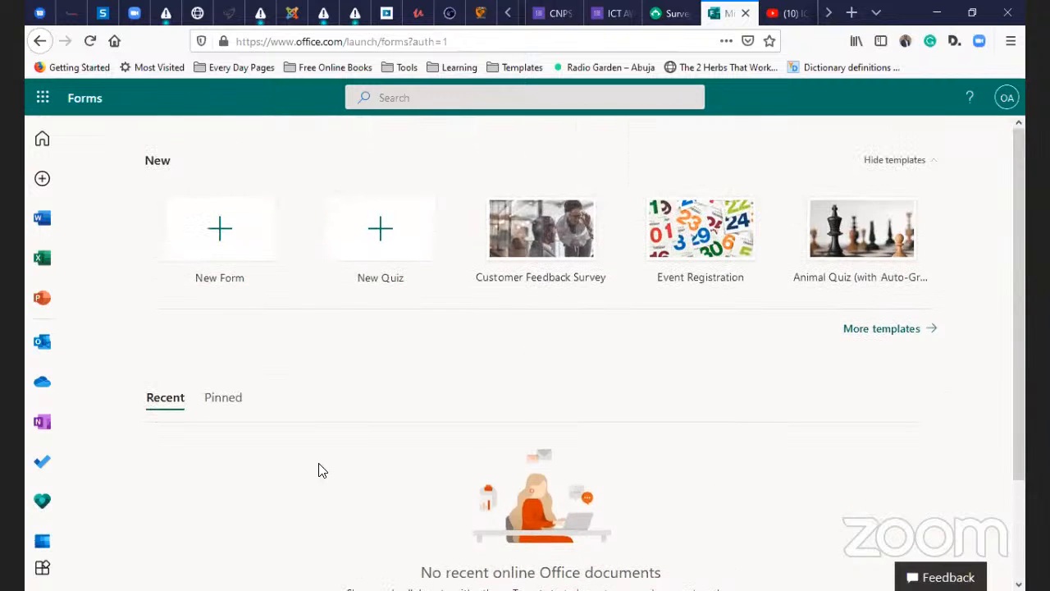
click(236, 237)
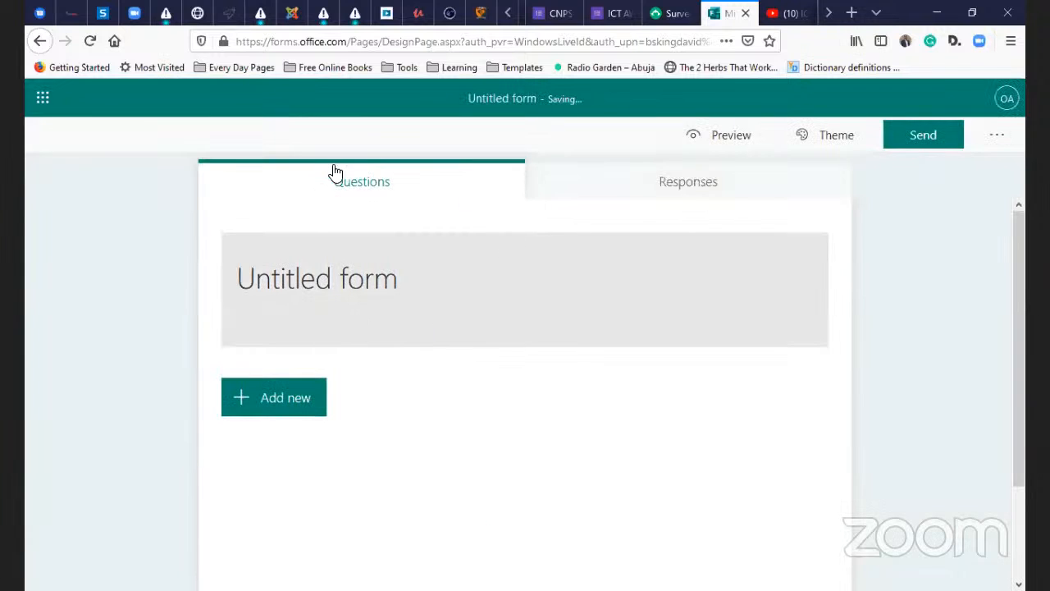
click(38, 42)
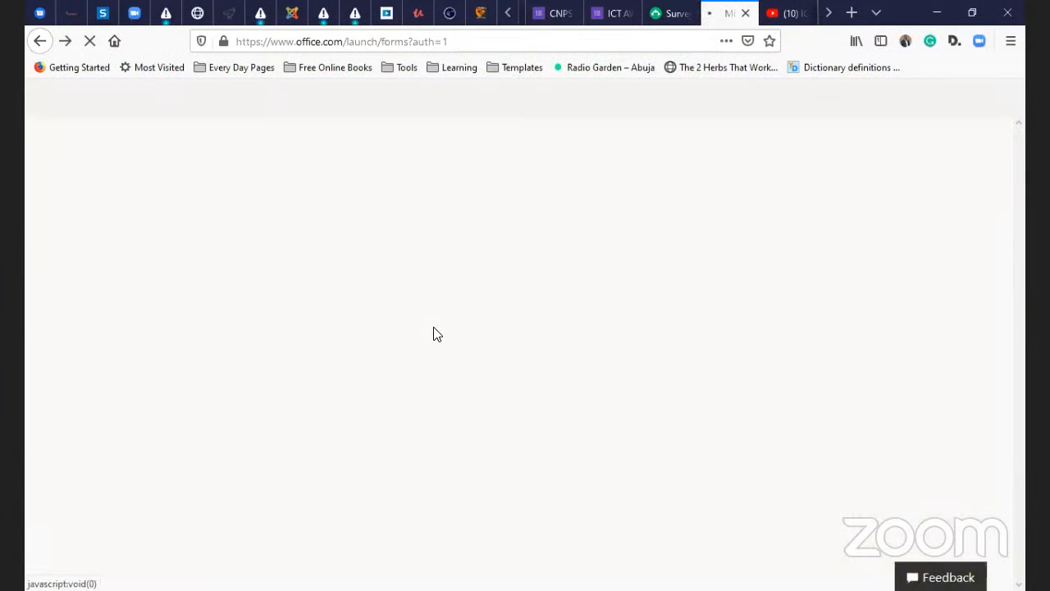
click(371, 259)
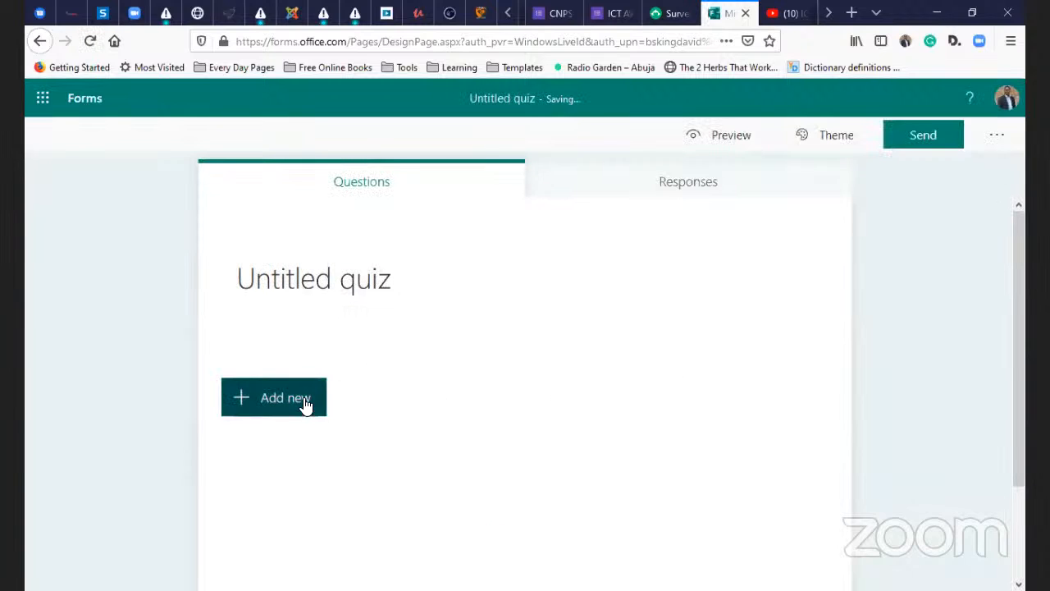
click(305, 401)
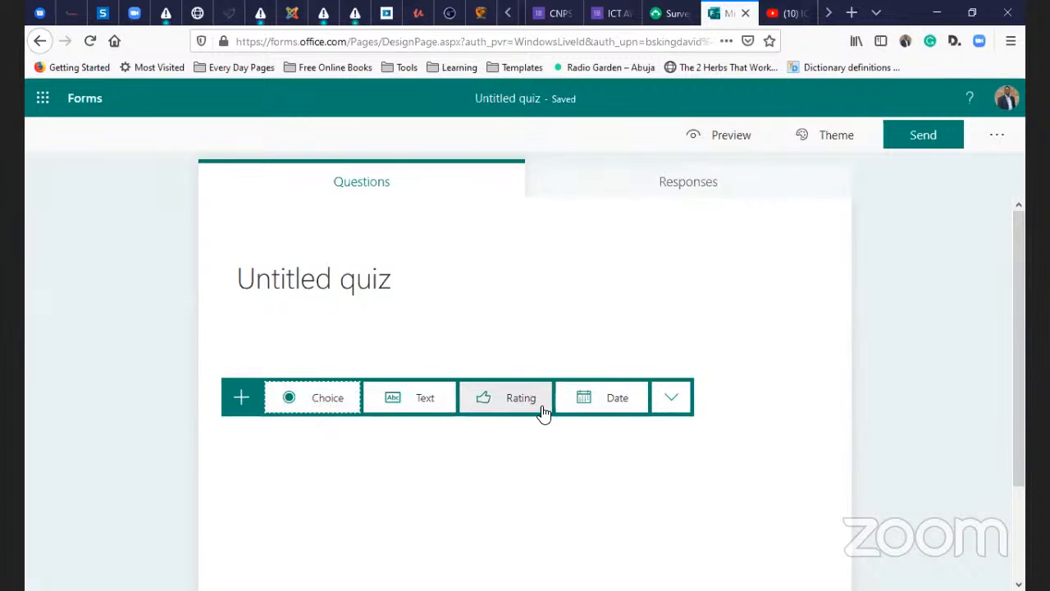
click(669, 399)
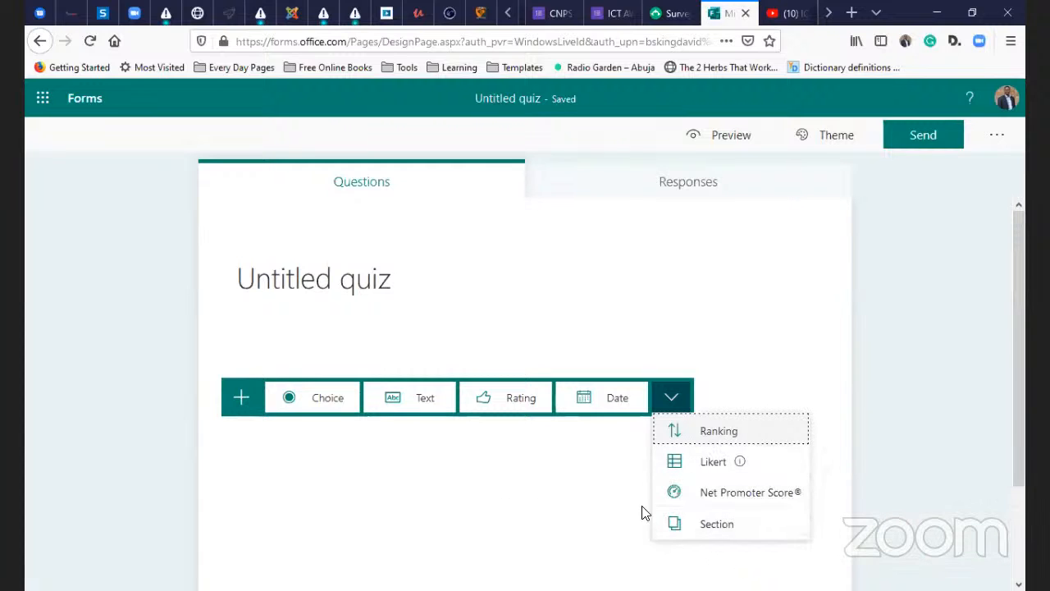
click(545, 510)
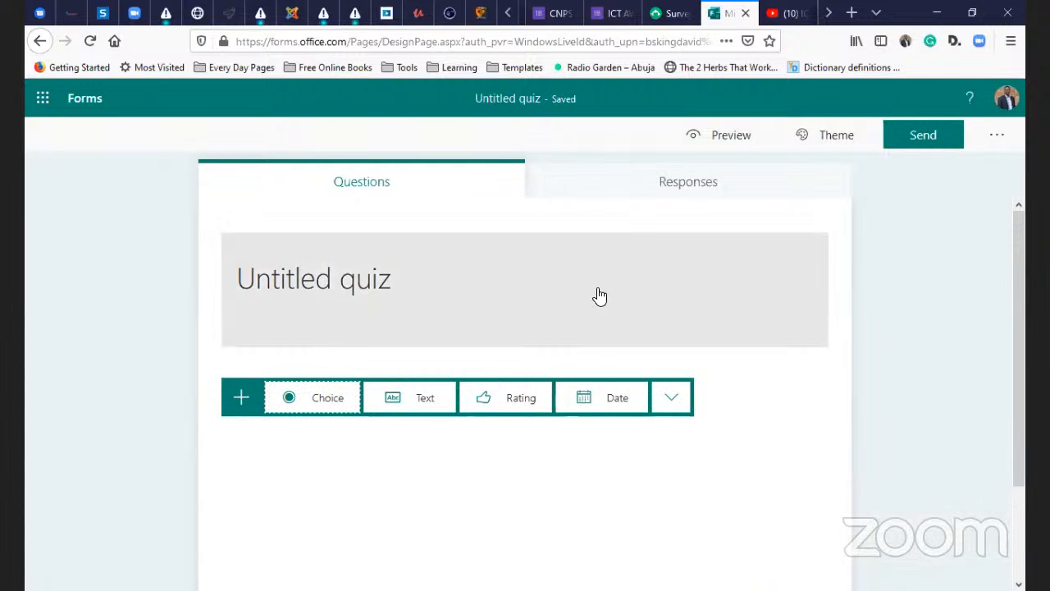
scroll(597, 311, down, 2)
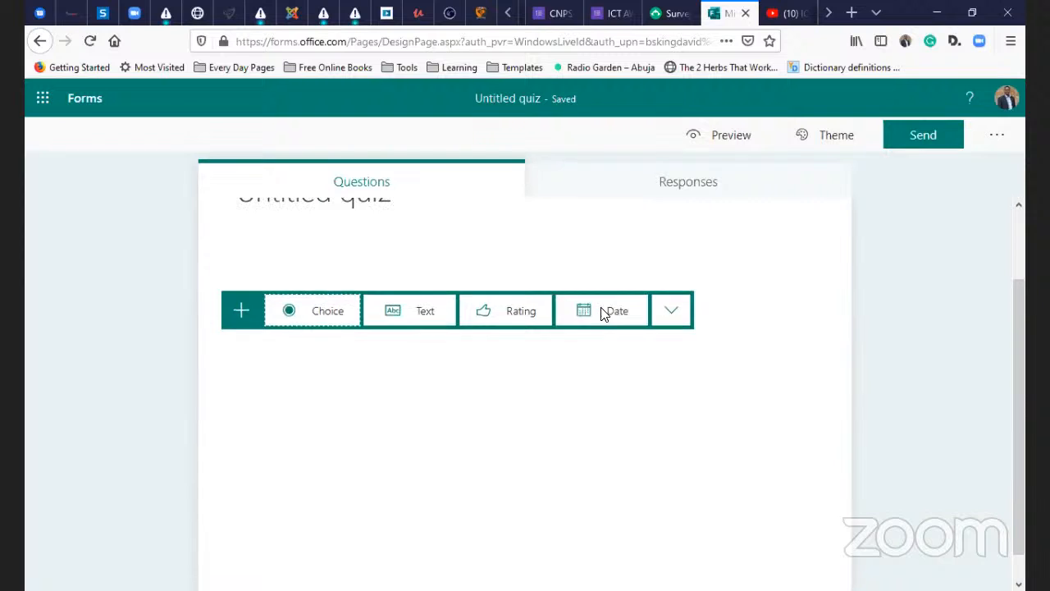
scroll(605, 307, up, 2)
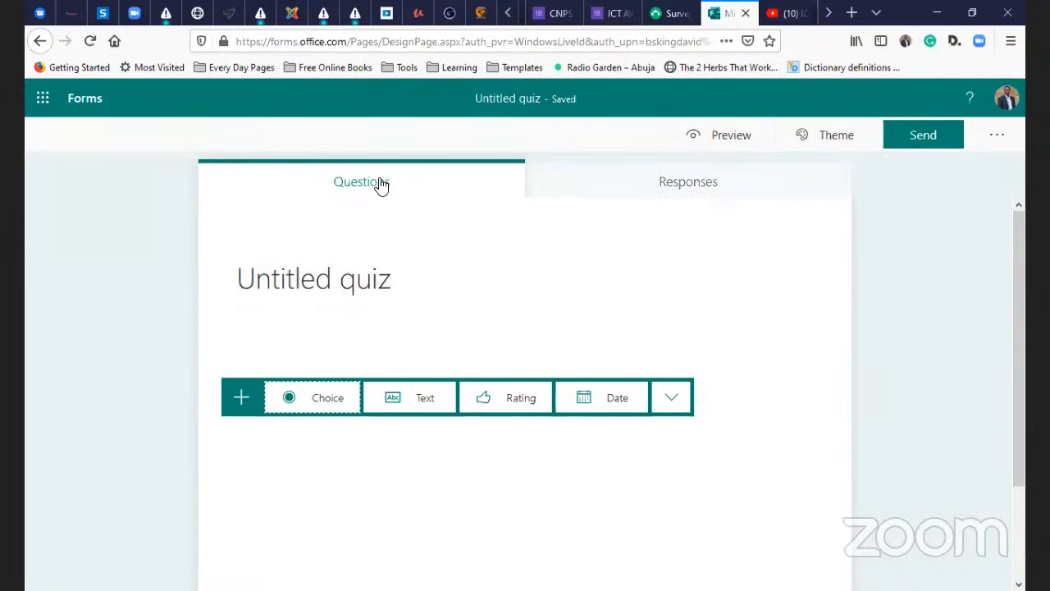
click(1004, 100)
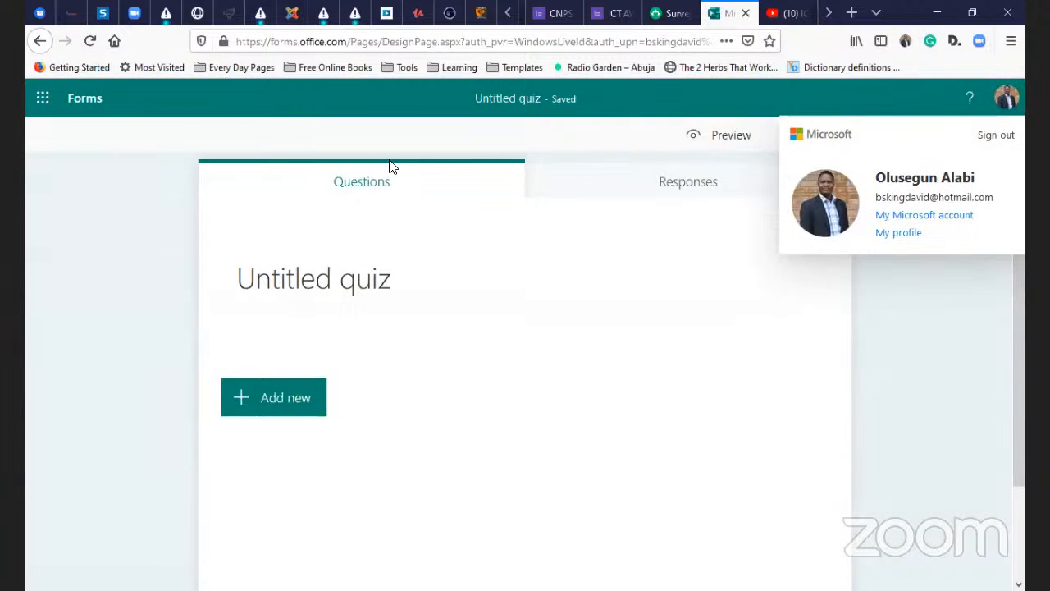
click(935, 334)
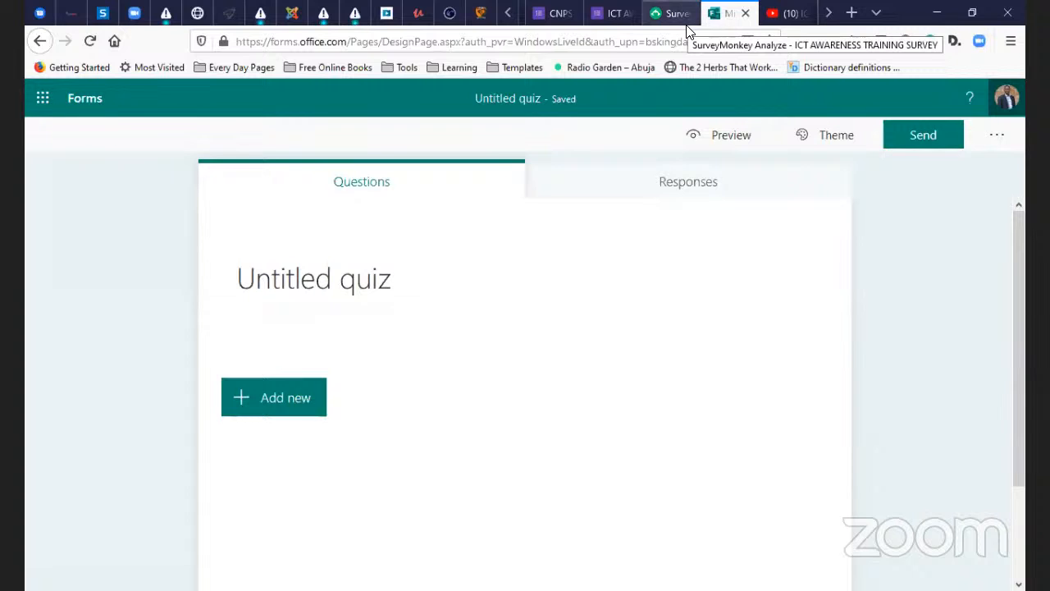
- Close the Forms quiz tab, return to SurveyMonkey, then switch to the ICT training outline slide show
click(789, 14)
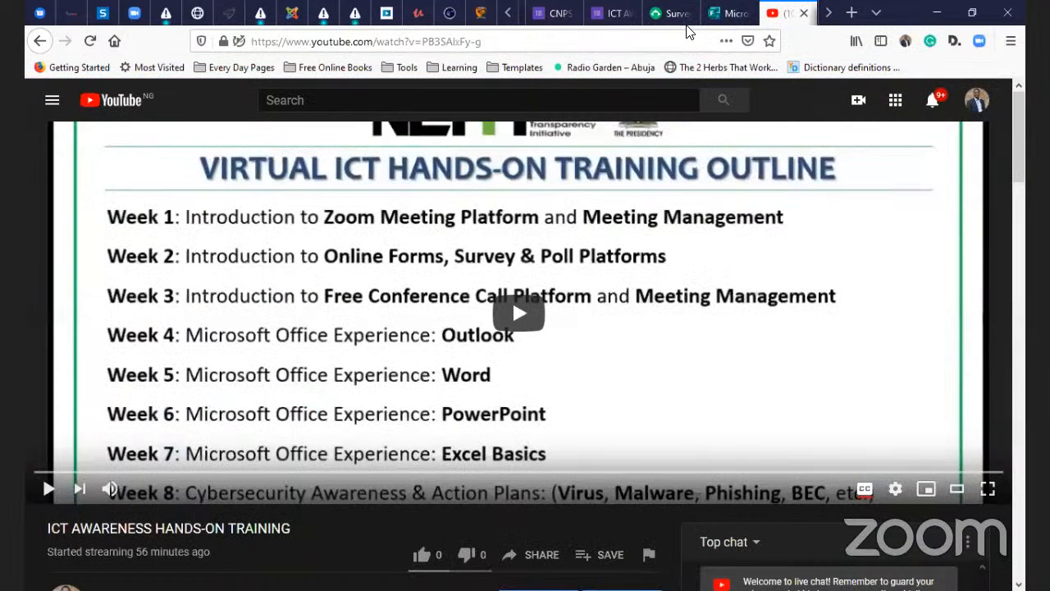
click(724, 14)
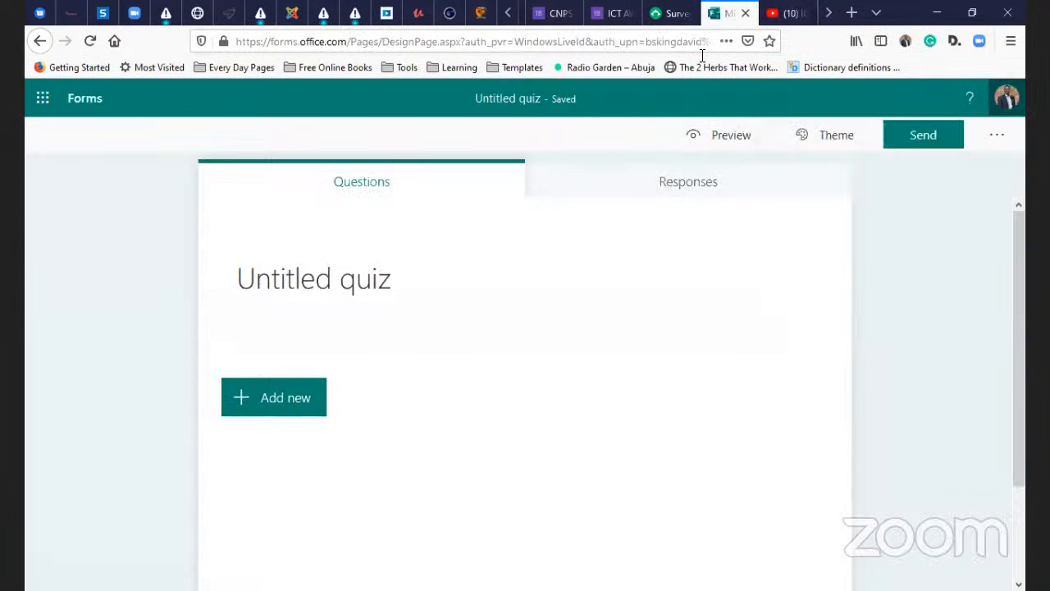
key(ctrl+w)
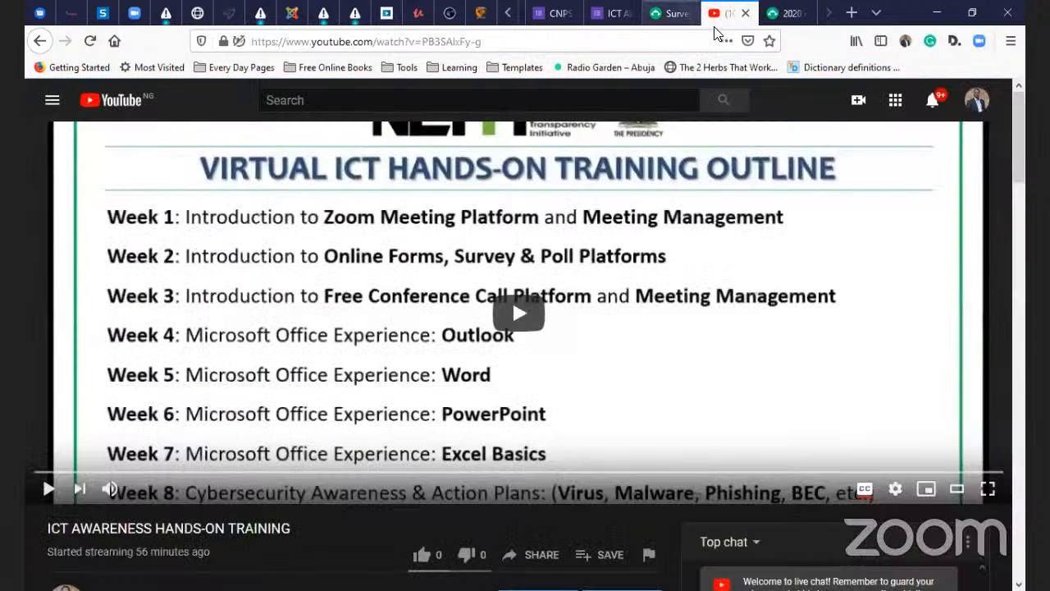
key(ctrl+Page_Up)
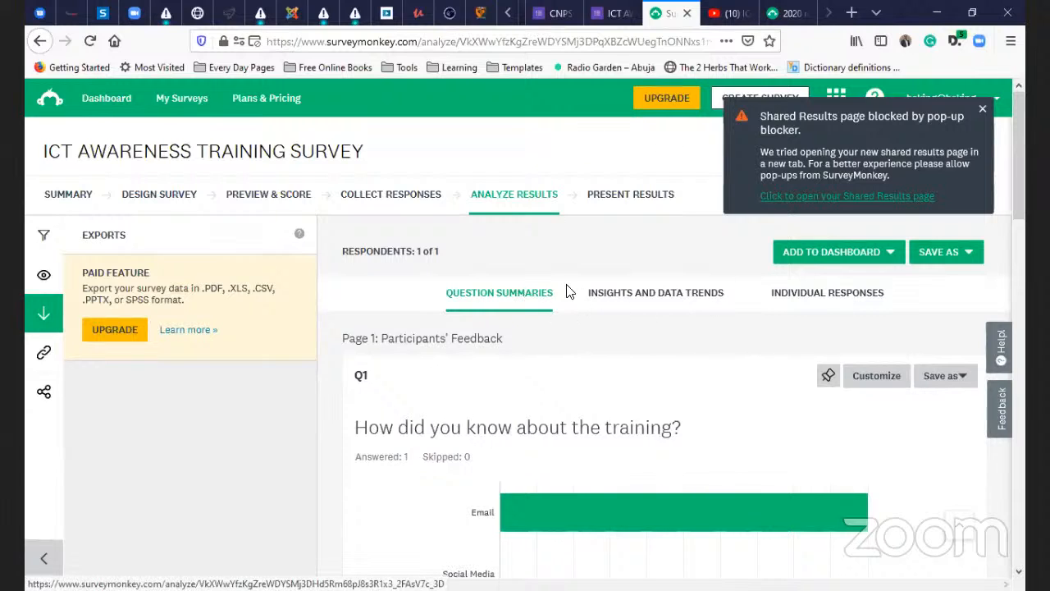
click(981, 108)
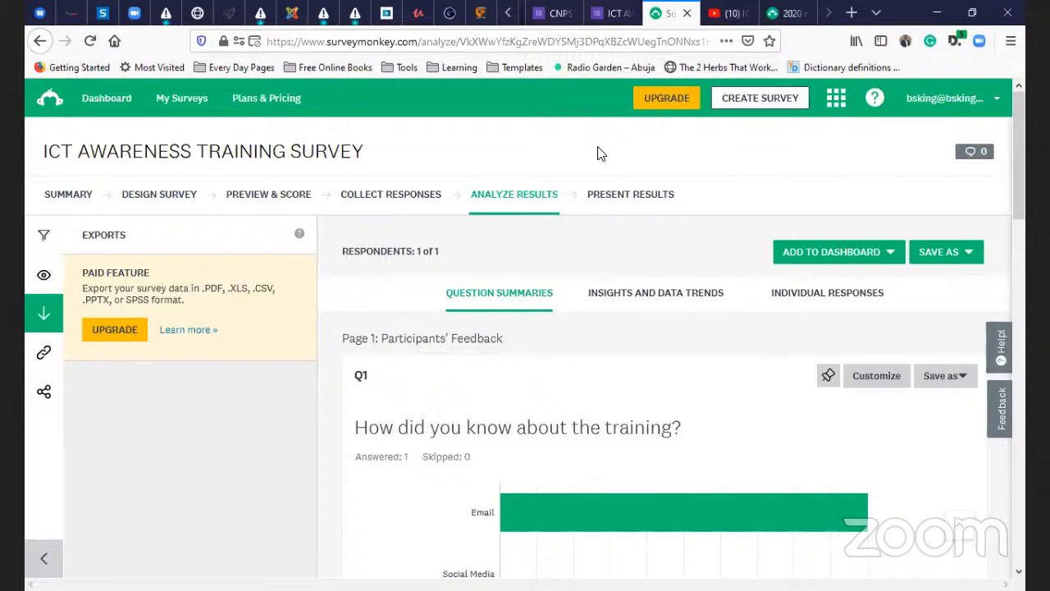
key(alt+Tab)
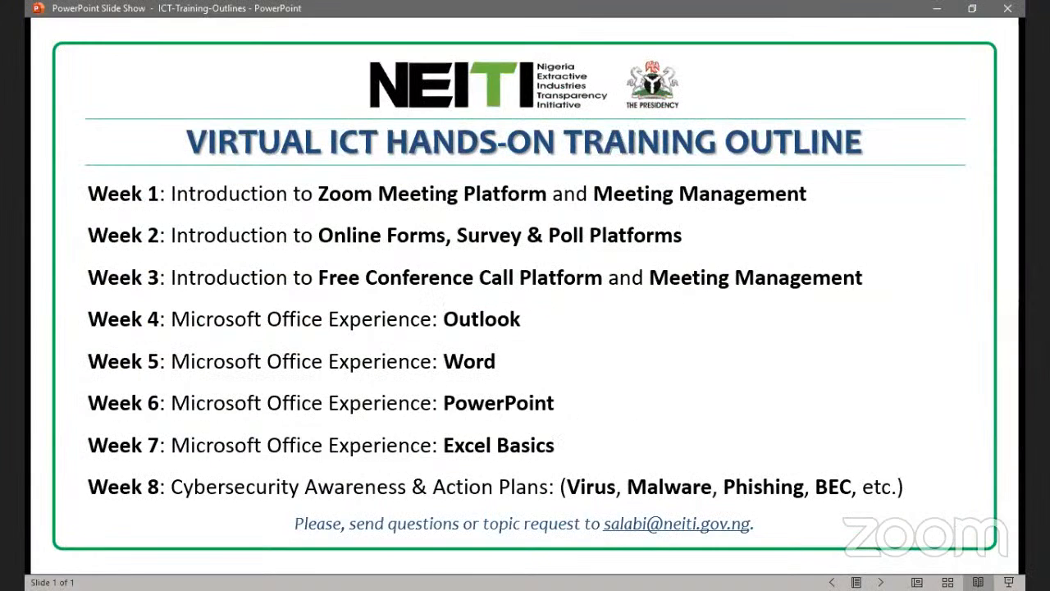